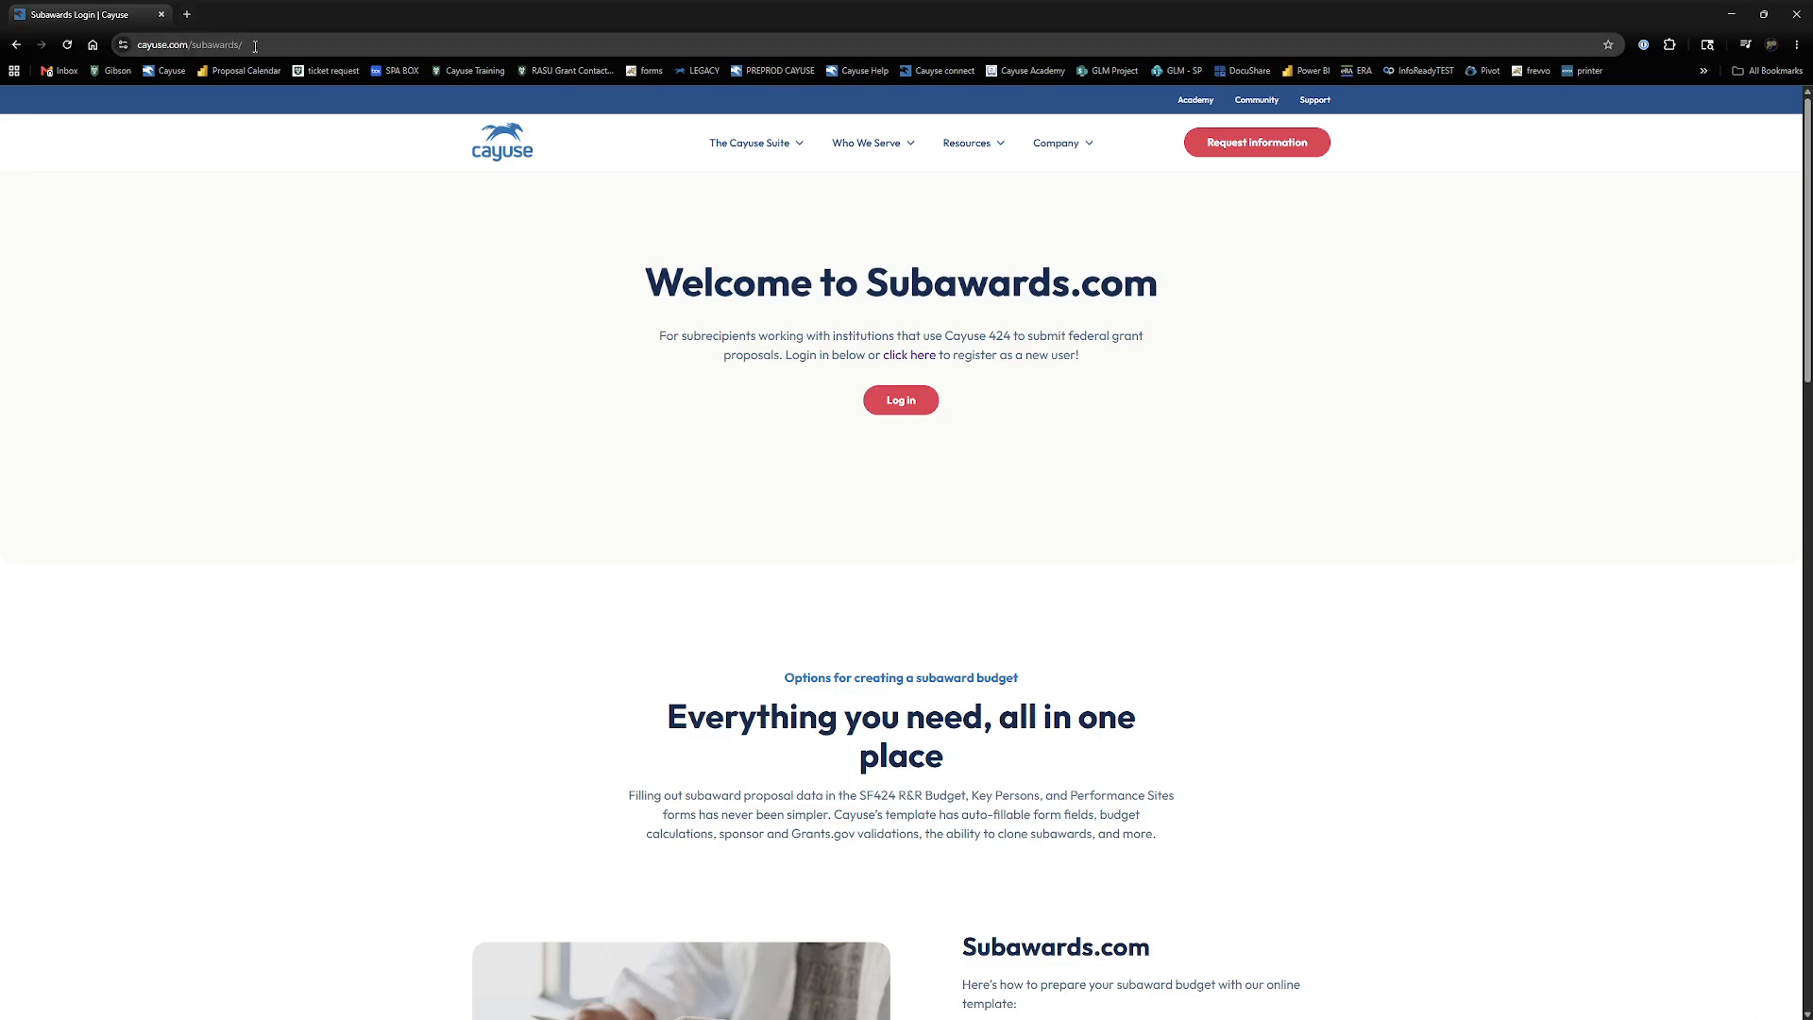
- Open the new-user registration form from the Subawards.com welcome page
{"action": "left_click_drag", "start_coordinate": [635, 282], "coordinate": [1115, 365]}
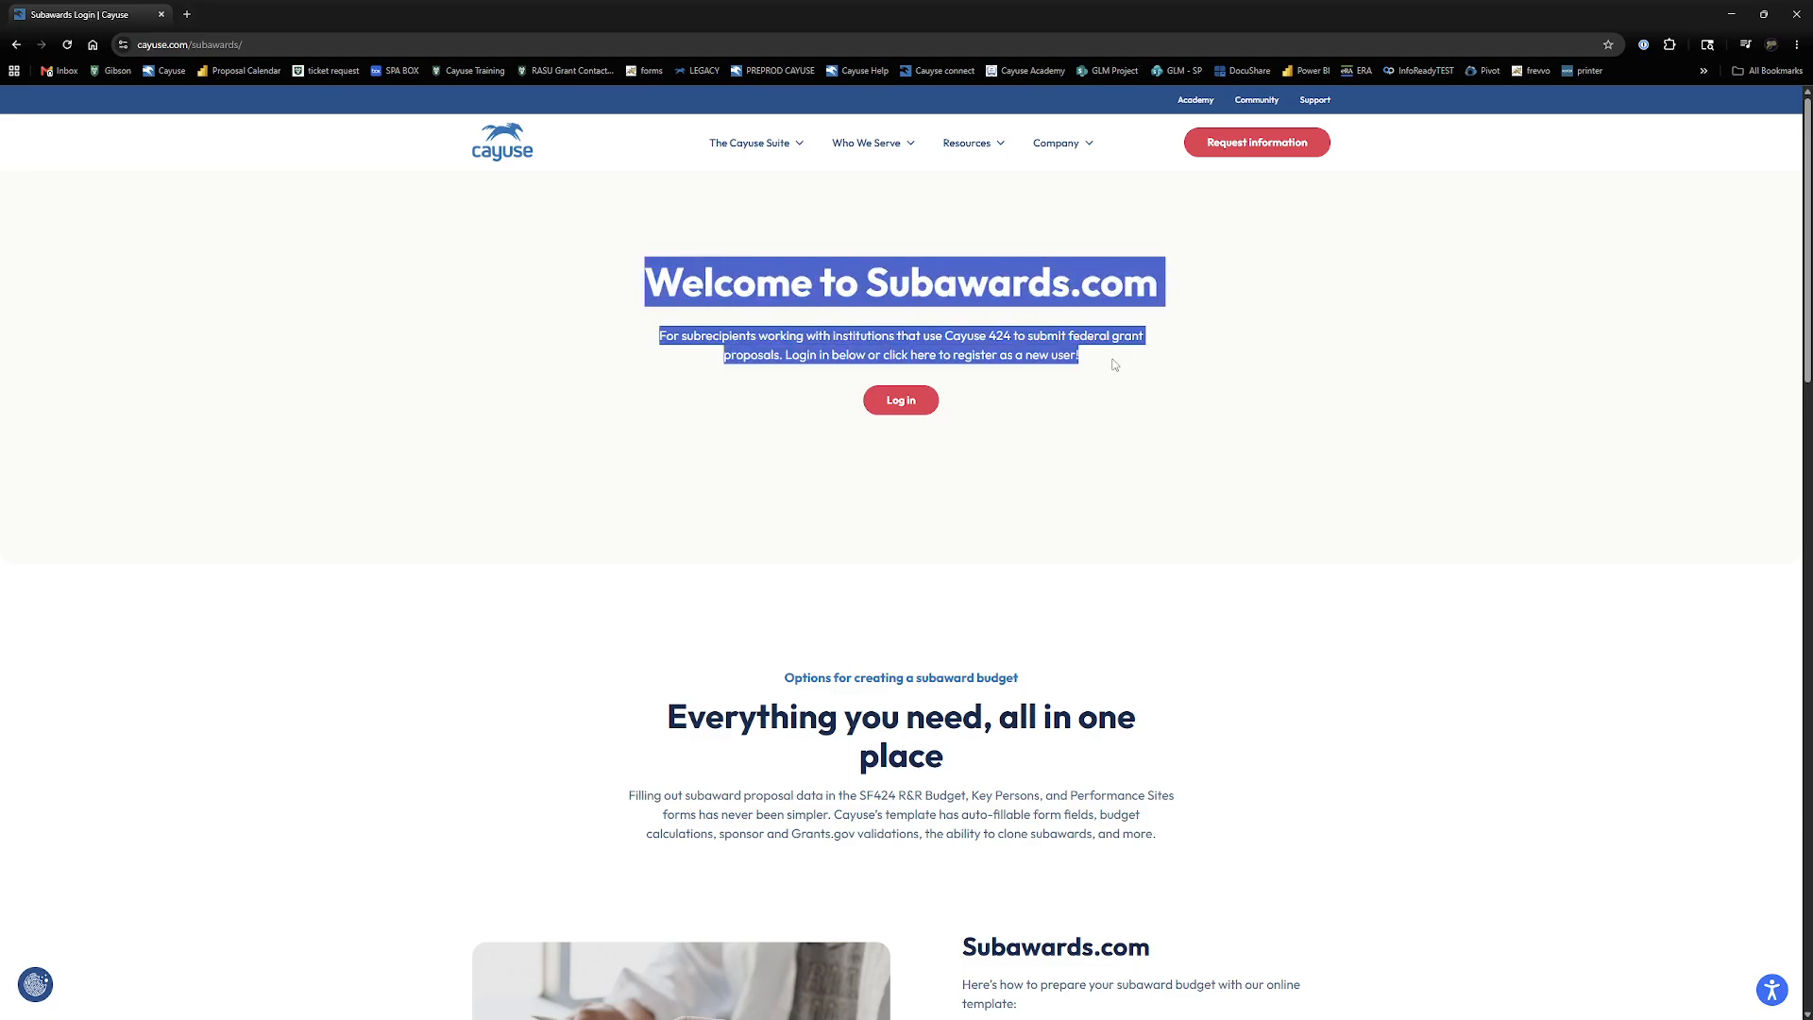
{"action": "left_click", "coordinate": [1114, 364]}
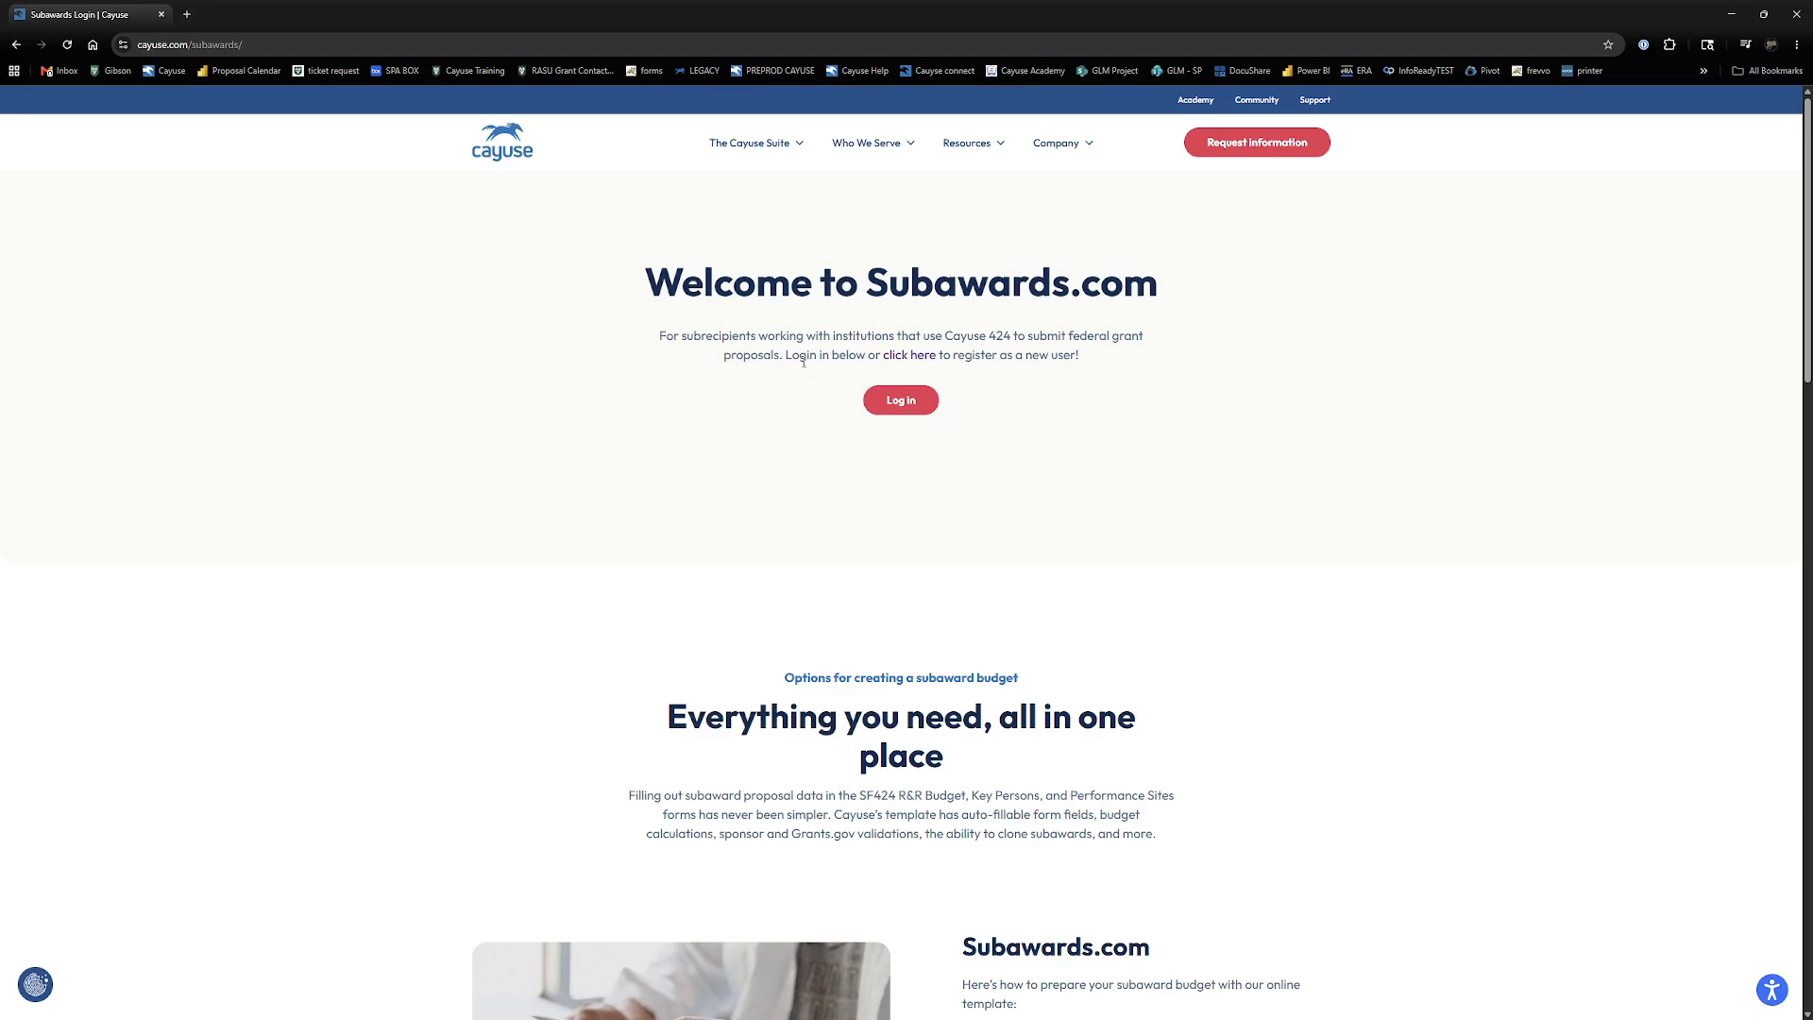
{"action": "left_click_drag", "start_coordinate": [789, 356], "coordinate": [956, 356]}
{"action": "left_click", "coordinate": [954, 356]}
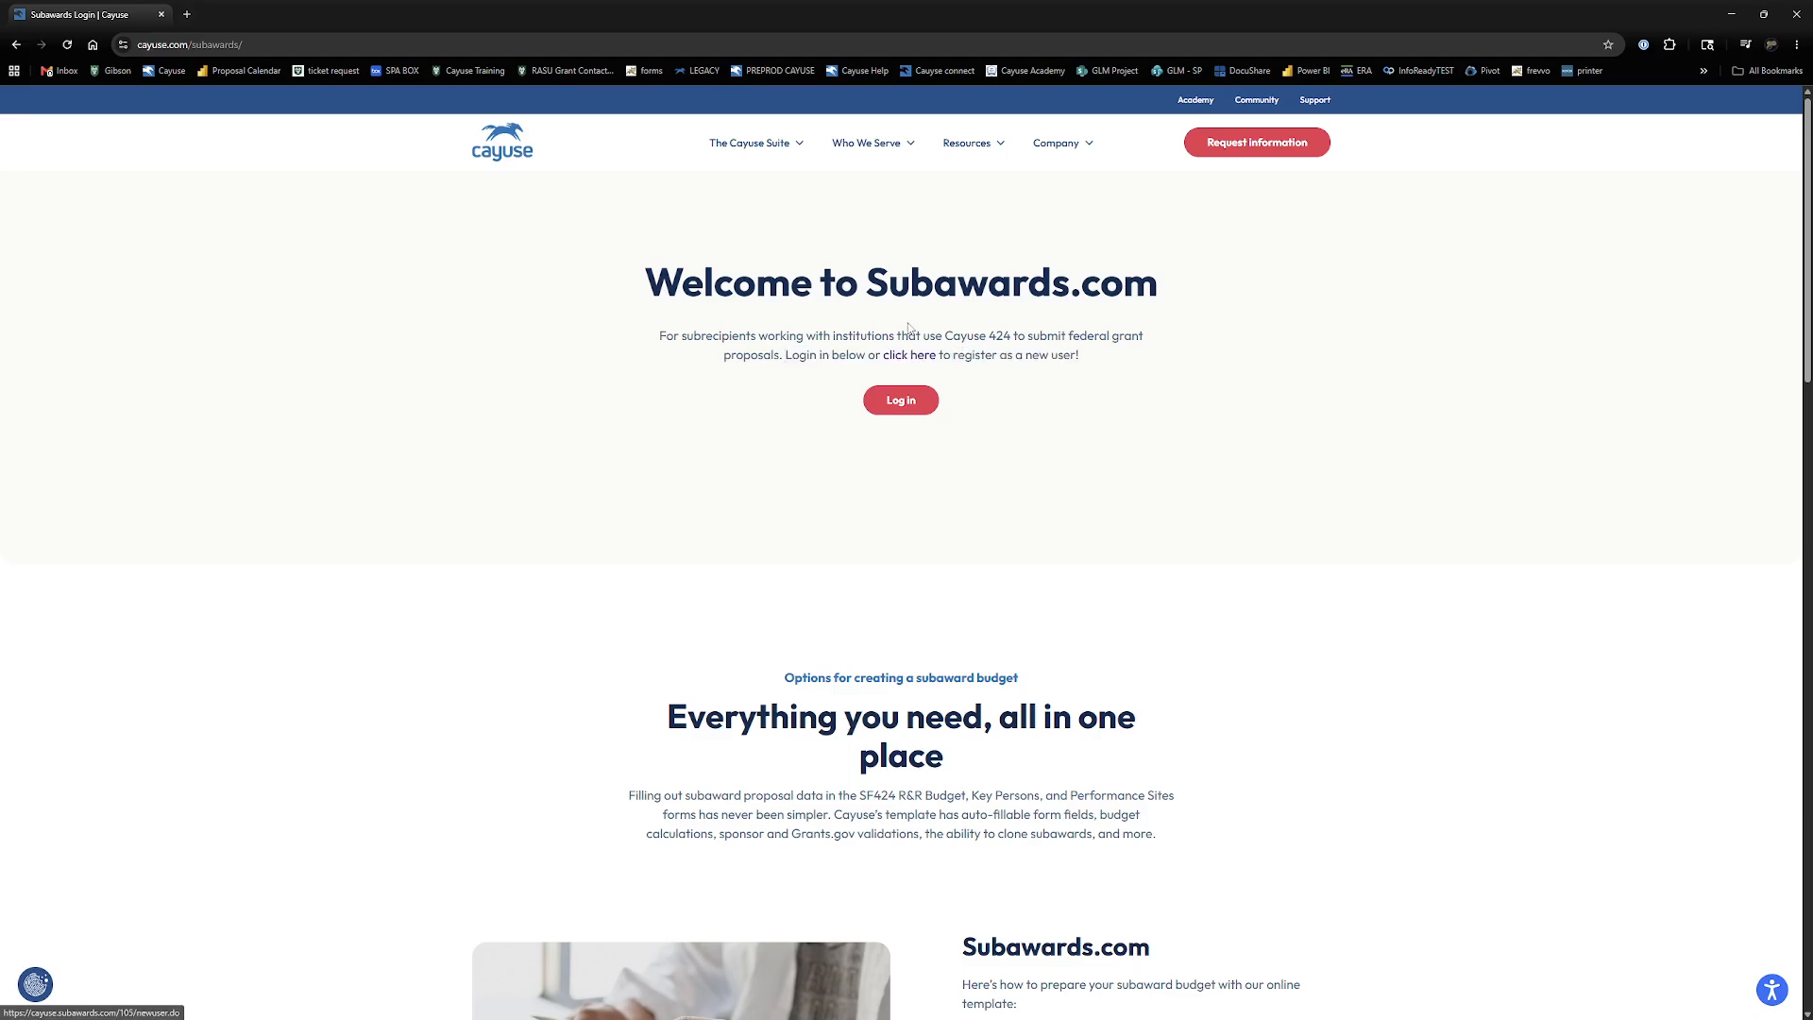
{"action": "left_click", "coordinate": [912, 358]}
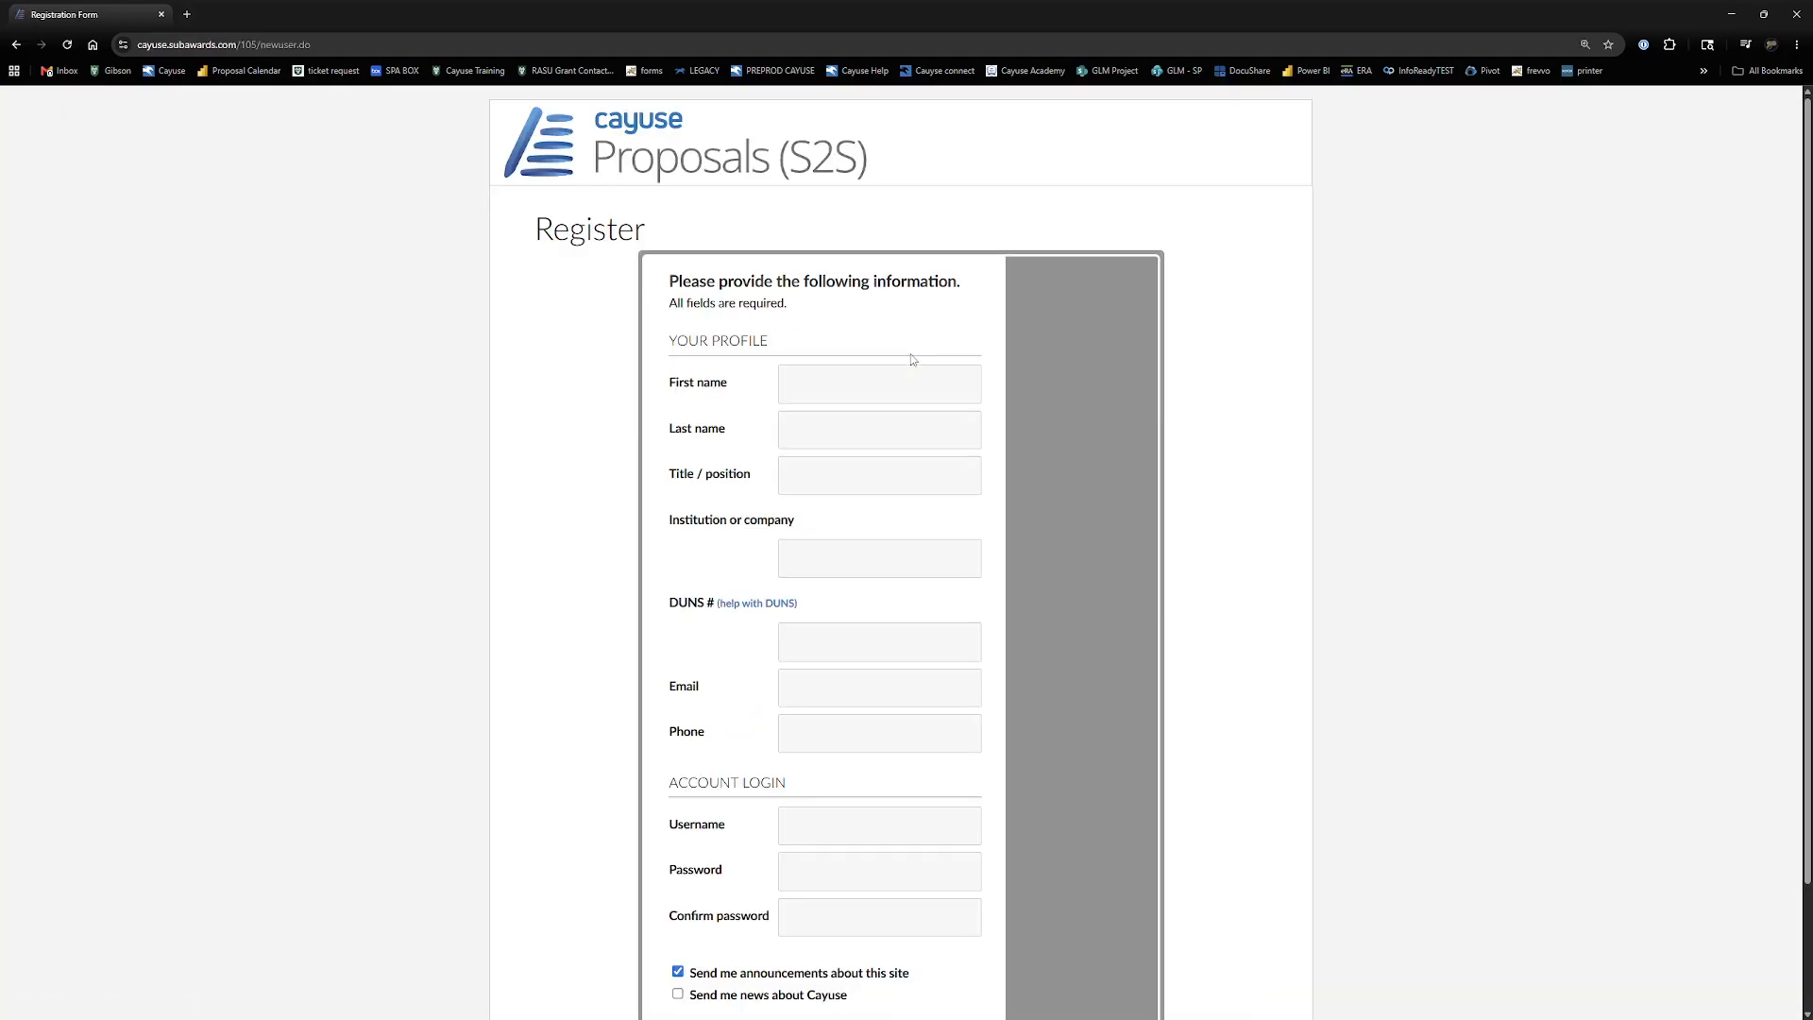
- Review the profile and account login fields of the registration form through to its end
{"action": "scroll", "coordinate": [760, 359], "scroll_direction": "down", "scroll_amount": 1}
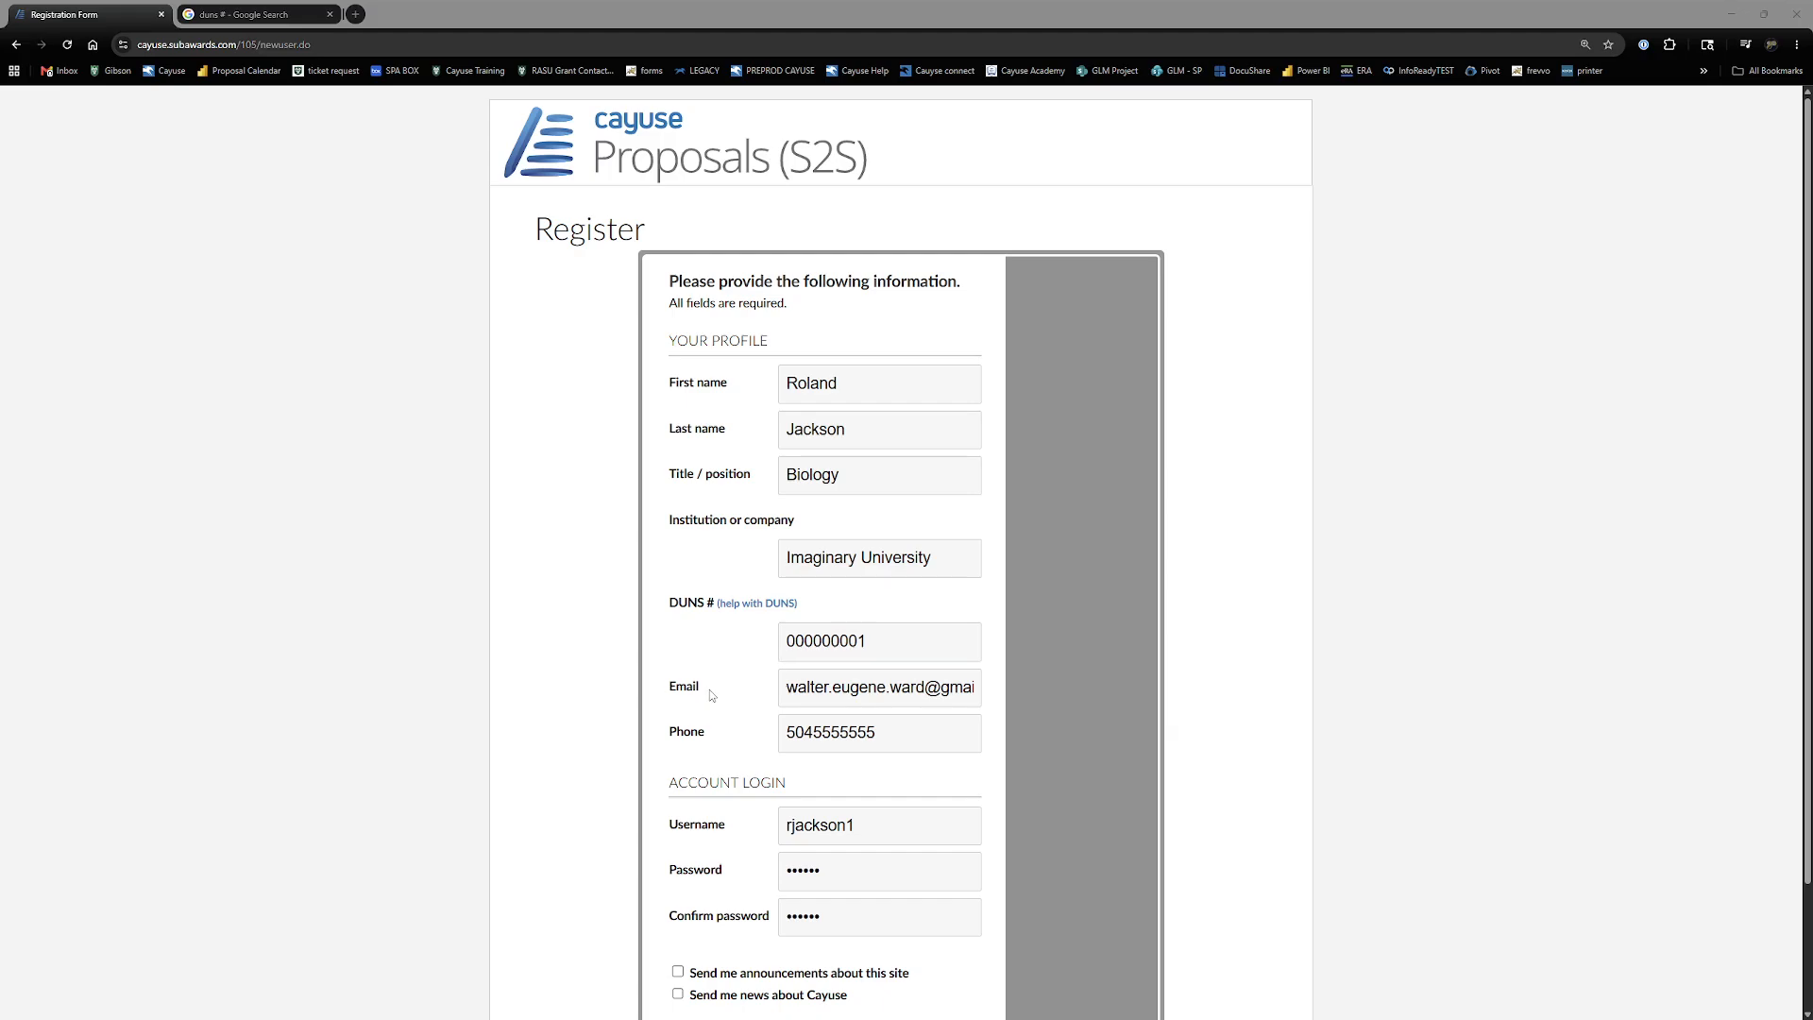
{"action": "scroll", "coordinate": [746, 675], "scroll_direction": "down", "scroll_amount": 1}
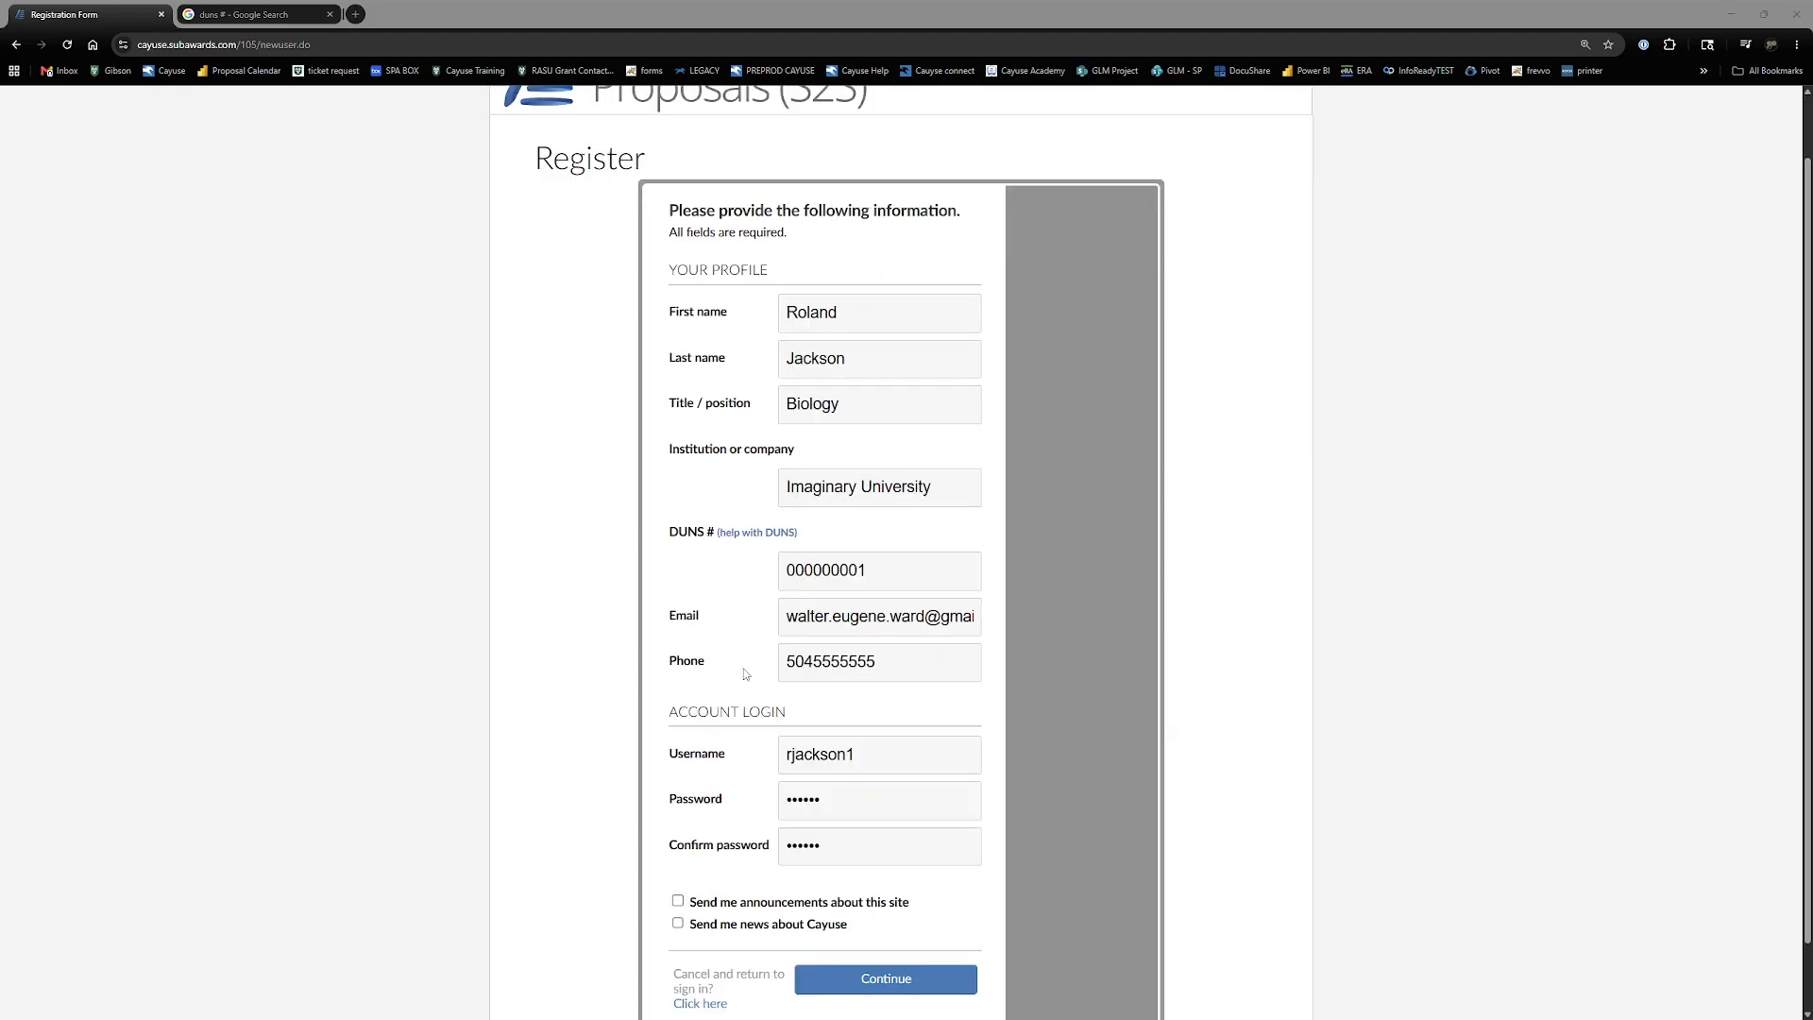
{"action": "scroll", "coordinate": [714, 743], "scroll_direction": "up", "scroll_amount": 1}
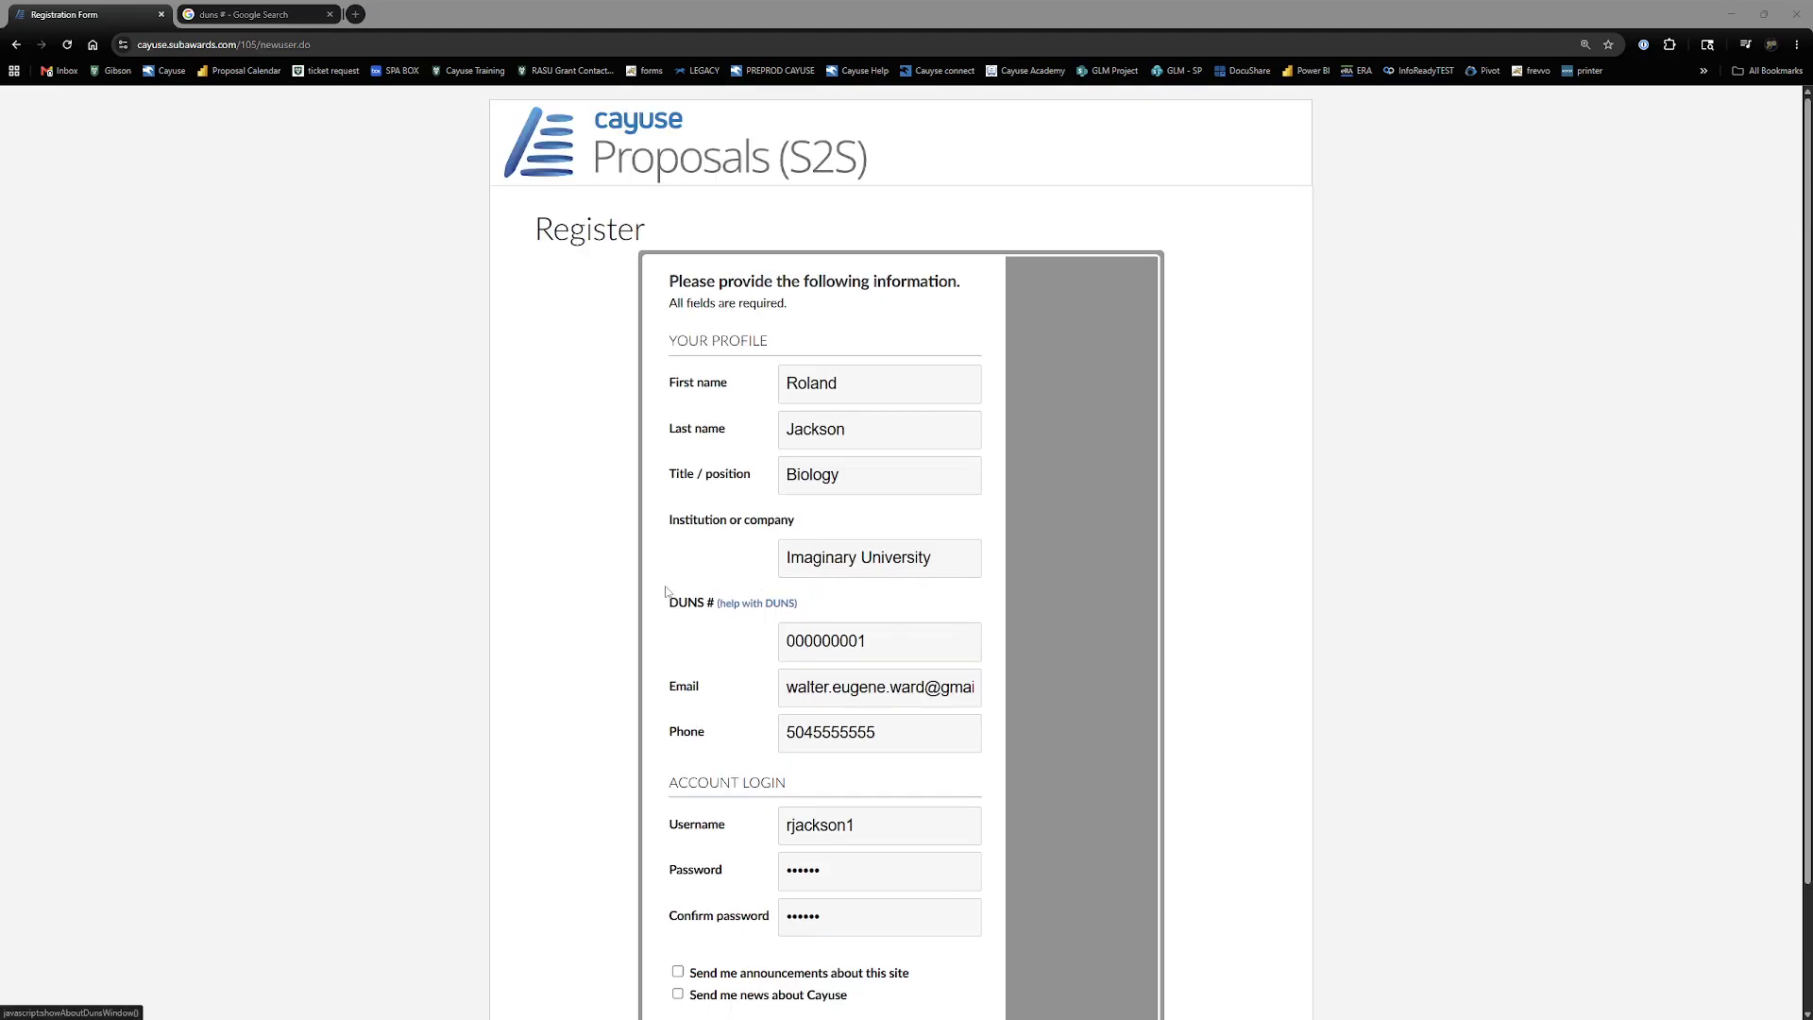
{"action": "scroll", "coordinate": [684, 594], "scroll_direction": "down", "scroll_amount": 2}
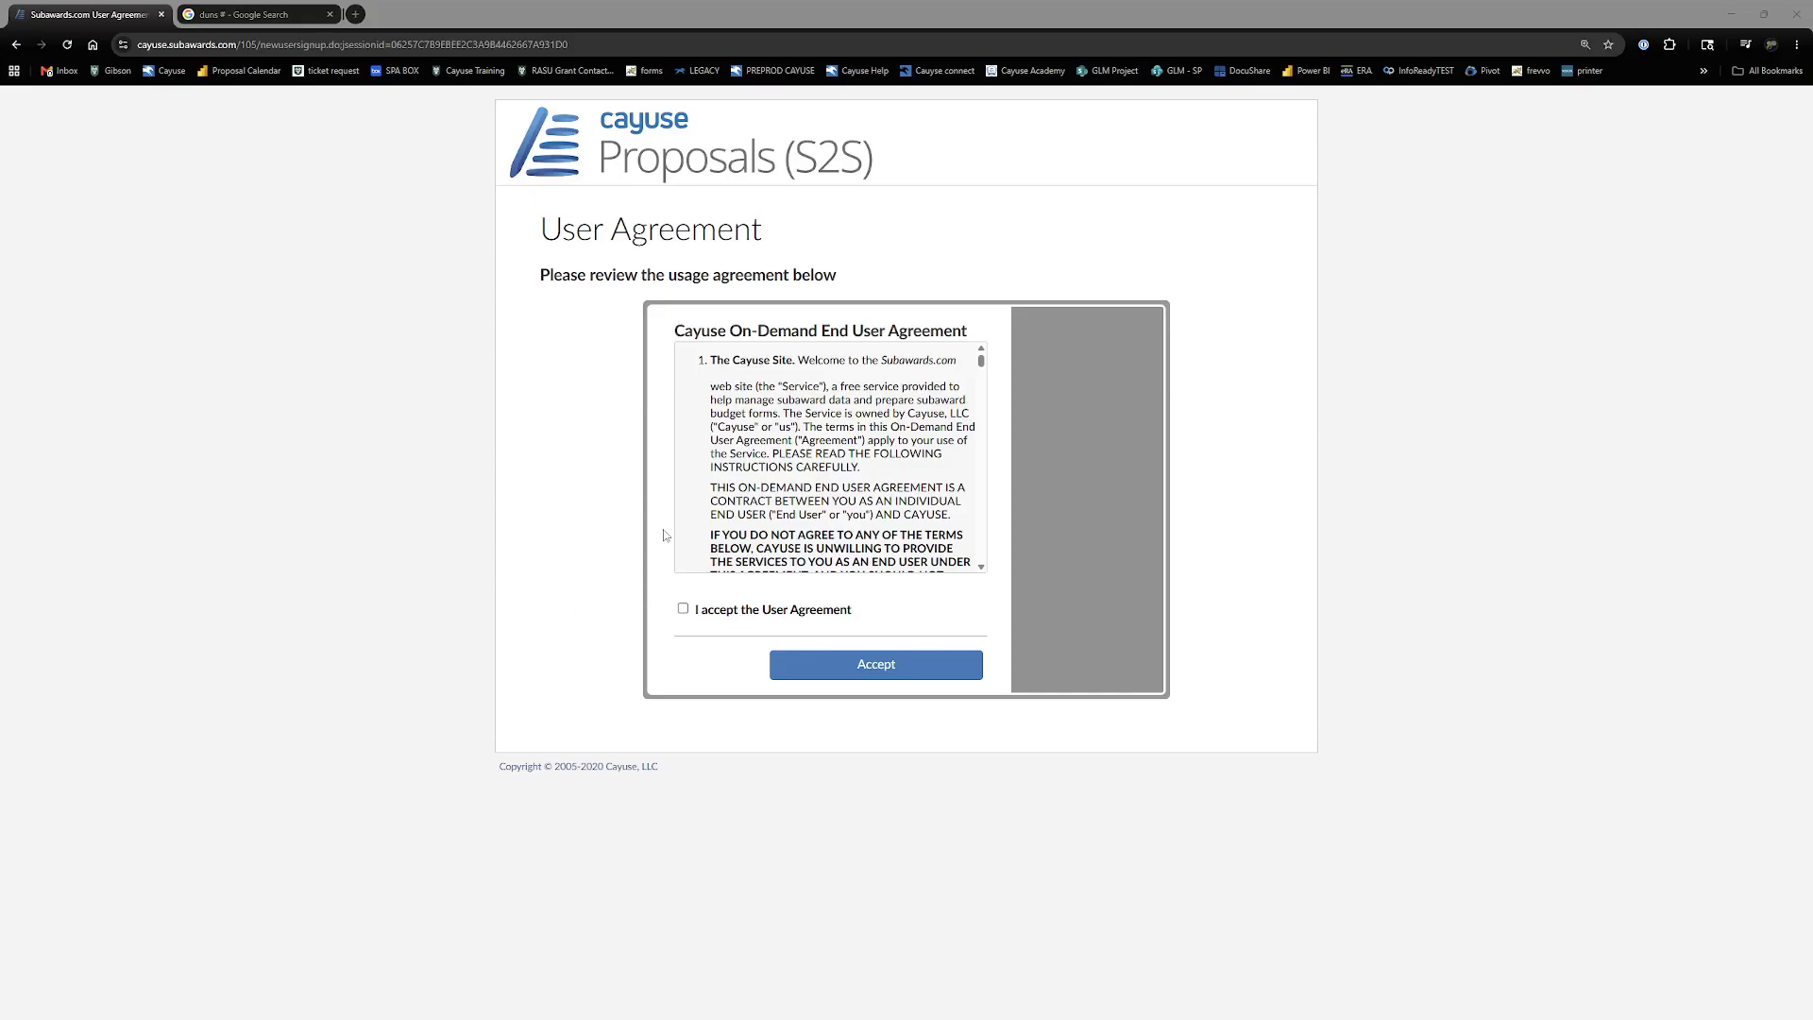
- Go through the Cayuse On-Demand End User Agreement to its end and accept it
{"action": "left_click_drag", "start_coordinate": [981, 361], "coordinate": [981, 557]}
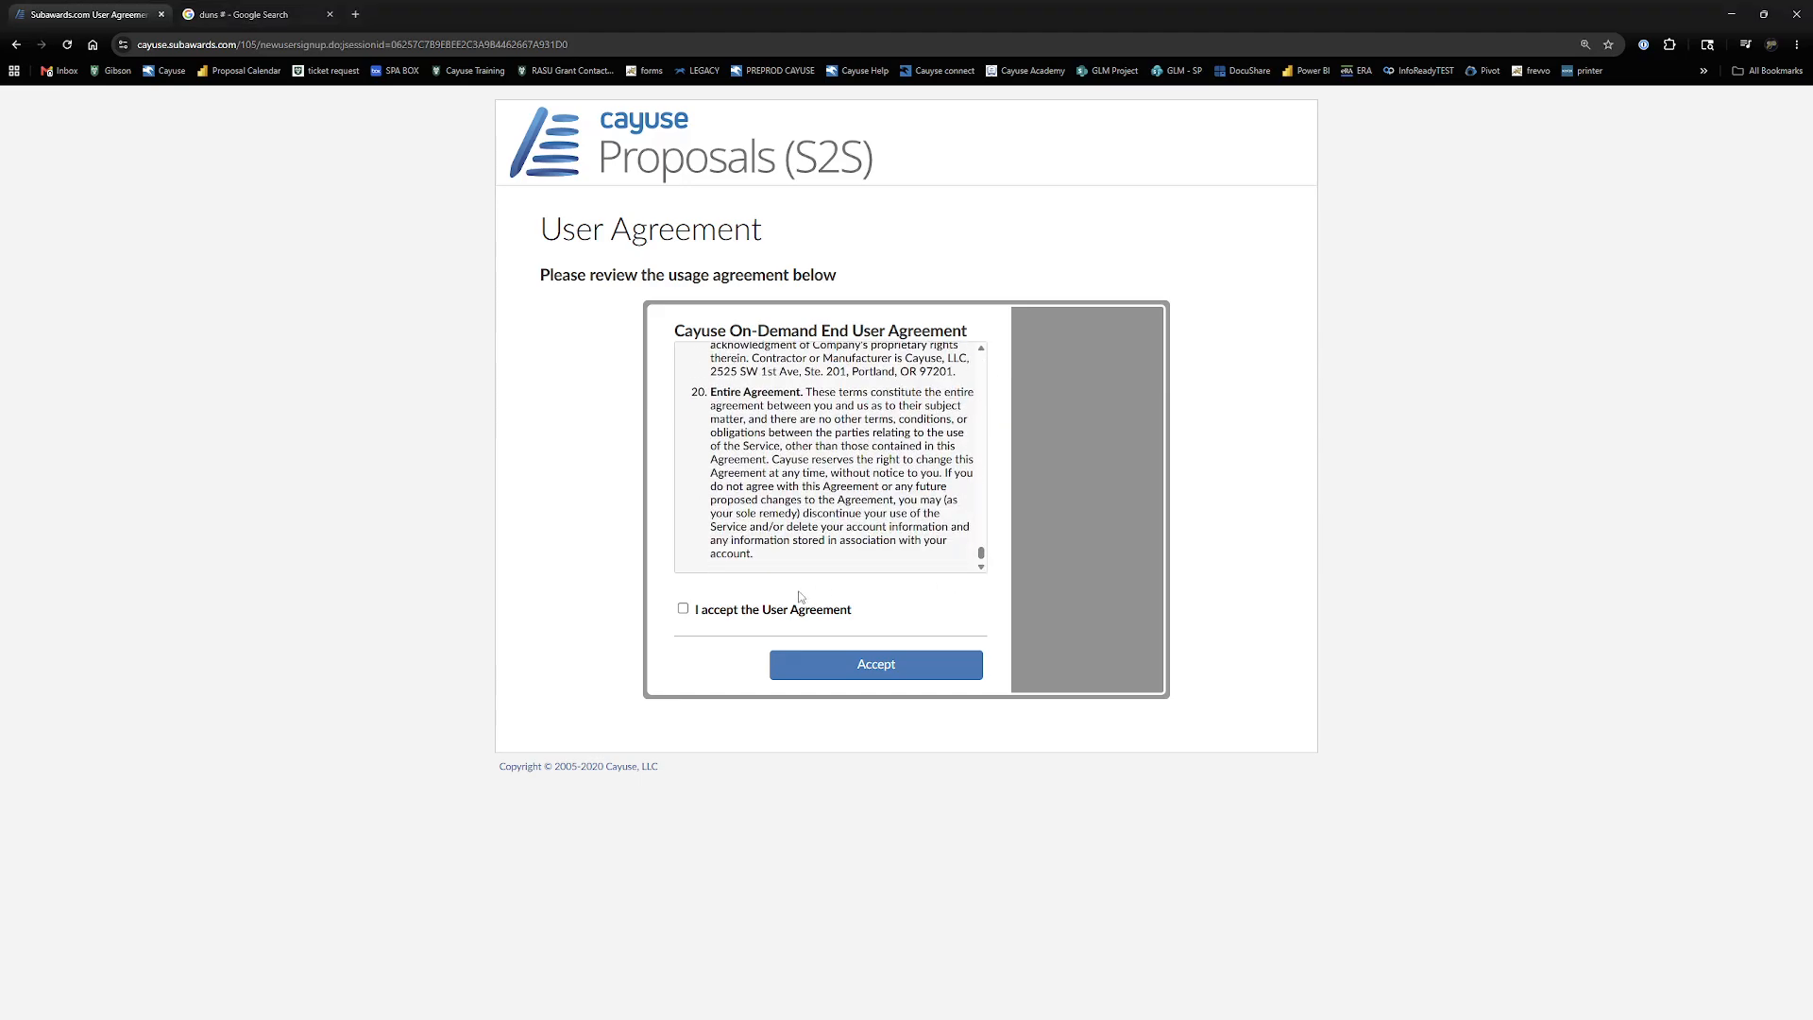
{"action": "left_click", "coordinate": [683, 609]}
{"action": "left_click", "coordinate": [923, 671]}
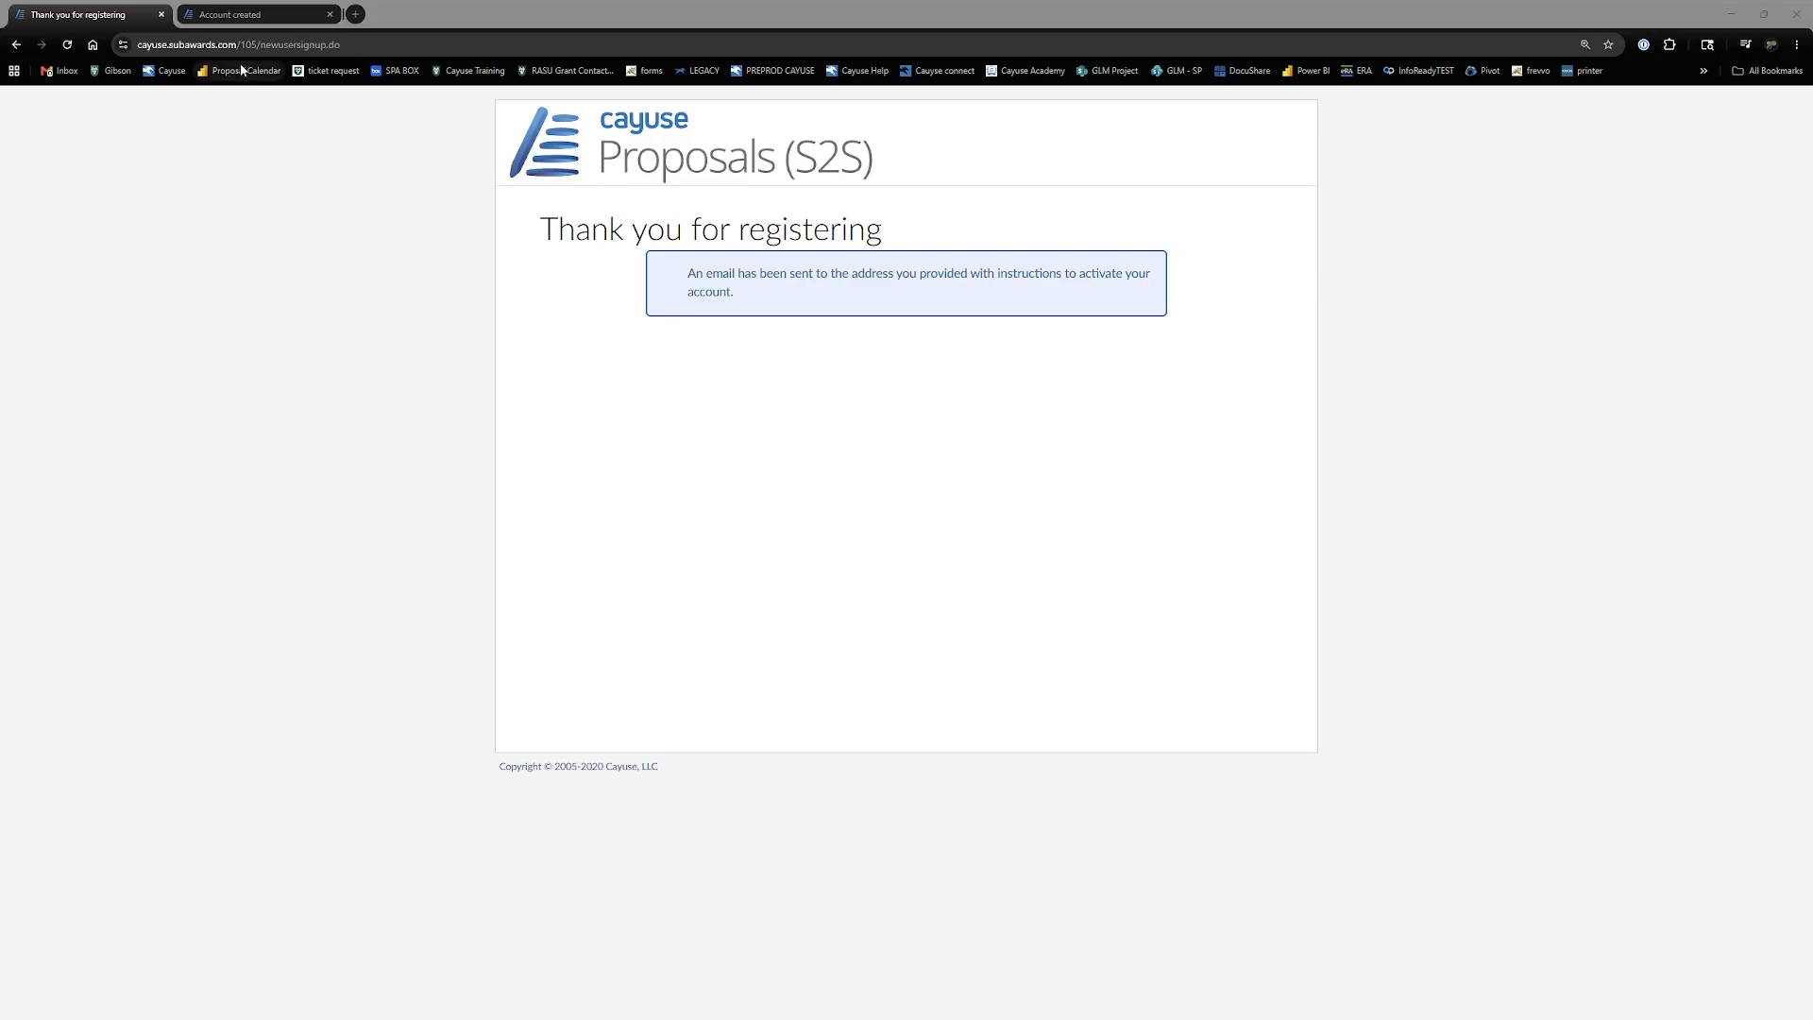
- Switch to the account-created page and sign in to the new Subawards.com account
{"action": "left_click", "coordinate": [255, 14]}
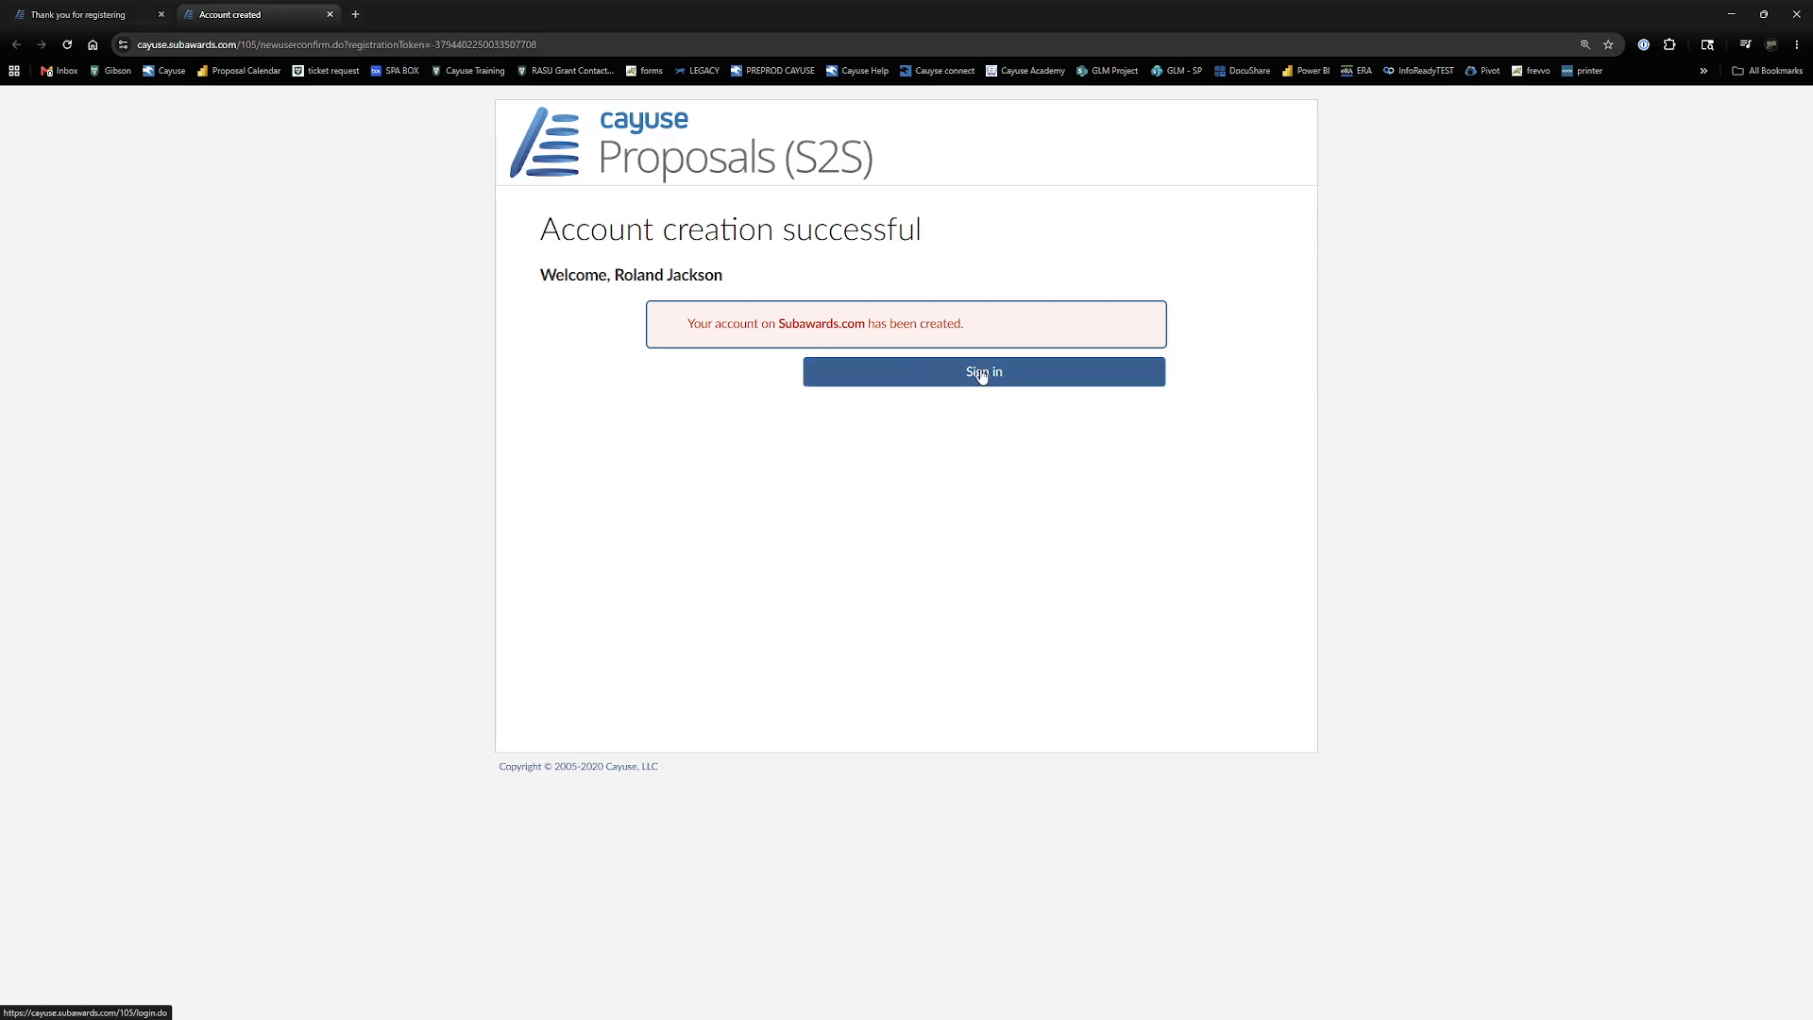
{"action": "left_click", "coordinate": [949, 373]}
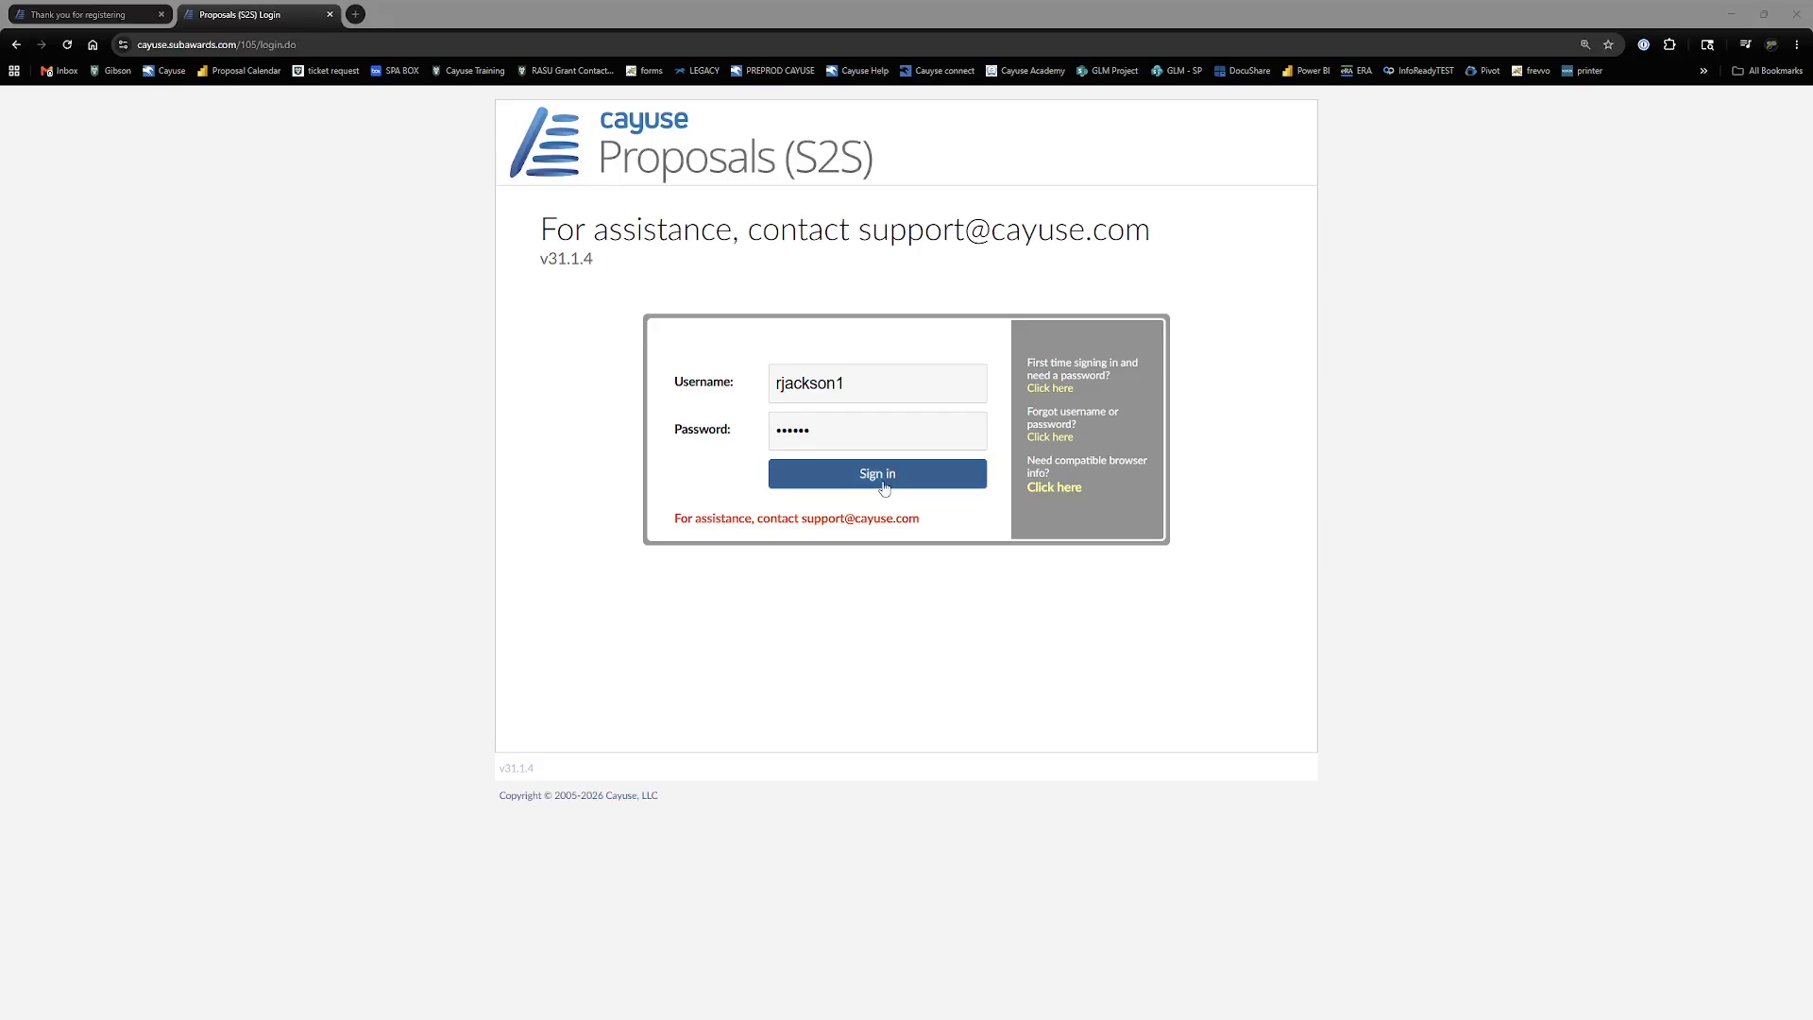
{"action": "left_click", "coordinate": [885, 487]}
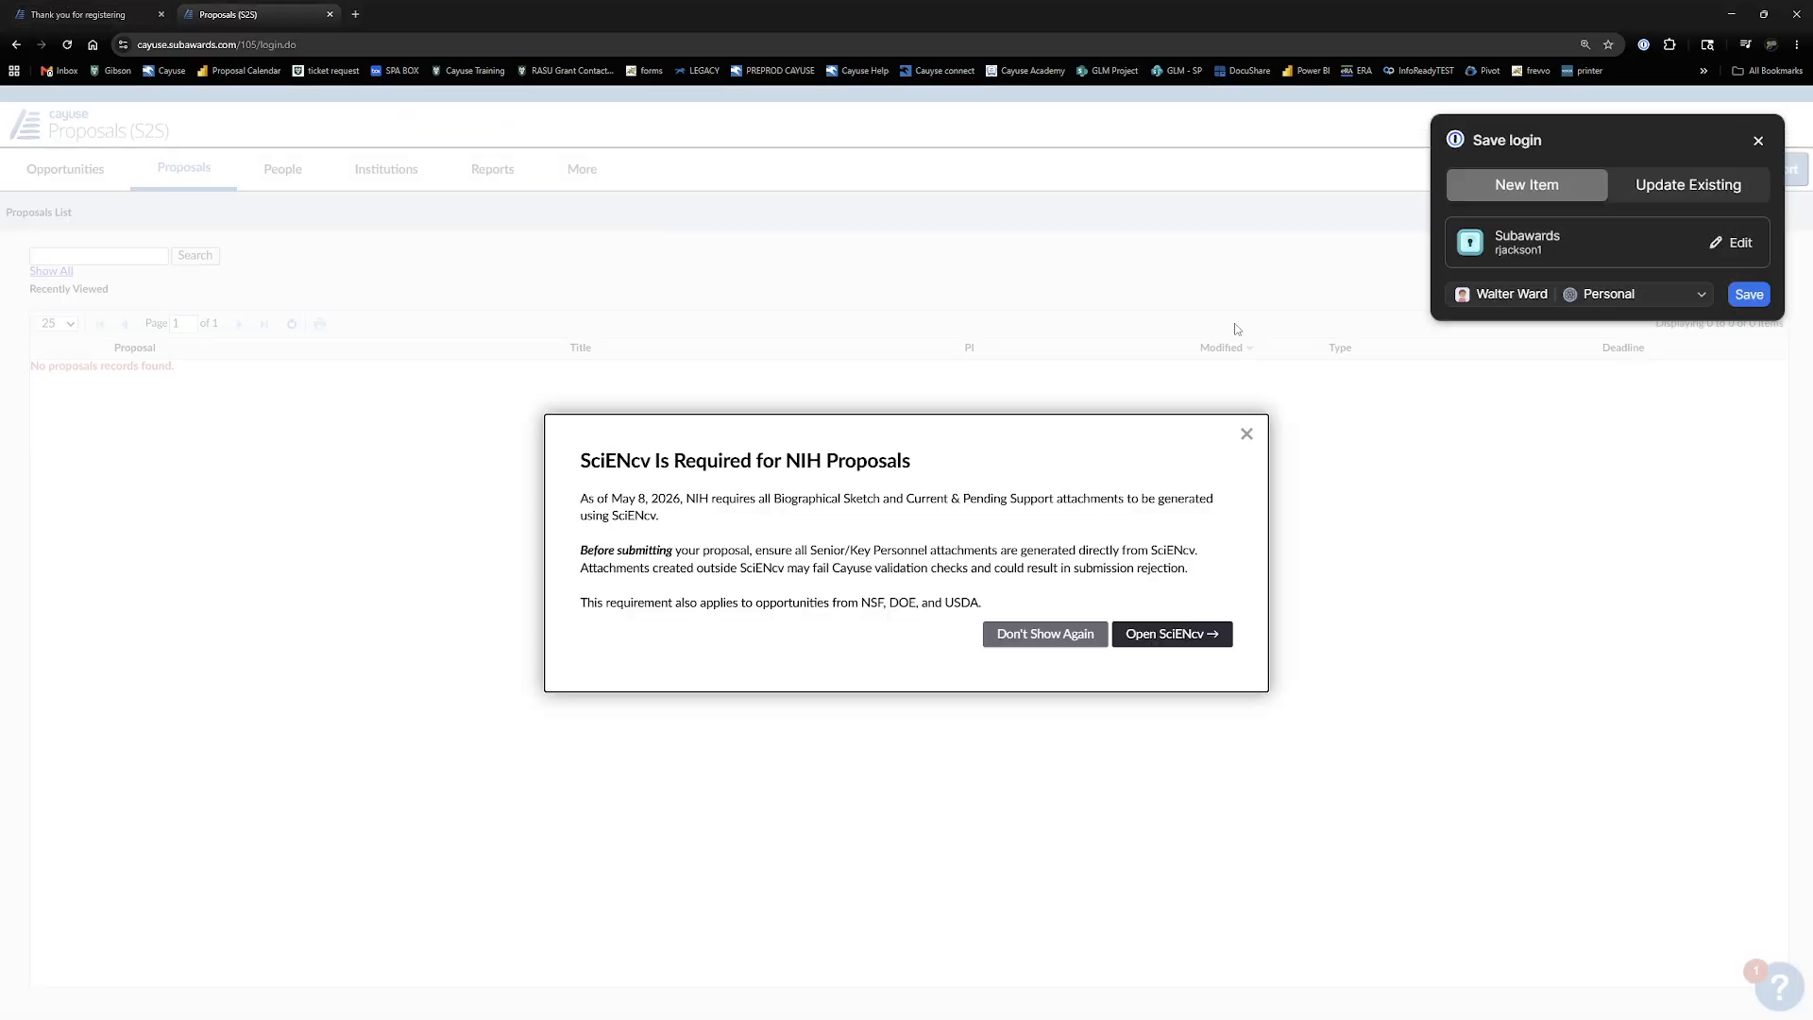
- Dismiss the save-login prompt, the SciENcv notice and the new-features announcement without saving the login
{"action": "left_click", "coordinate": [1758, 139]}
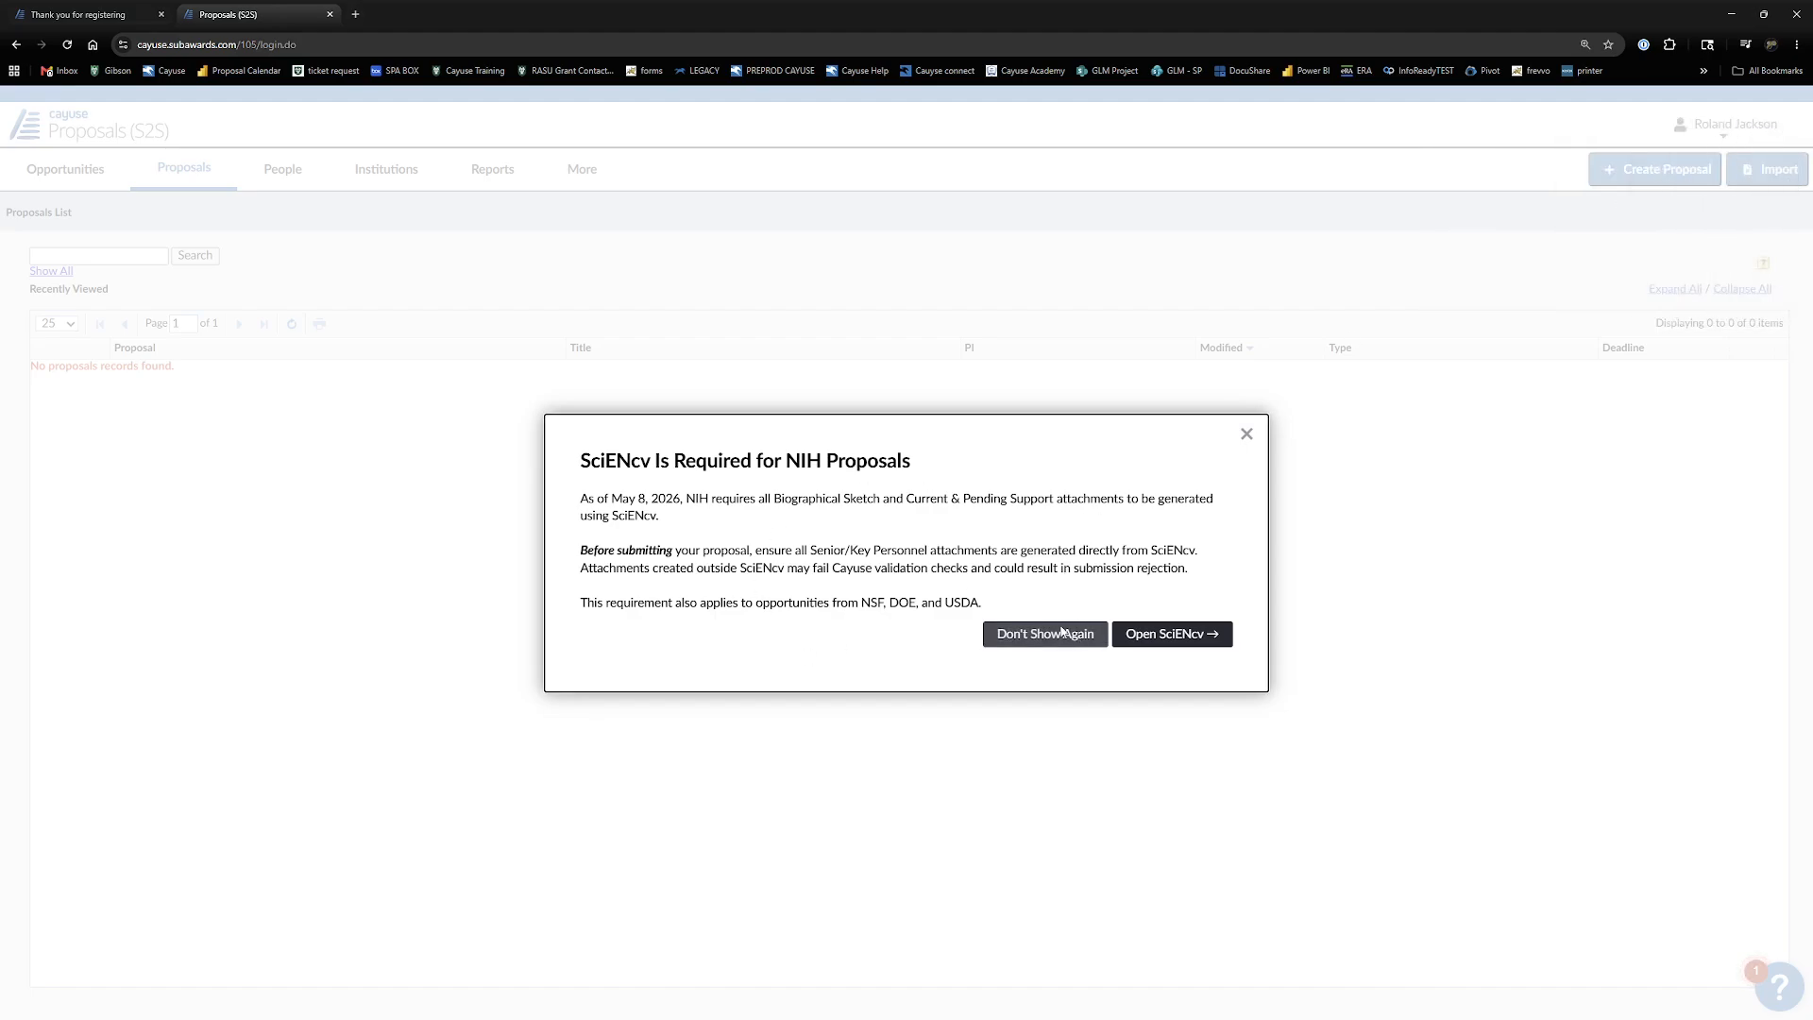
{"action": "left_click", "coordinate": [1248, 437]}
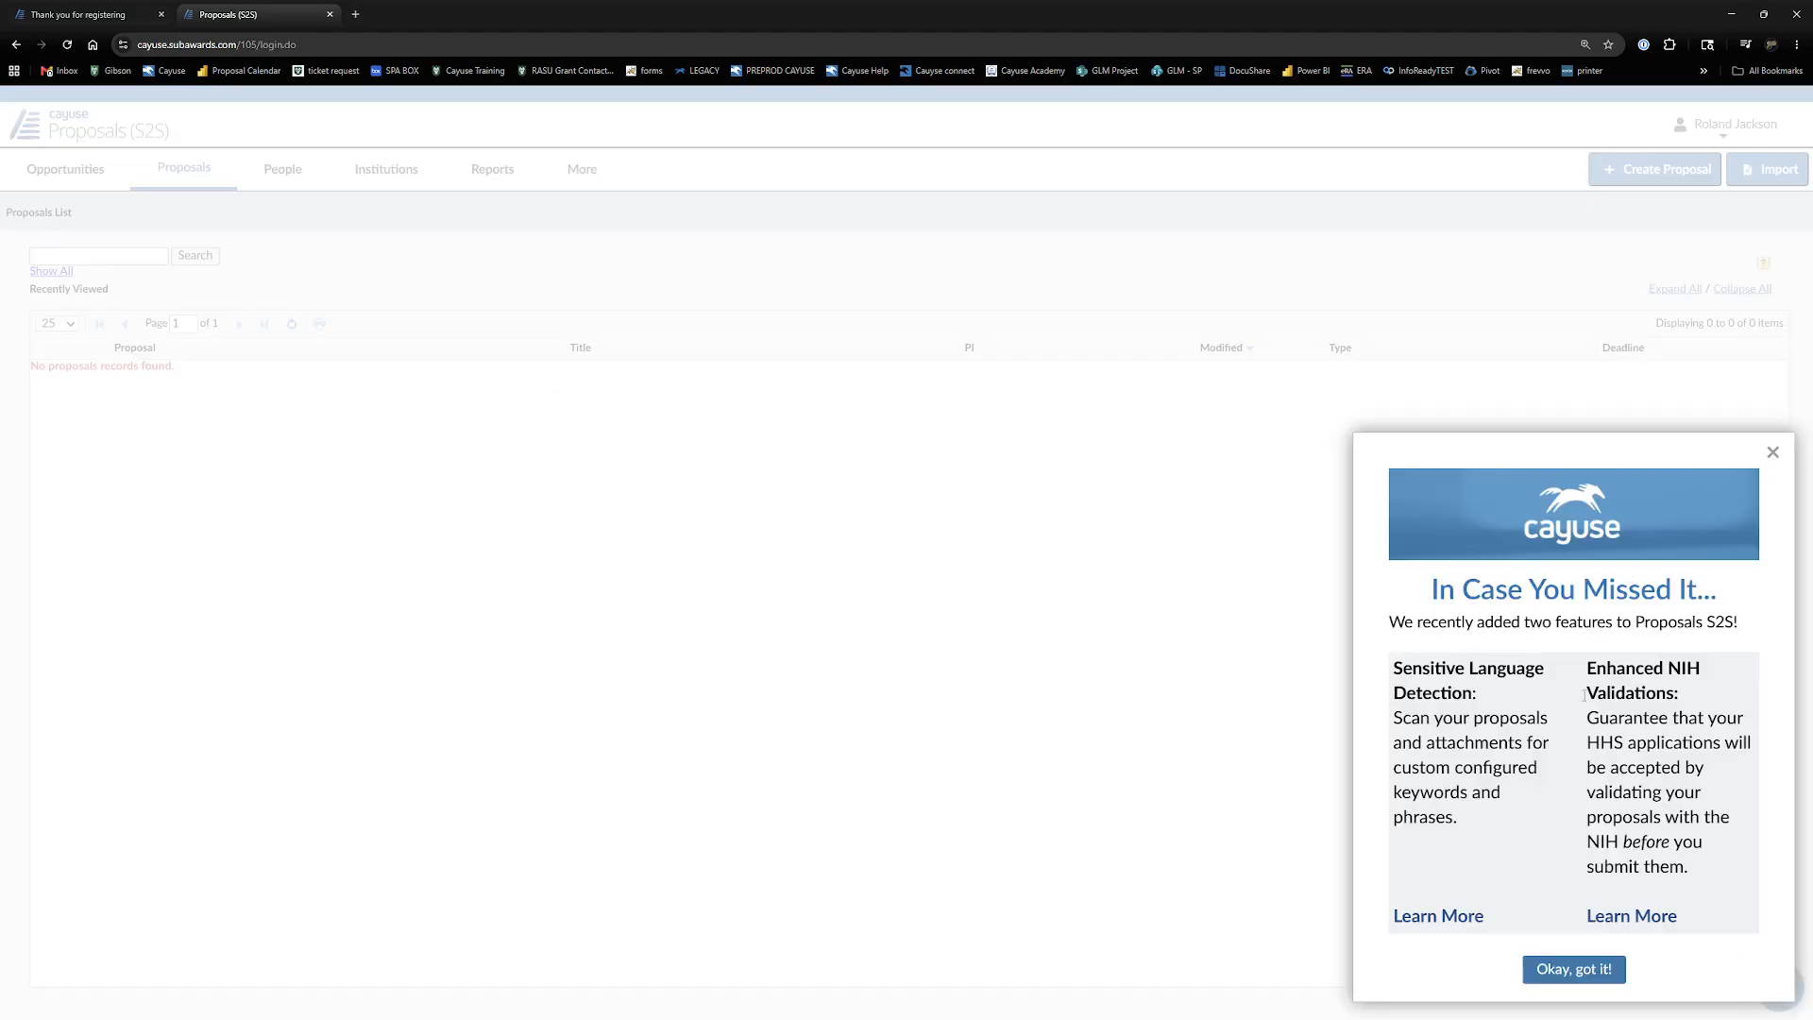
{"action": "left_click", "coordinate": [1773, 453]}
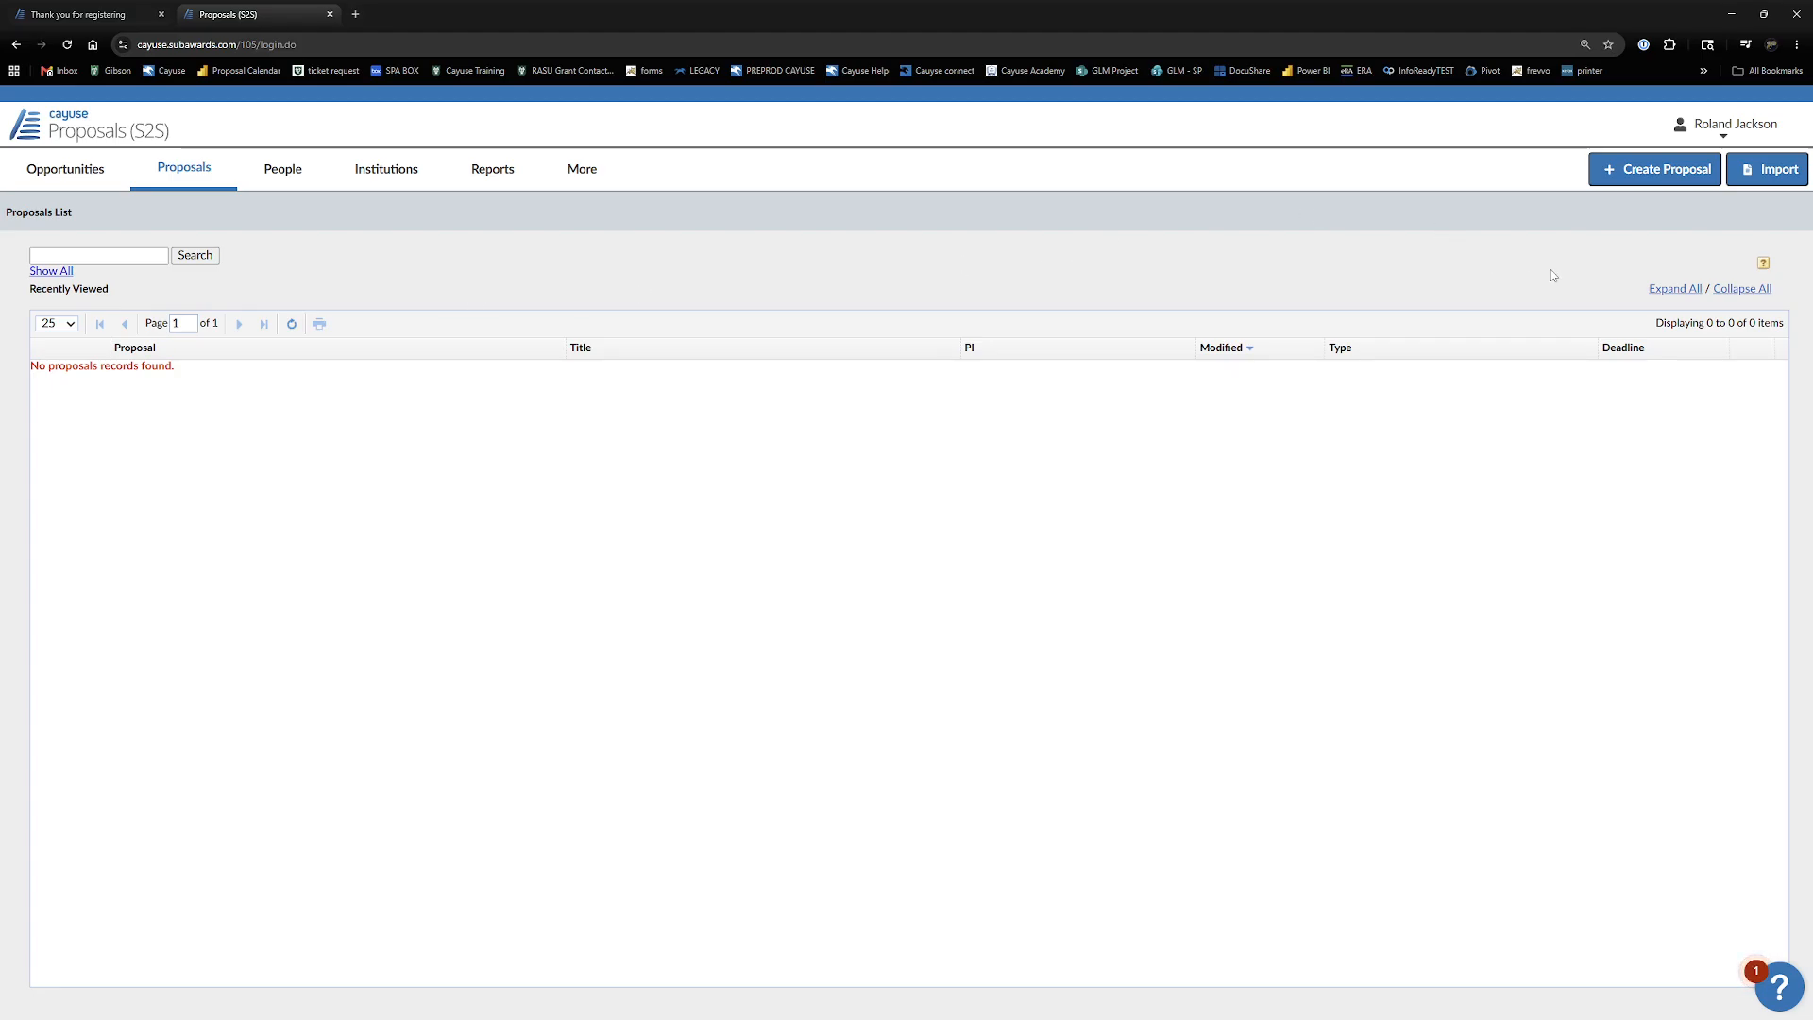
- Start a new proposal of the Research Subaward Proposal type, enlarging the creation window to show all options
{"action": "left_click", "coordinate": [1630, 177]}
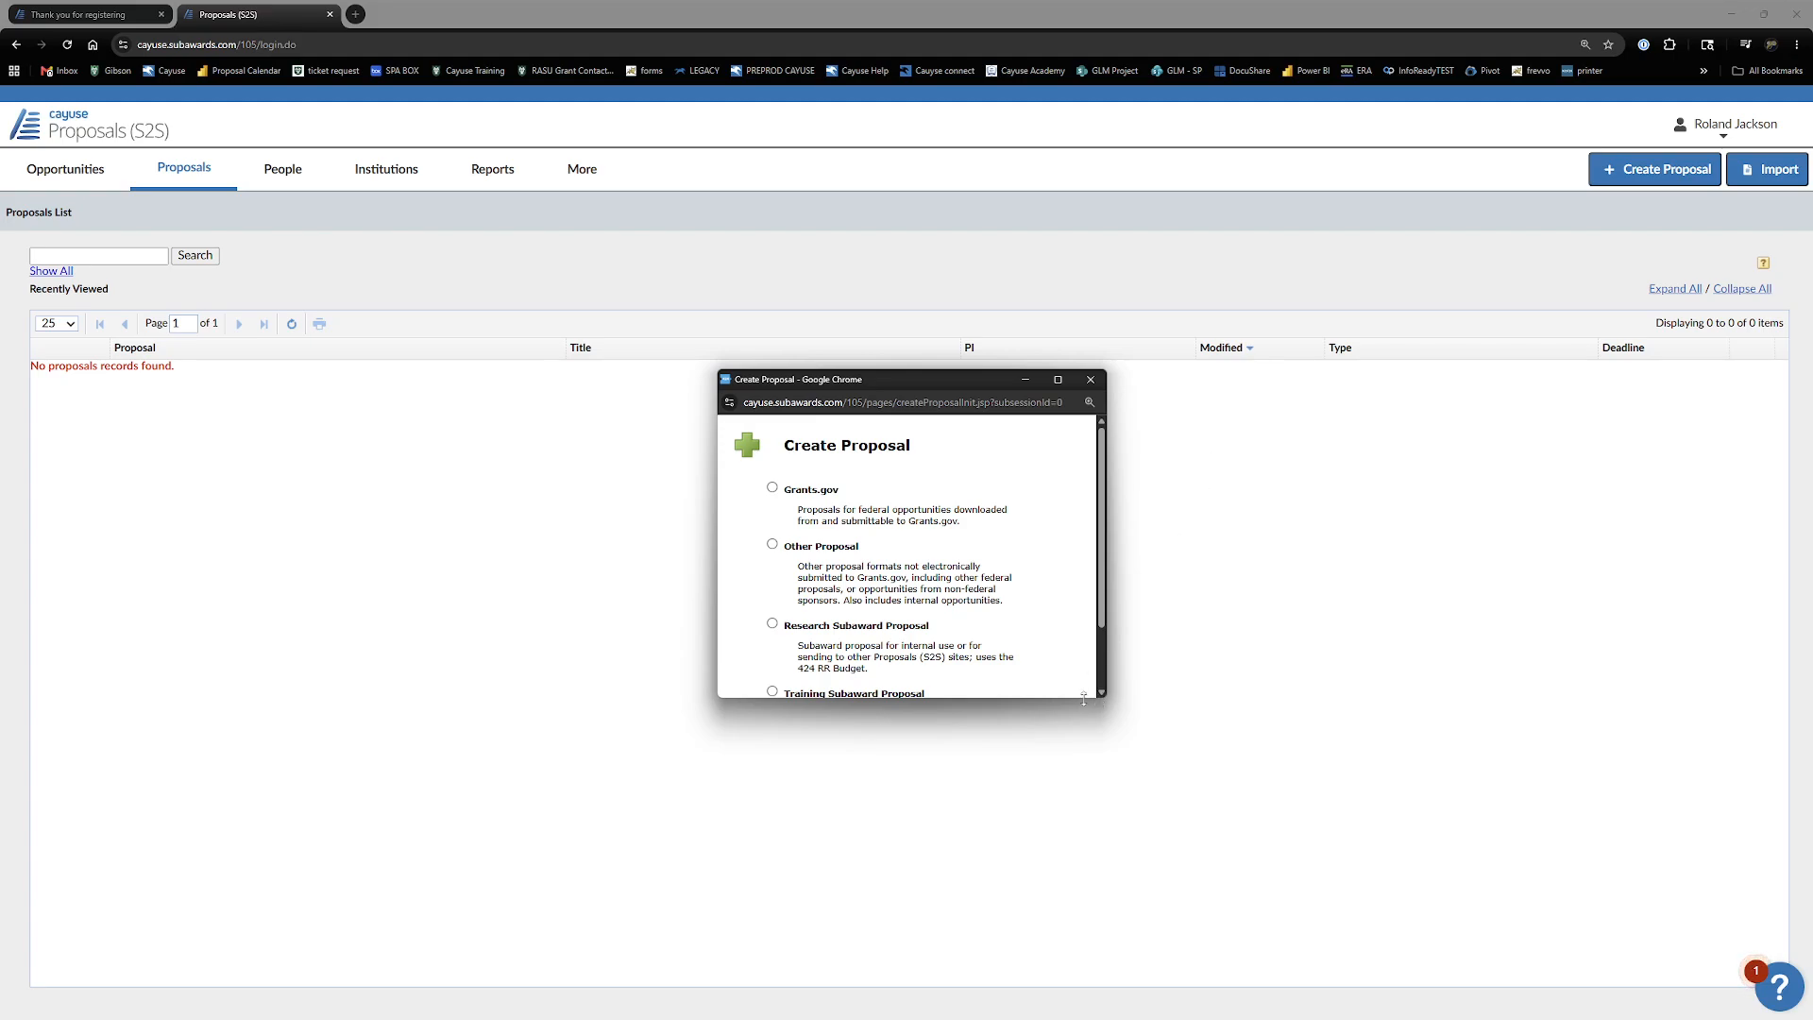
{"action": "left_click_drag", "start_coordinate": [1086, 699], "coordinate": [1069, 813]}
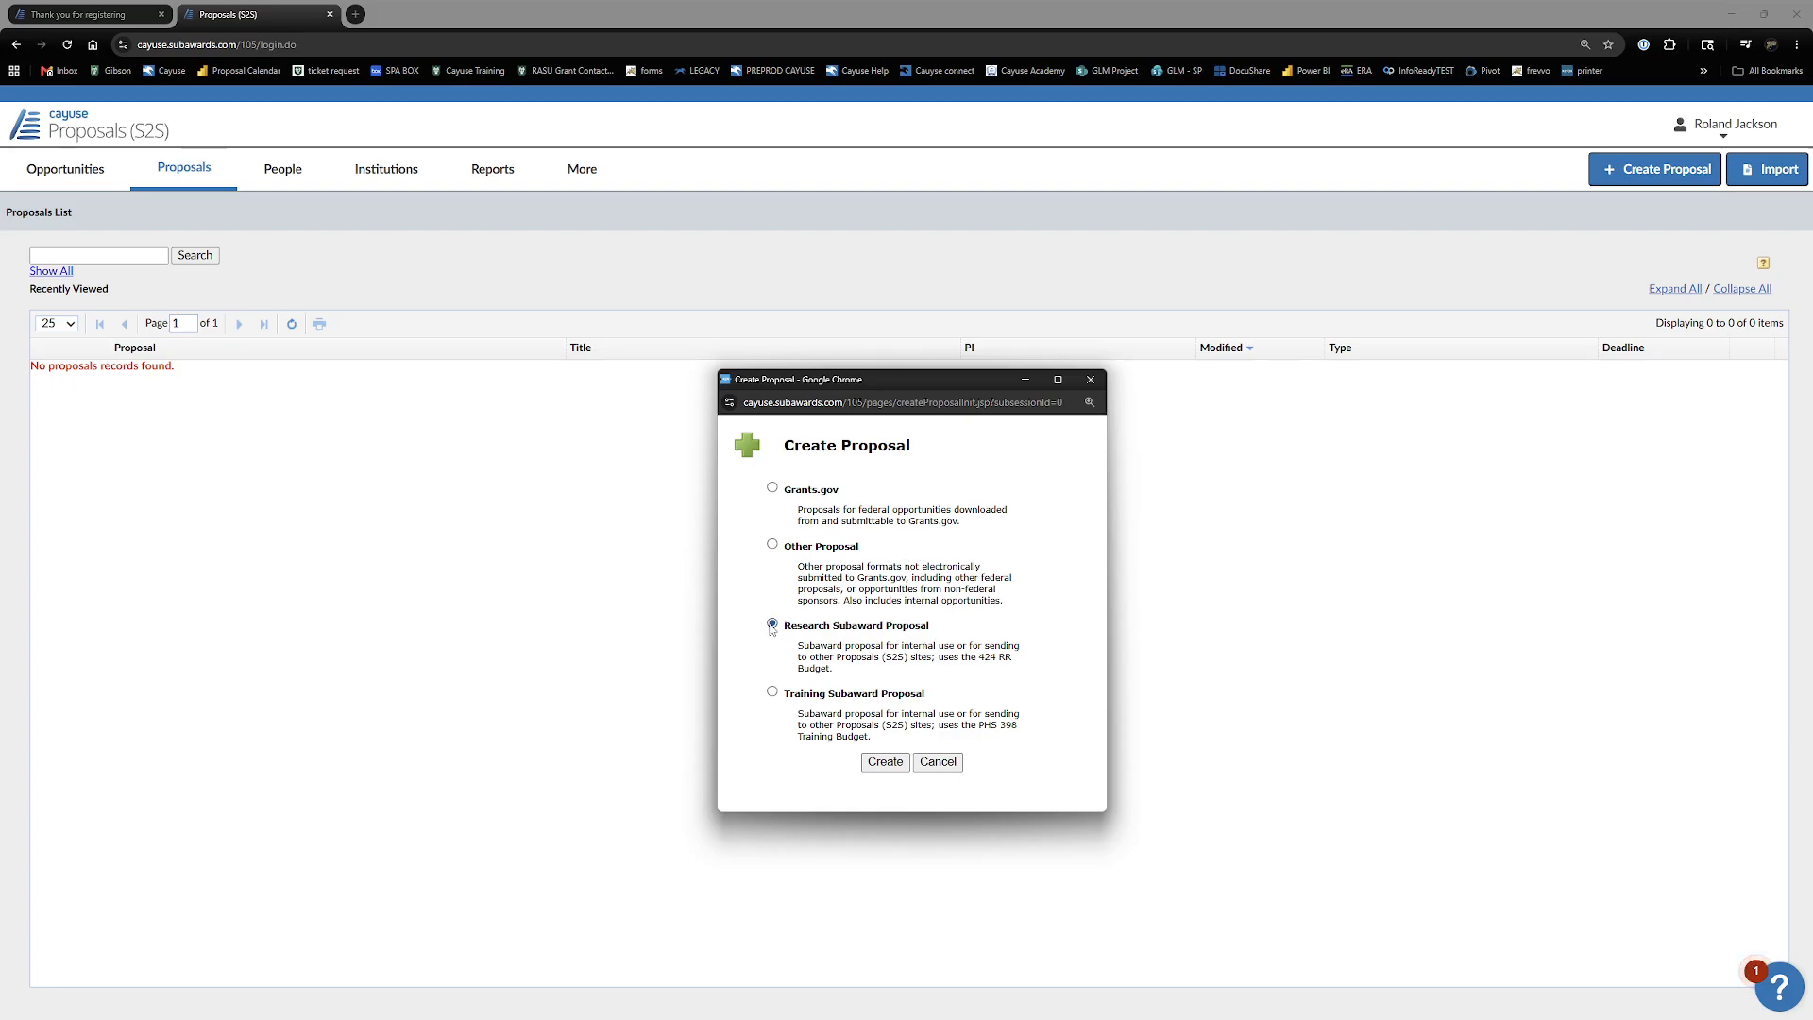
{"action": "mouse_move", "coordinate": [798, 645]}
{"action": "left_mouse_down"}
{"action": "mouse_move", "coordinate": [864, 646]}
{"action": "mouse_move", "coordinate": [800, 649]}
{"action": "left_mouse_up"}
{"action": "left_click", "coordinate": [829, 647]}
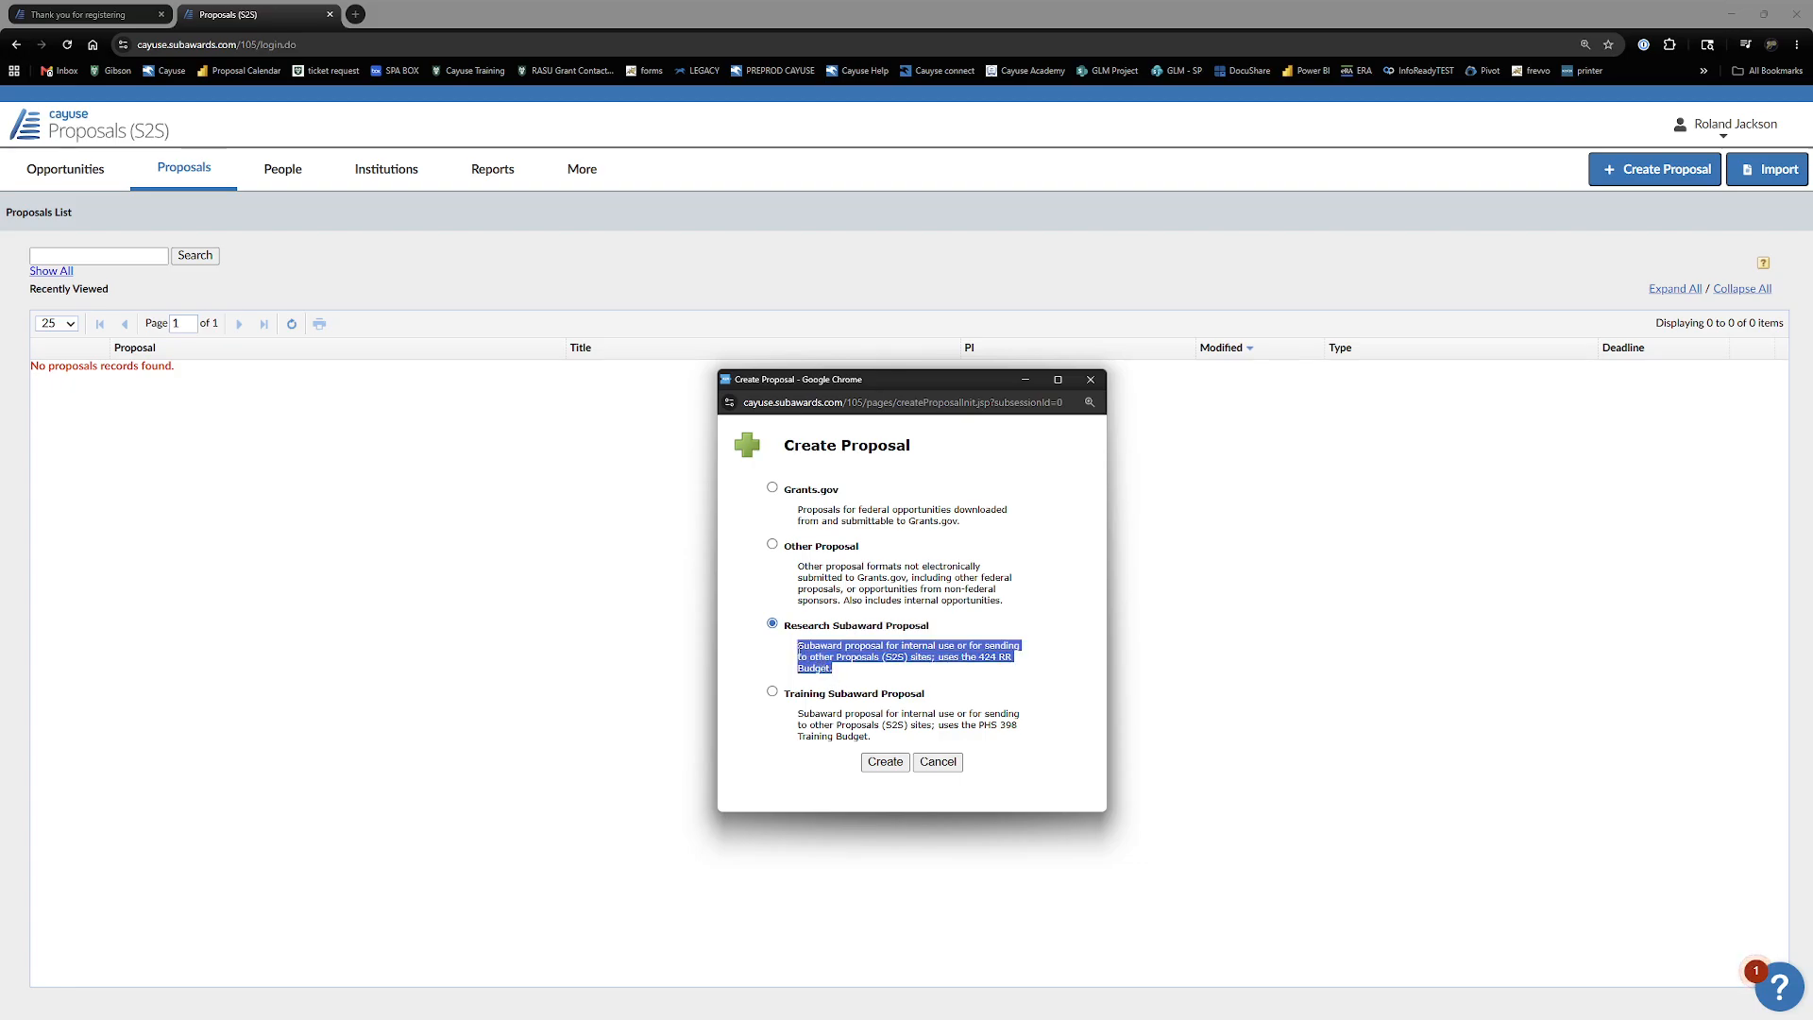
{"action": "left_click", "coordinate": [848, 664]}
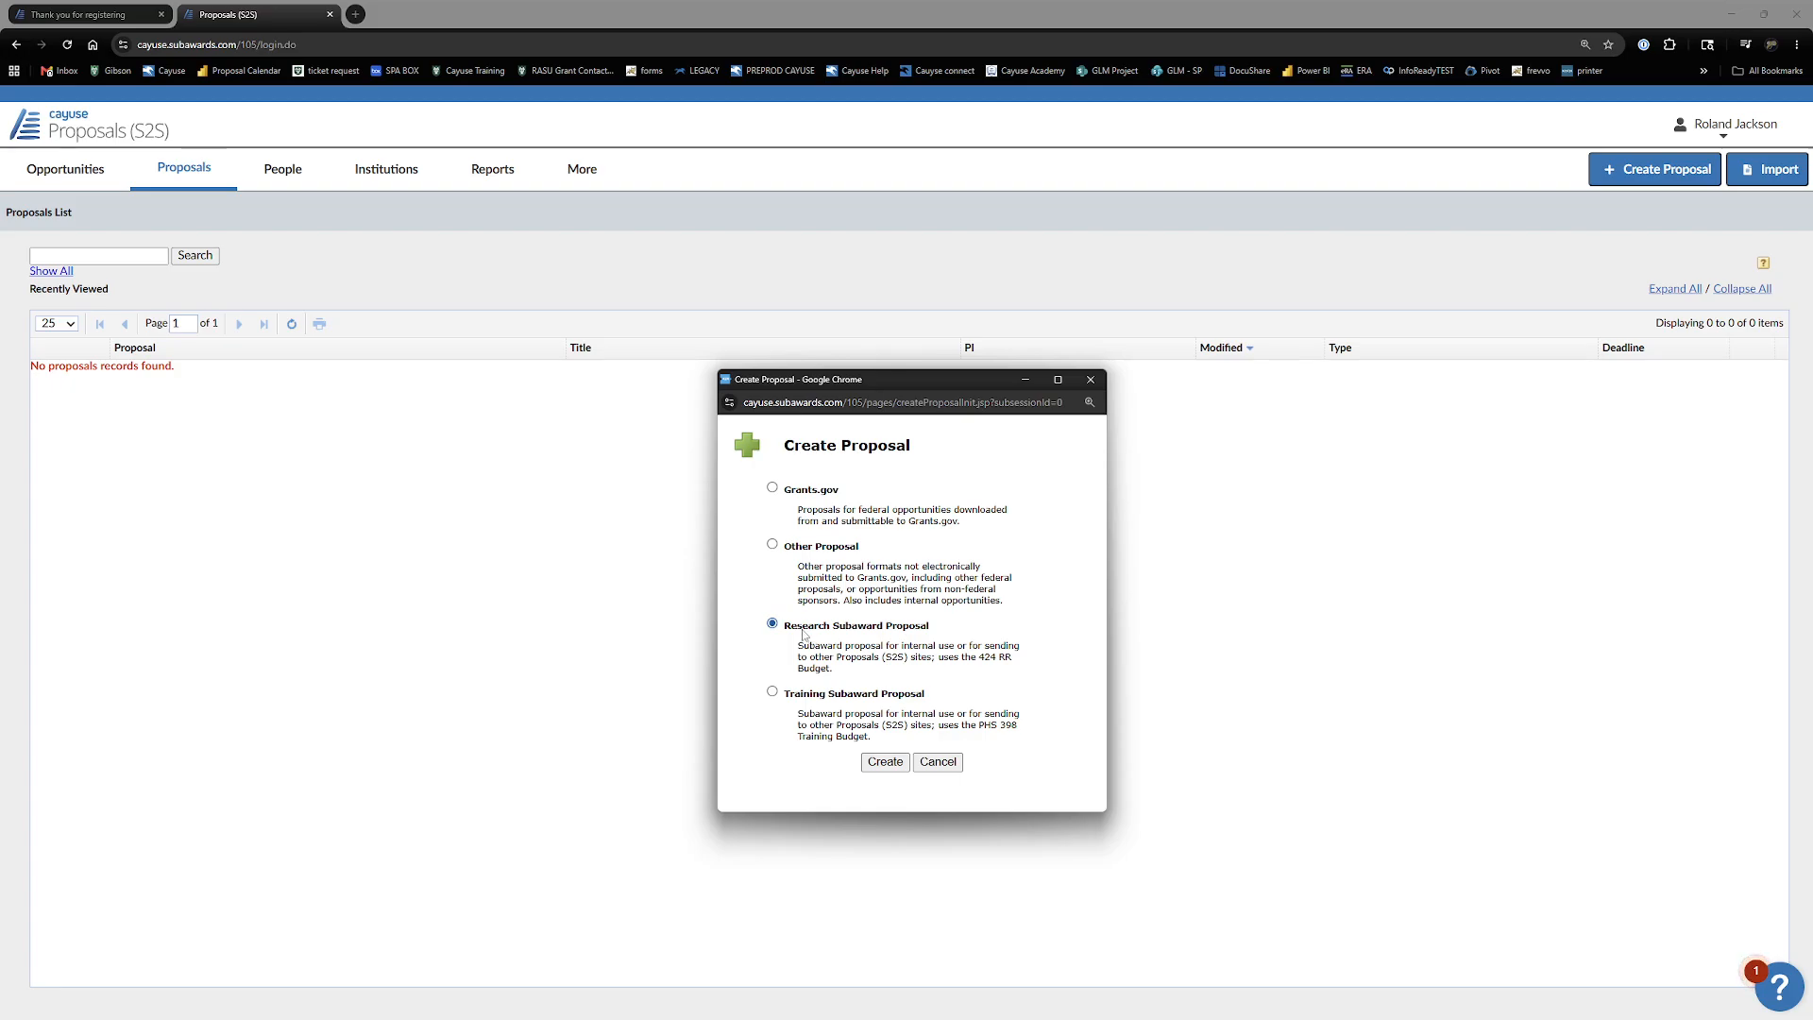
{"action": "left_click", "coordinate": [879, 761]}
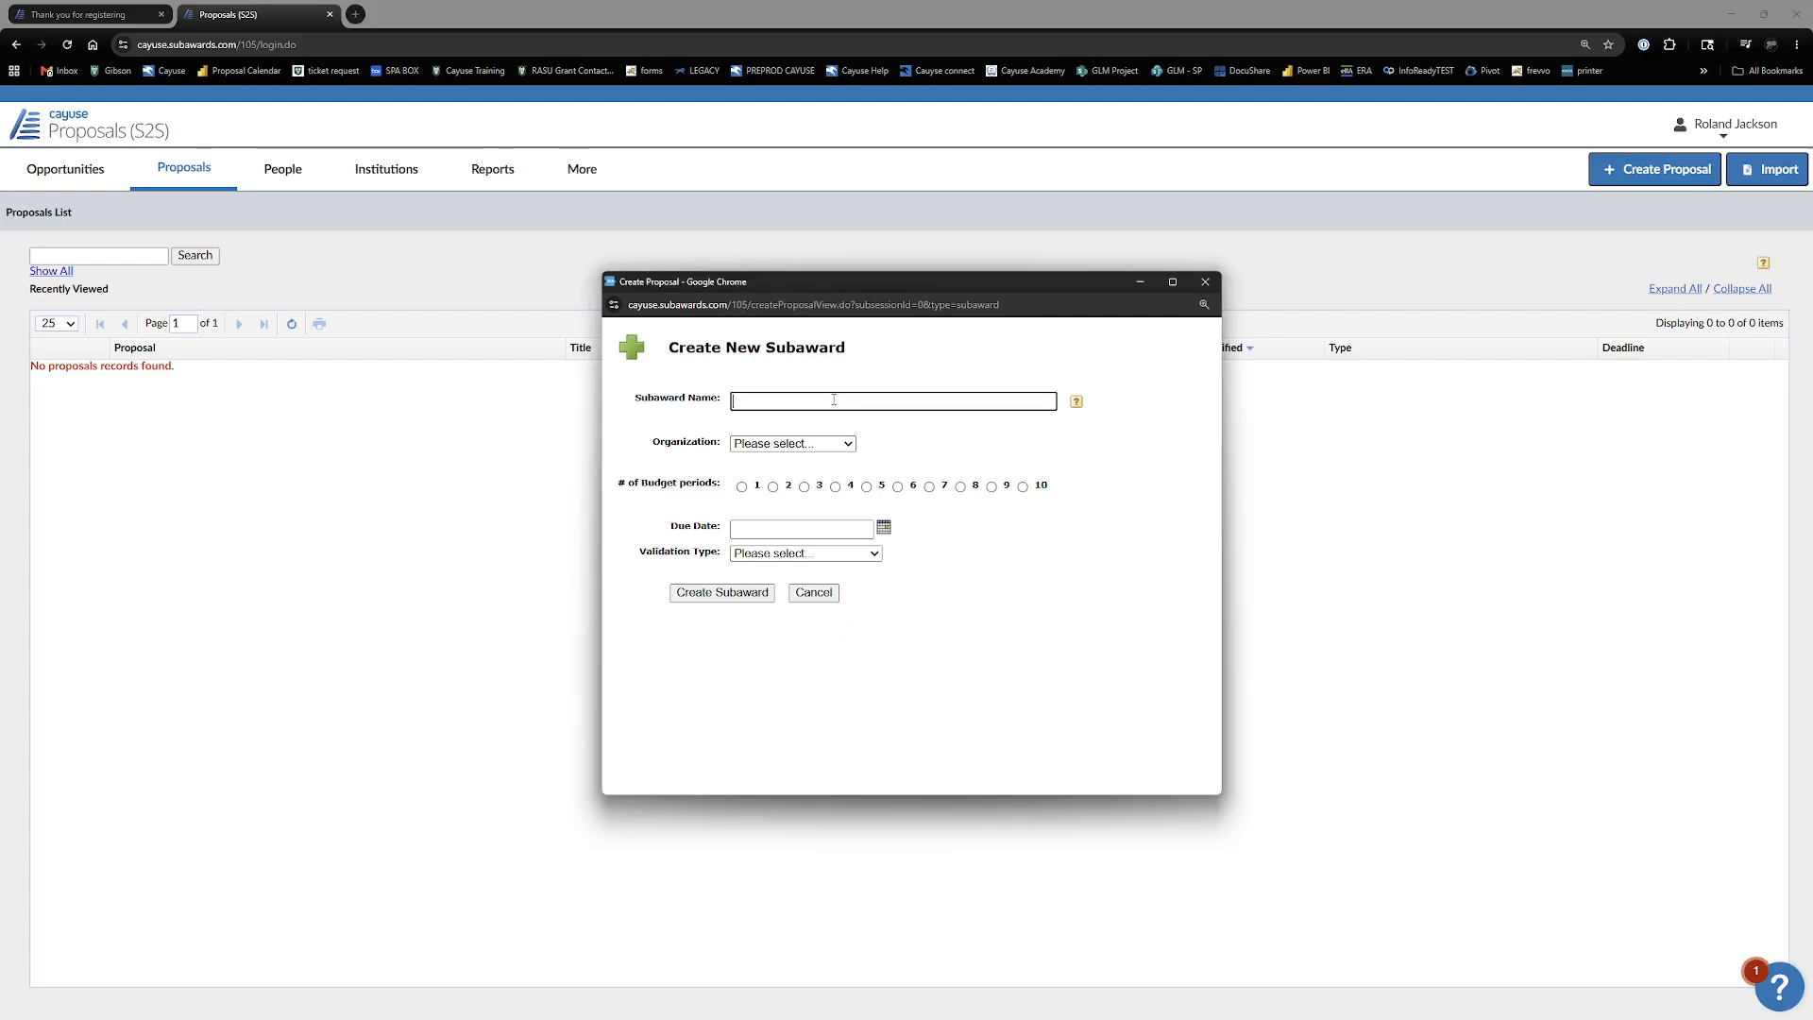
- Name the subaward "Imaginary University subaward", with Imaginary University as organization and IDC Type 1 as default IDC rate
{"action": "type", "text": "Imaginary University subaward"}
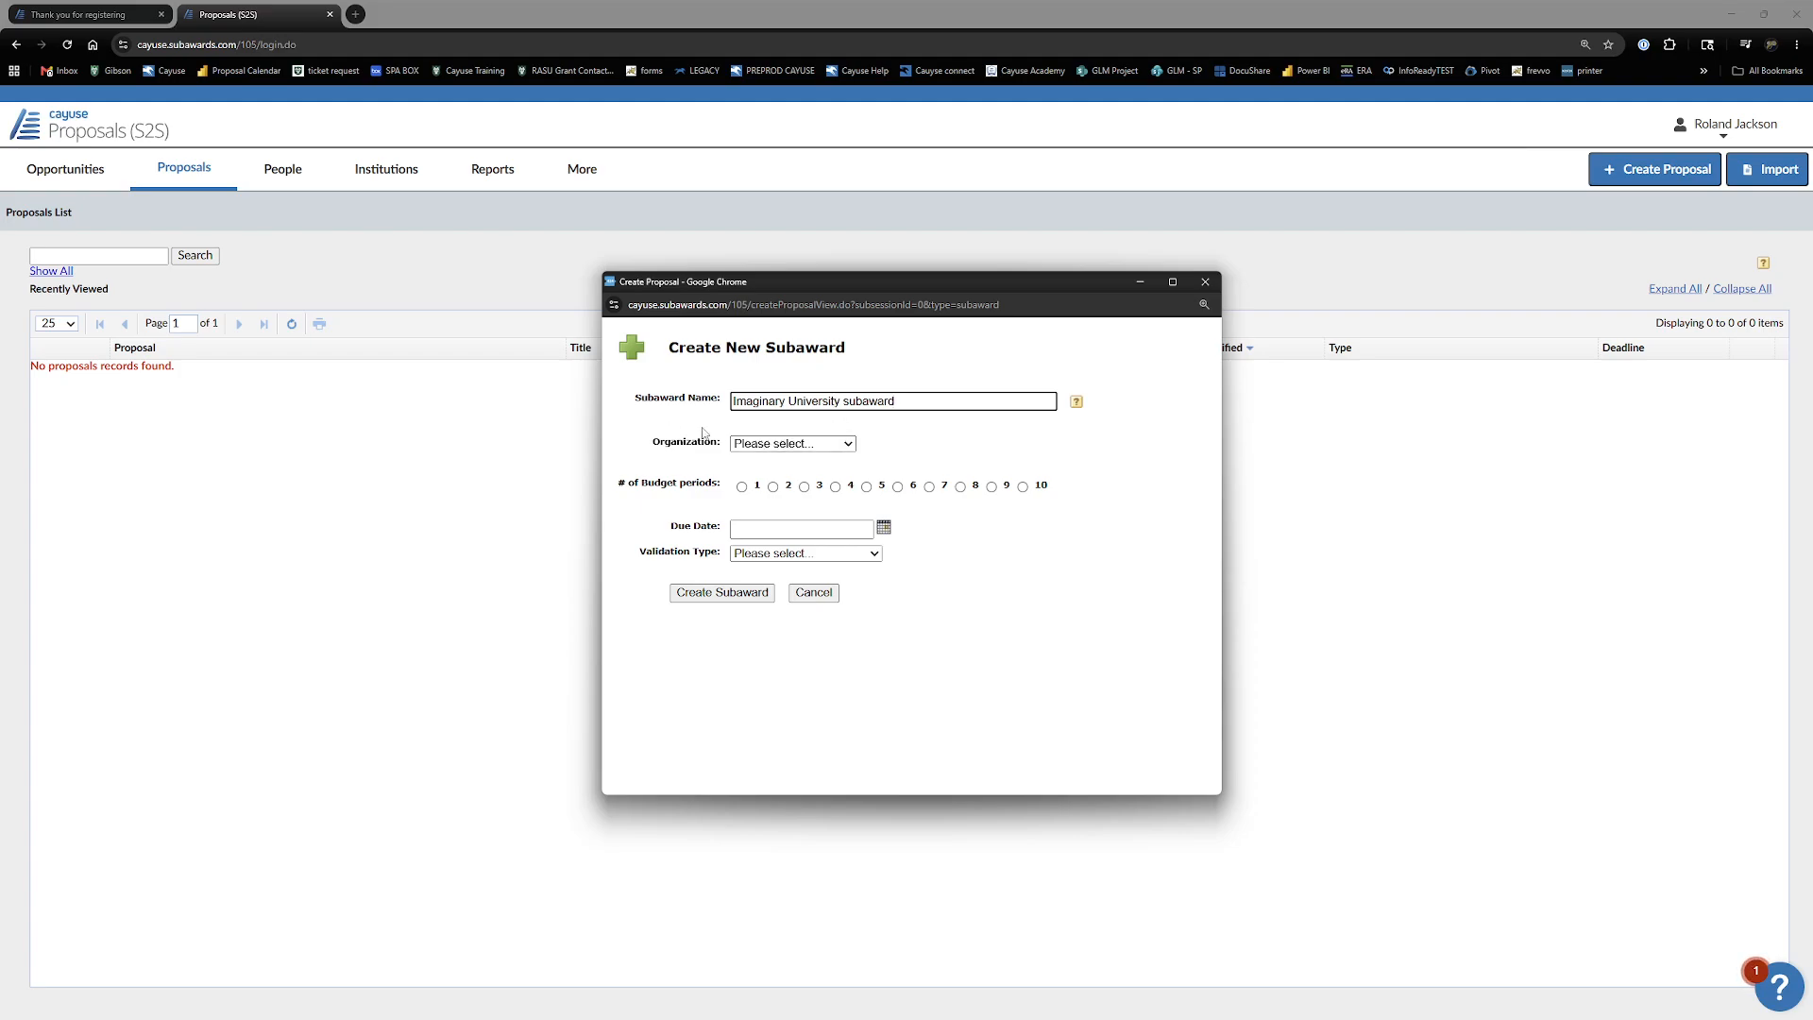
{"action": "left_click", "coordinate": [796, 444]}
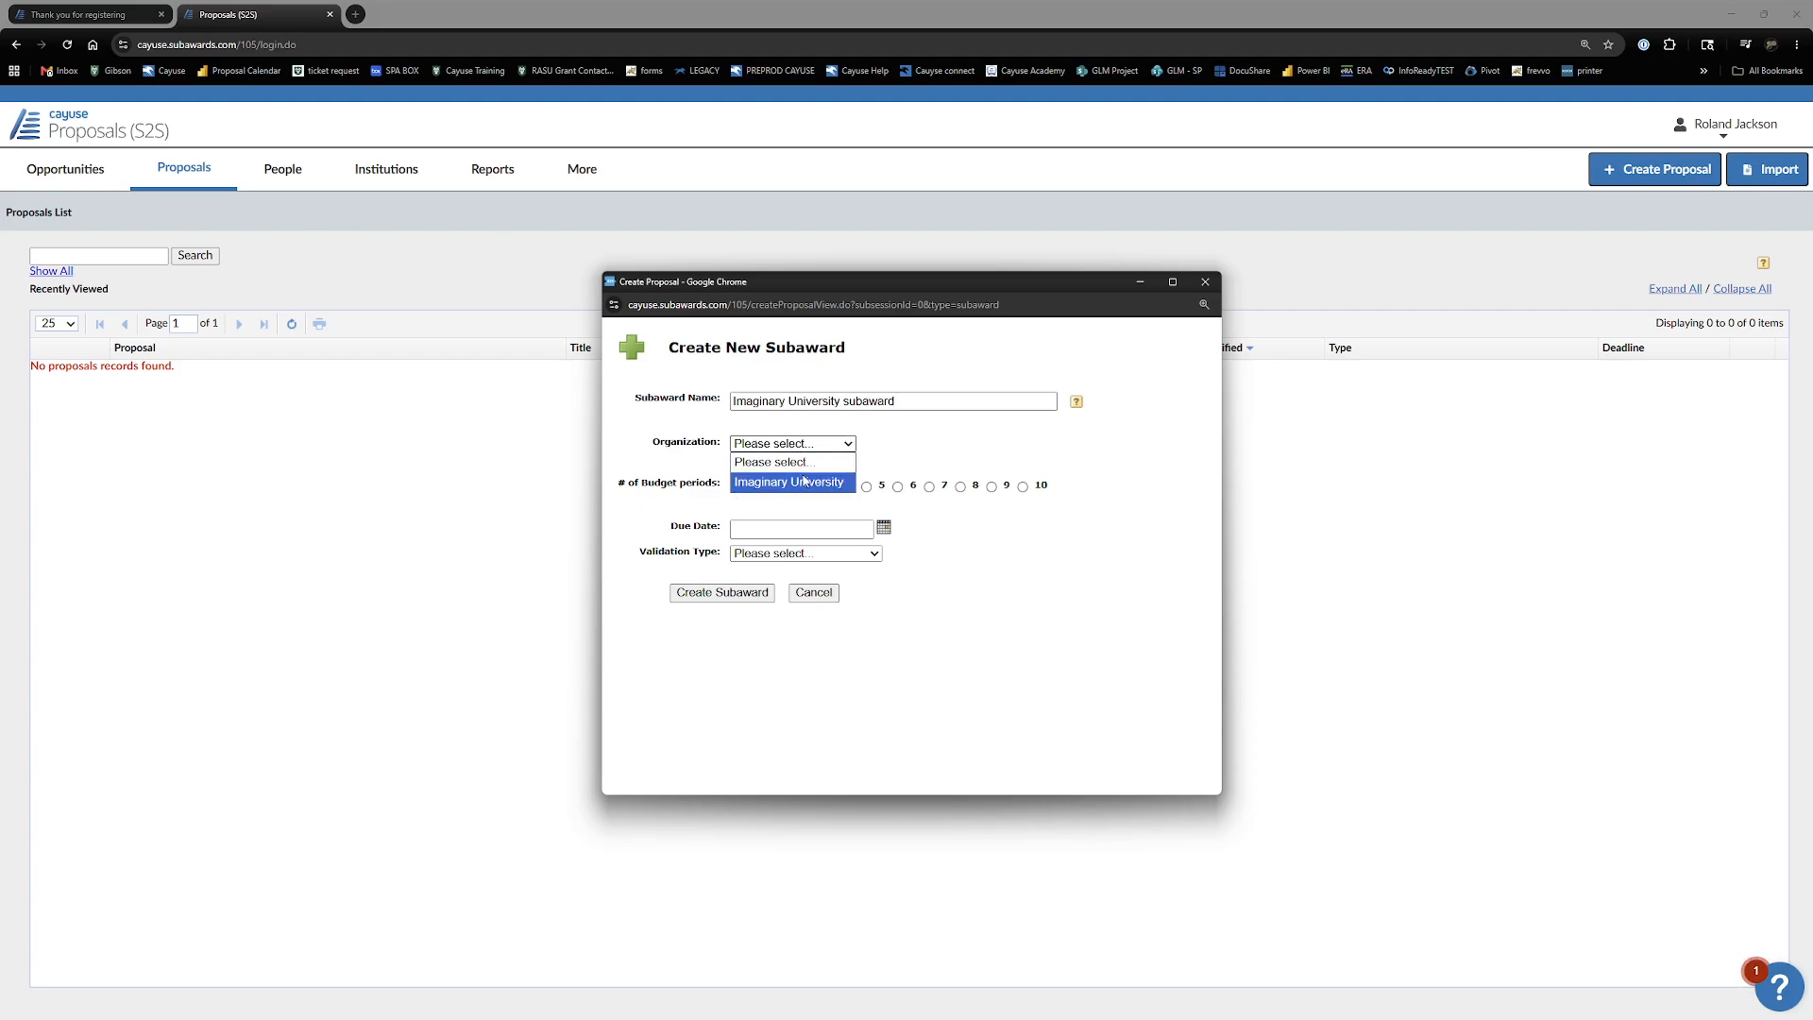
{"action": "left_click", "coordinate": [804, 482]}
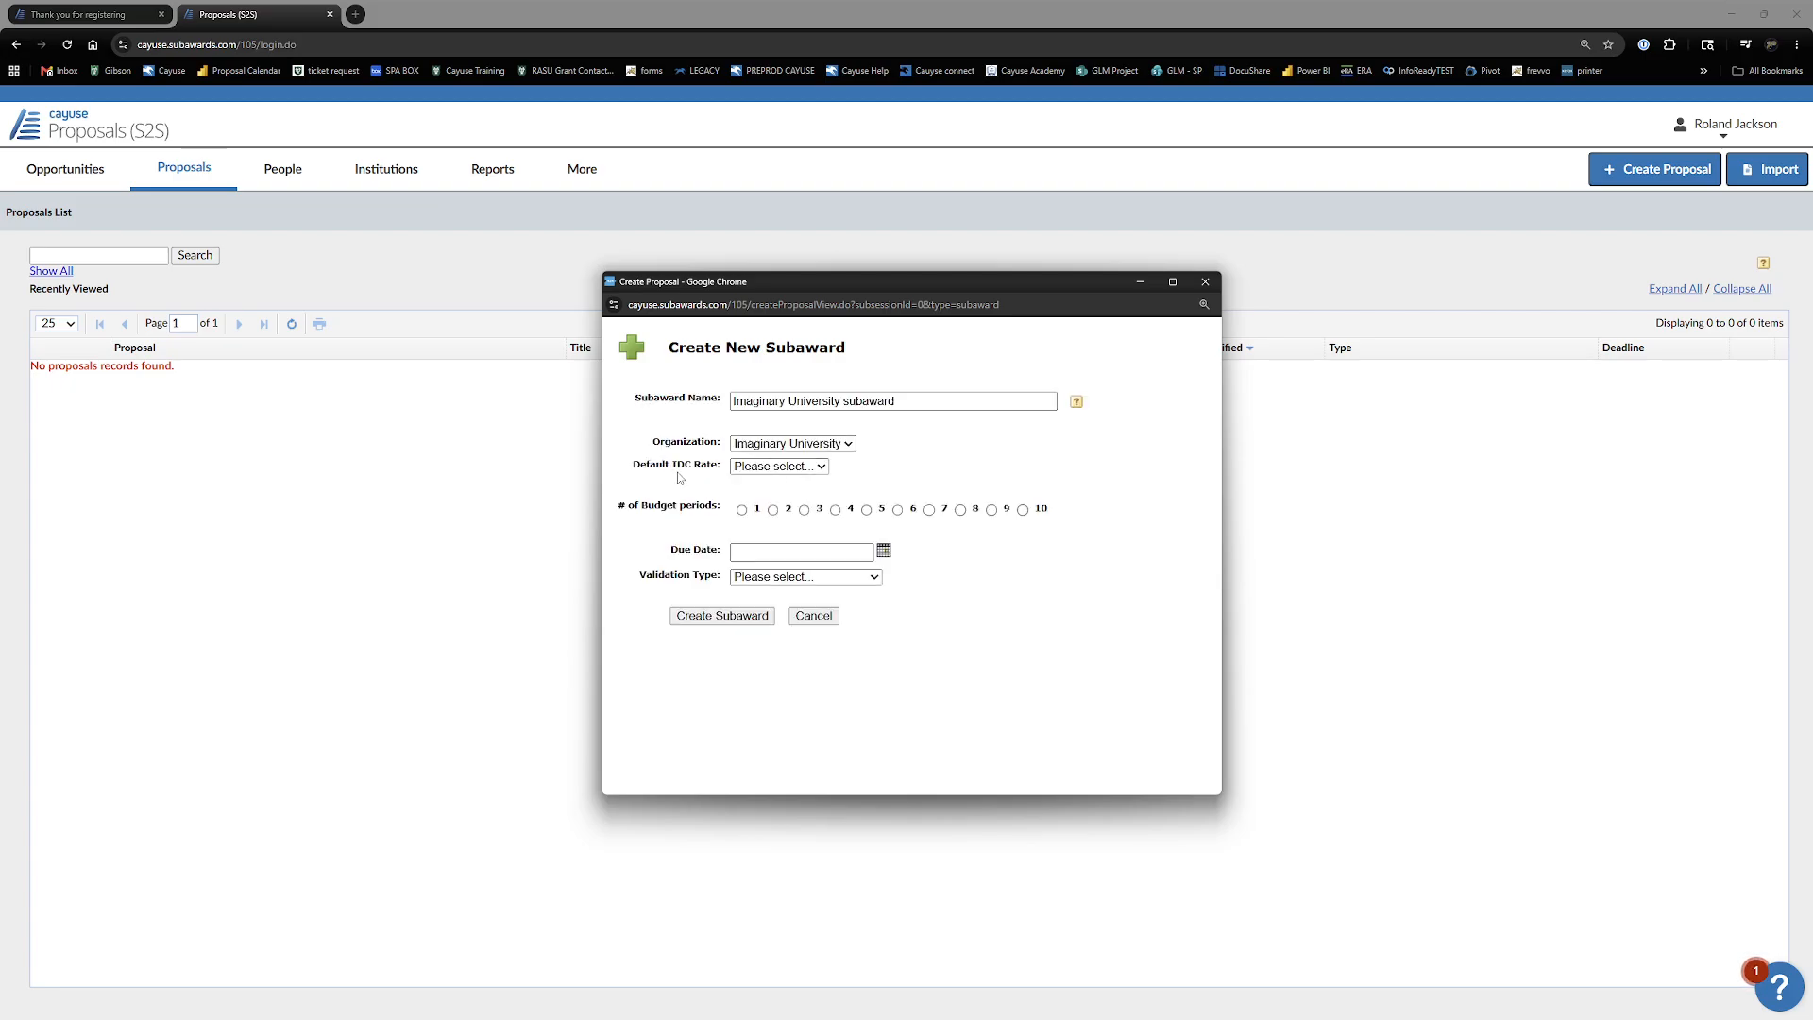
{"action": "left_click", "coordinate": [747, 470]}
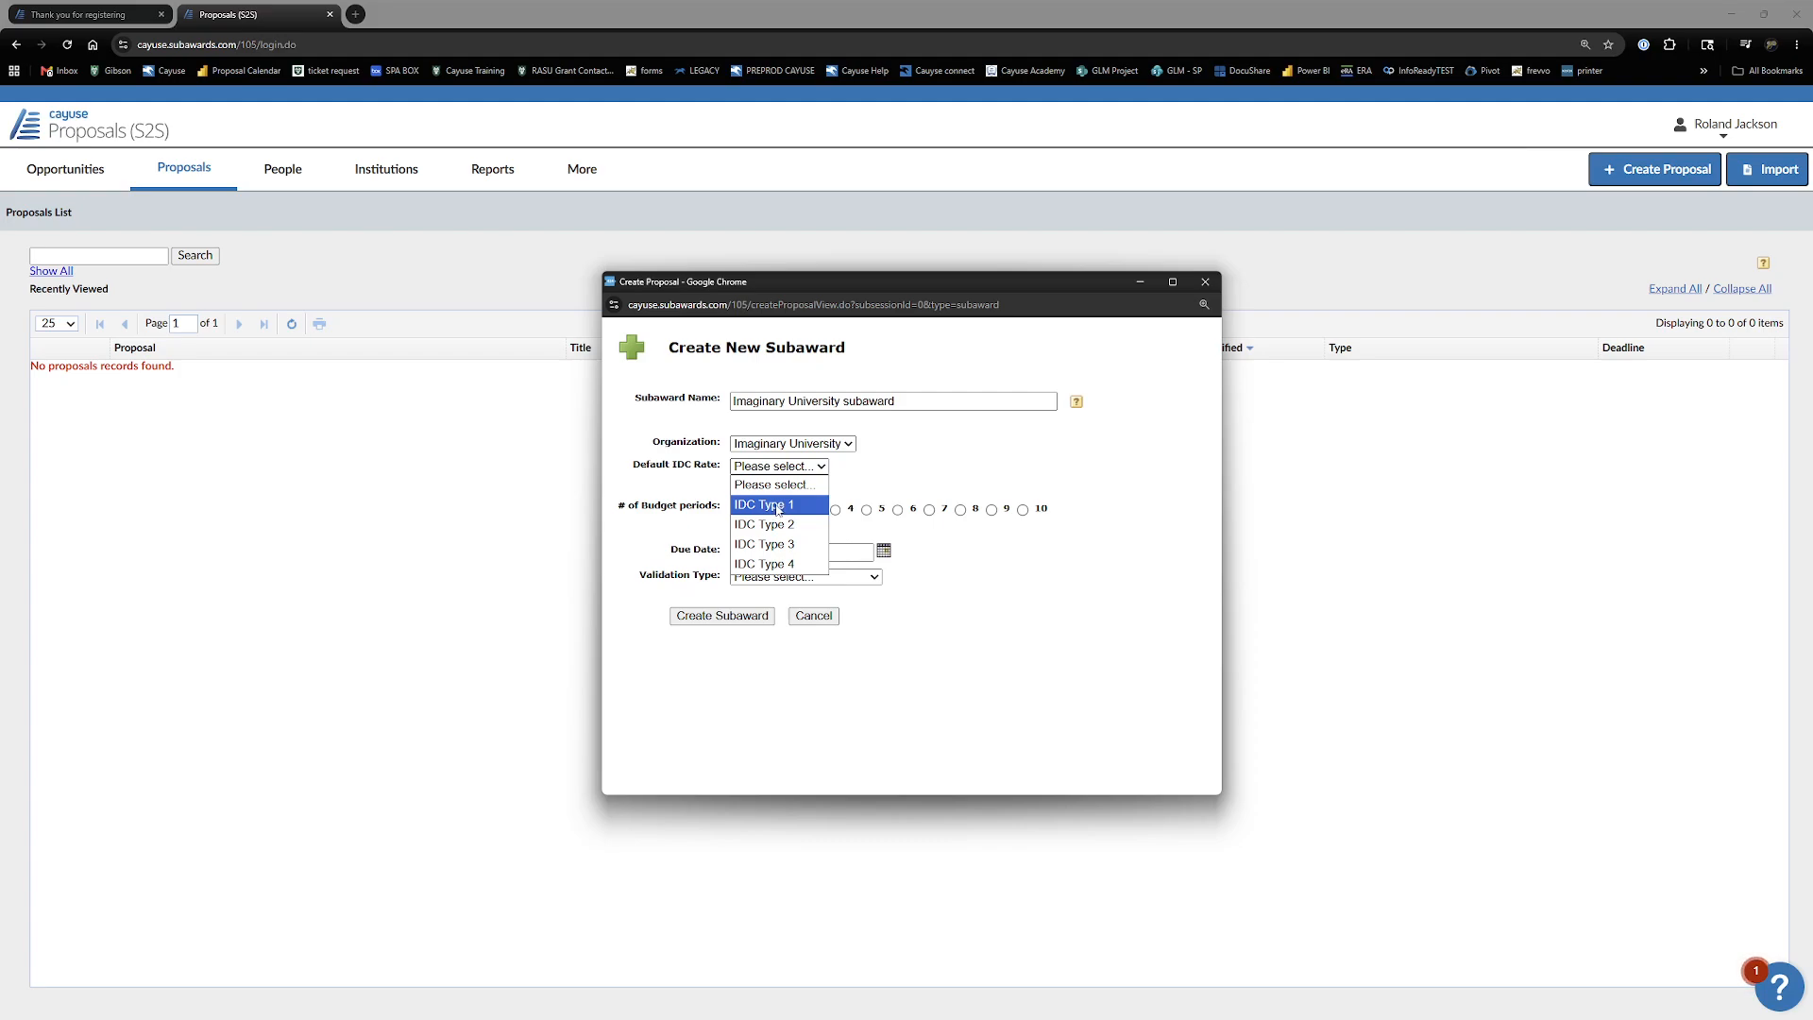
{"action": "left_click", "coordinate": [779, 506]}
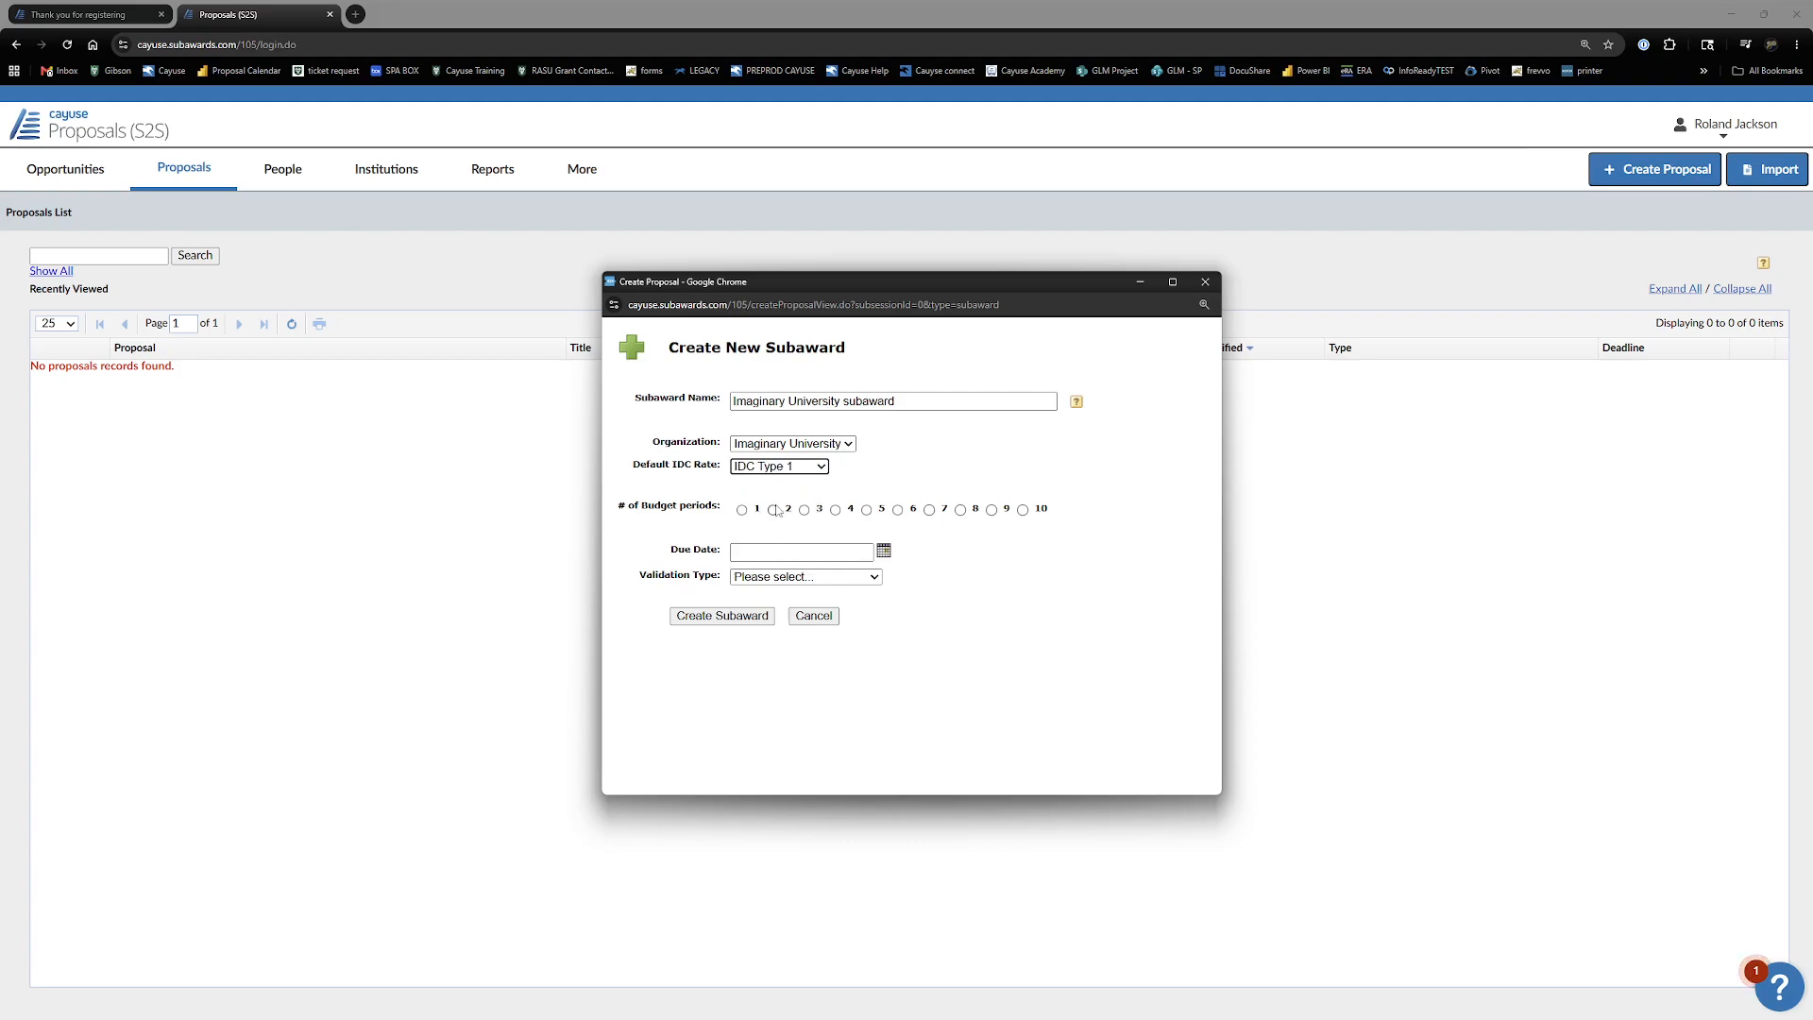
- Set 5 budget periods, due date 07/01/2026 and validation type NIH, and create the subaward
{"action": "left_click", "coordinate": [867, 511]}
{"action": "left_click", "coordinate": [884, 552]}
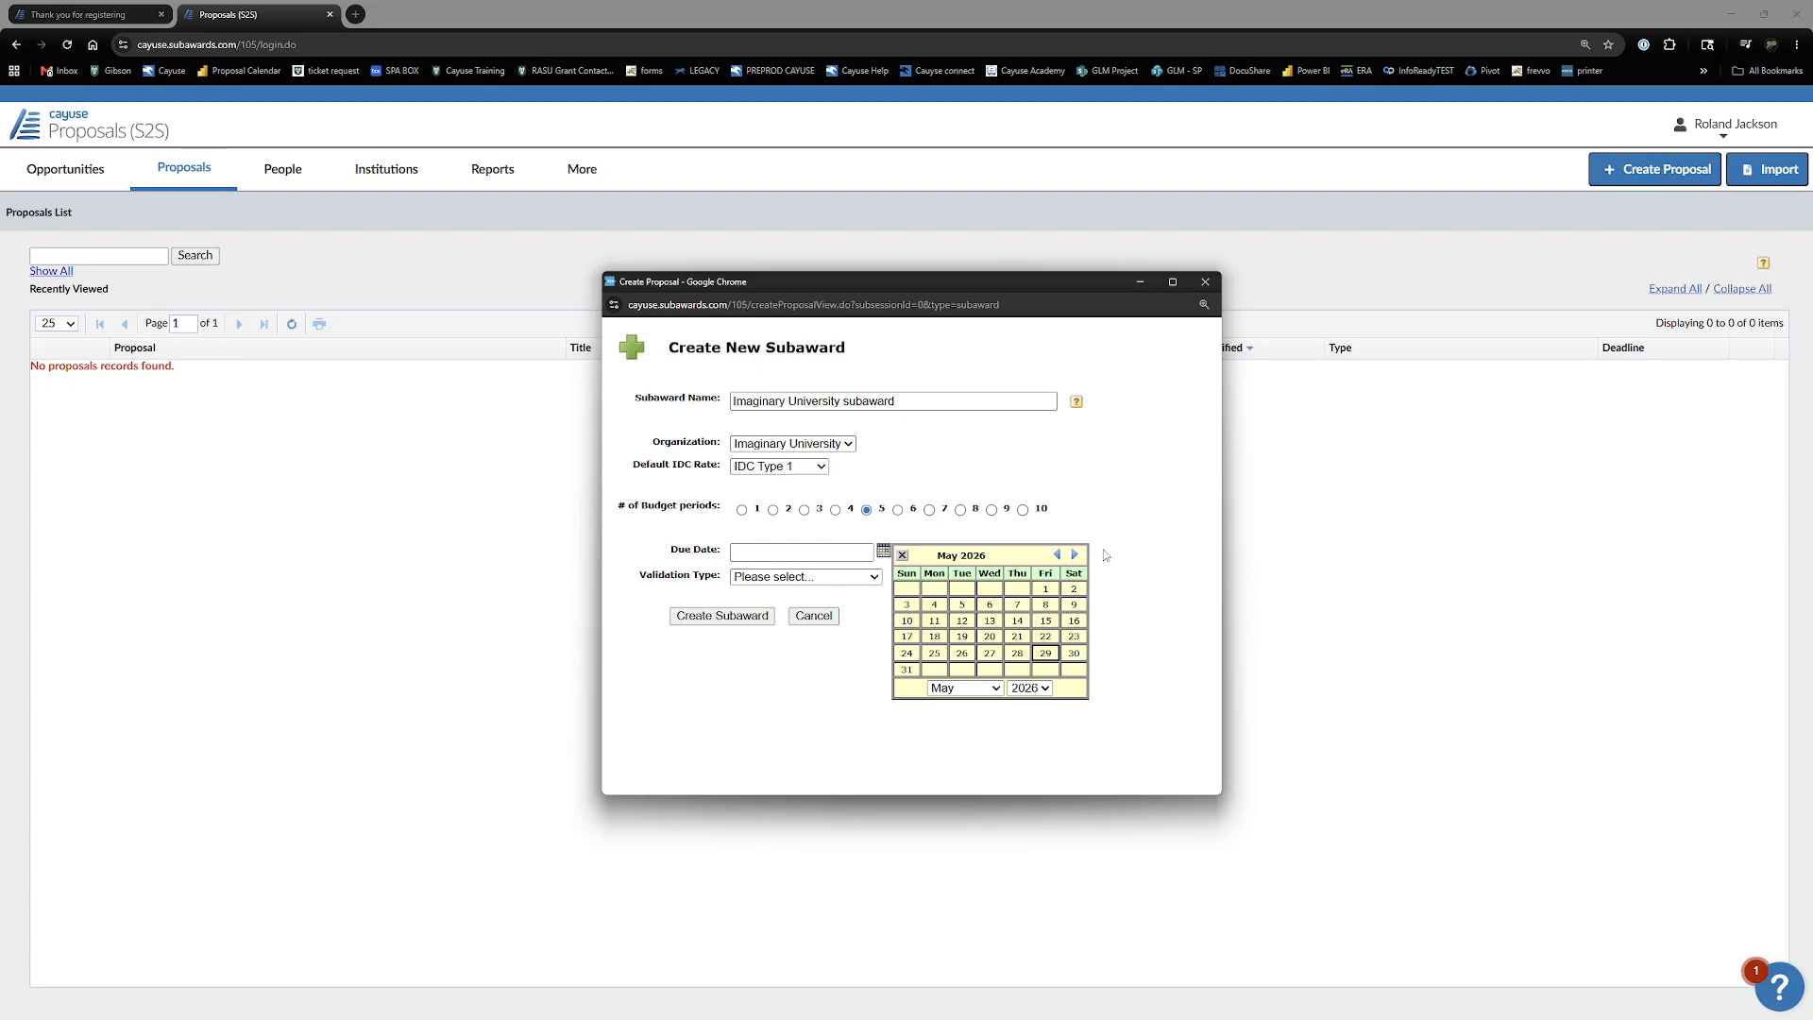
{"action": "left_click", "coordinate": [1074, 555]}
{"action": "left_click", "coordinate": [988, 588]}
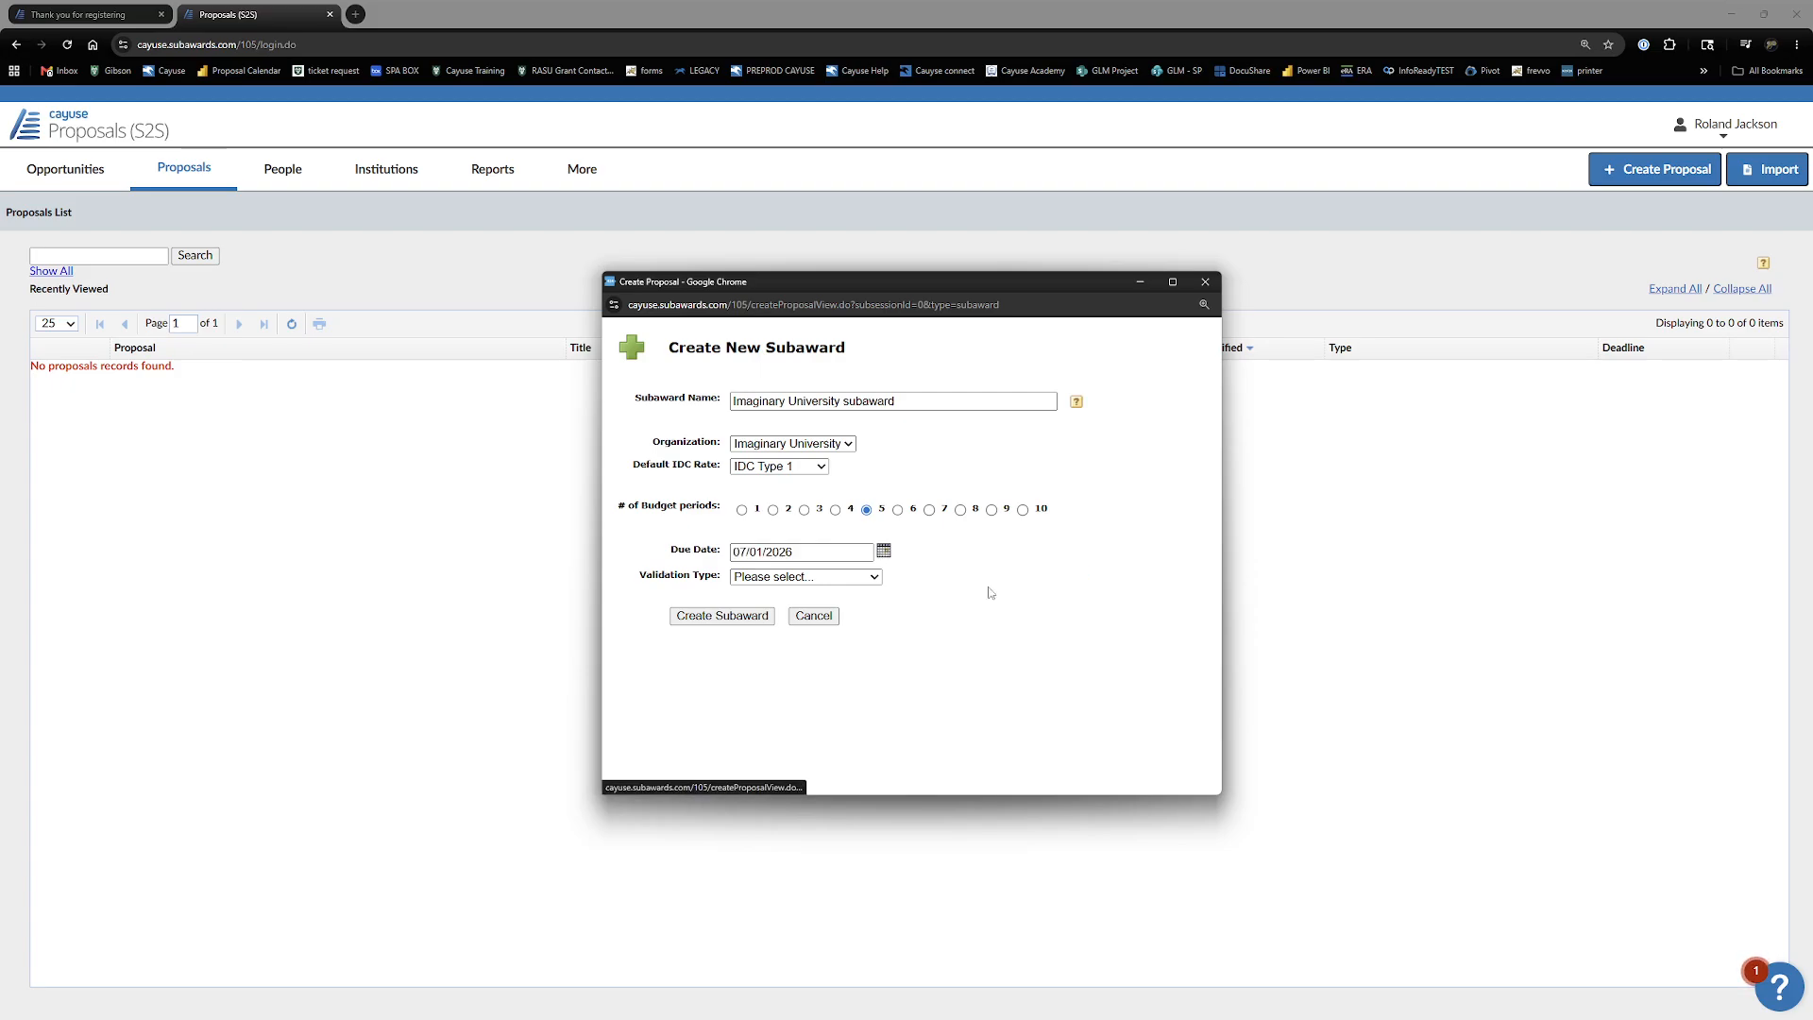
{"action": "left_click", "coordinate": [831, 576]}
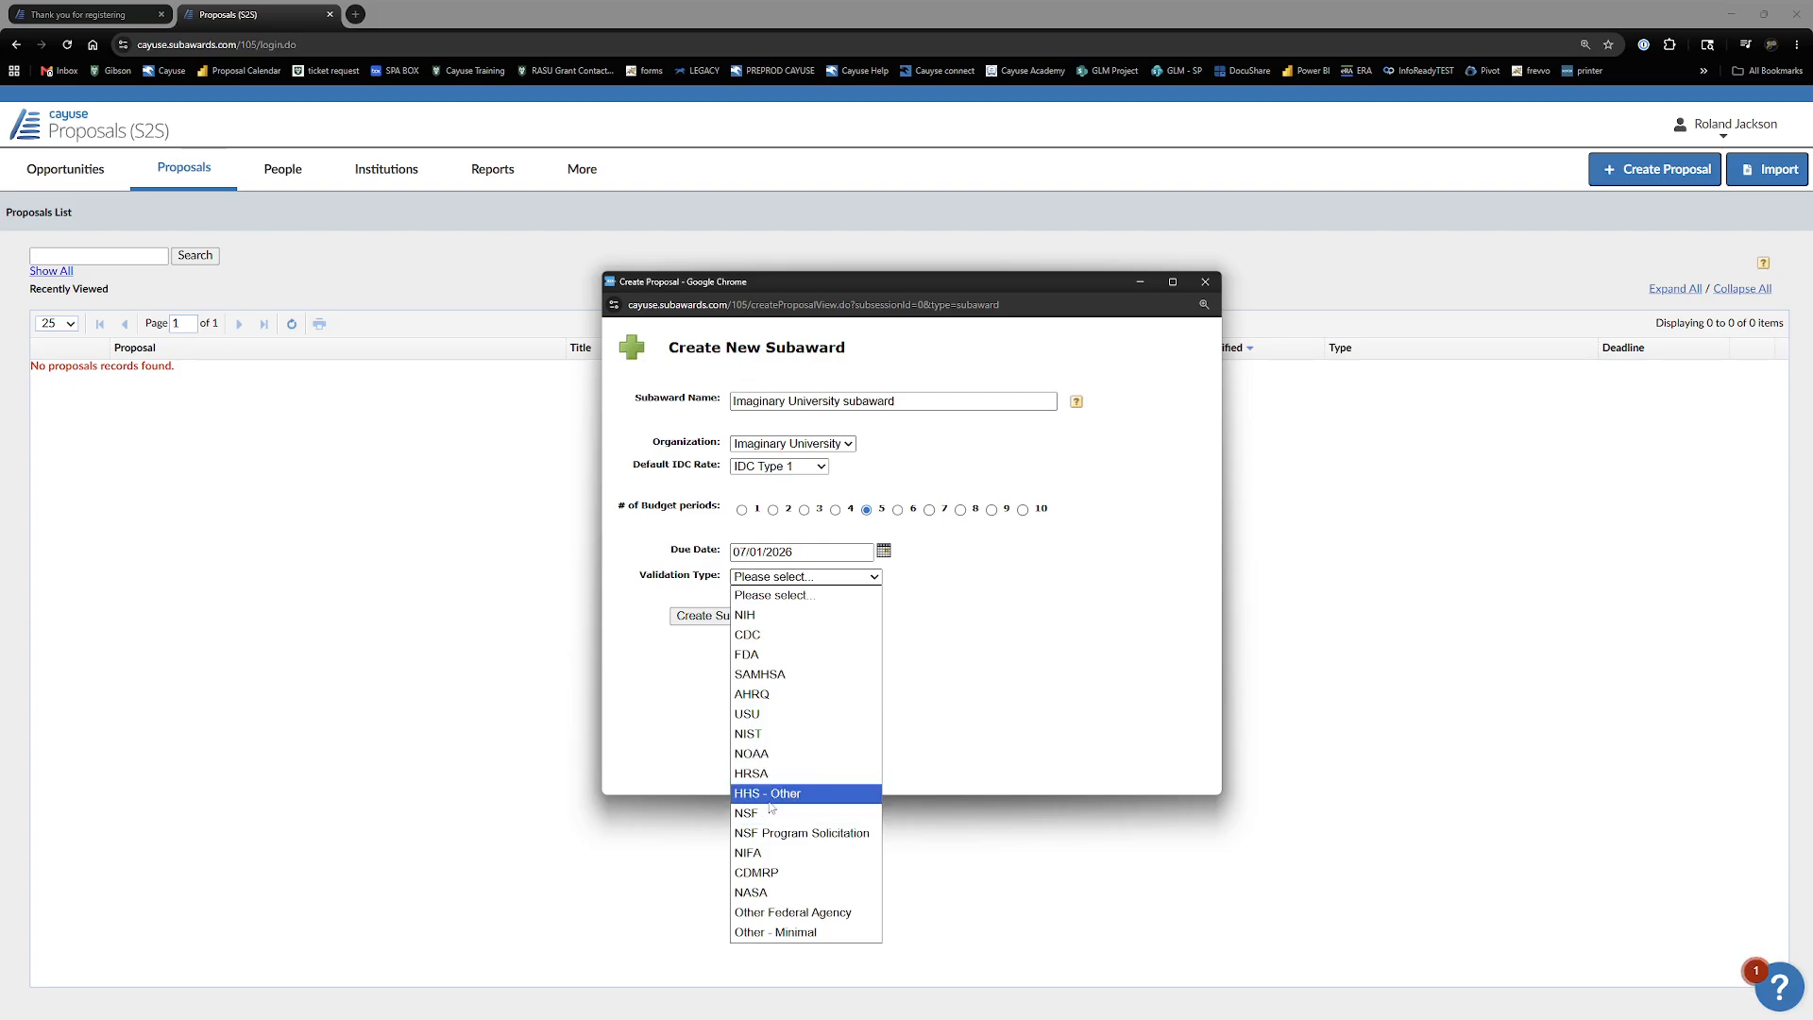
{"action": "left_click", "coordinate": [780, 617]}
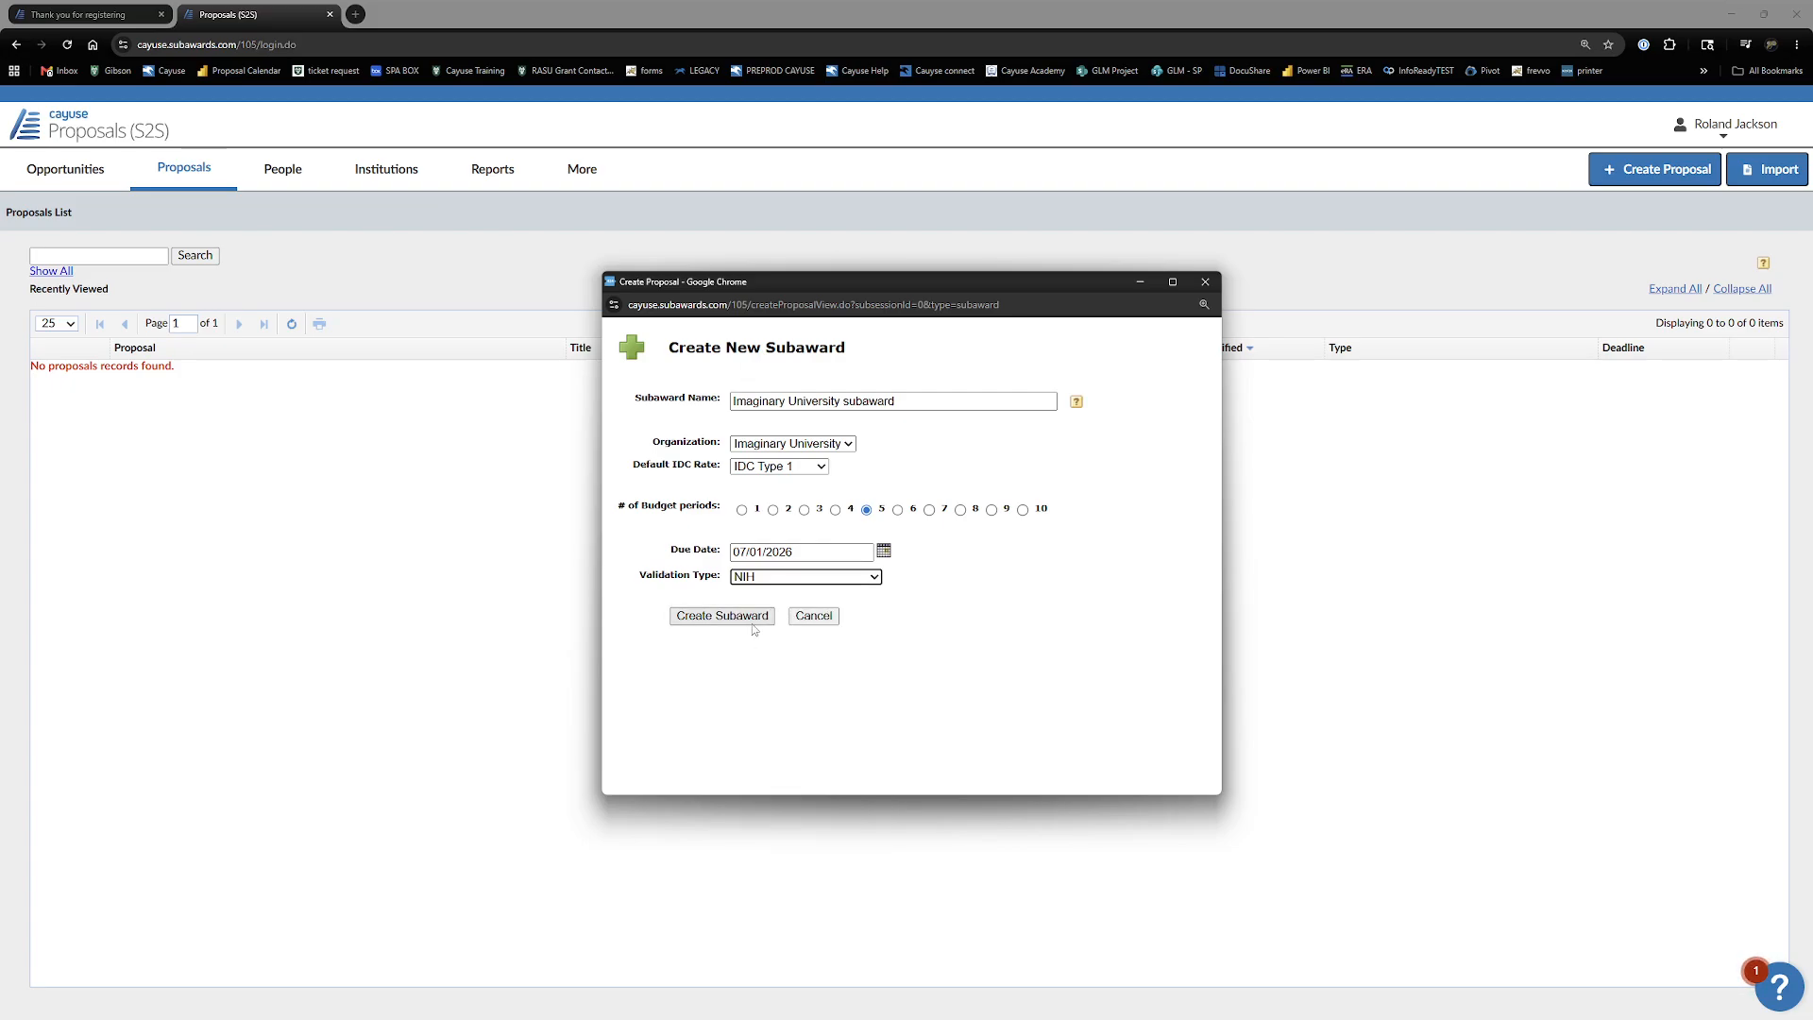
{"action": "left_click", "coordinate": [734, 617]}
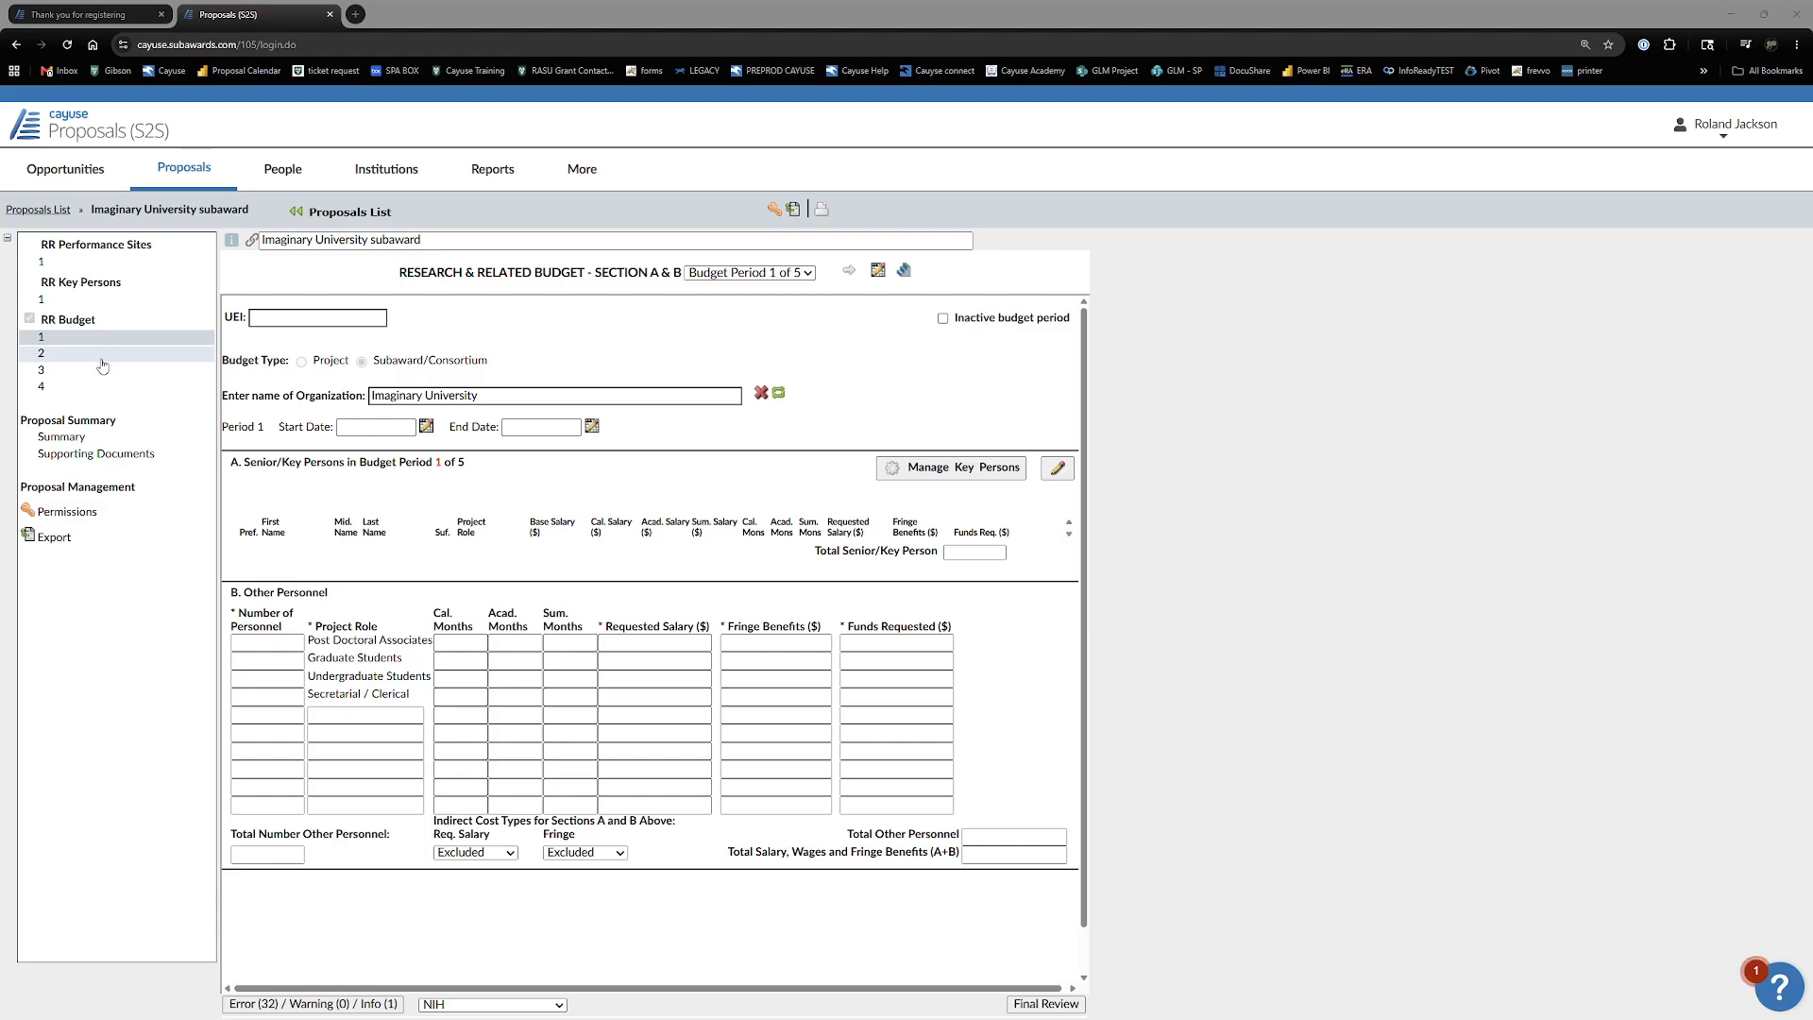
- Look through the performance sites, RR Key Persons and first two RR Budget pages, ending on the performance sites page
{"action": "left_click", "coordinate": [86, 265]}
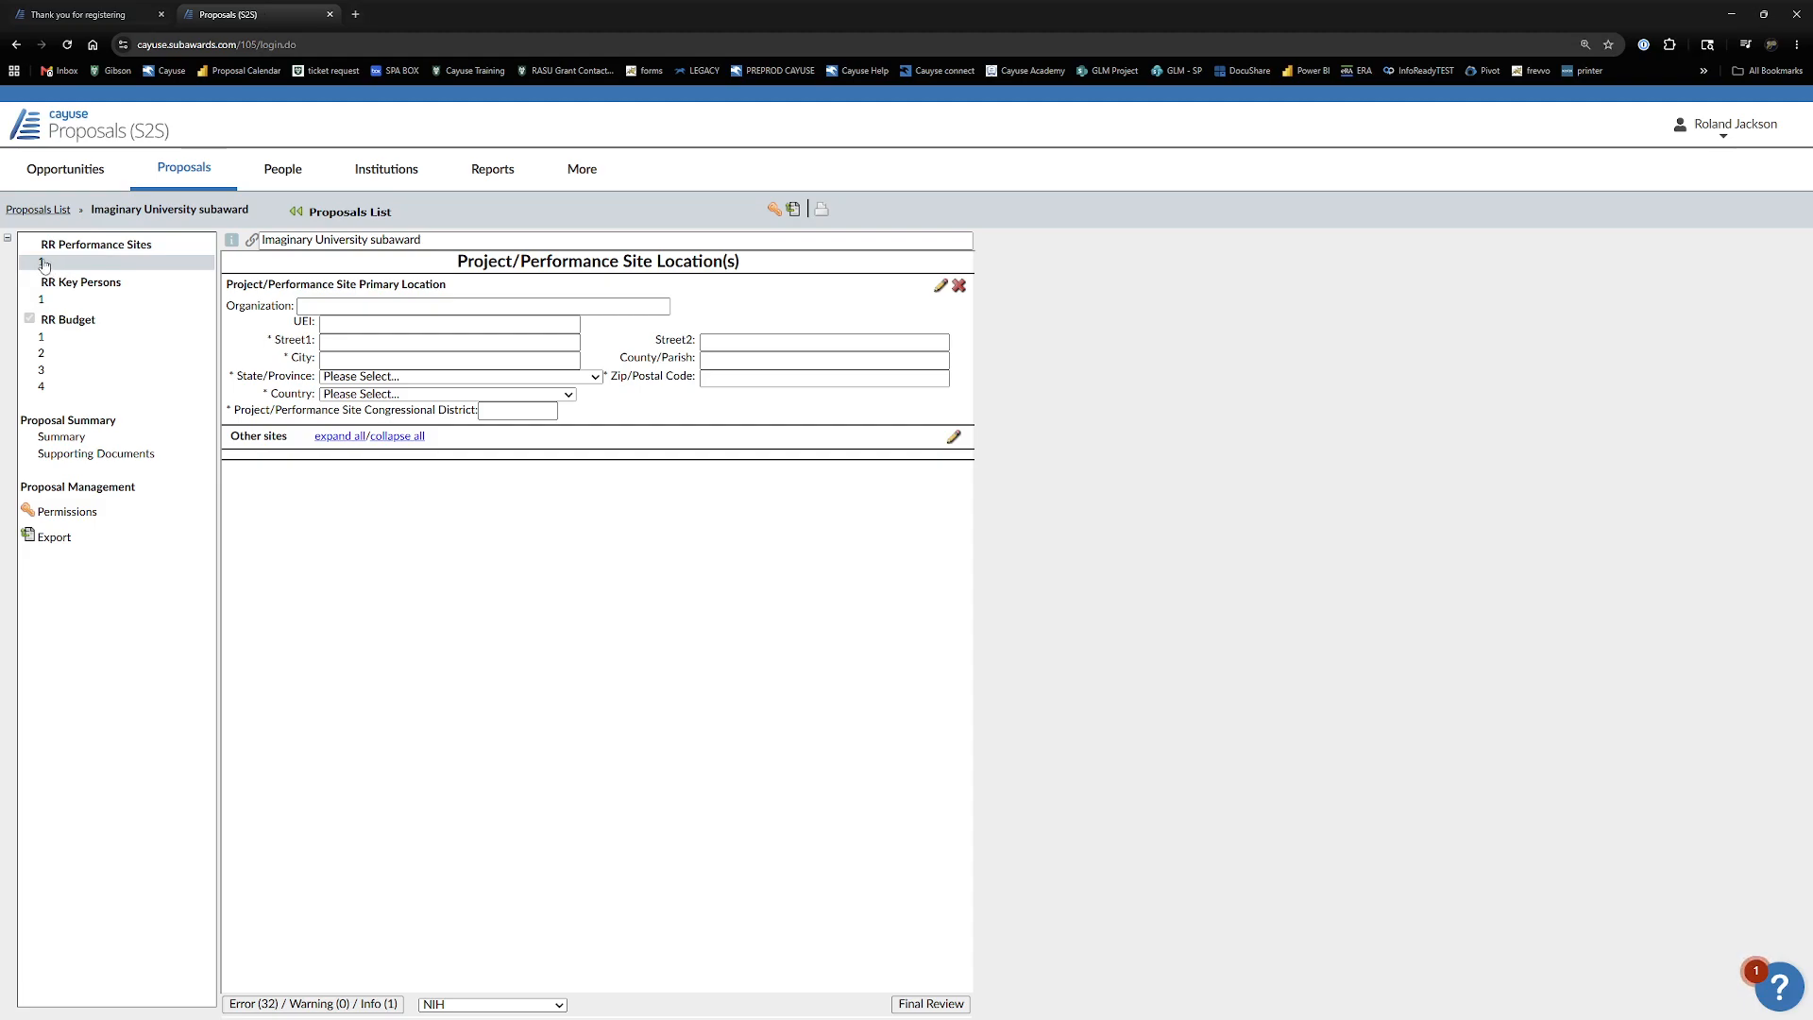
{"action": "left_click", "coordinate": [42, 337]}
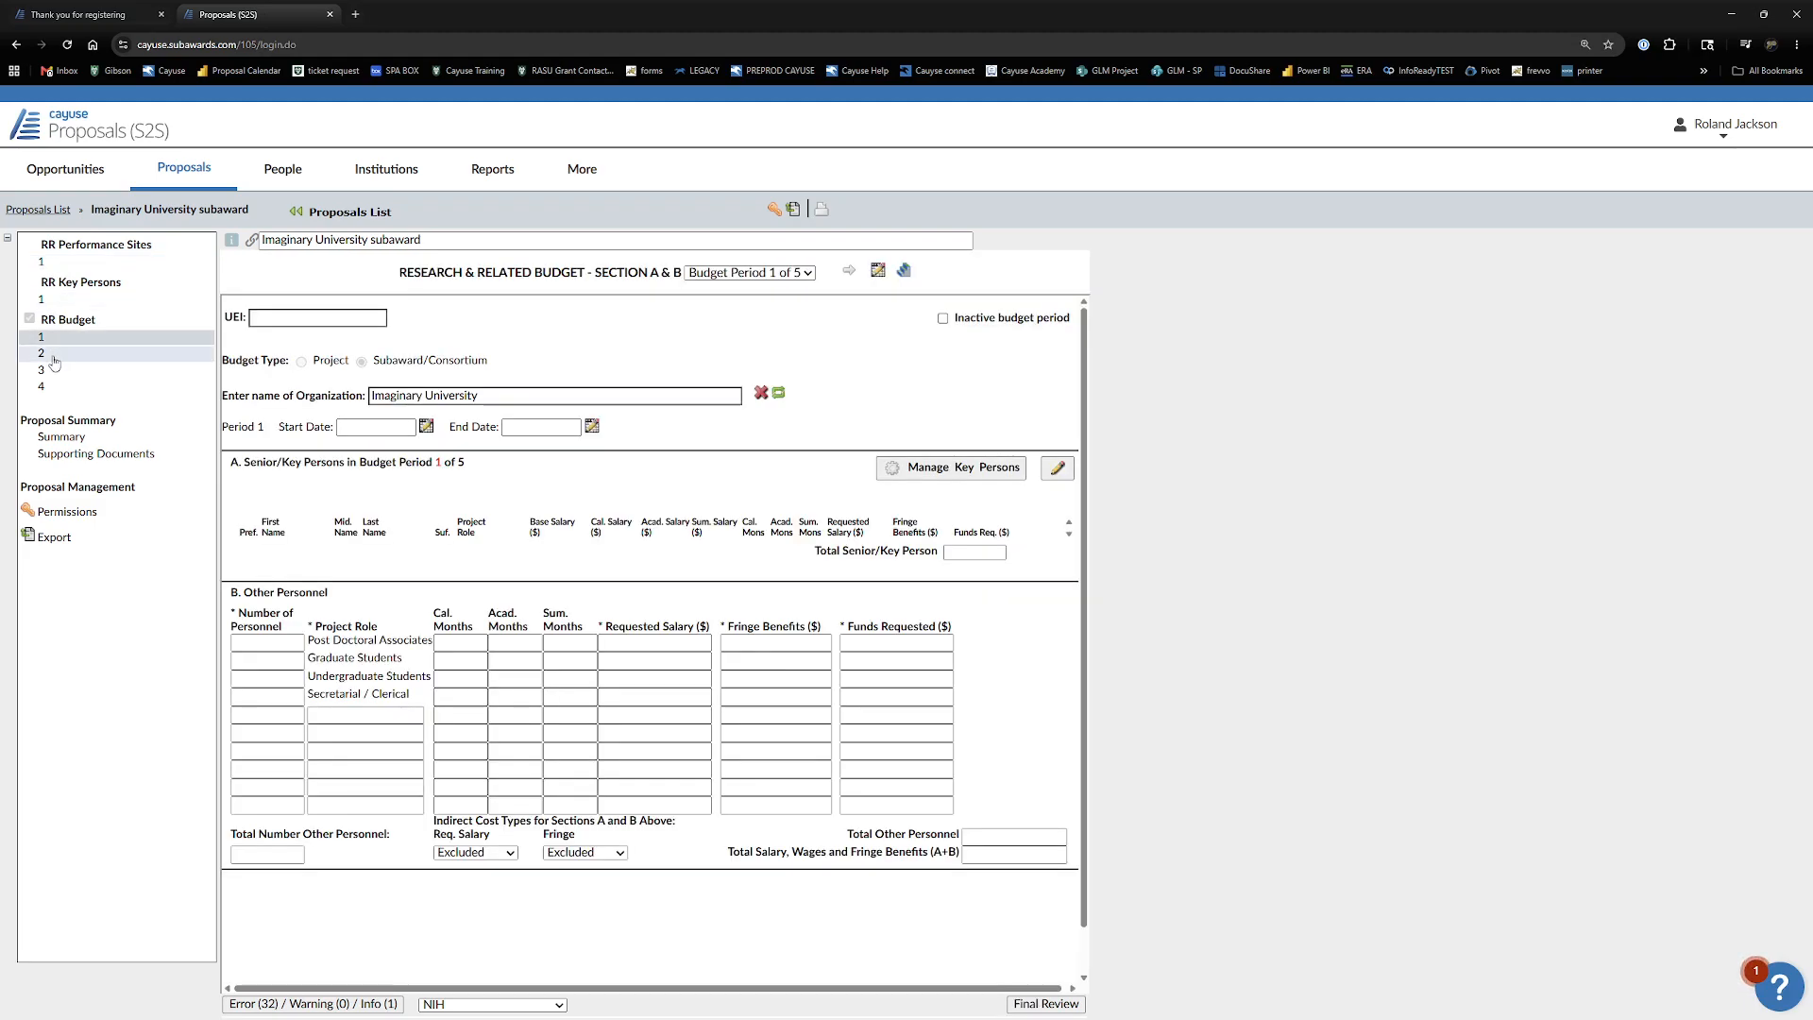
{"action": "left_click", "coordinate": [53, 357]}
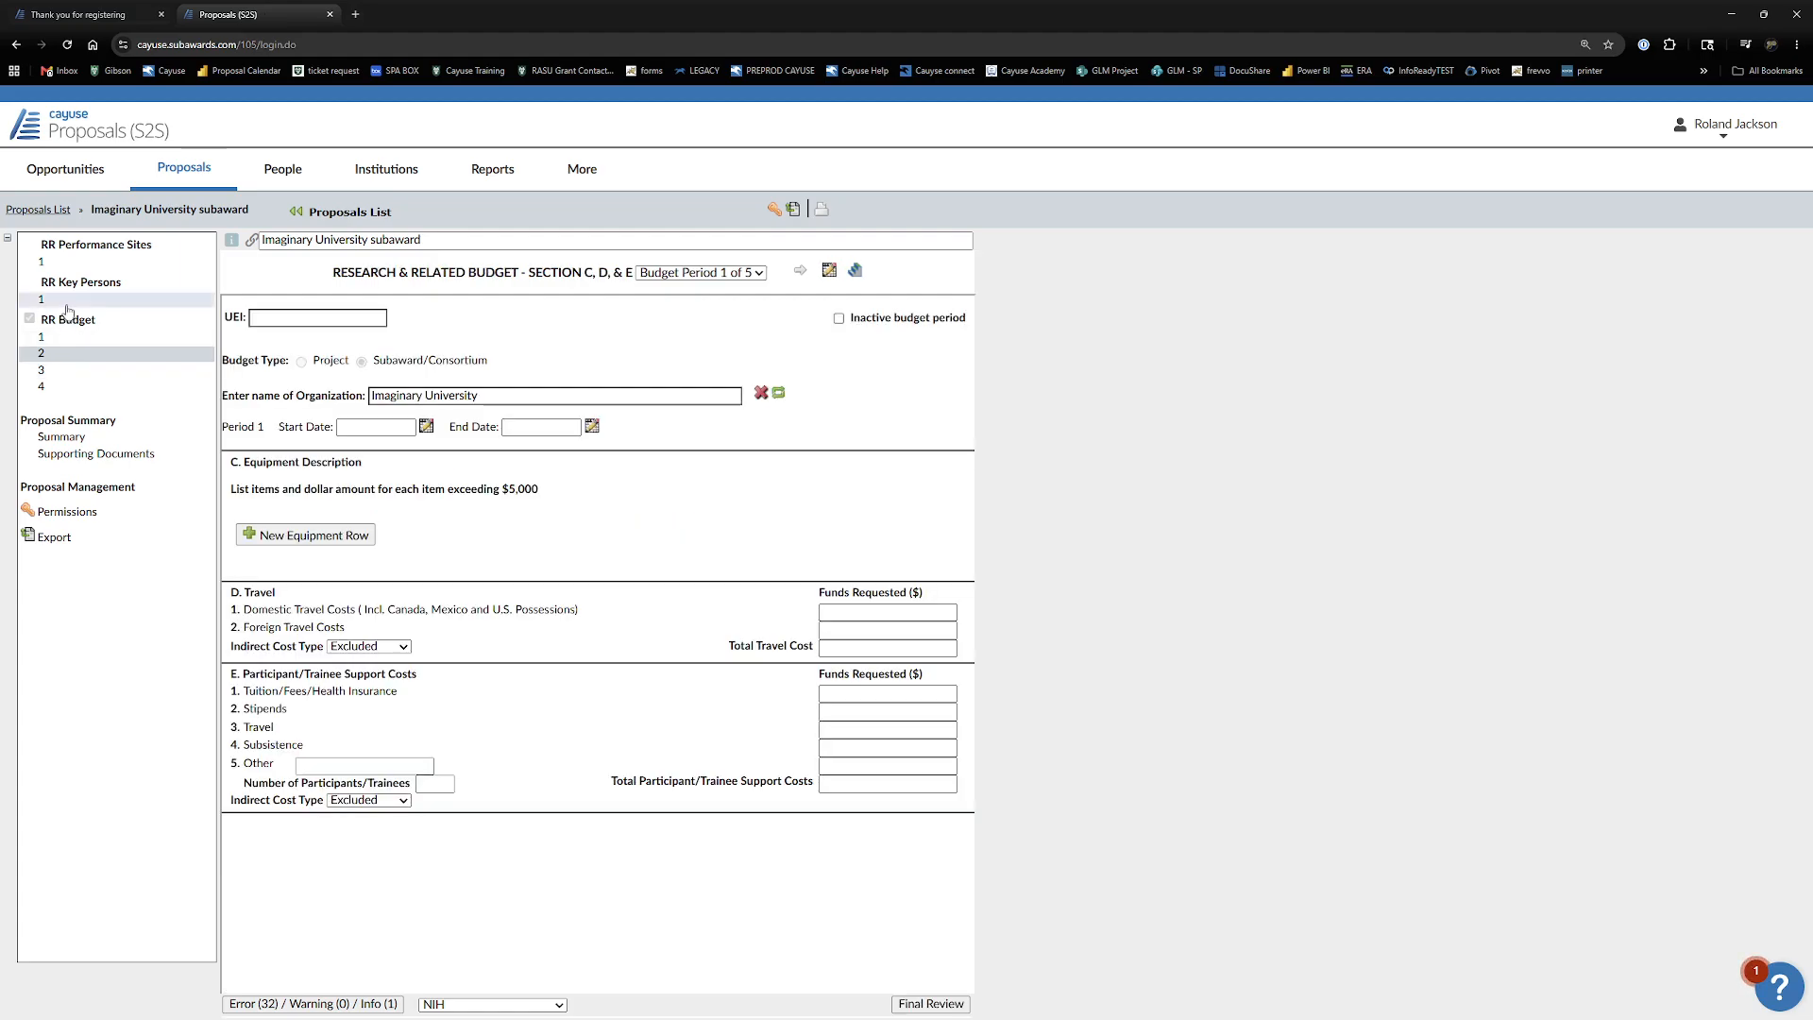
{"action": "left_click", "coordinate": [66, 300]}
{"action": "left_click", "coordinate": [76, 264]}
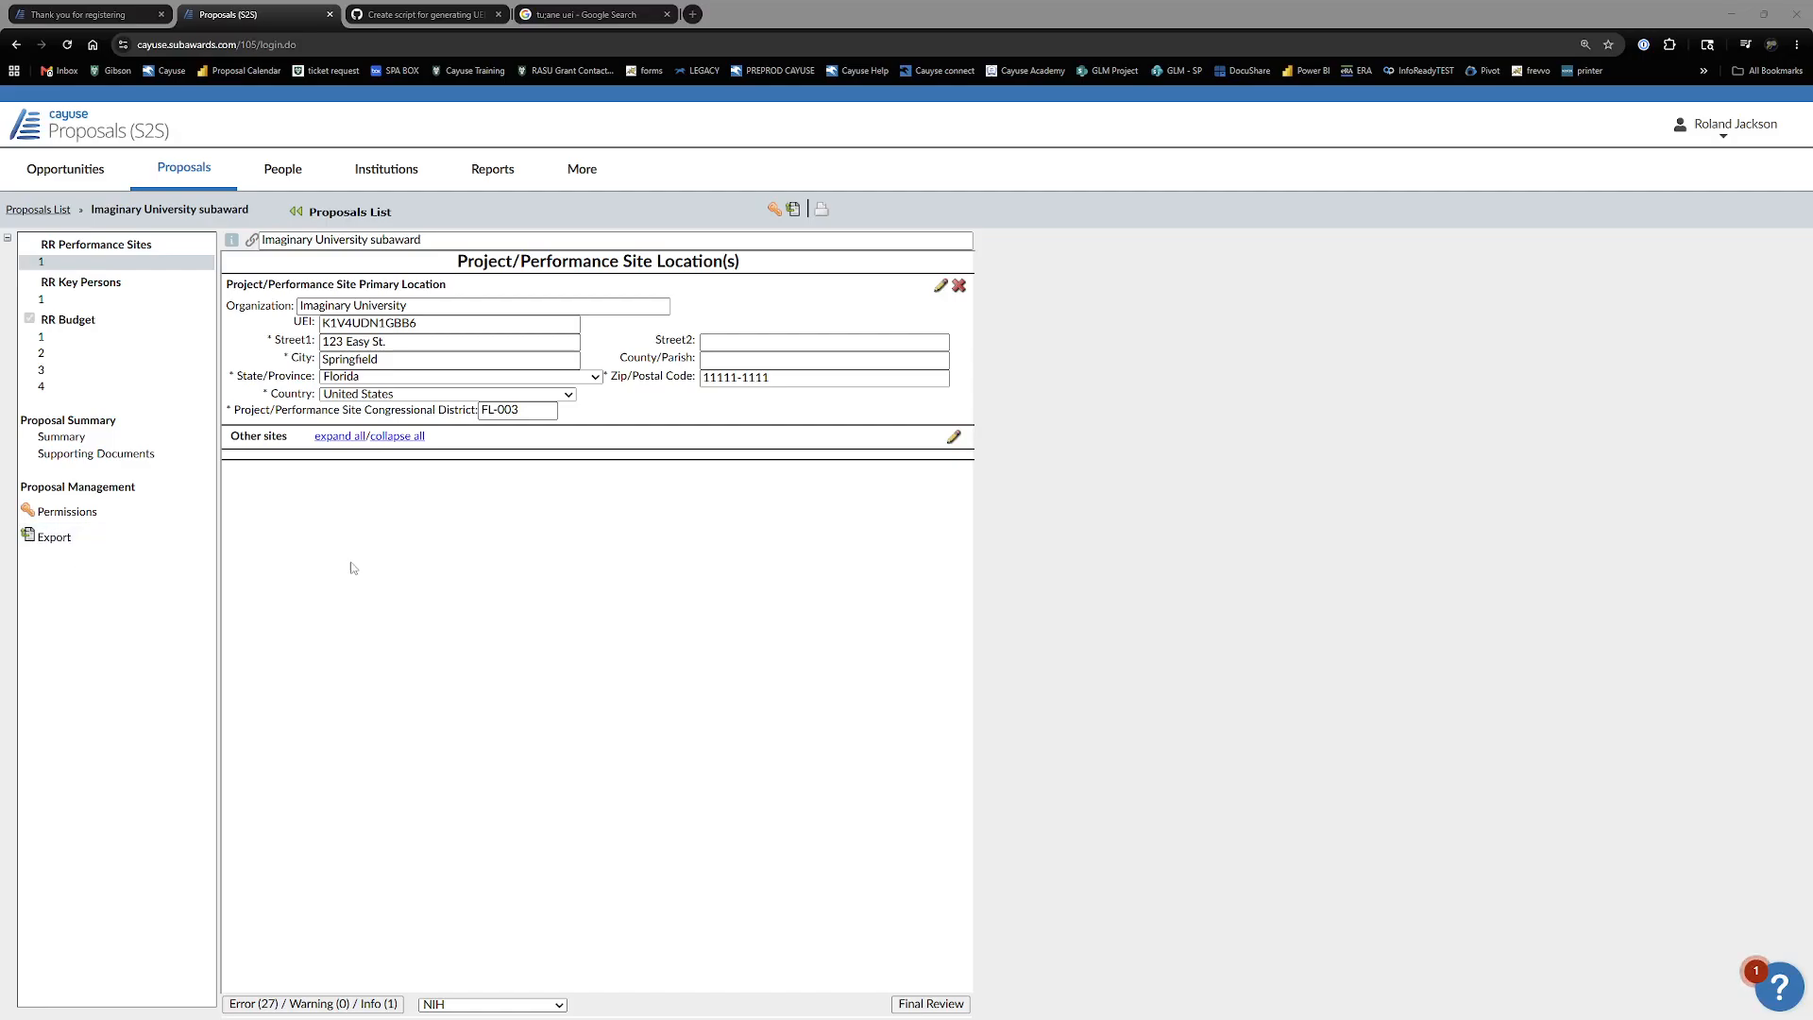
- Open the key person autofill window from the RR Key Persons page, enlarge it, and search profiles by the person's last name
{"action": "left_click", "coordinate": [73, 302]}
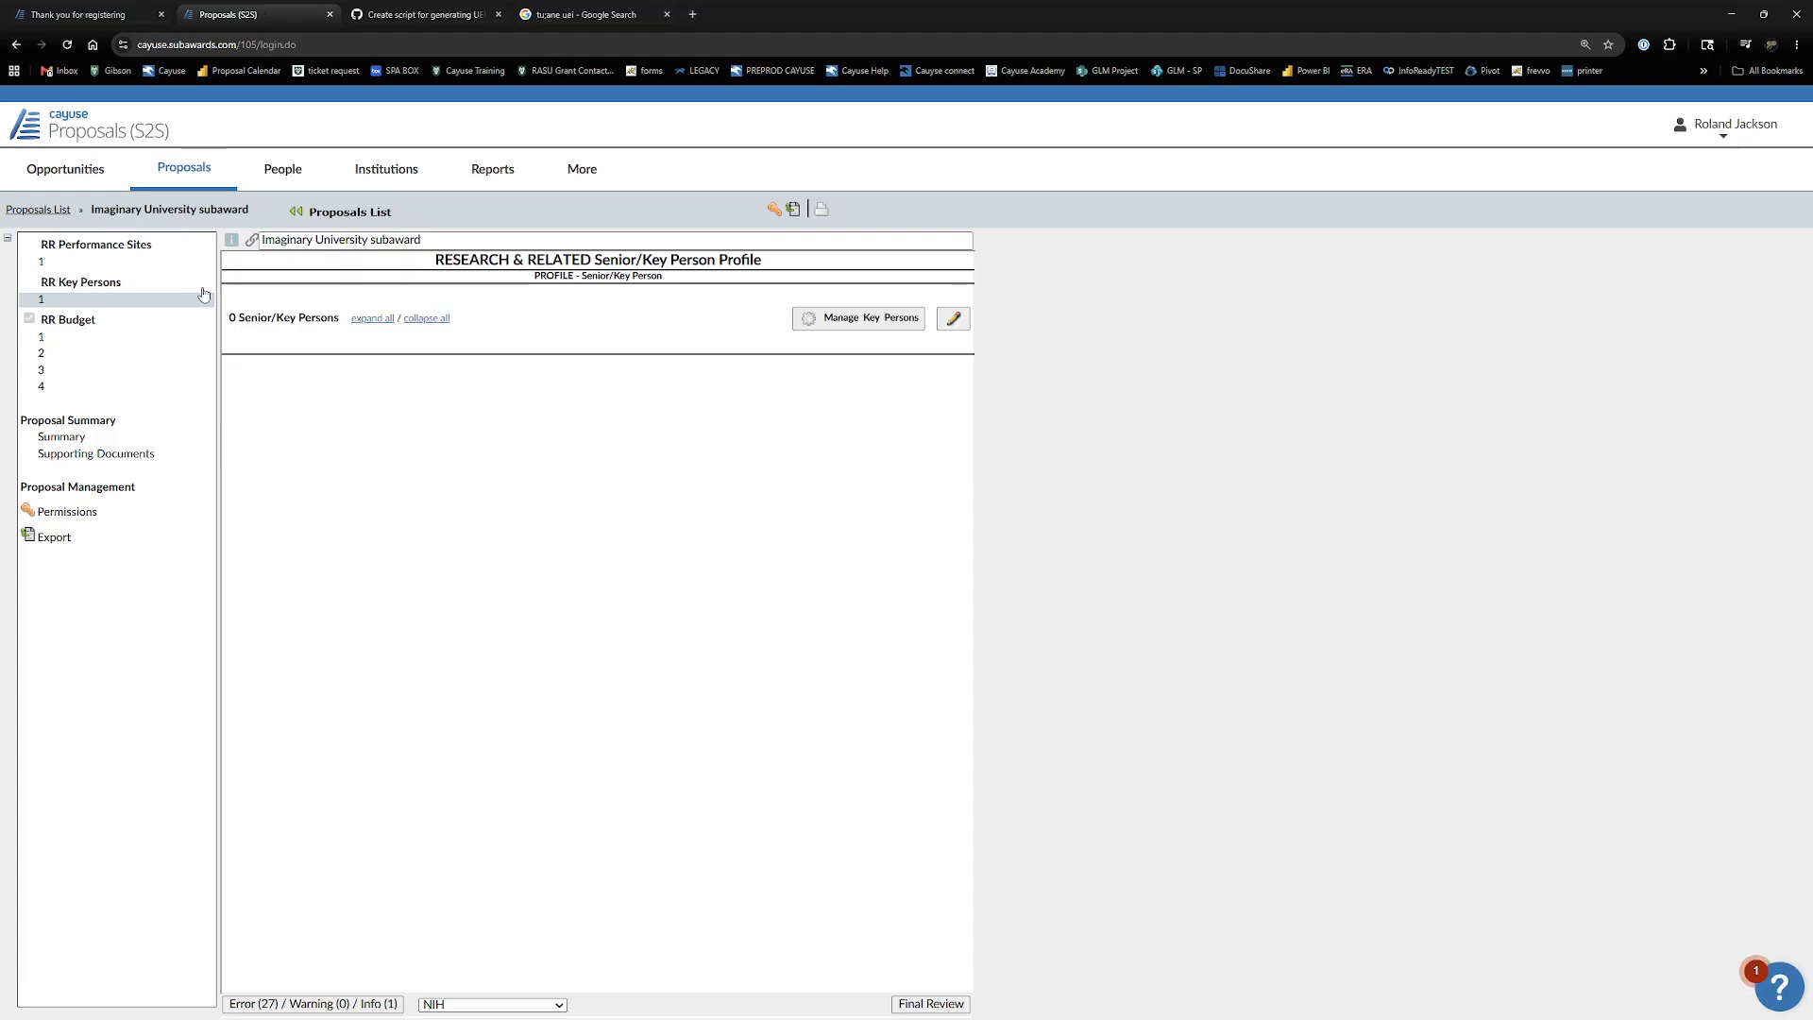
{"action": "left_click", "coordinate": [953, 319]}
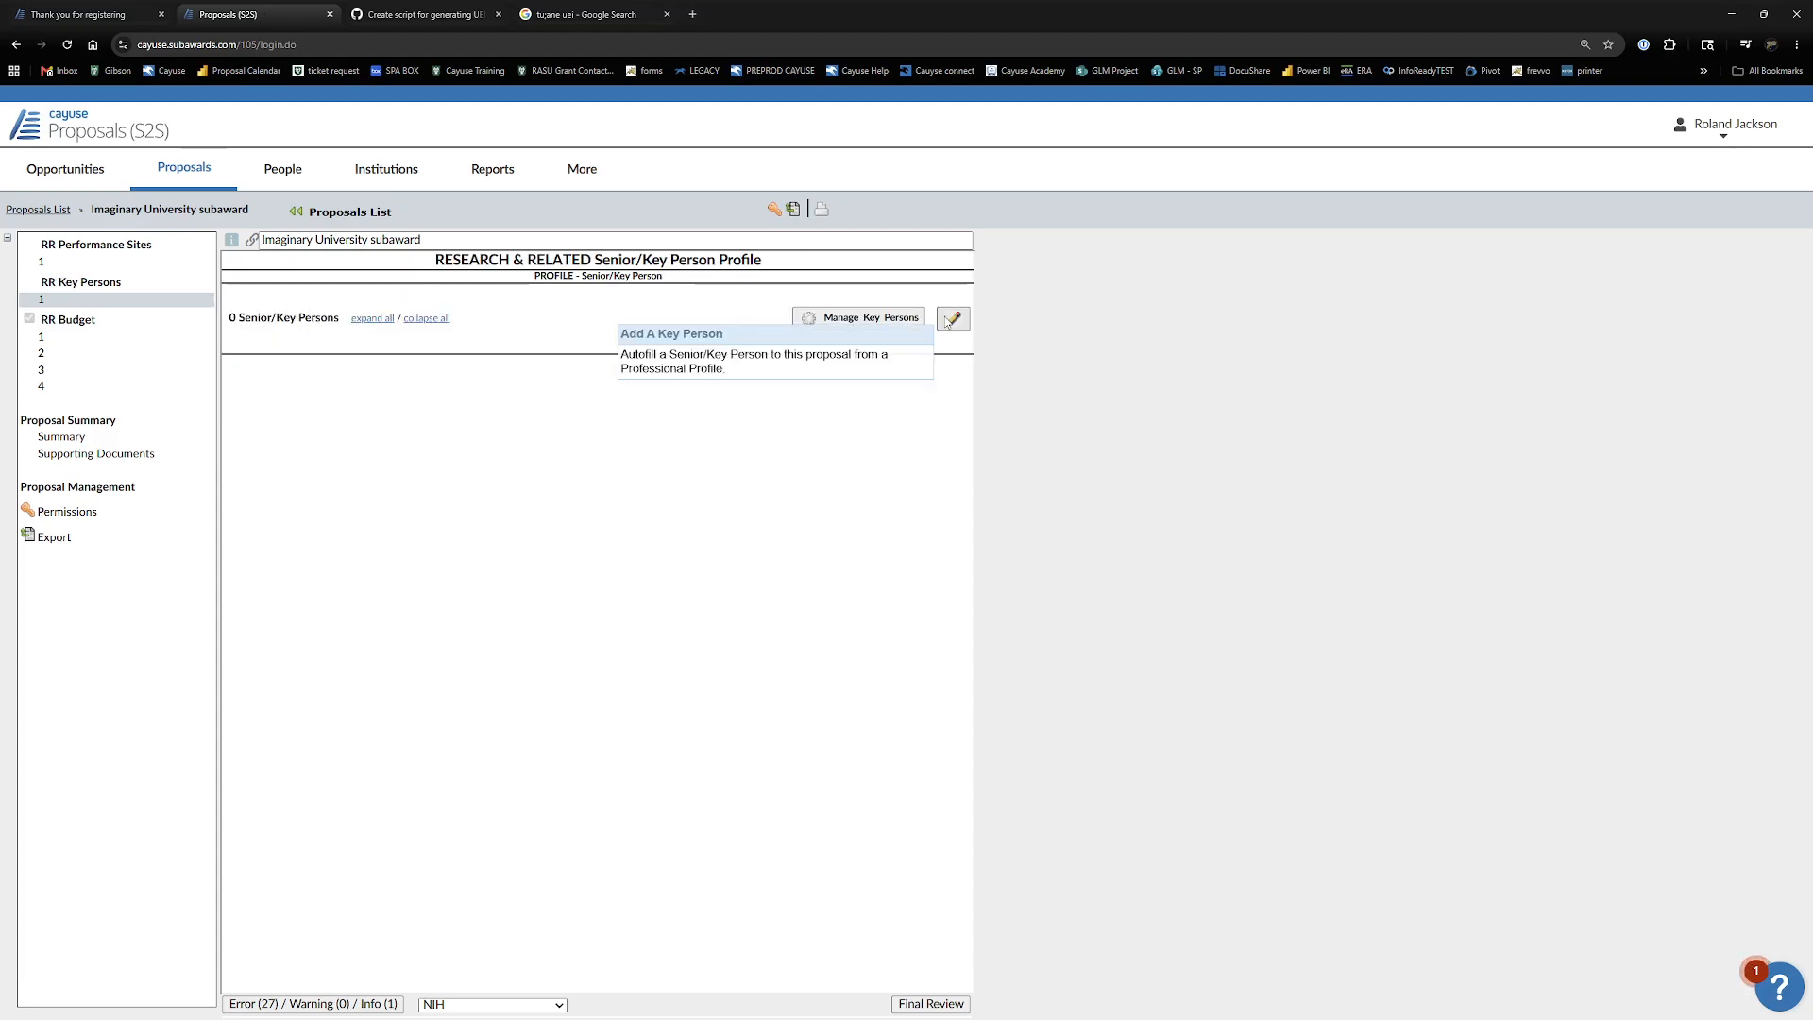
{"action": "left_click", "coordinate": [765, 357]}
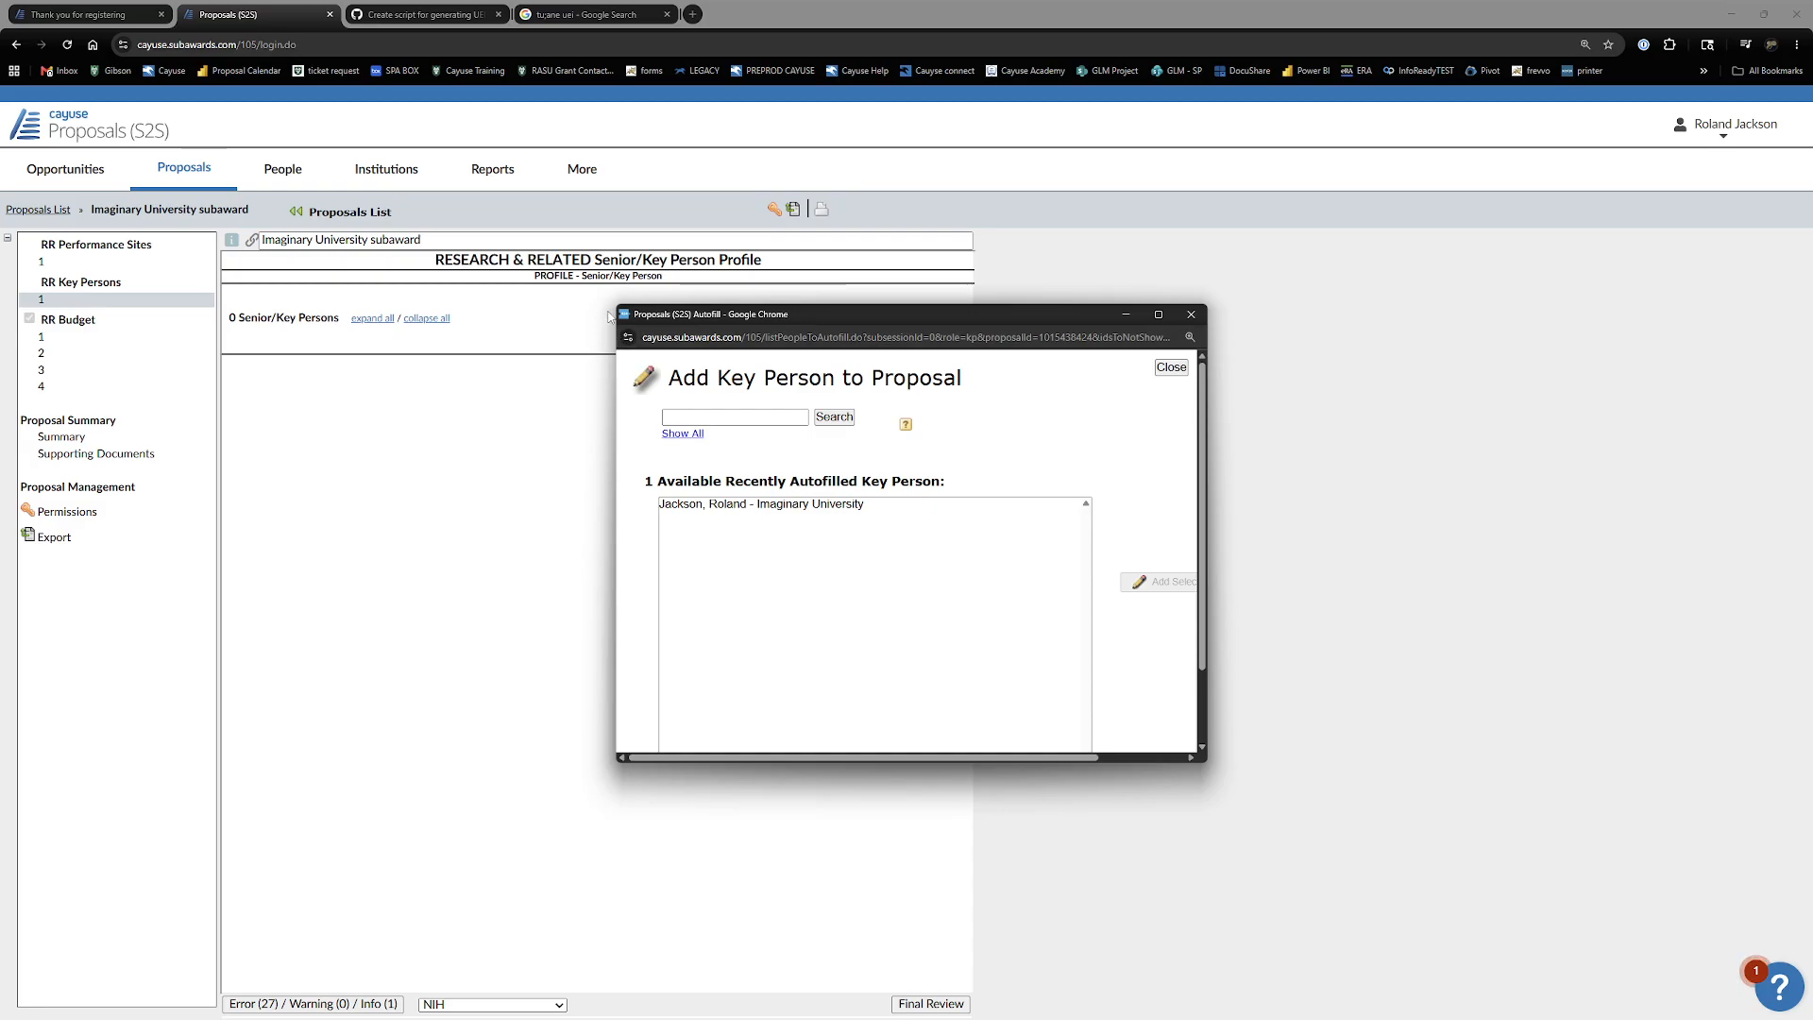
{"action": "left_click_drag", "start_coordinate": [616, 303], "coordinate": [231, 224]}
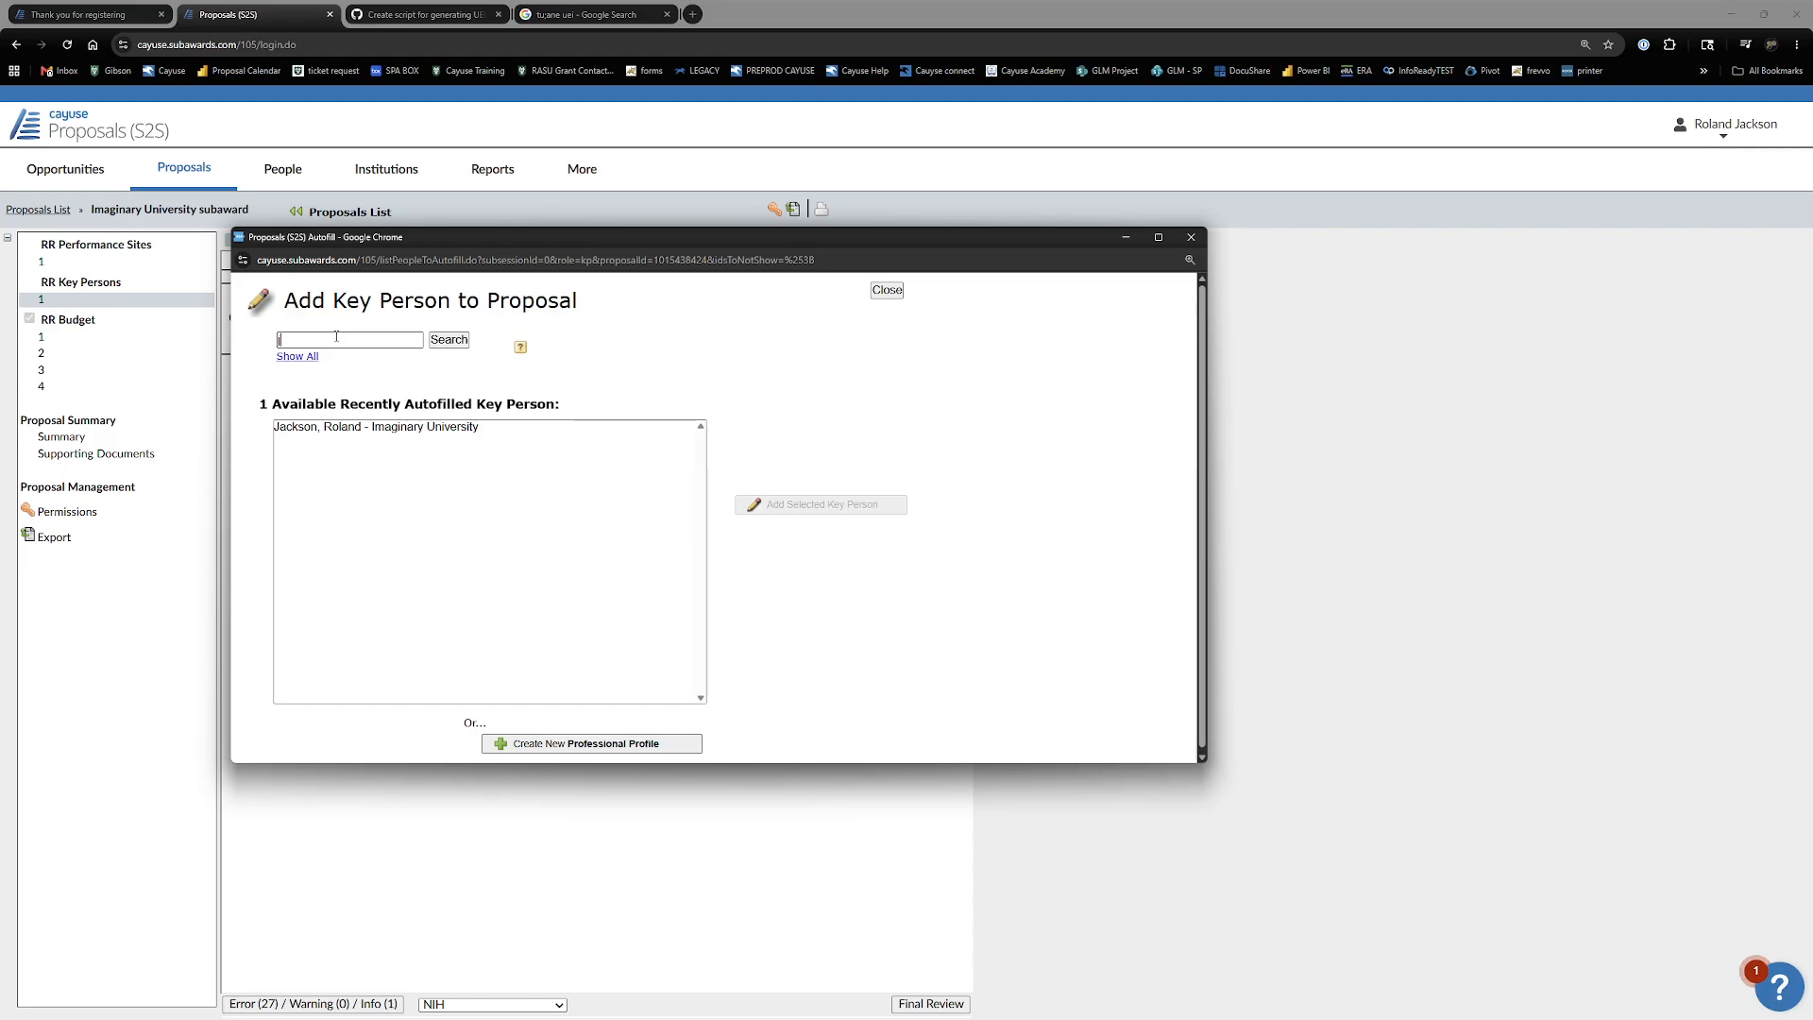
{"action": "type", "text": "son"}
{"action": "left_click", "coordinate": [448, 339]}
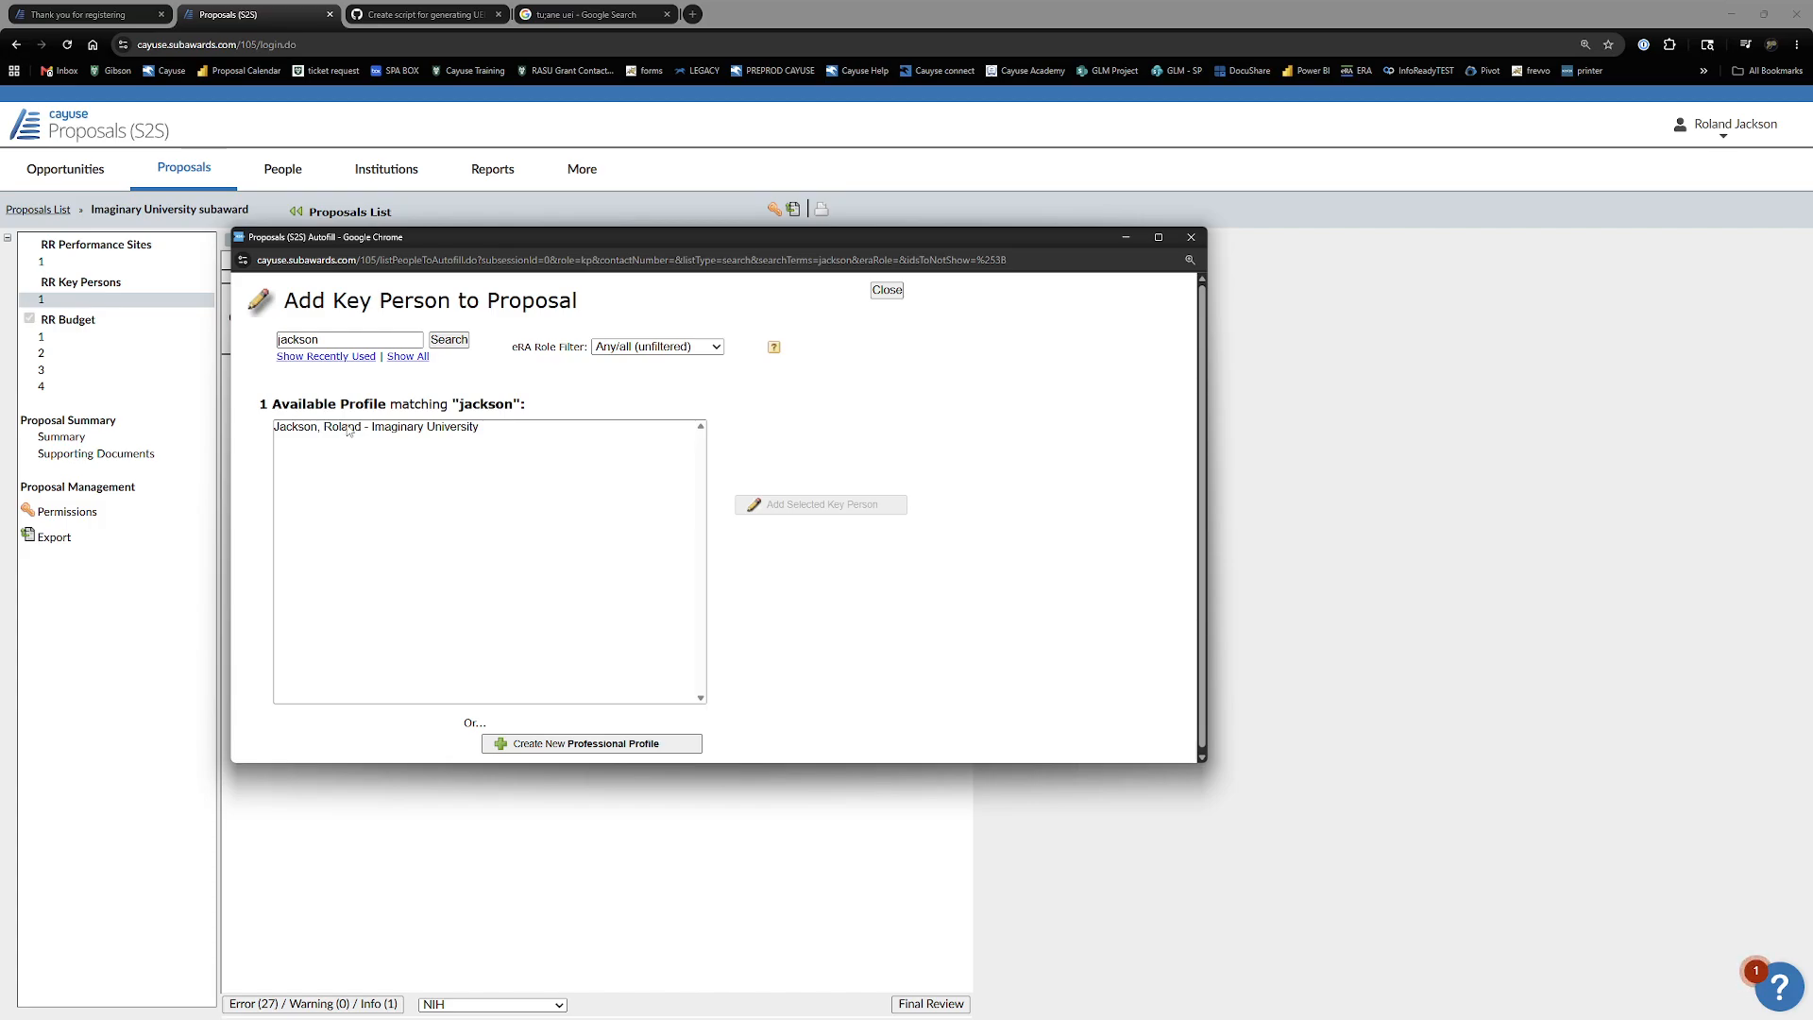
- Add the matching Imaginary University profile to the proposal as a key person and enlarge the Manage Key Person window
{"action": "left_click", "coordinate": [348, 430]}
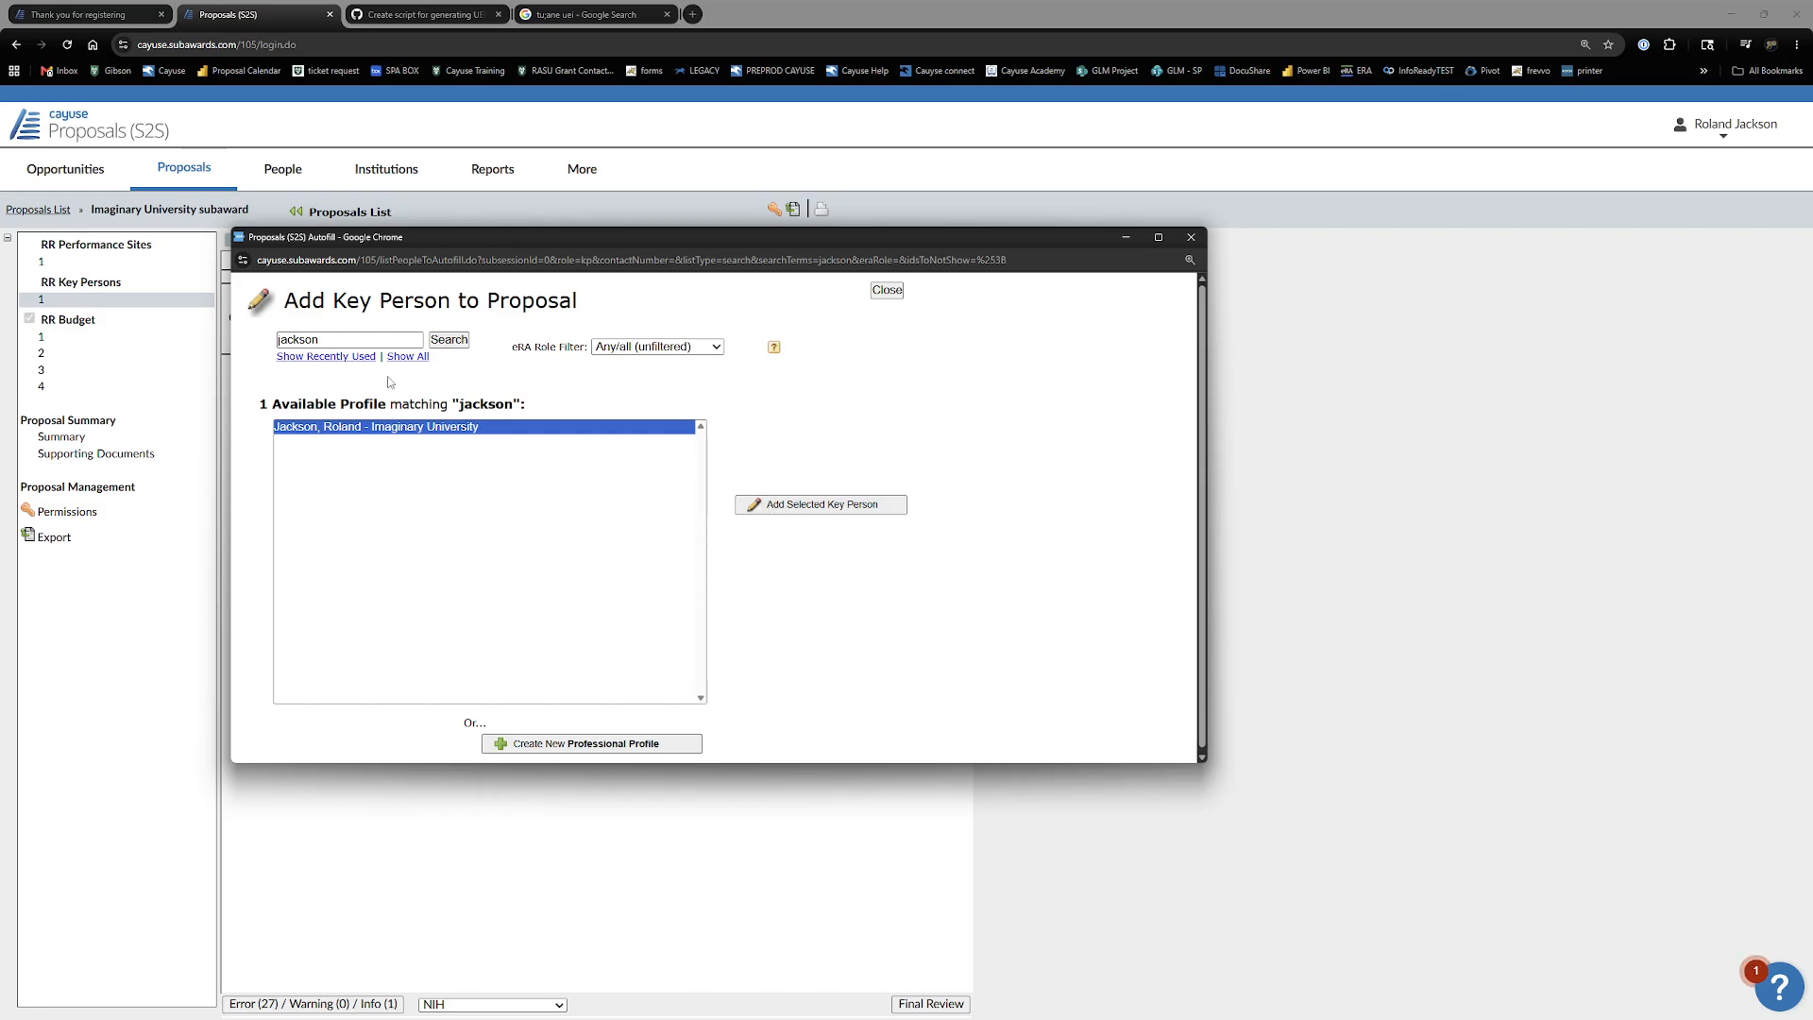
{"action": "left_click", "coordinate": [574, 744]}
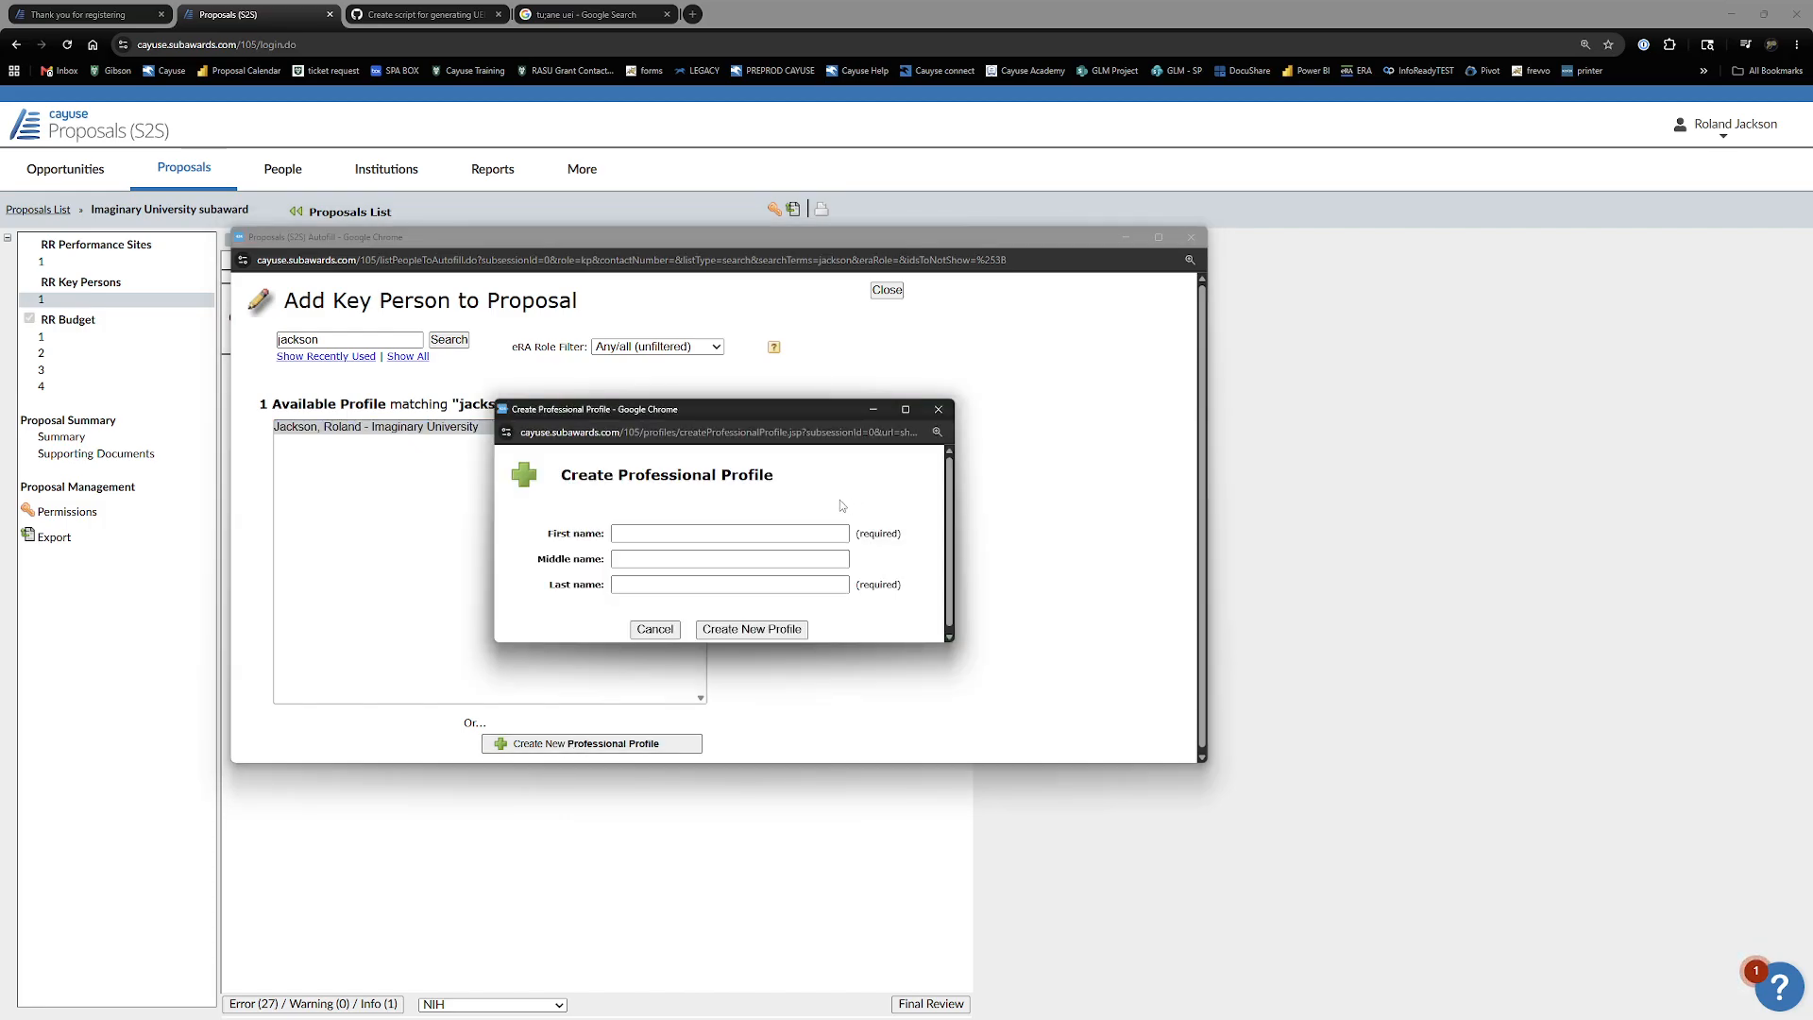
{"action": "left_click", "coordinate": [658, 630]}
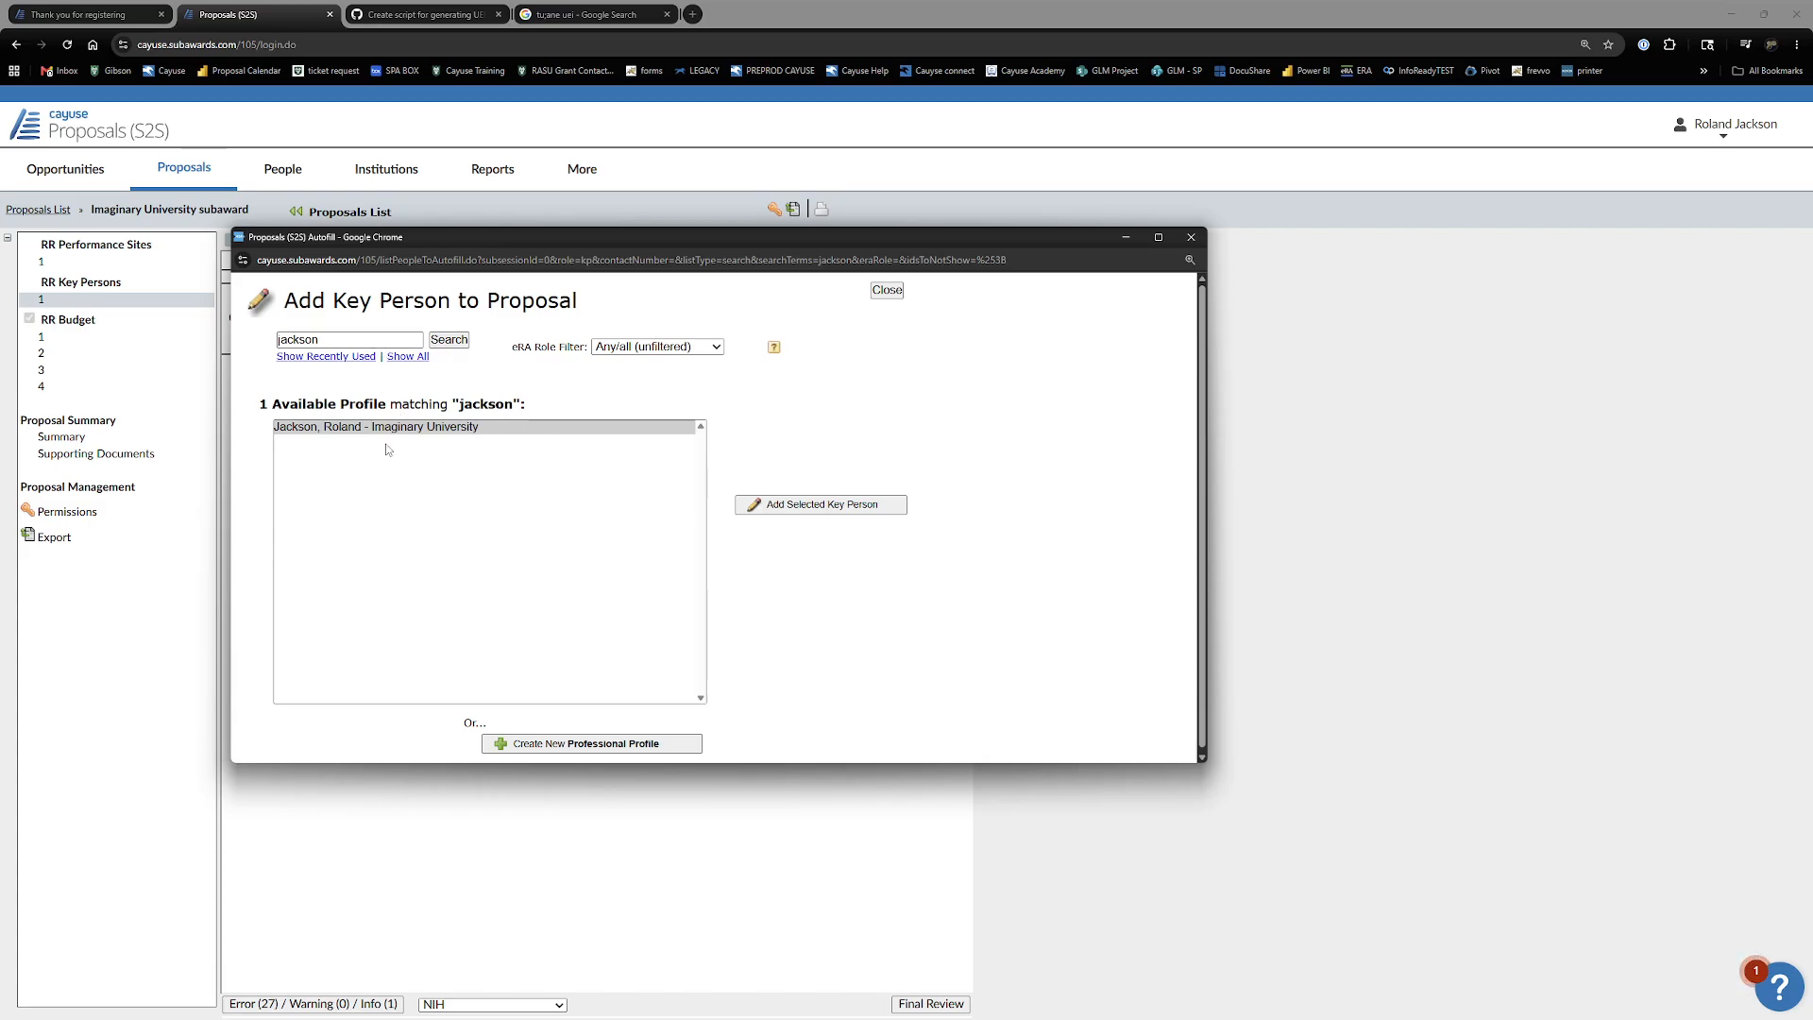
{"action": "left_click", "coordinate": [789, 506]}
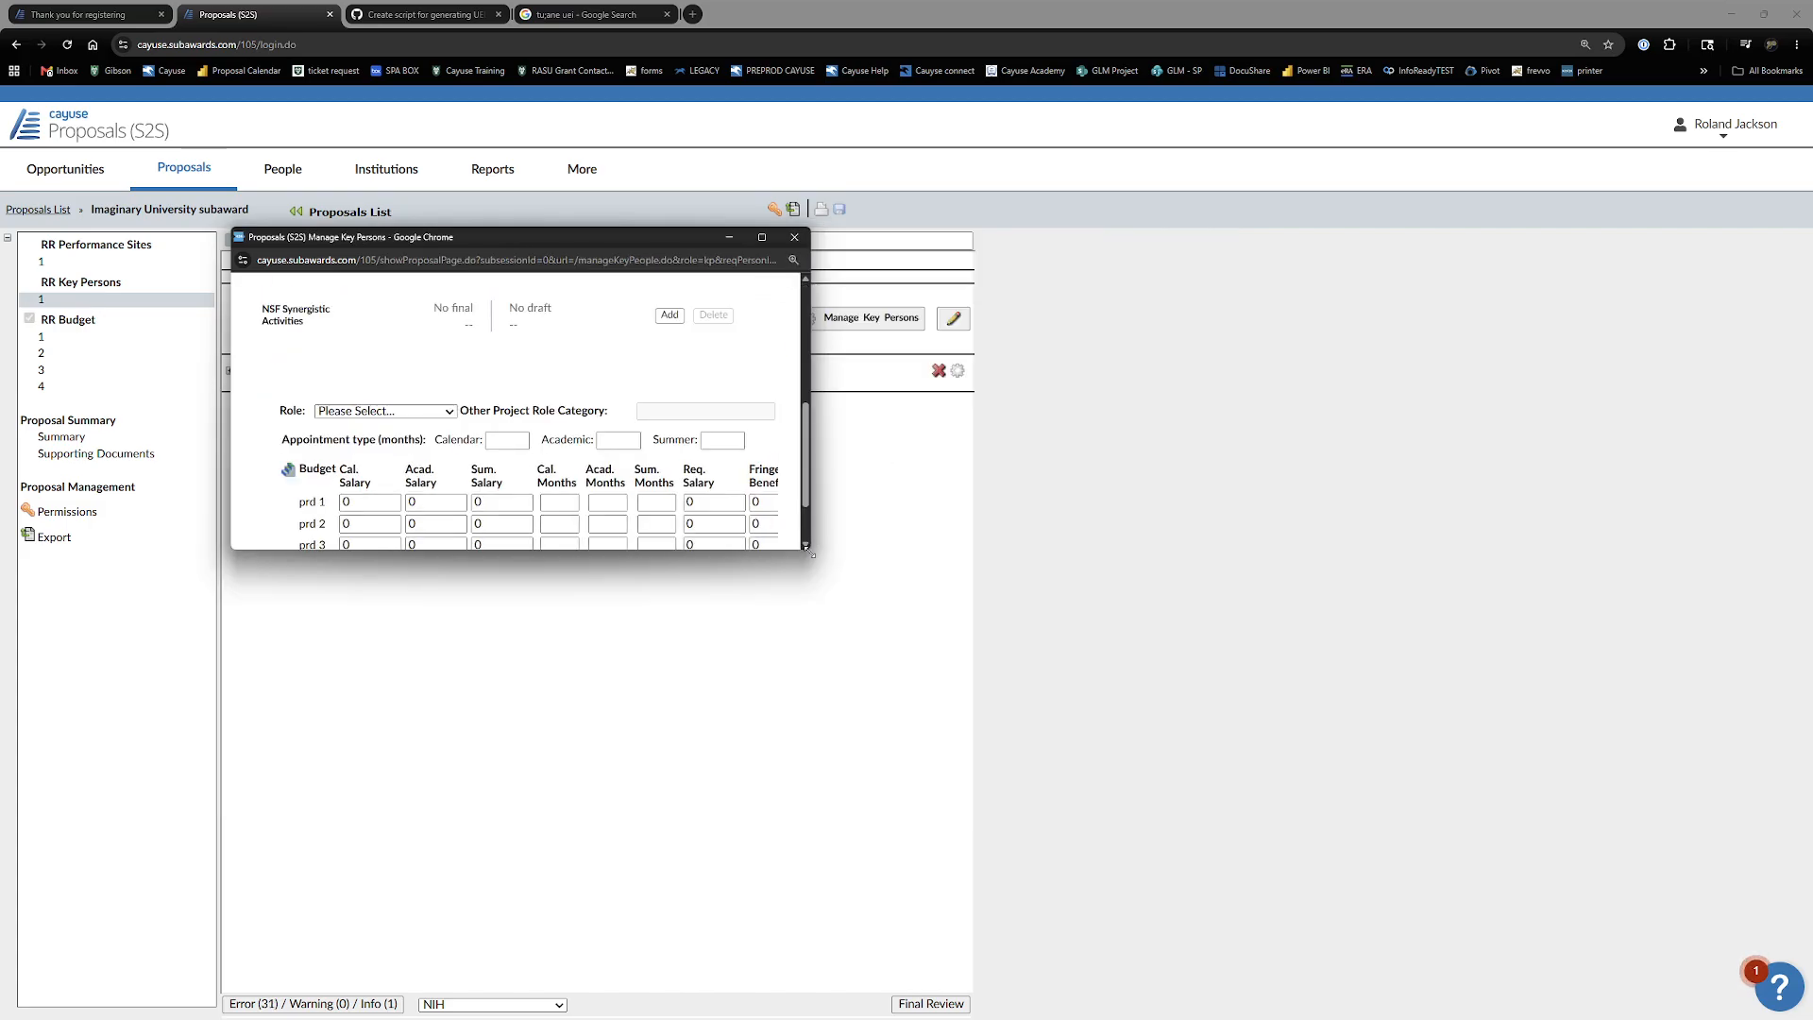
{"action": "left_click_drag", "start_coordinate": [812, 552], "coordinate": [1261, 948]}
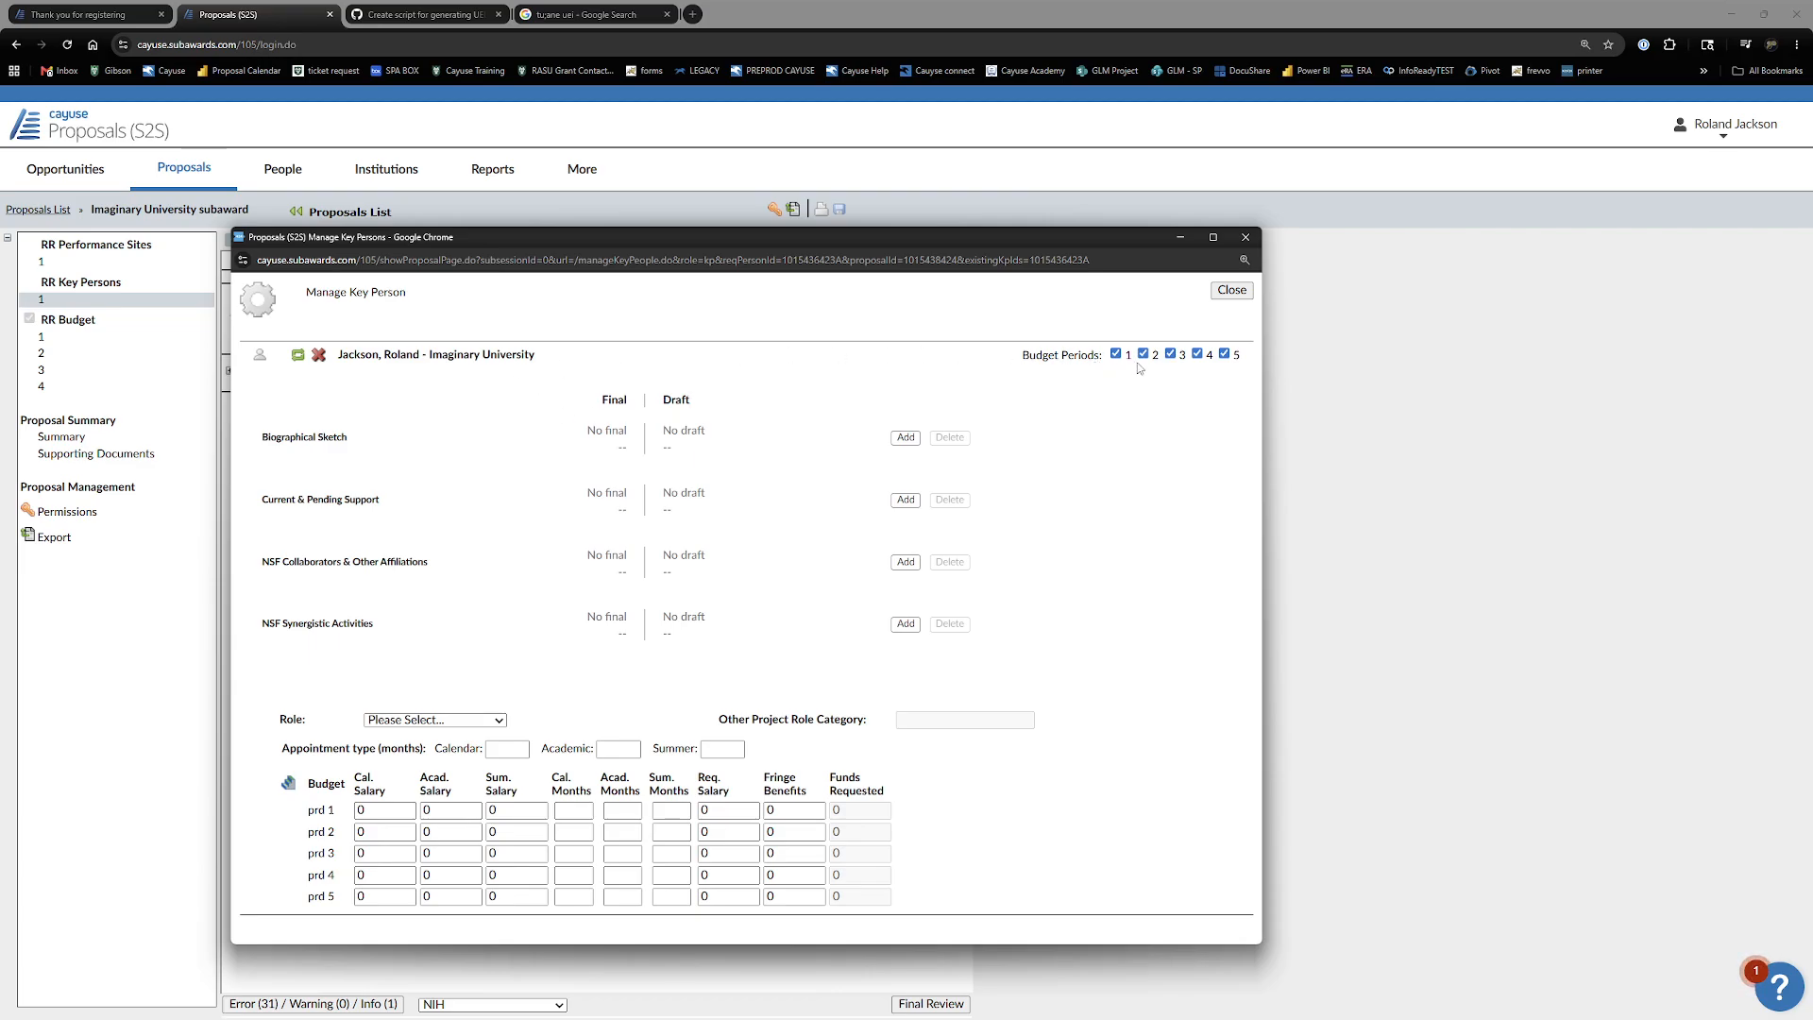
{"action": "left_click", "coordinate": [1225, 354]}
{"action": "left_click", "coordinate": [1198, 354]}
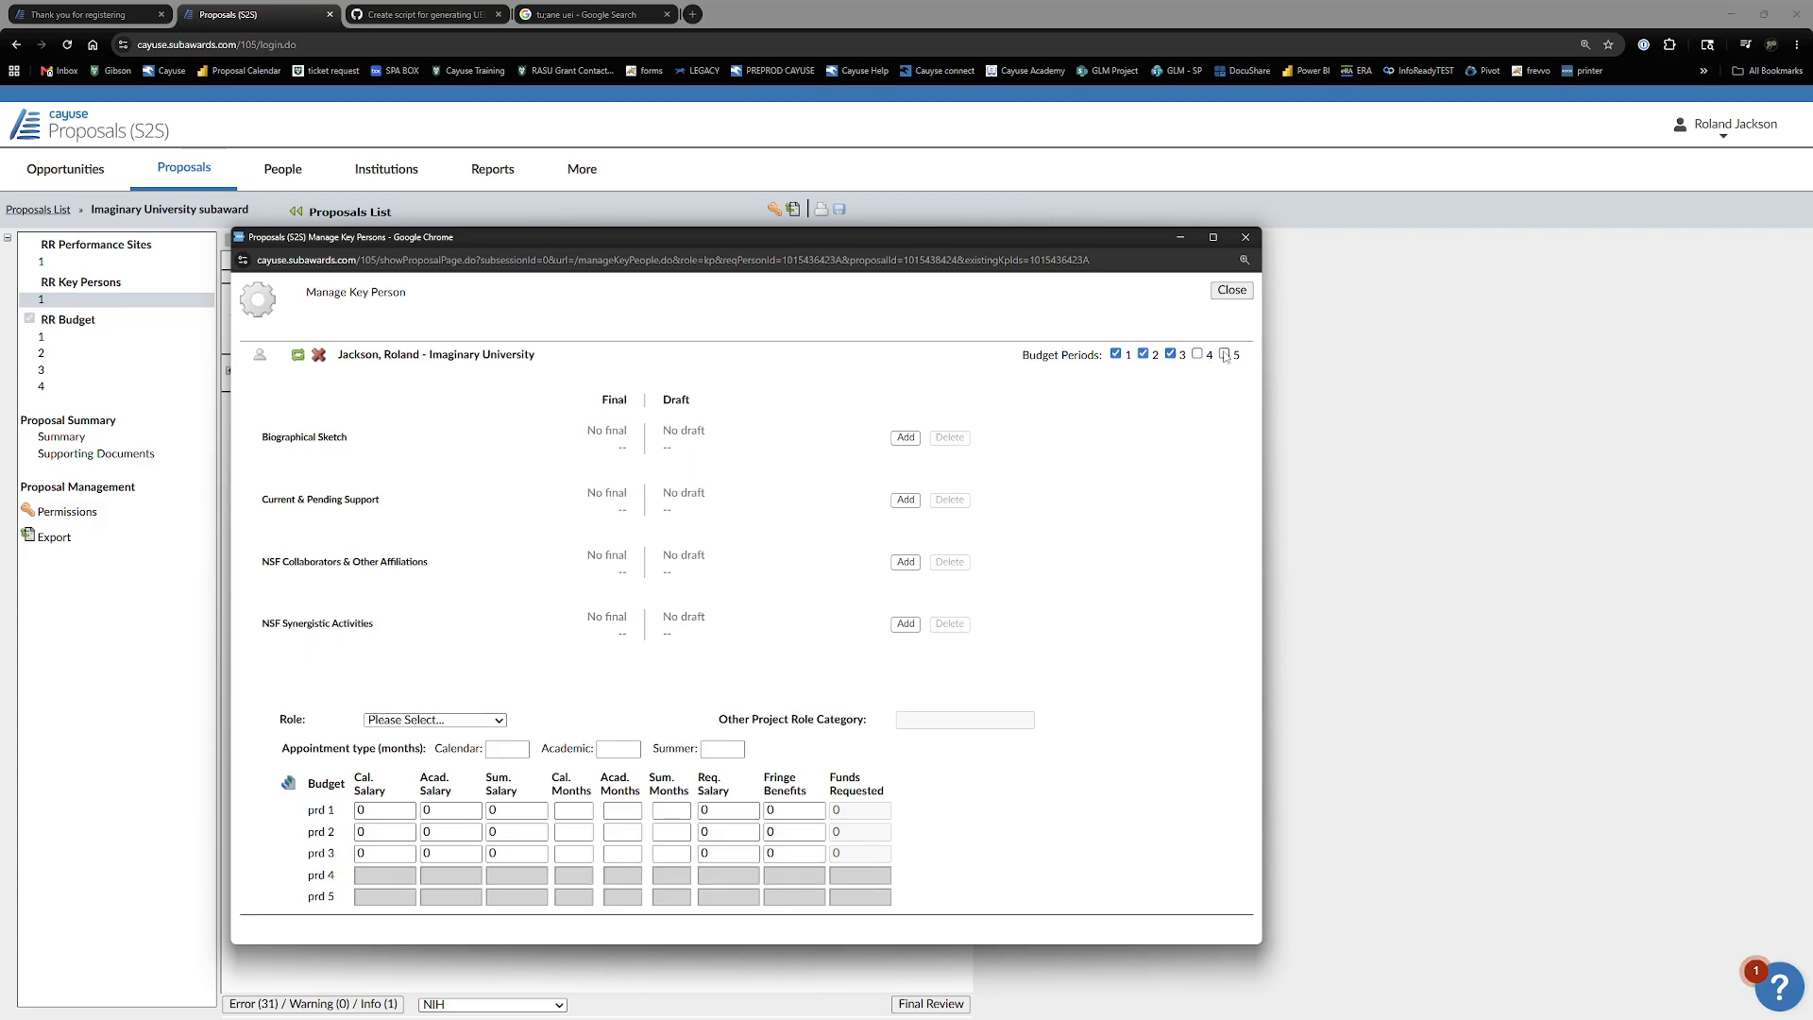
{"action": "left_click", "coordinate": [1225, 354]}
{"action": "left_click", "coordinate": [1198, 355]}
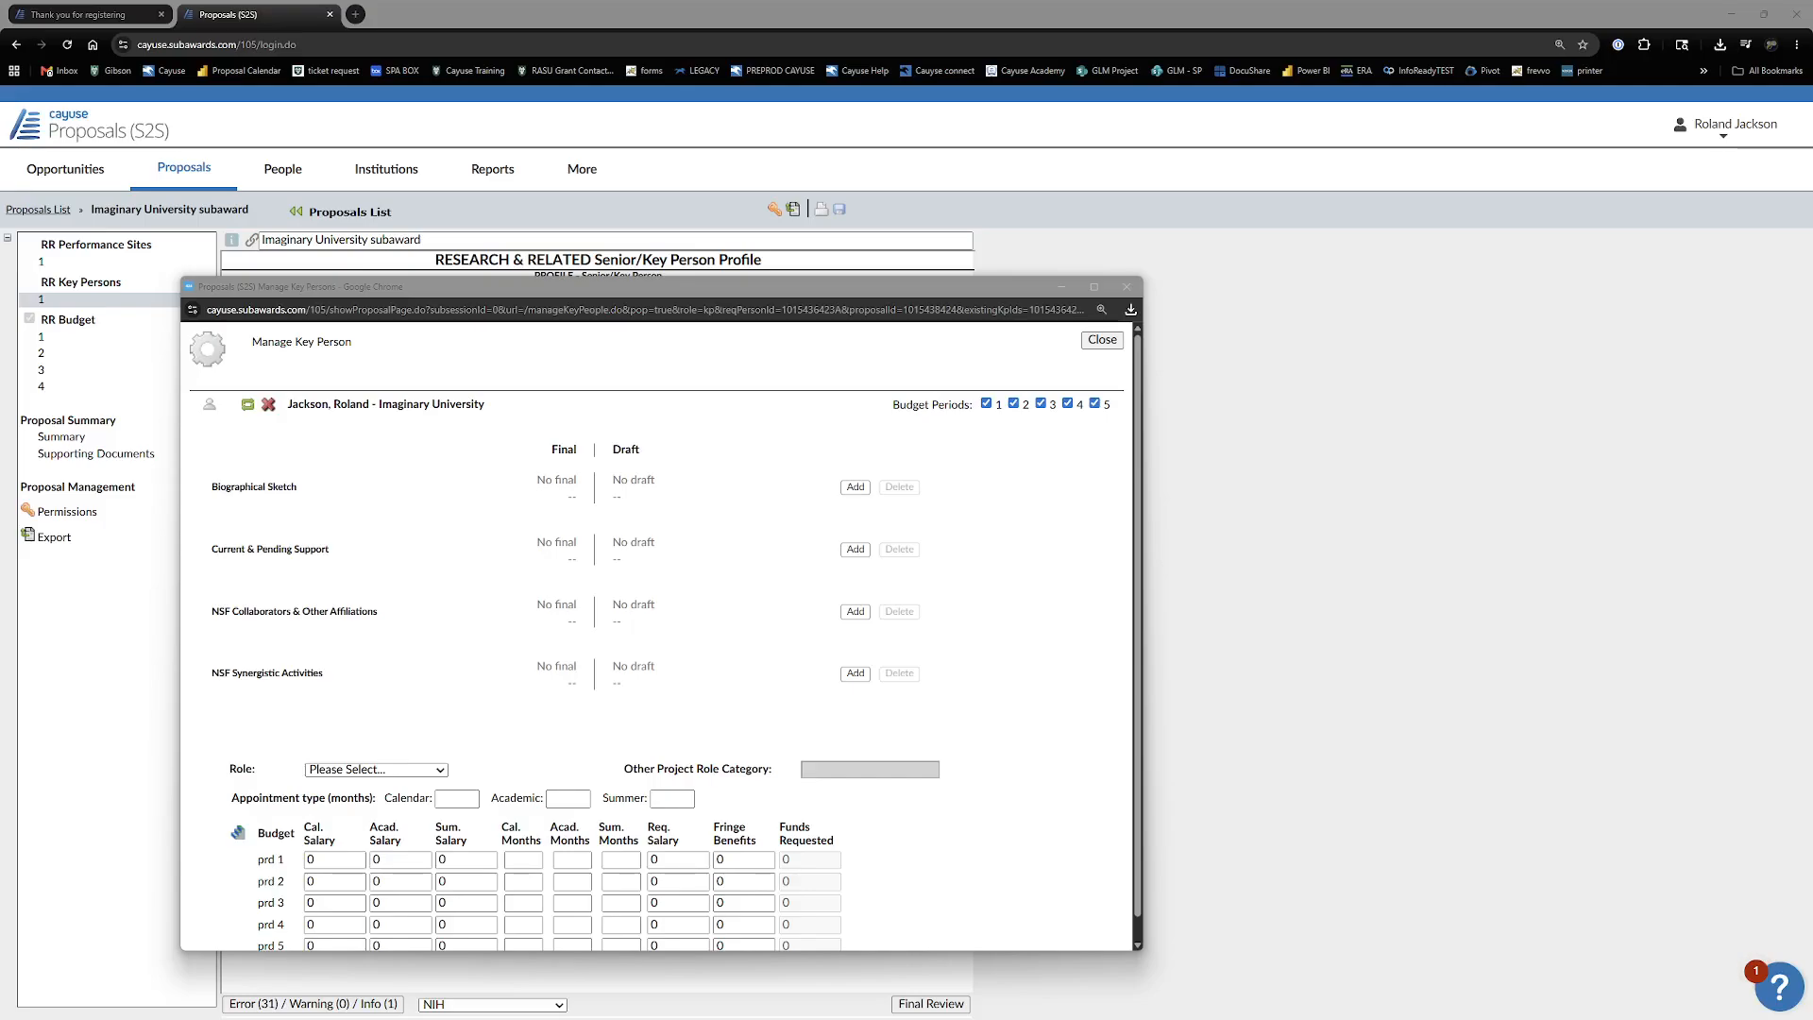
- Upload Biosketch_test.pdf as the final version of the key person's Biographical Sketch
{"action": "left_click", "coordinate": [855, 486]}
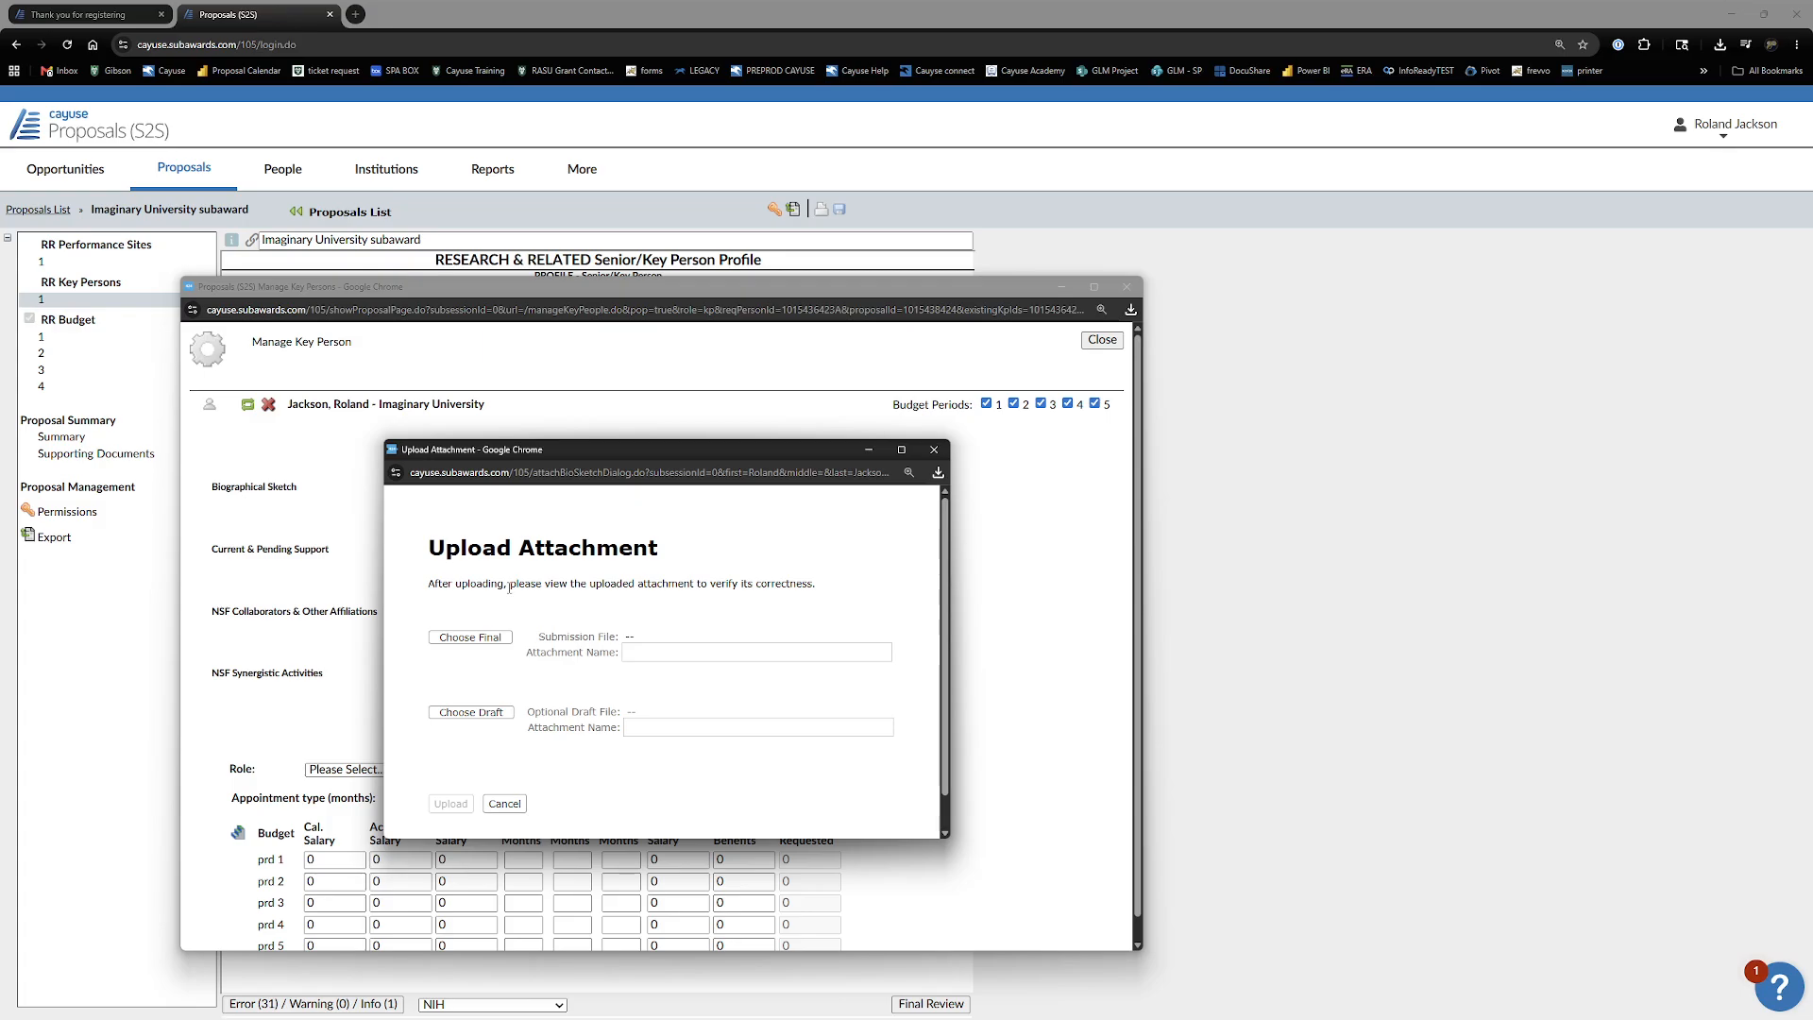
{"action": "left_click", "coordinate": [479, 641]}
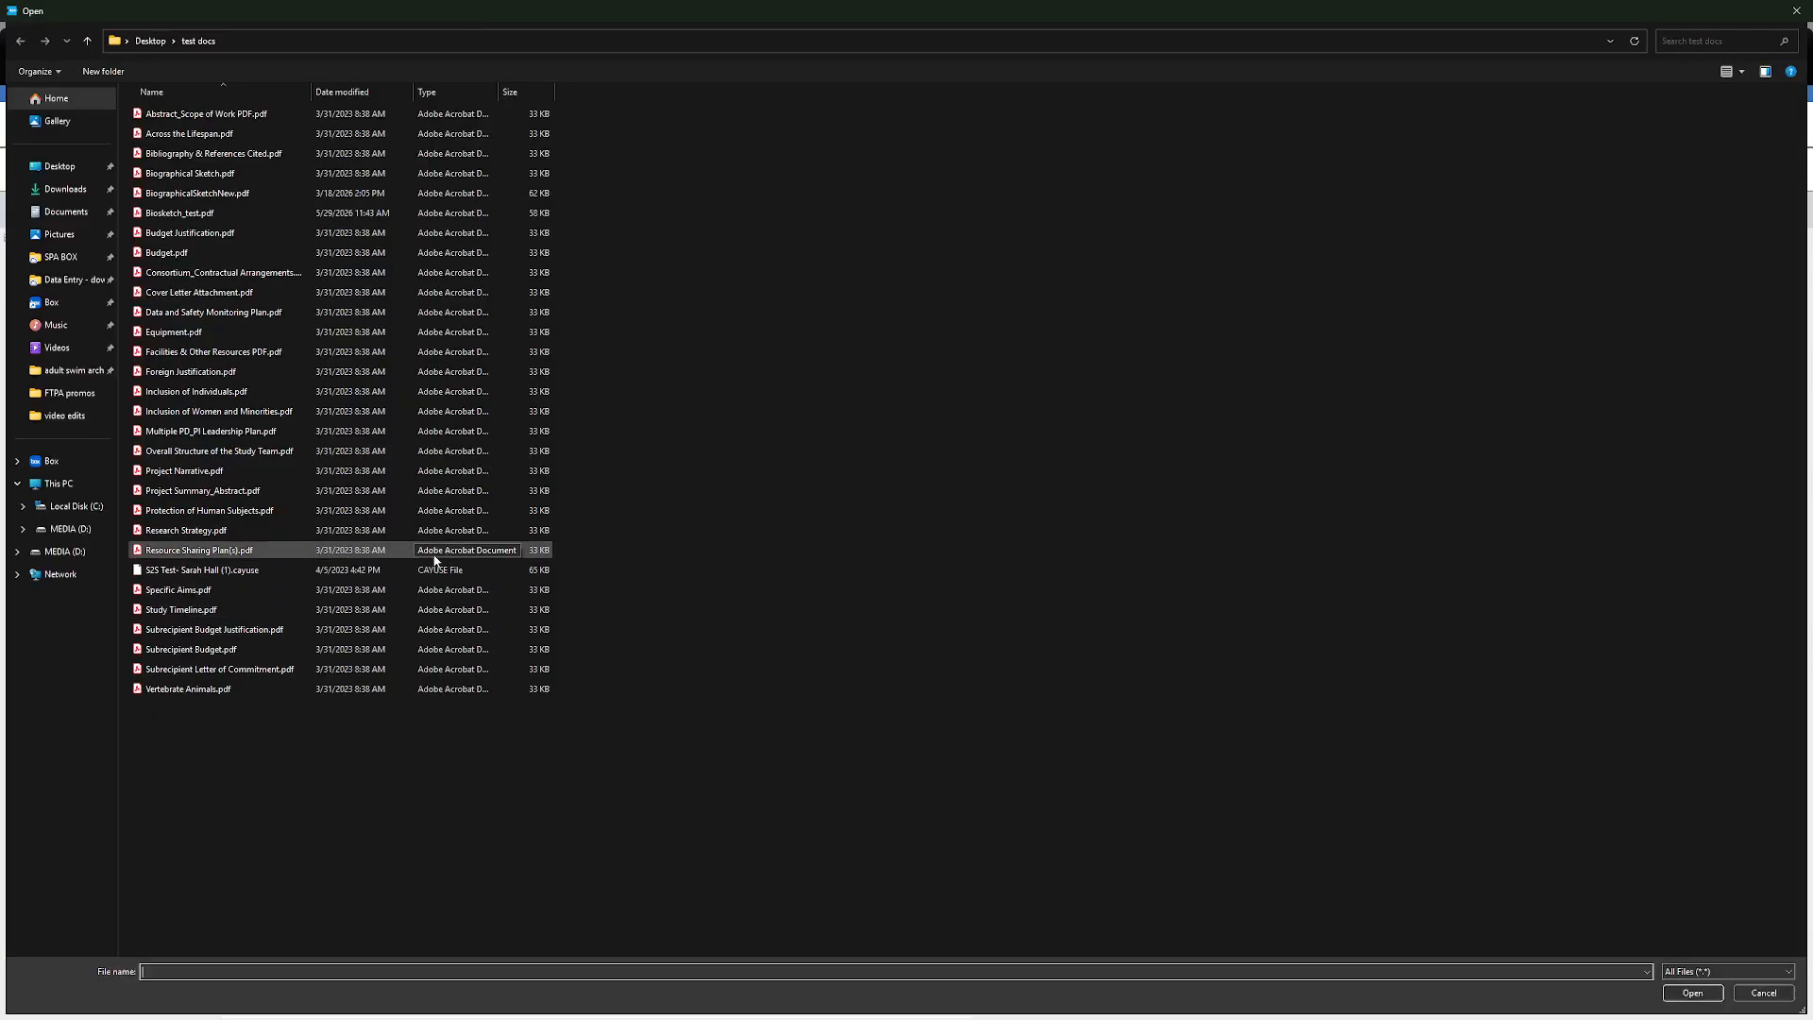
{"action": "left_click", "coordinate": [200, 210]}
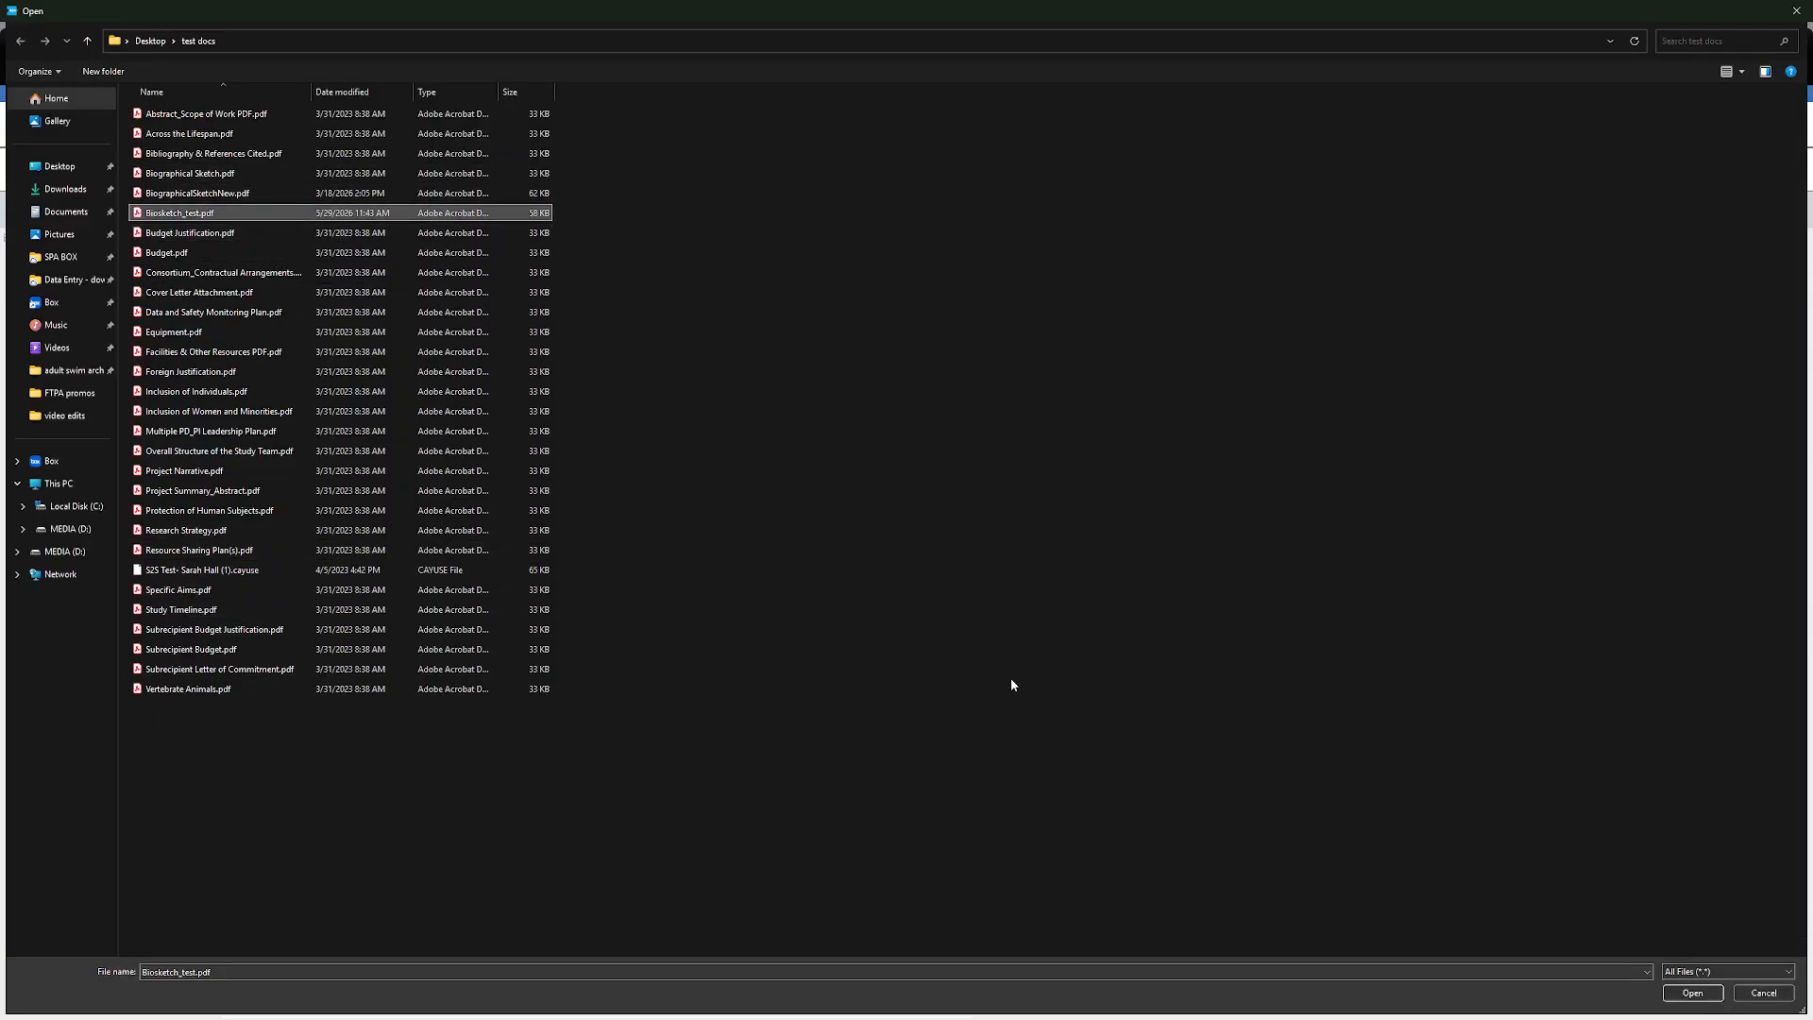
{"action": "left_click", "coordinate": [1692, 993]}
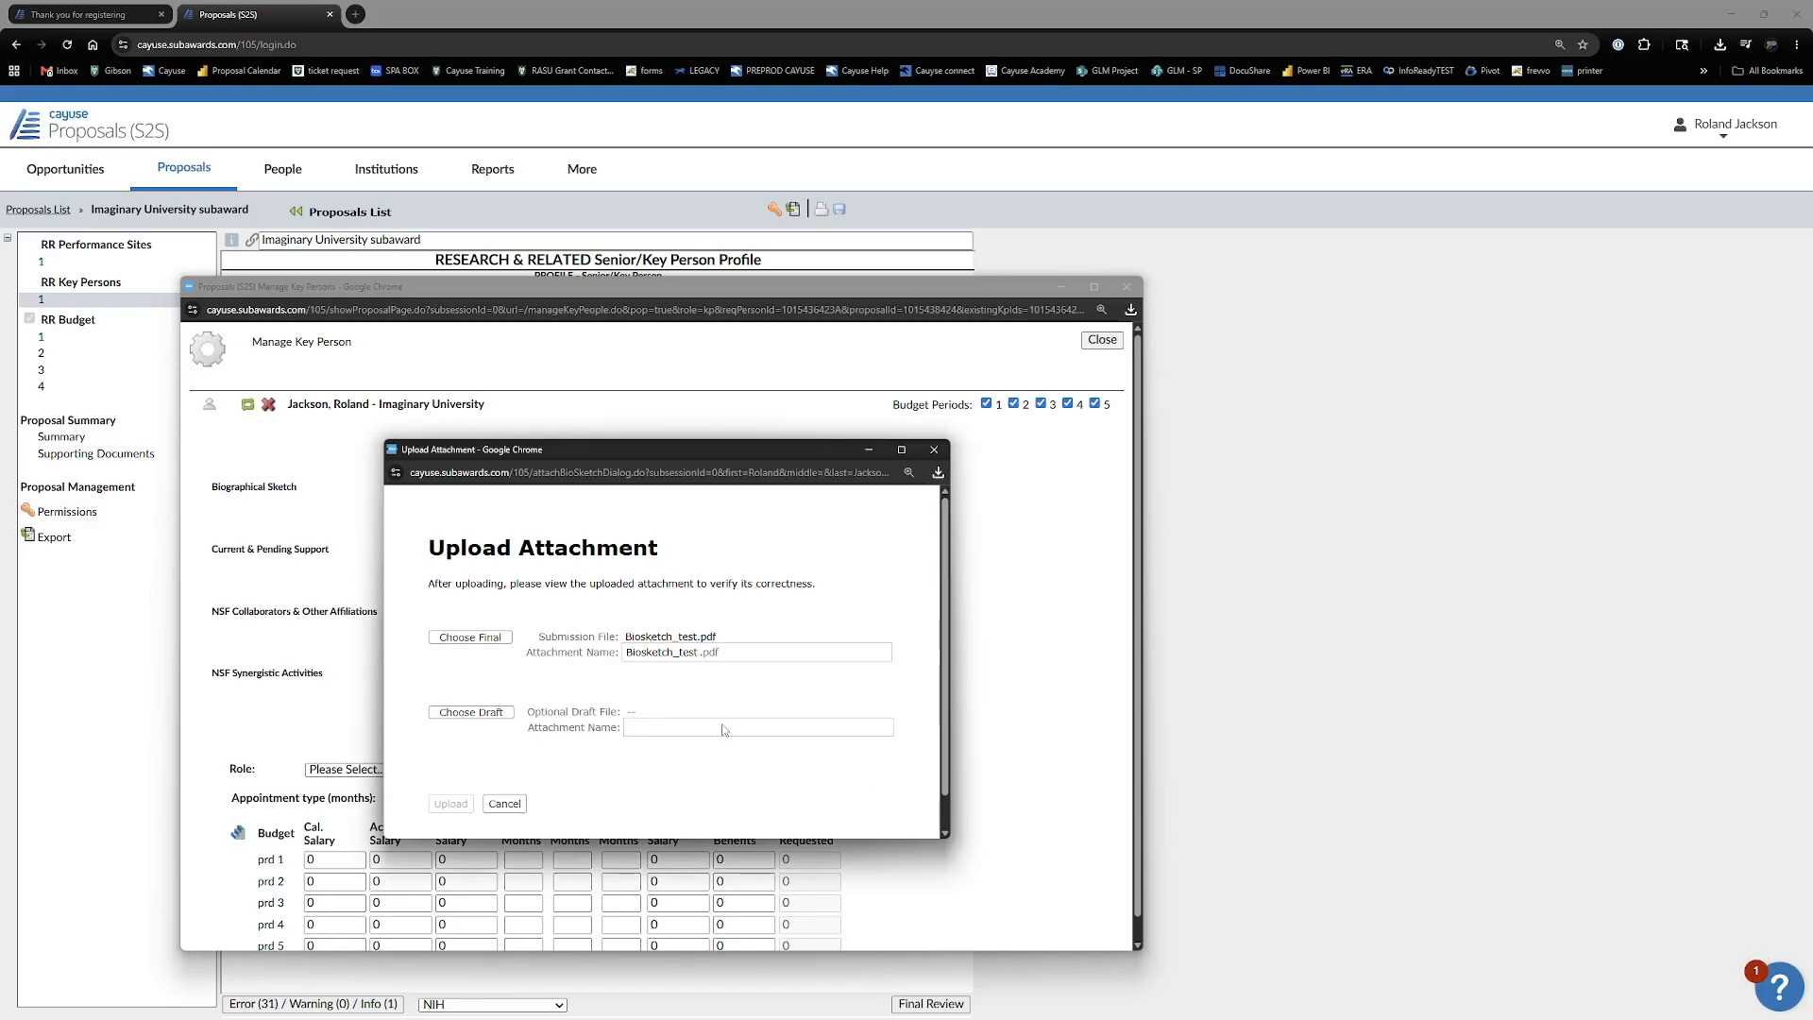
{"action": "left_click", "coordinate": [463, 804]}
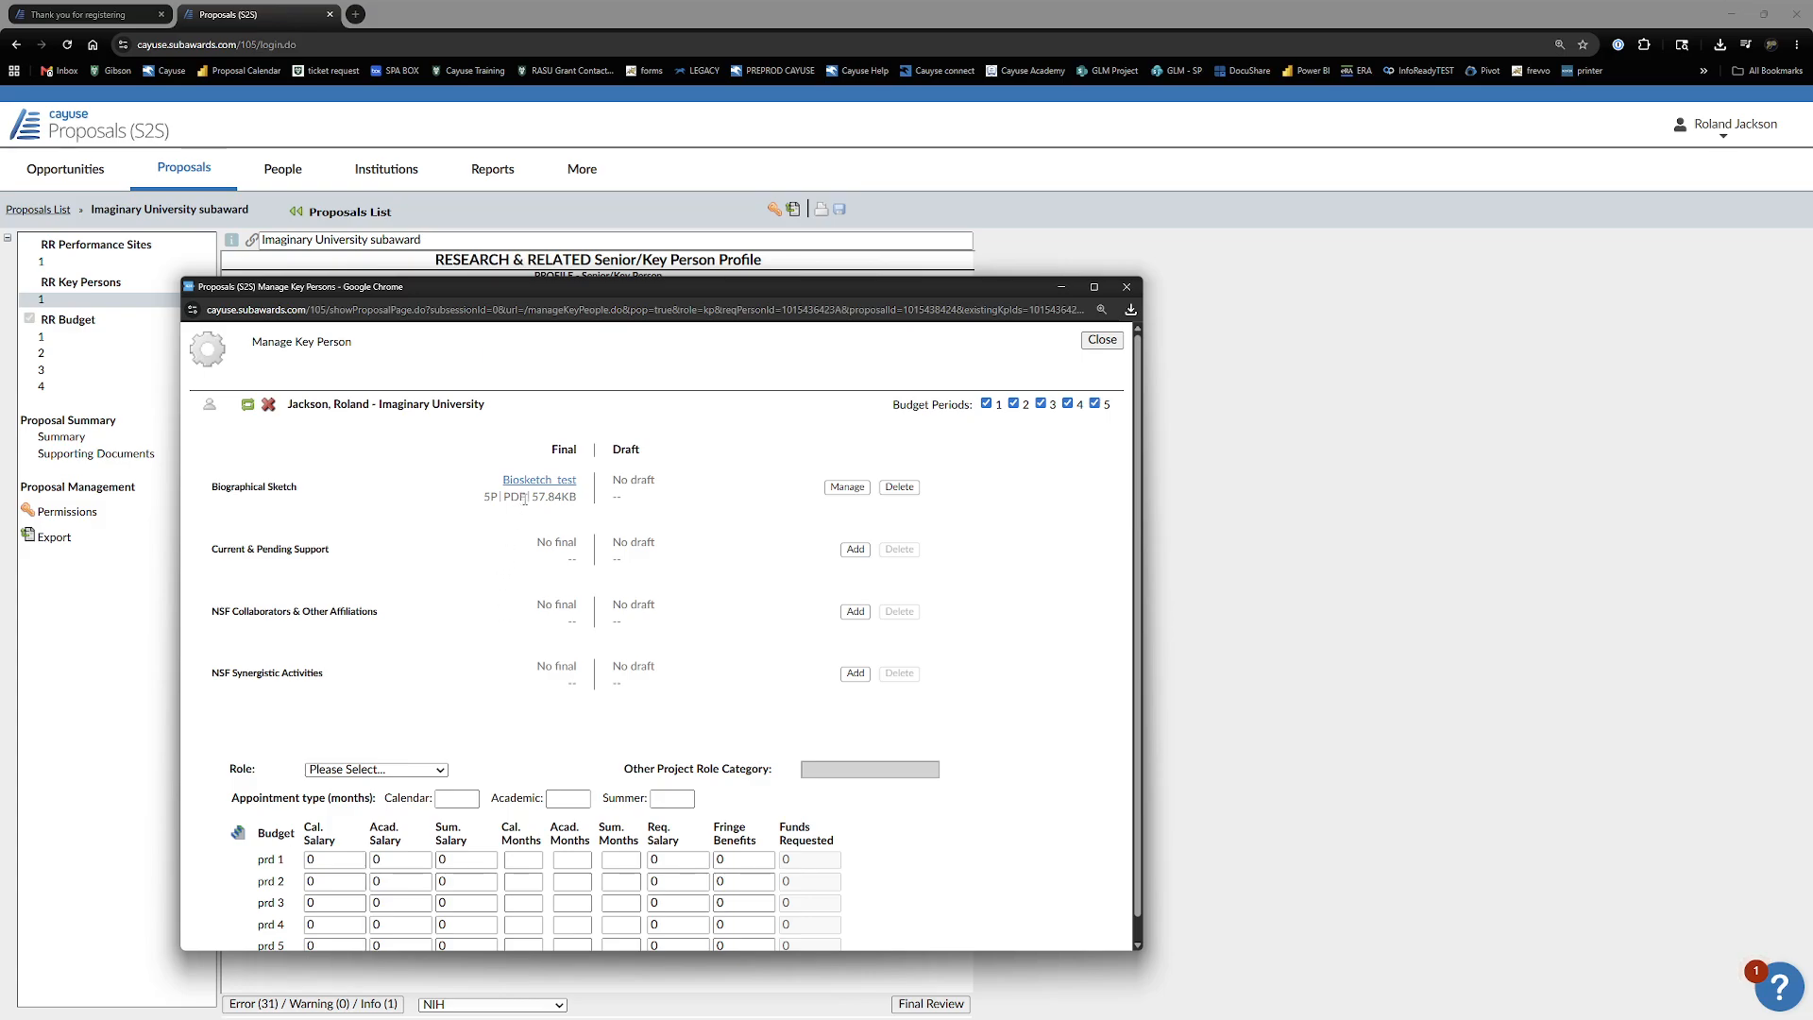
- Set the key person's role to Co-Investigator
{"action": "scroll", "coordinate": [504, 505], "scroll_direction": "down", "scroll_amount": 1}
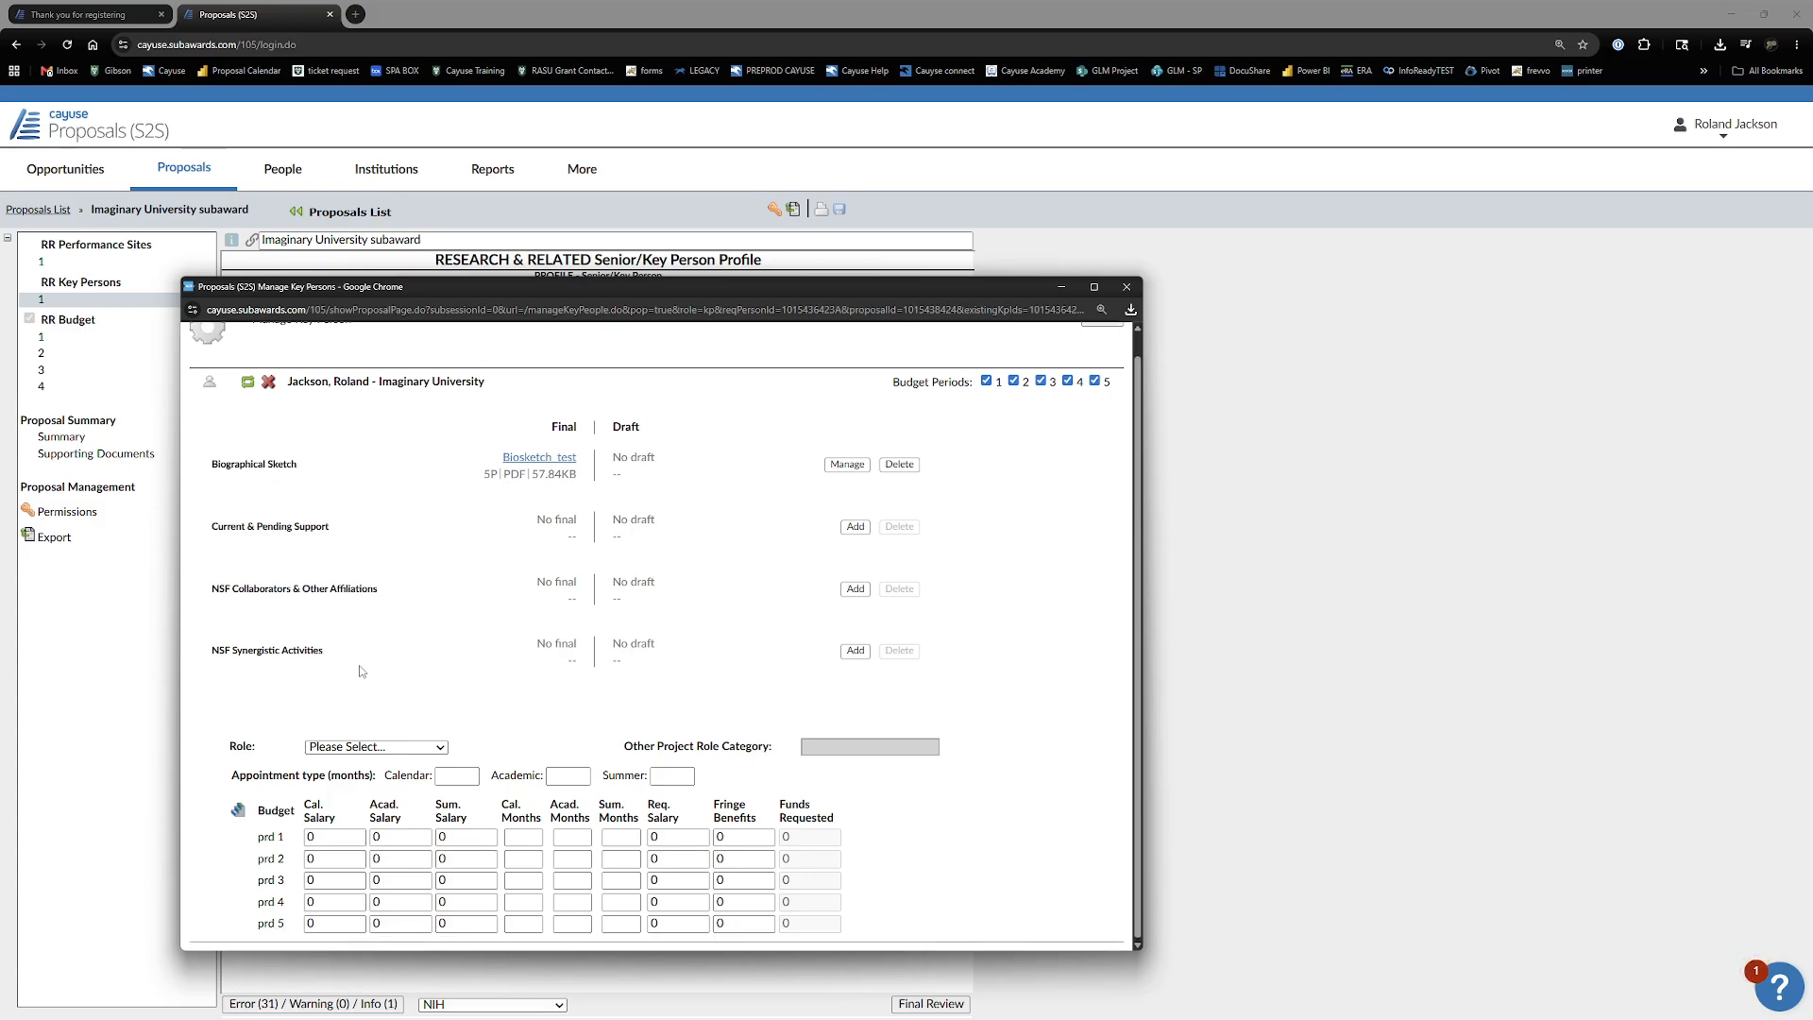
{"action": "left_click", "coordinate": [349, 751]}
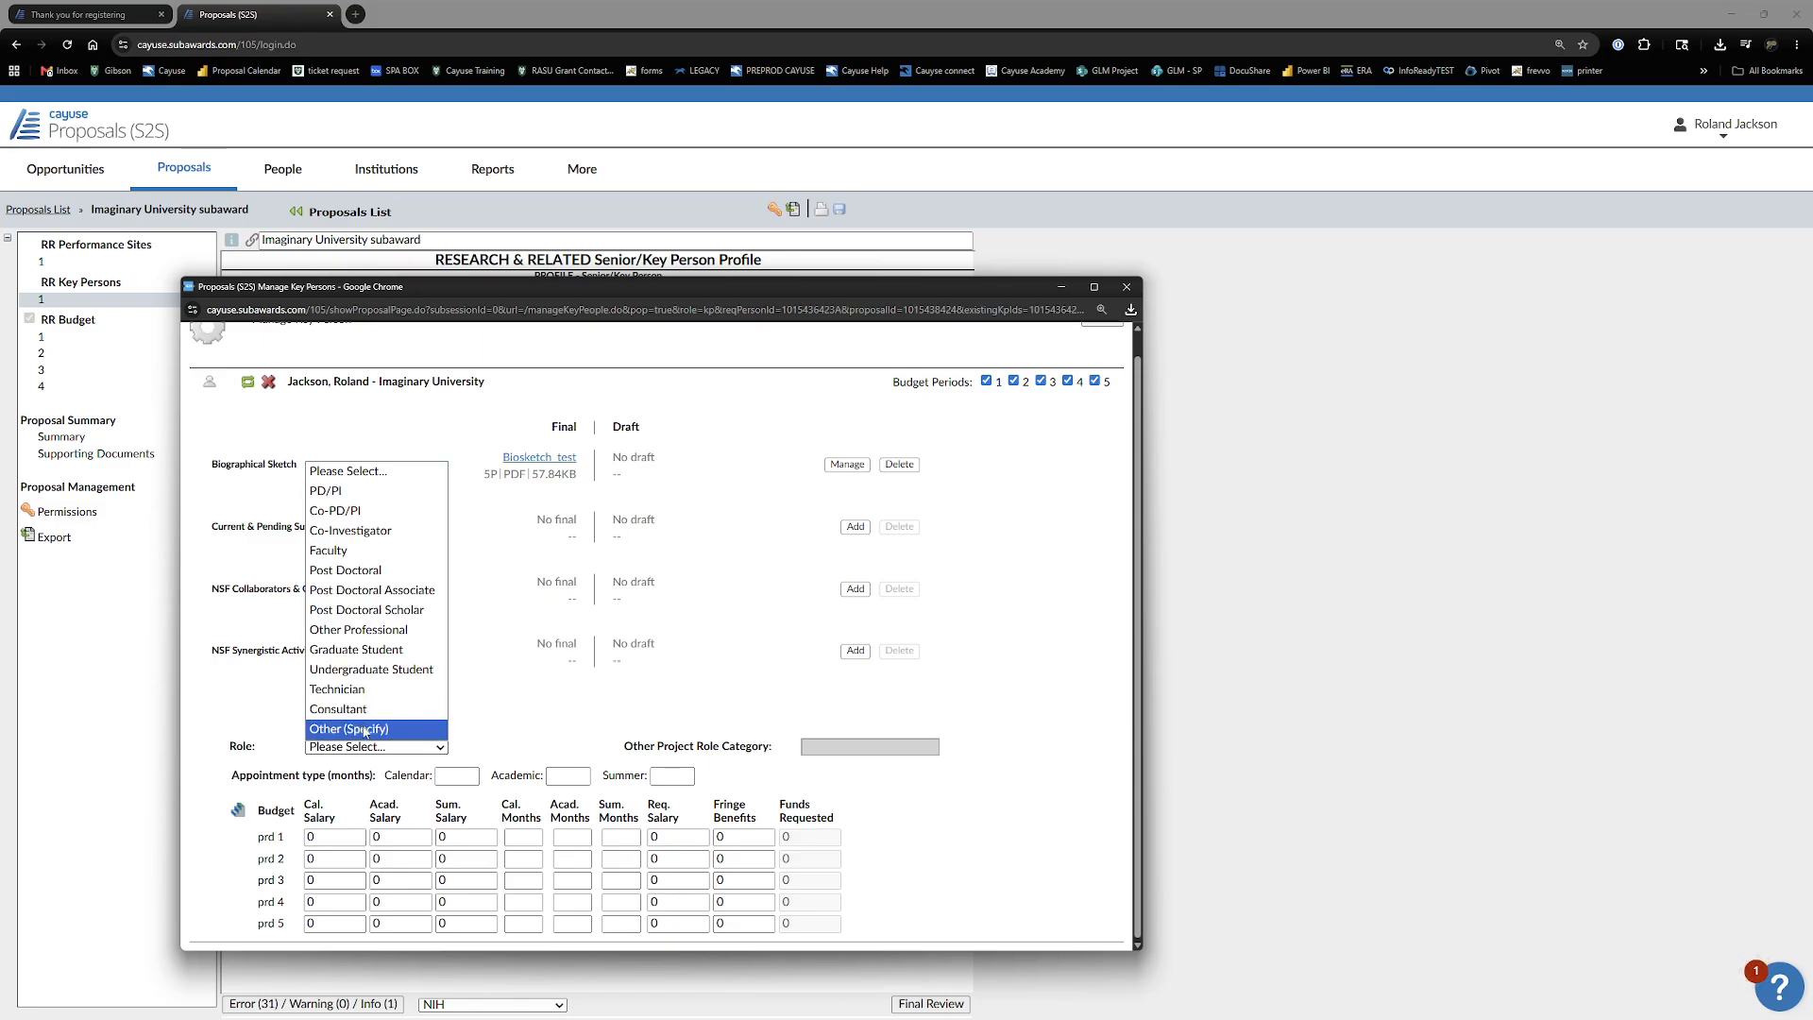
{"action": "left_click", "coordinate": [368, 534]}
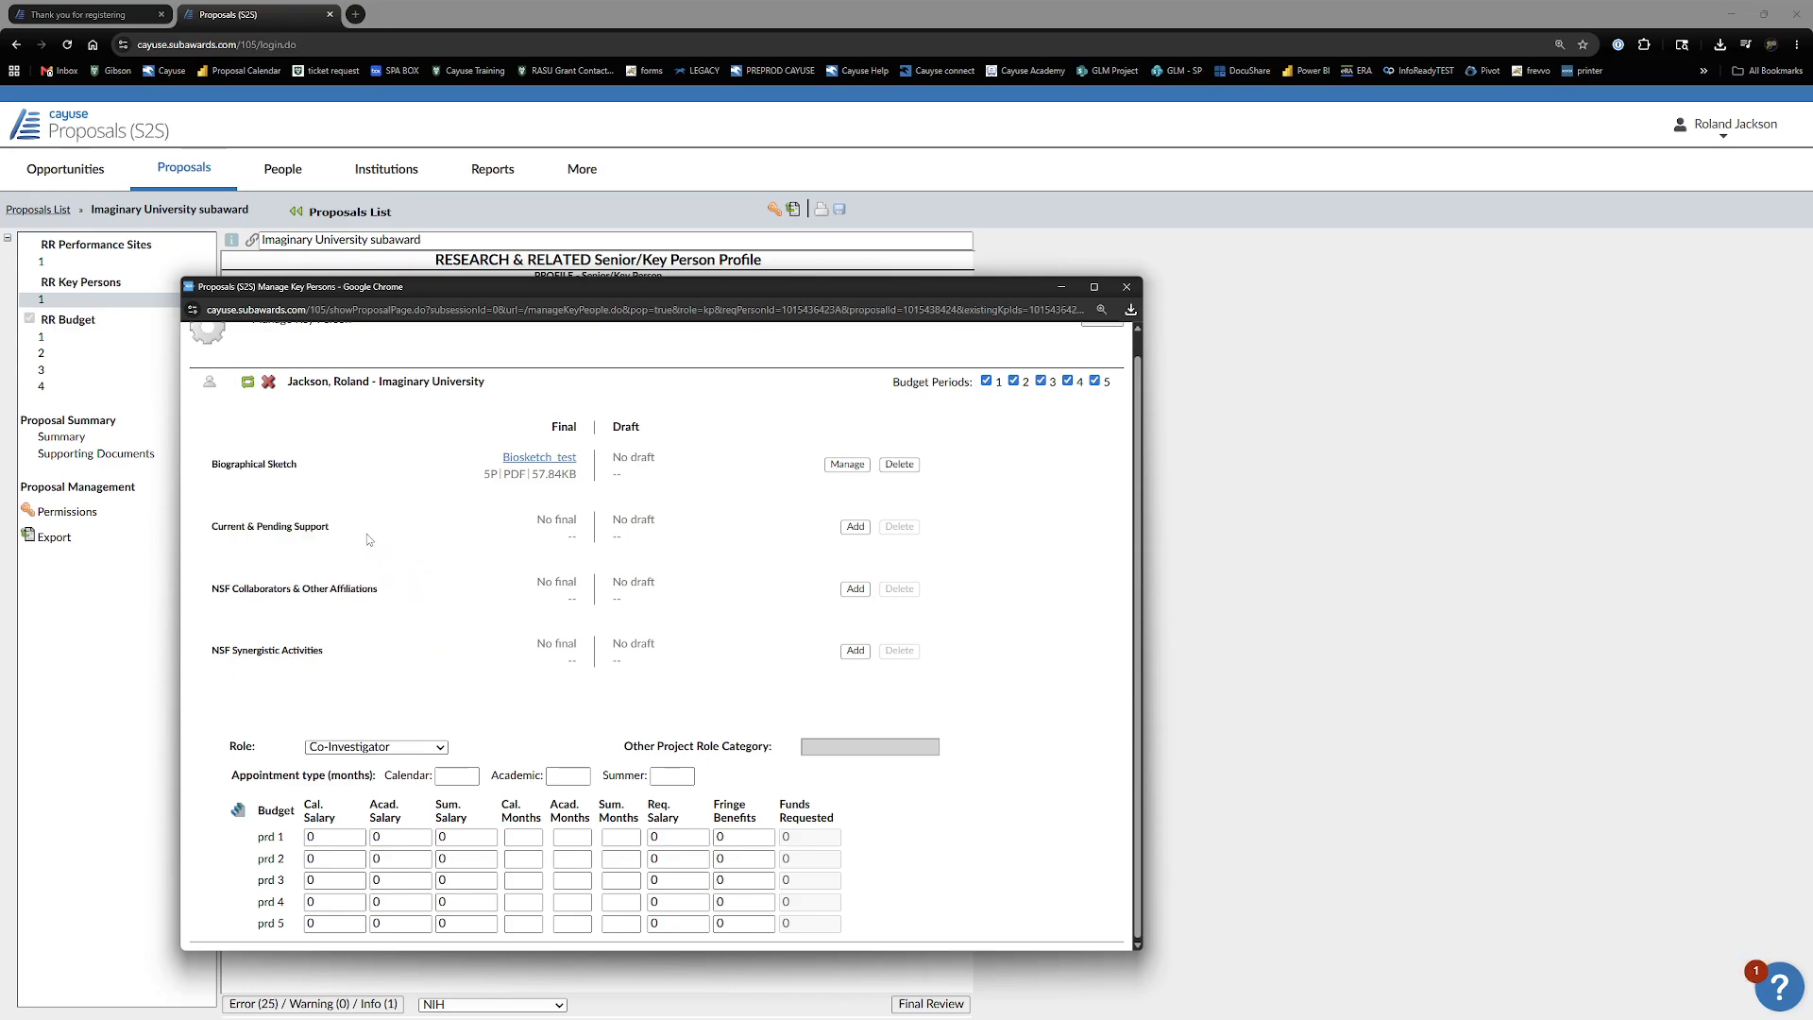
{"action": "left_click", "coordinate": [402, 752]}
{"action": "left_click", "coordinate": [369, 714]}
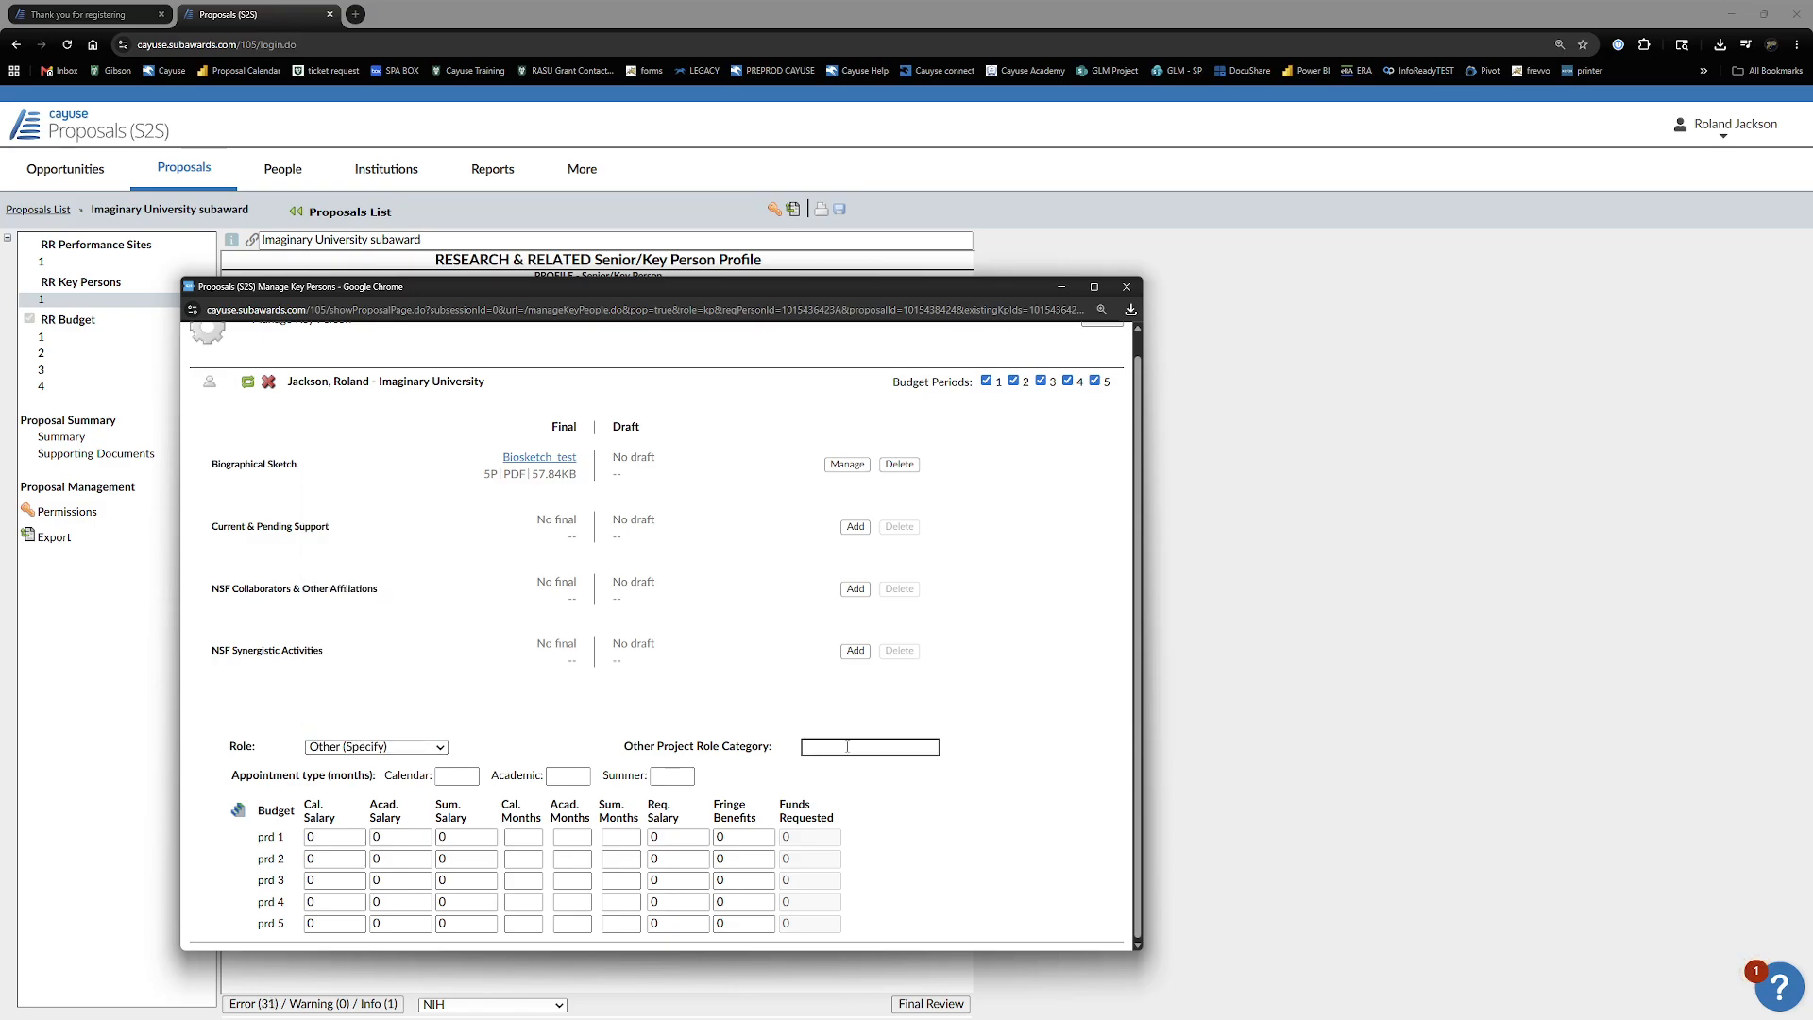
{"action": "left_click", "coordinate": [396, 750]}
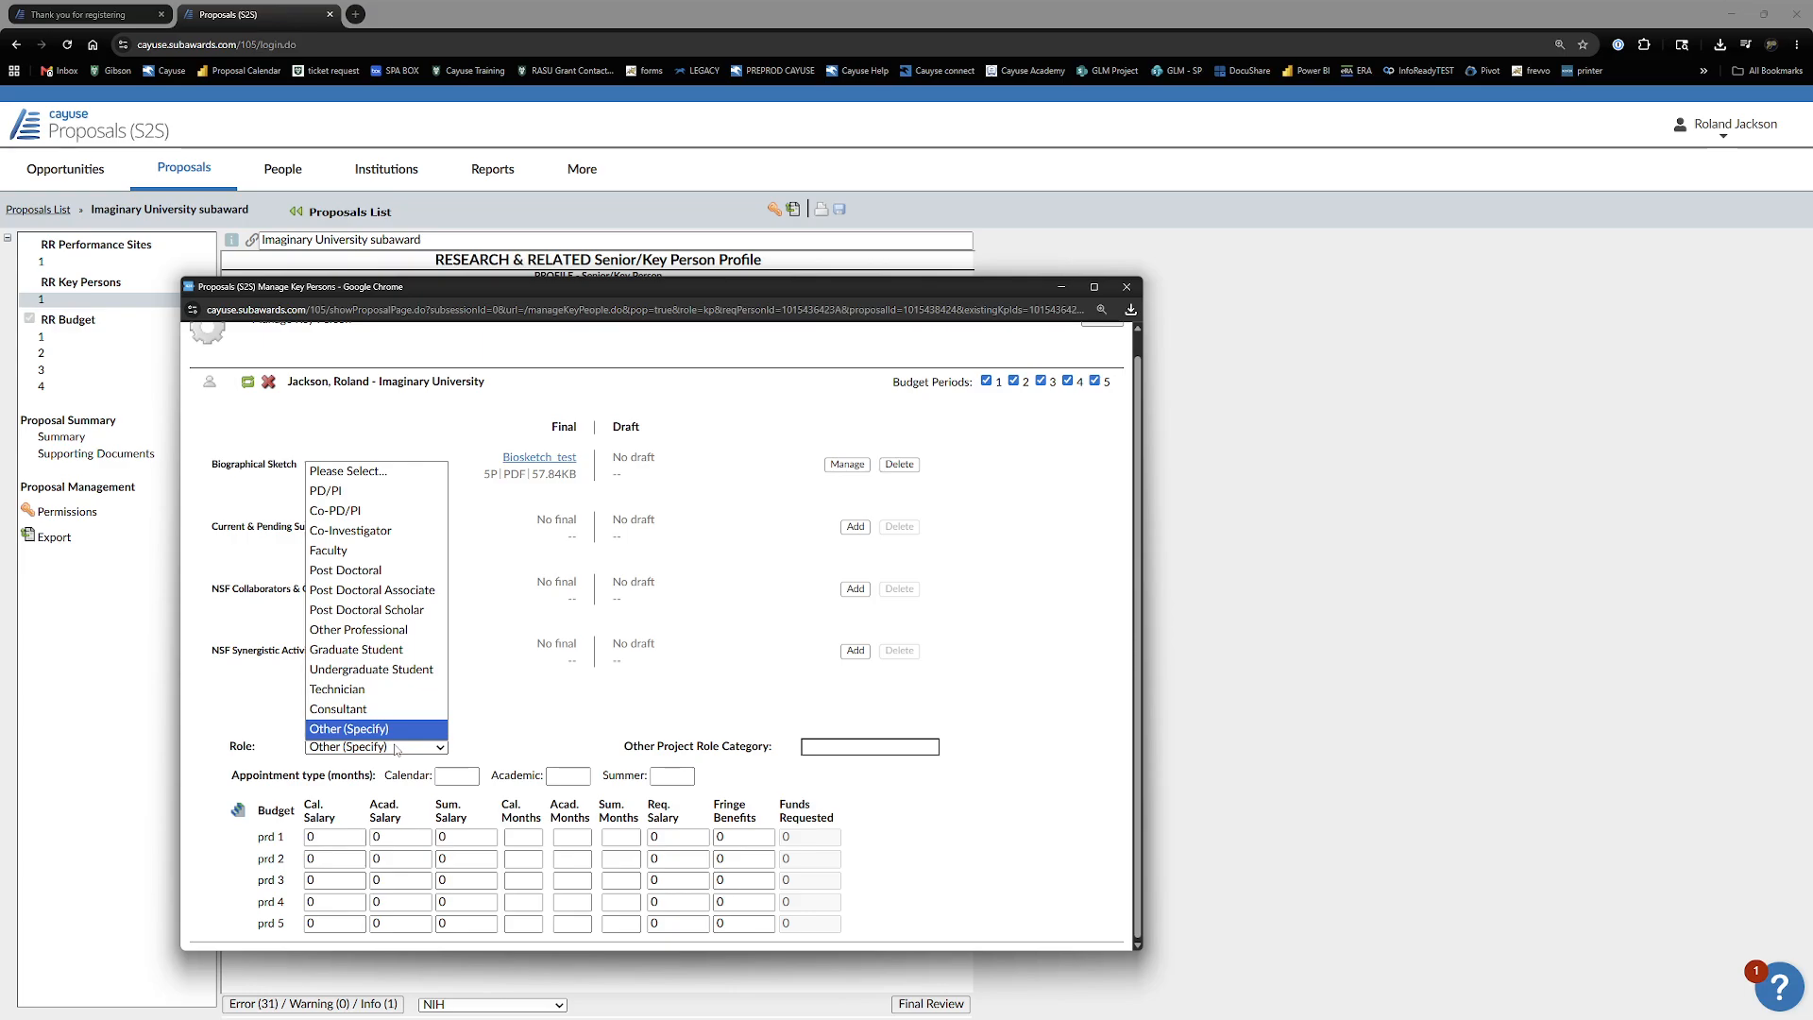
{"action": "left_click", "coordinate": [366, 531]}
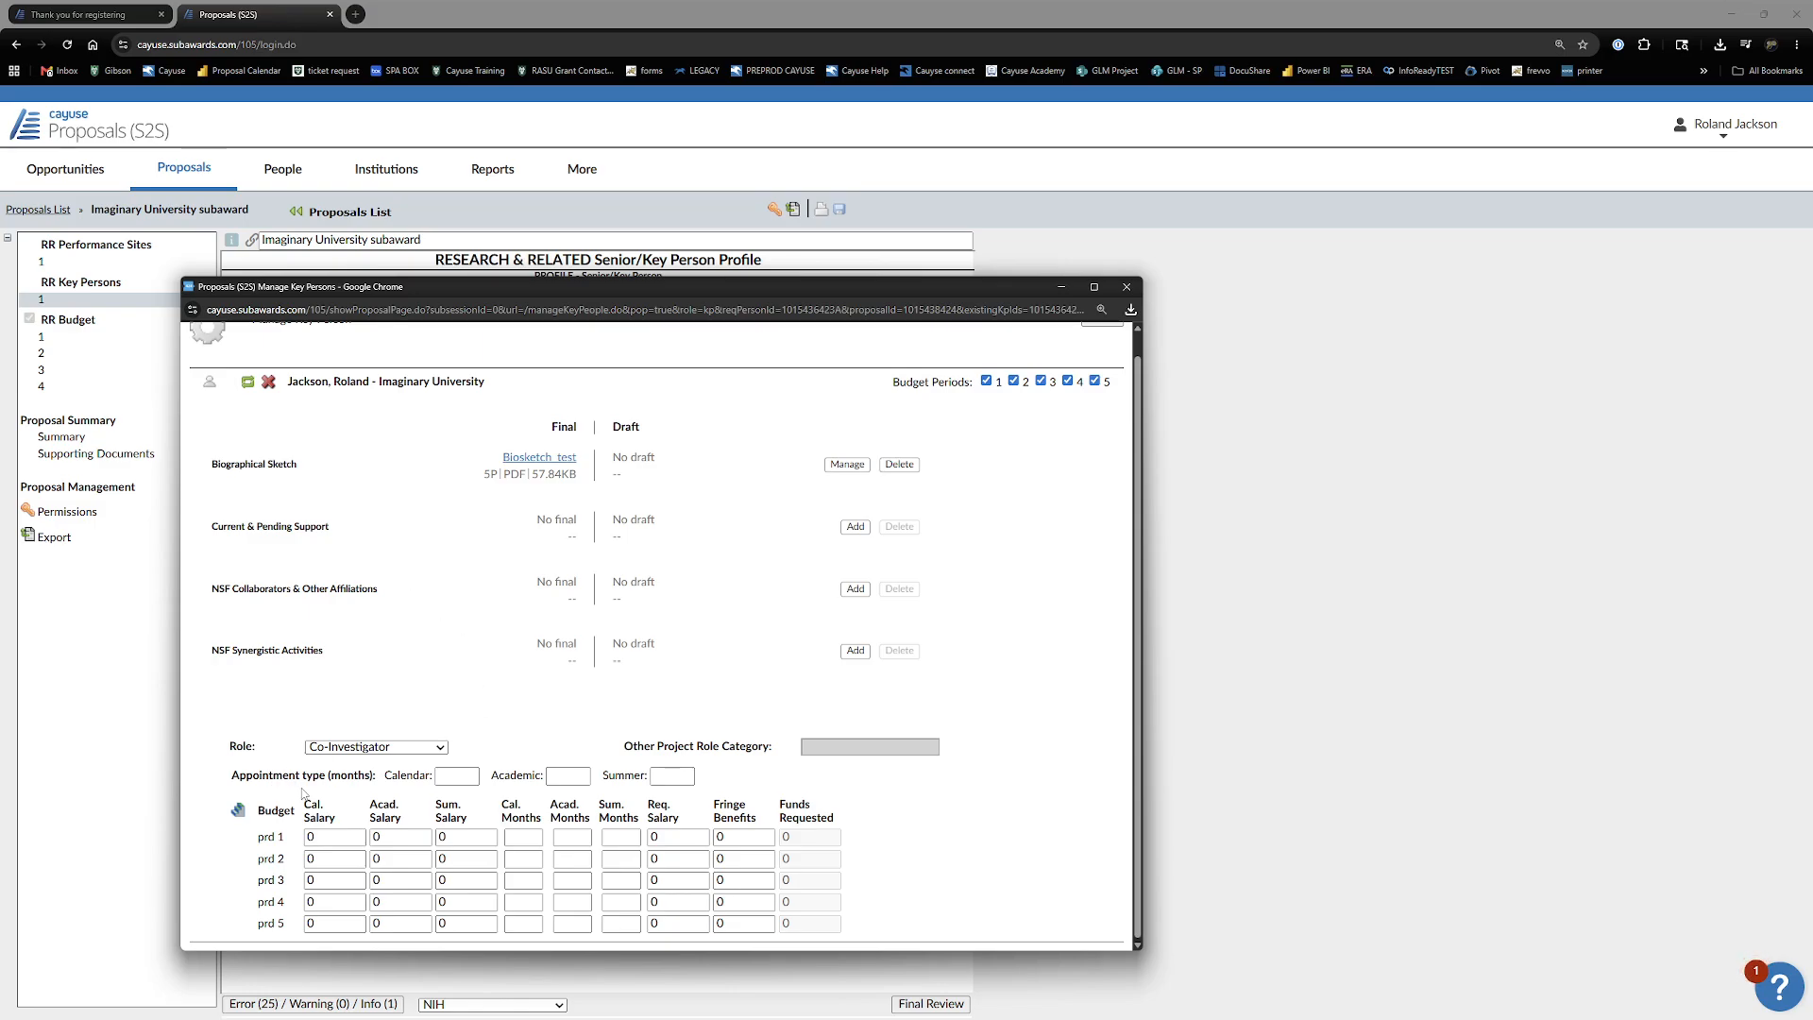
{"action": "left_click", "coordinate": [455, 776]}
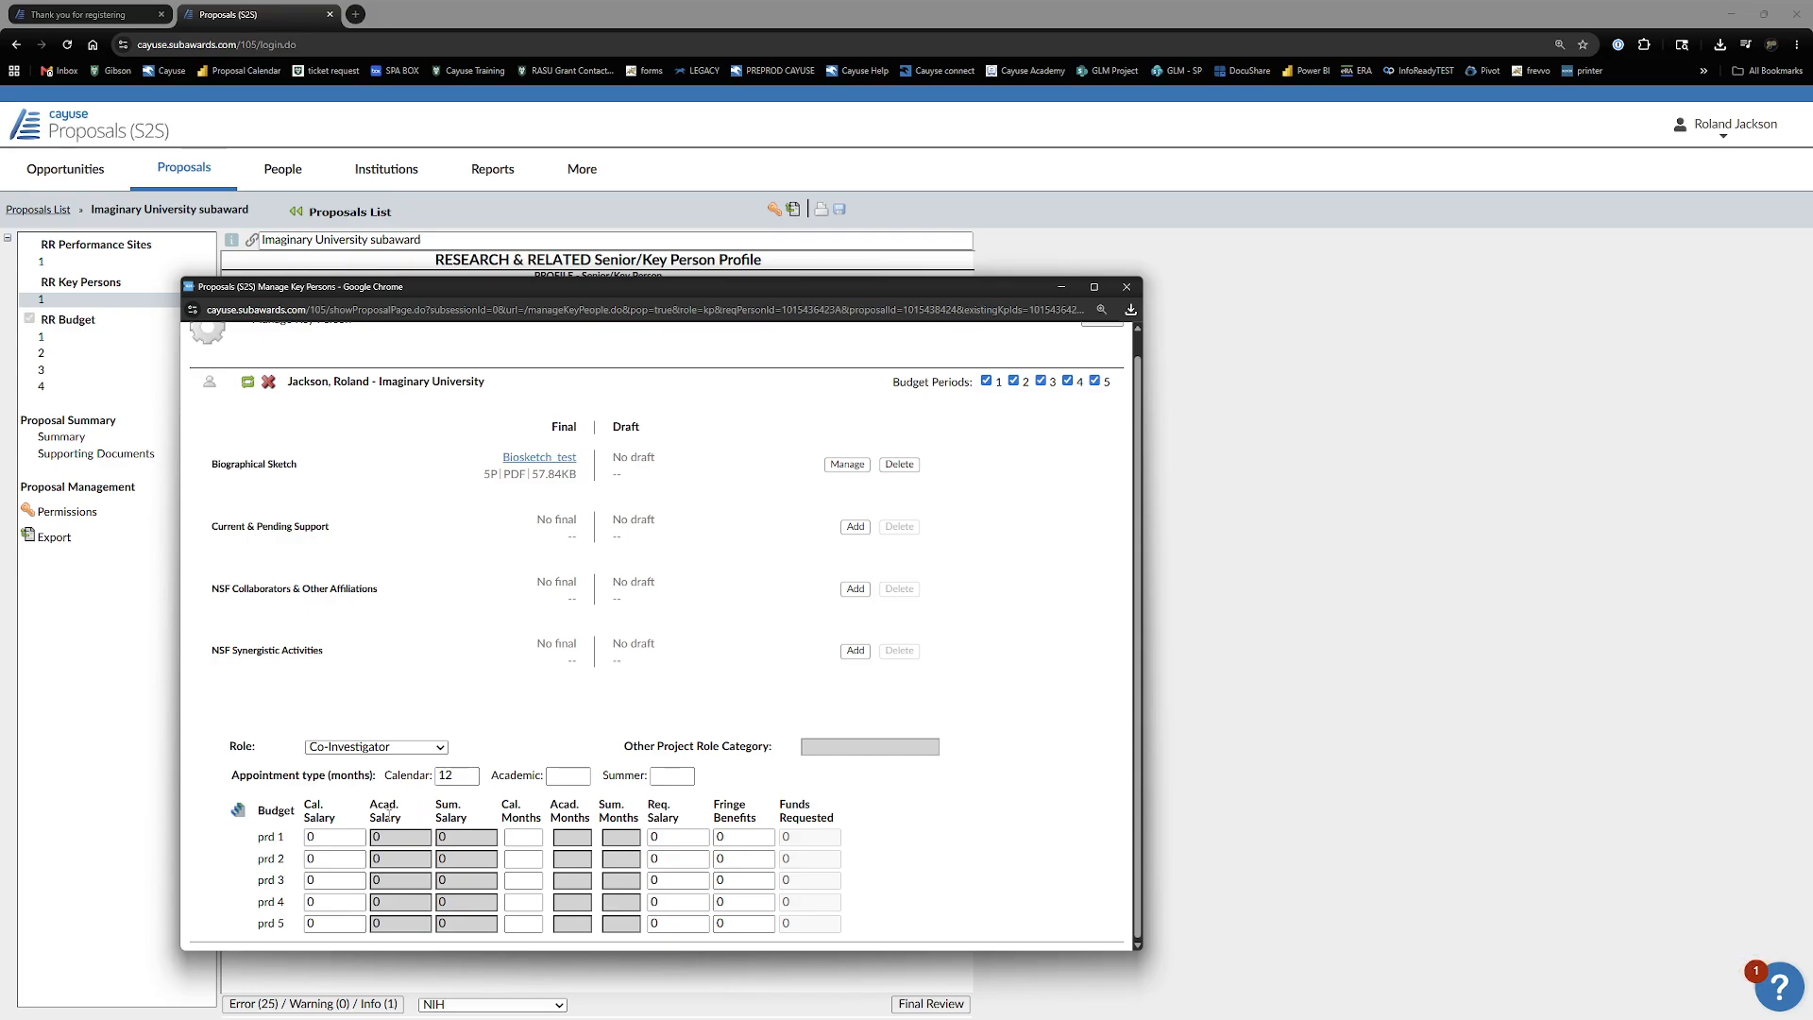
{"action": "double_click", "coordinate": [451, 777]}
{"action": "key", "text": "BackSpace"}
{"action": "left_click", "coordinate": [583, 776]}
{"action": "type", "text": "9"}
{"action": "key", "text": "Tab"}
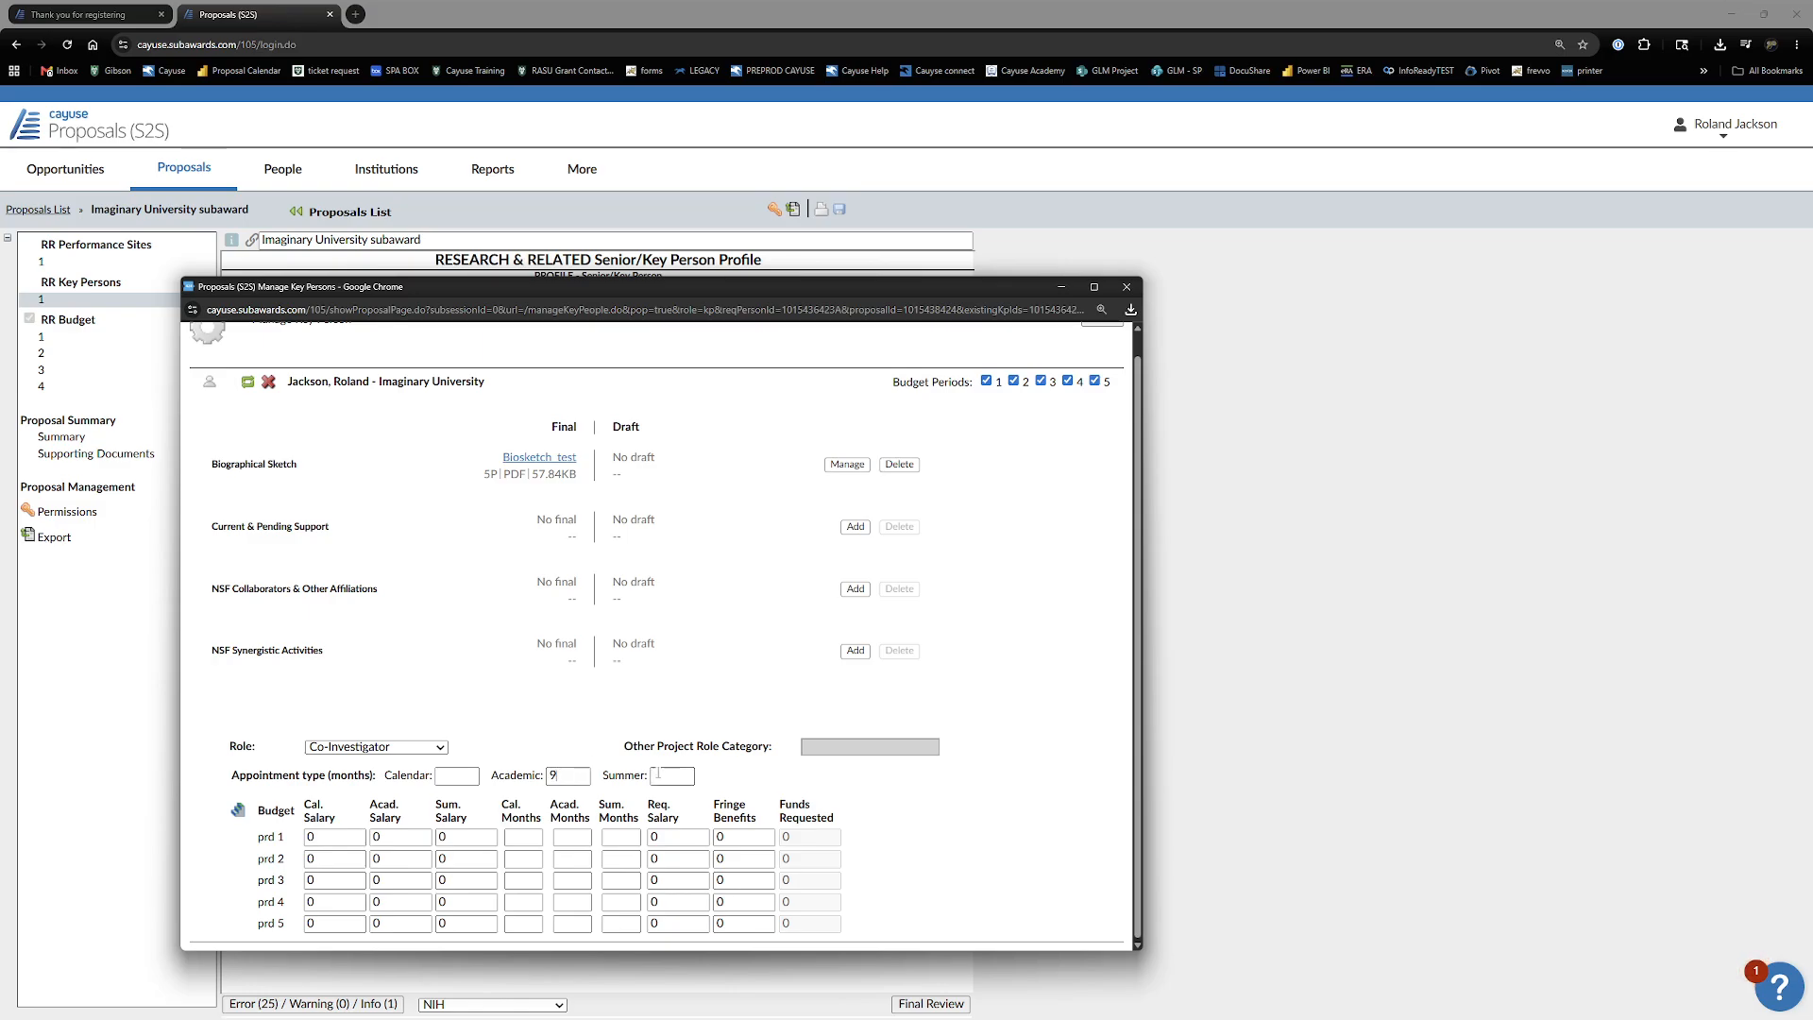
{"action": "type", "text": "3"}
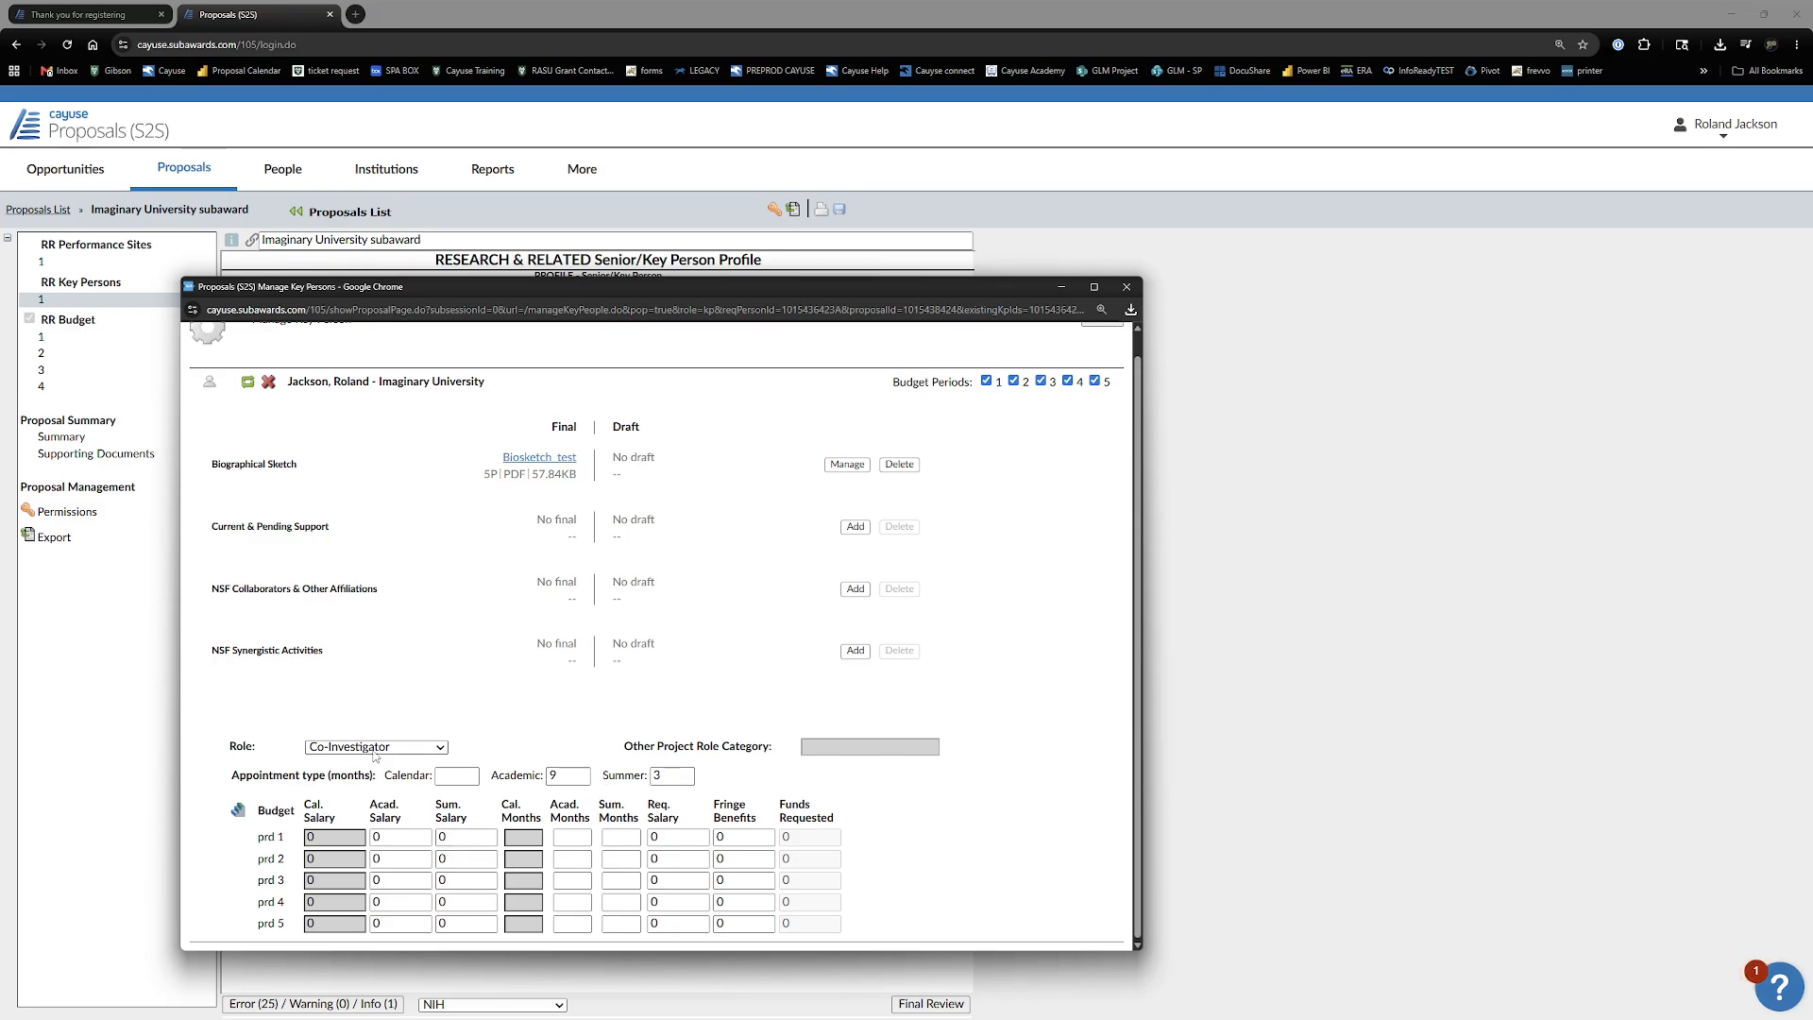
{"action": "key", "text": "BackSpace"}
{"action": "key", "text": "Tab"}
{"action": "key", "text": "BackSpace"}
- Set a 12-month calendar appointment and fill budget period 1 with calendar salary 100,000, 2 calendar months and fringe benefits 2,000
{"action": "left_click", "coordinate": [465, 774]}
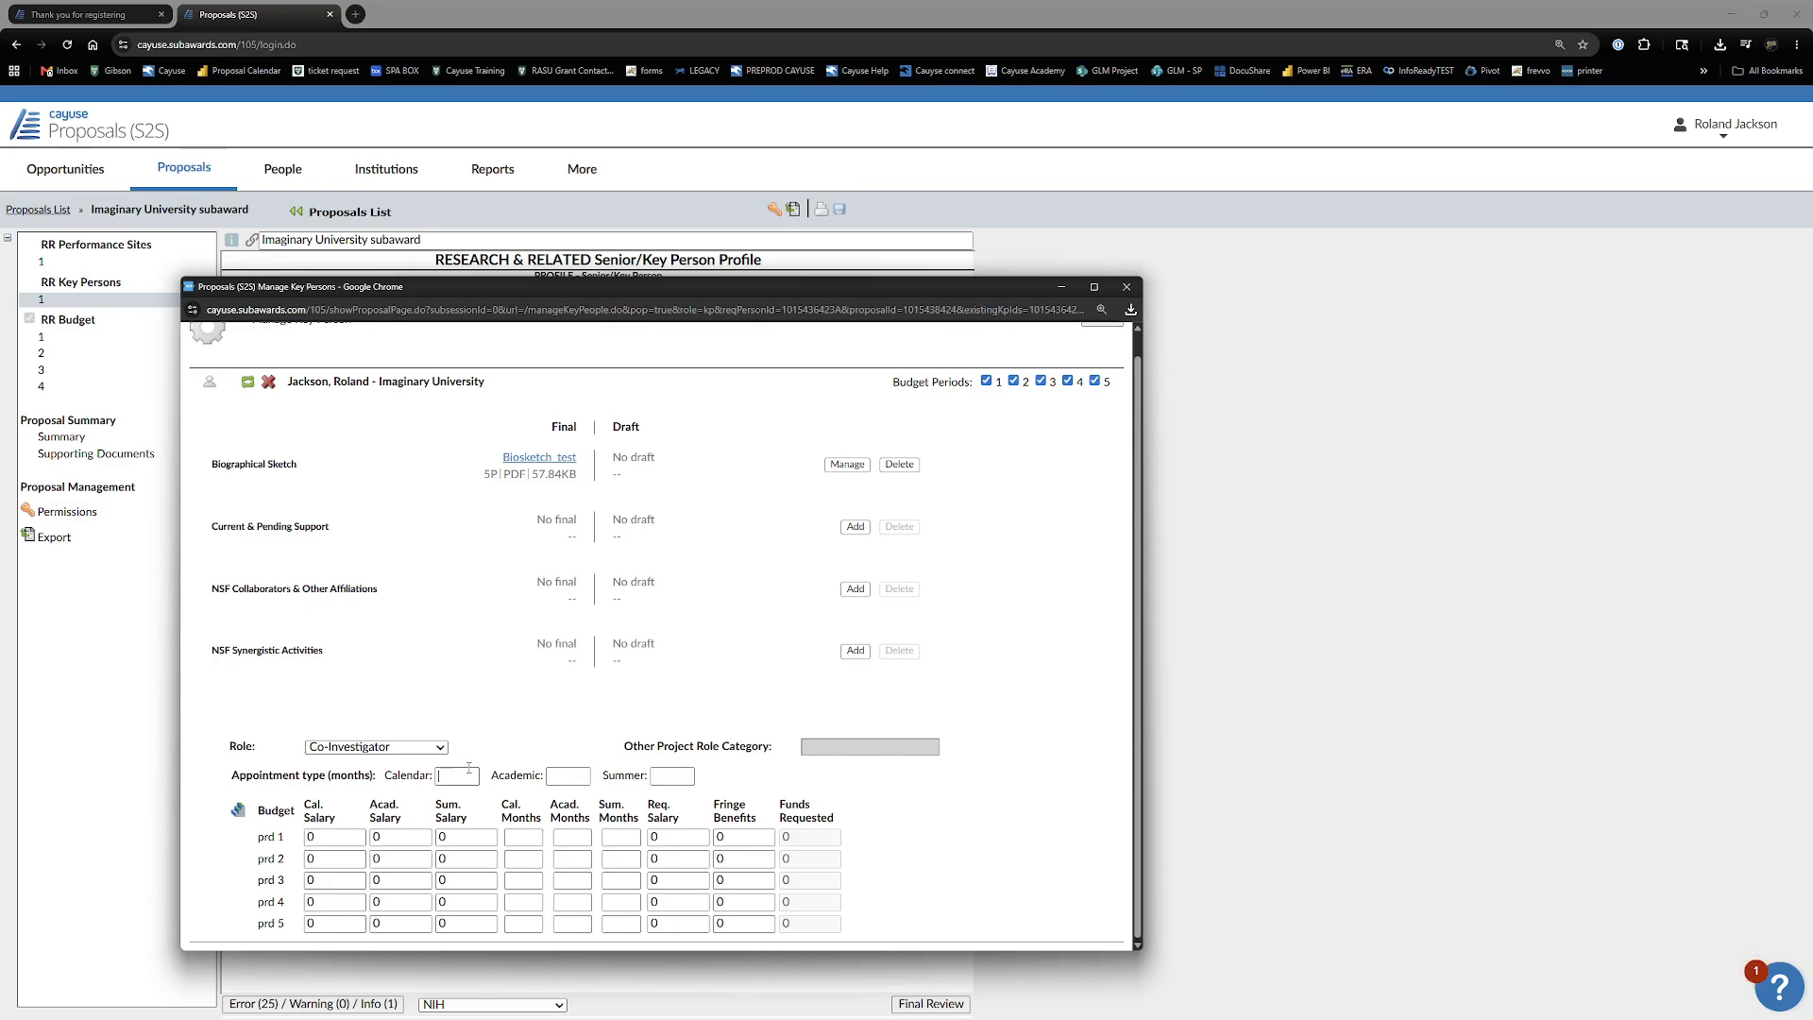
{"action": "type", "text": "12"}
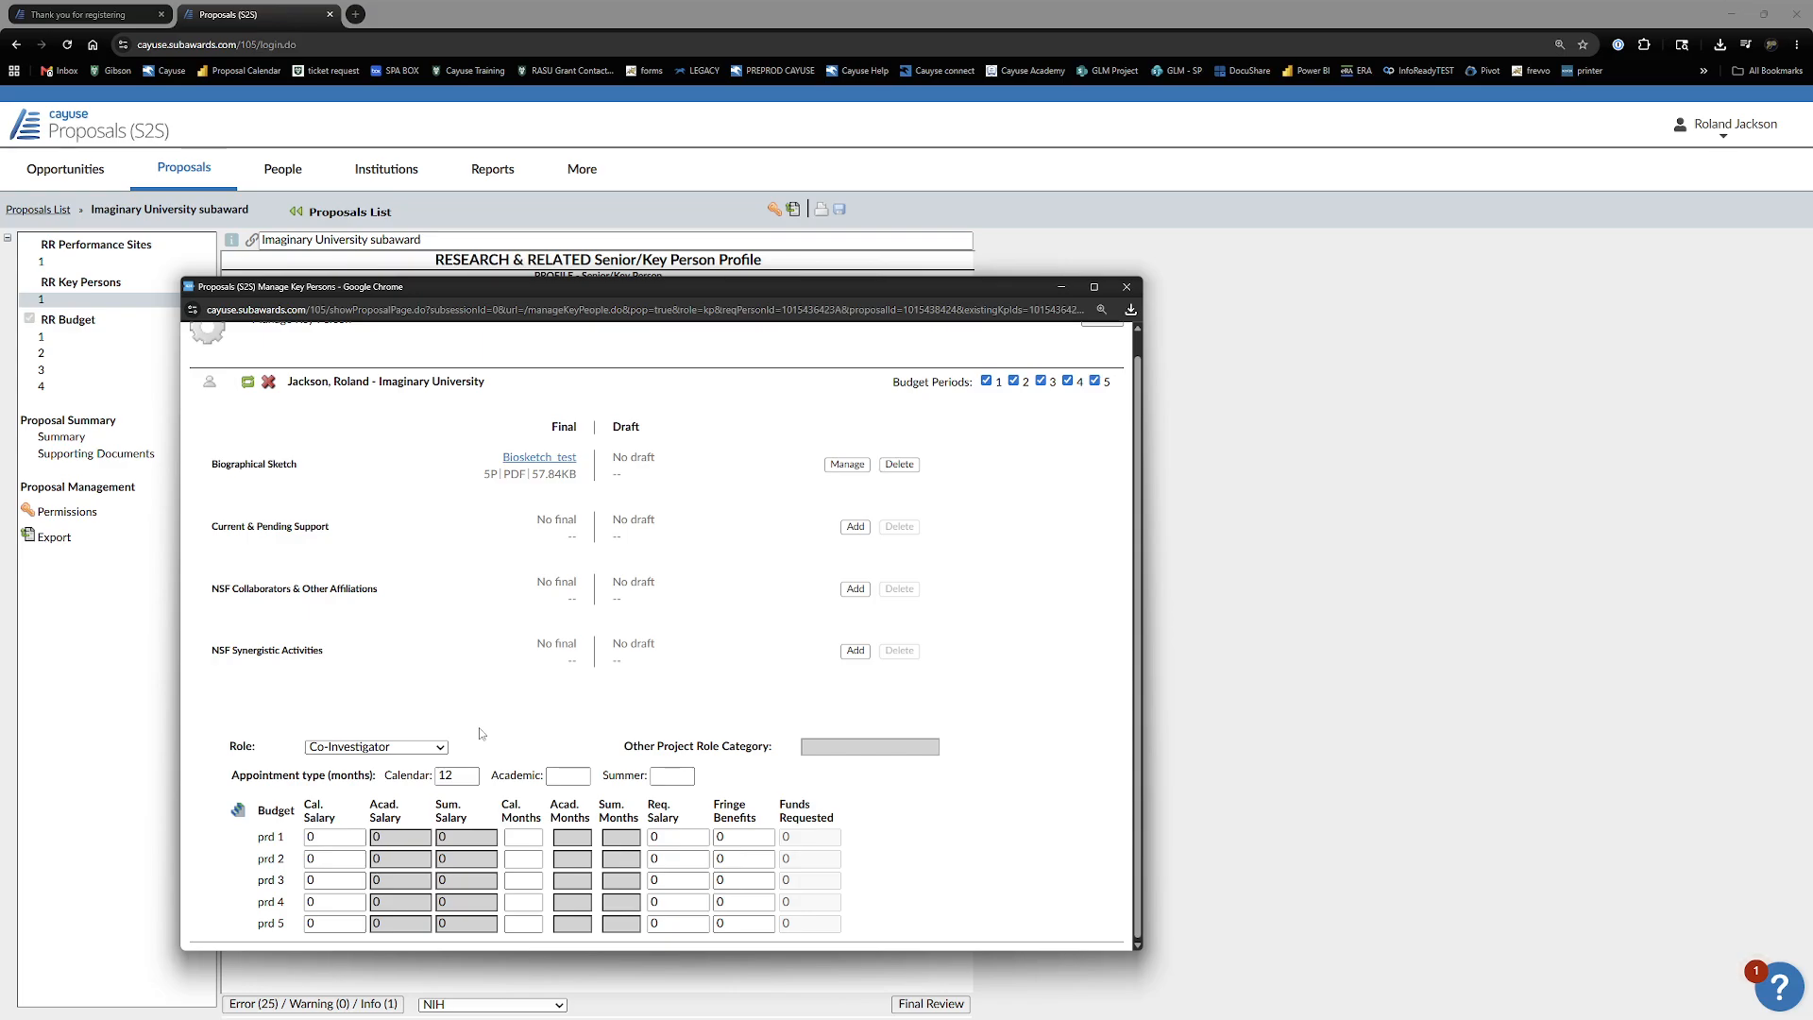
{"action": "left_click", "coordinate": [331, 834]}
{"action": "type", "text": "100000"}
{"action": "left_click", "coordinate": [429, 708]}
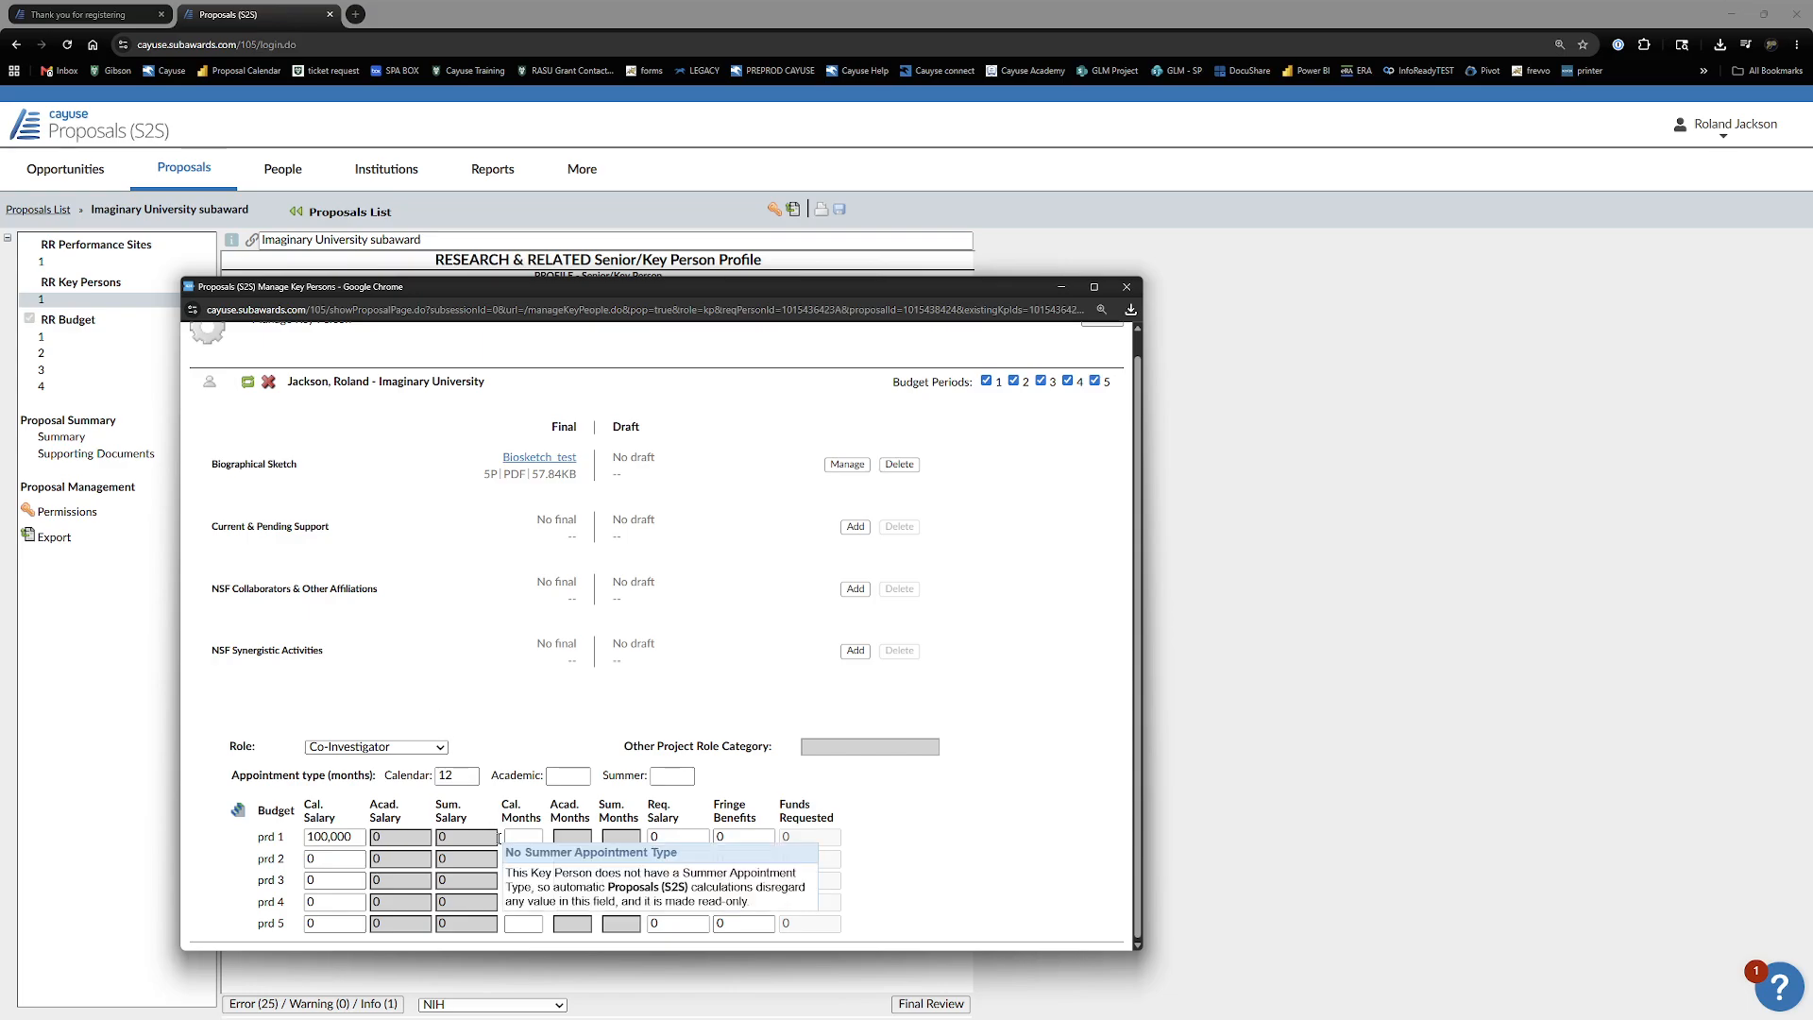
{"action": "type", "text": "2"}
{"action": "left_click", "coordinate": [516, 708]}
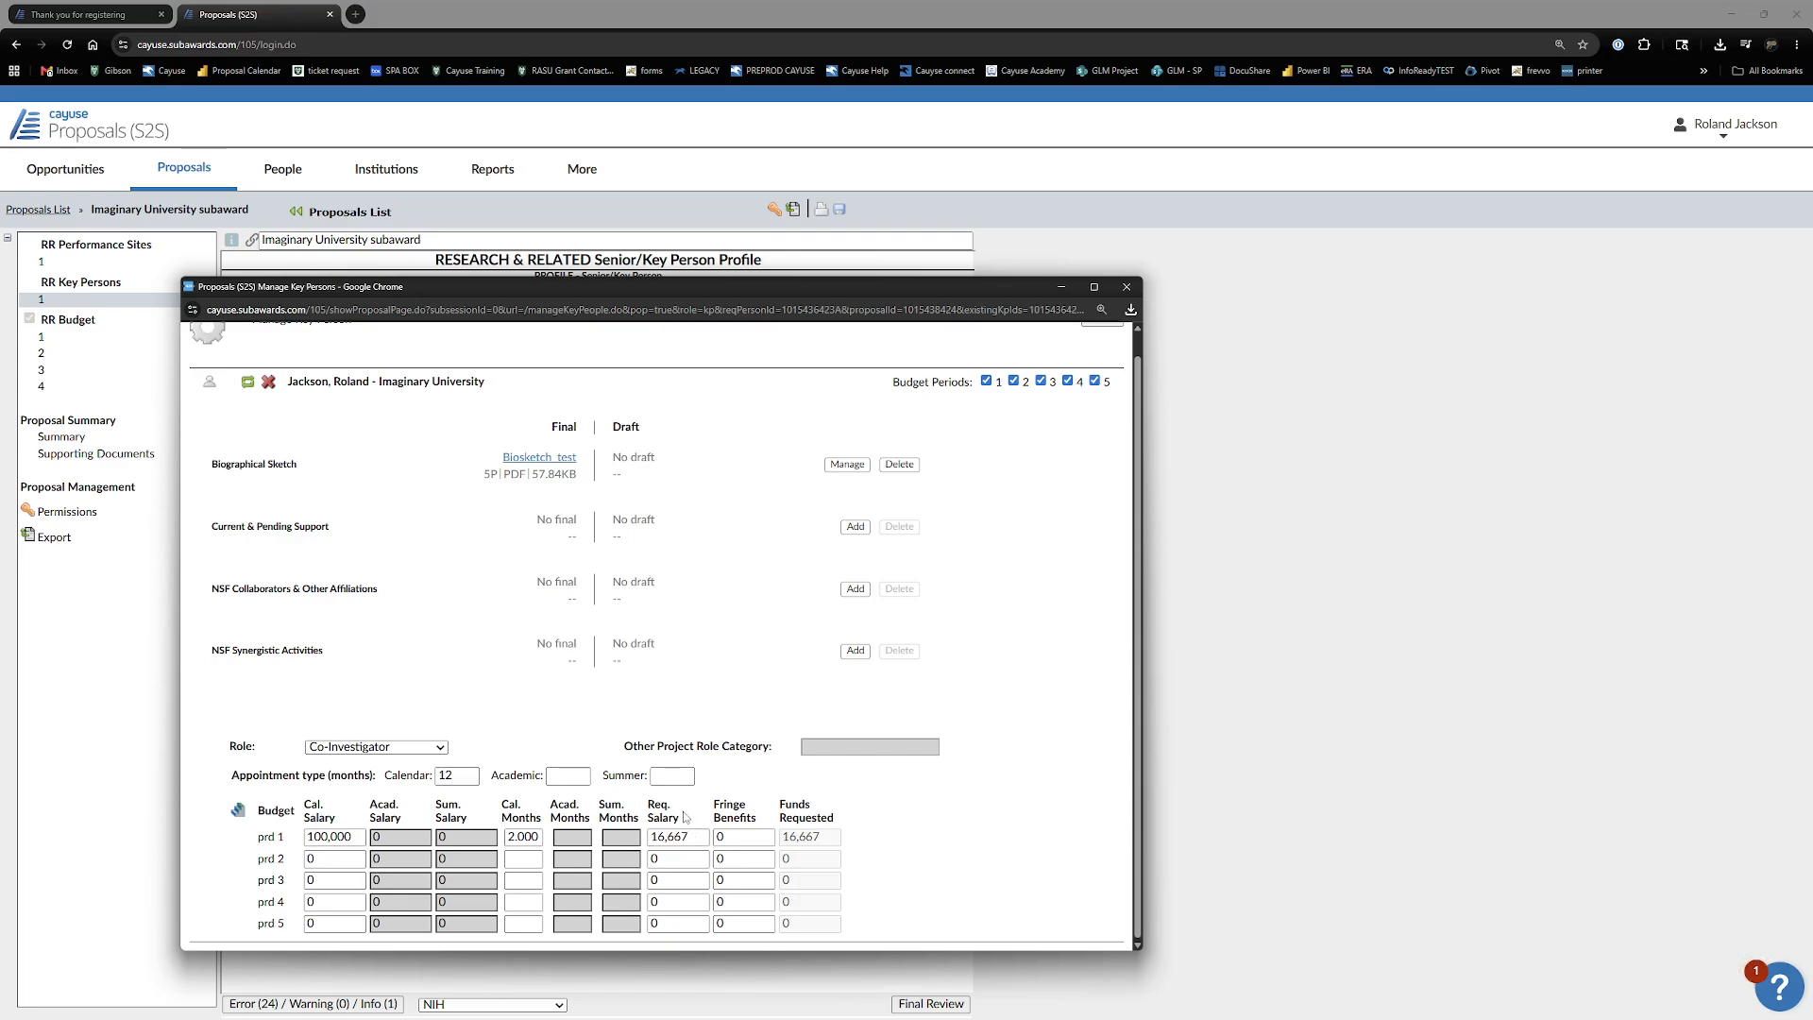
{"action": "left_click", "coordinate": [715, 839]}
{"action": "type", "text": "2000"}
- Copy the period 1 calendar salary of 100,000 into budget periods 2 through 5
{"action": "double_click", "coordinate": [310, 859]}
{"action": "double_click", "coordinate": [362, 837]}
{"action": "key", "text": "ctrl+c"}
{"action": "double_click", "coordinate": [336, 857]}
{"action": "key", "text": "ctrl+v"}
{"action": "double_click", "coordinate": [319, 879]}
{"action": "left_click", "coordinate": [319, 880]}
{"action": "key", "text": "ctrl+v"}
{"action": "left_click_drag", "start_coordinate": [363, 881], "coordinate": [289, 923]}
{"action": "key", "text": "ctrl+v"}
{"action": "key", "text": "ctrl+v"}
{"action": "key", "text": "ctrl+v"}
- Set the calendar months to 2 for budget period 2 and to 3 for periods 3, 4 and 5
{"action": "left_click", "coordinate": [522, 858]}
{"action": "type", "text": "2"}
{"action": "left_click", "coordinate": [524, 881]}
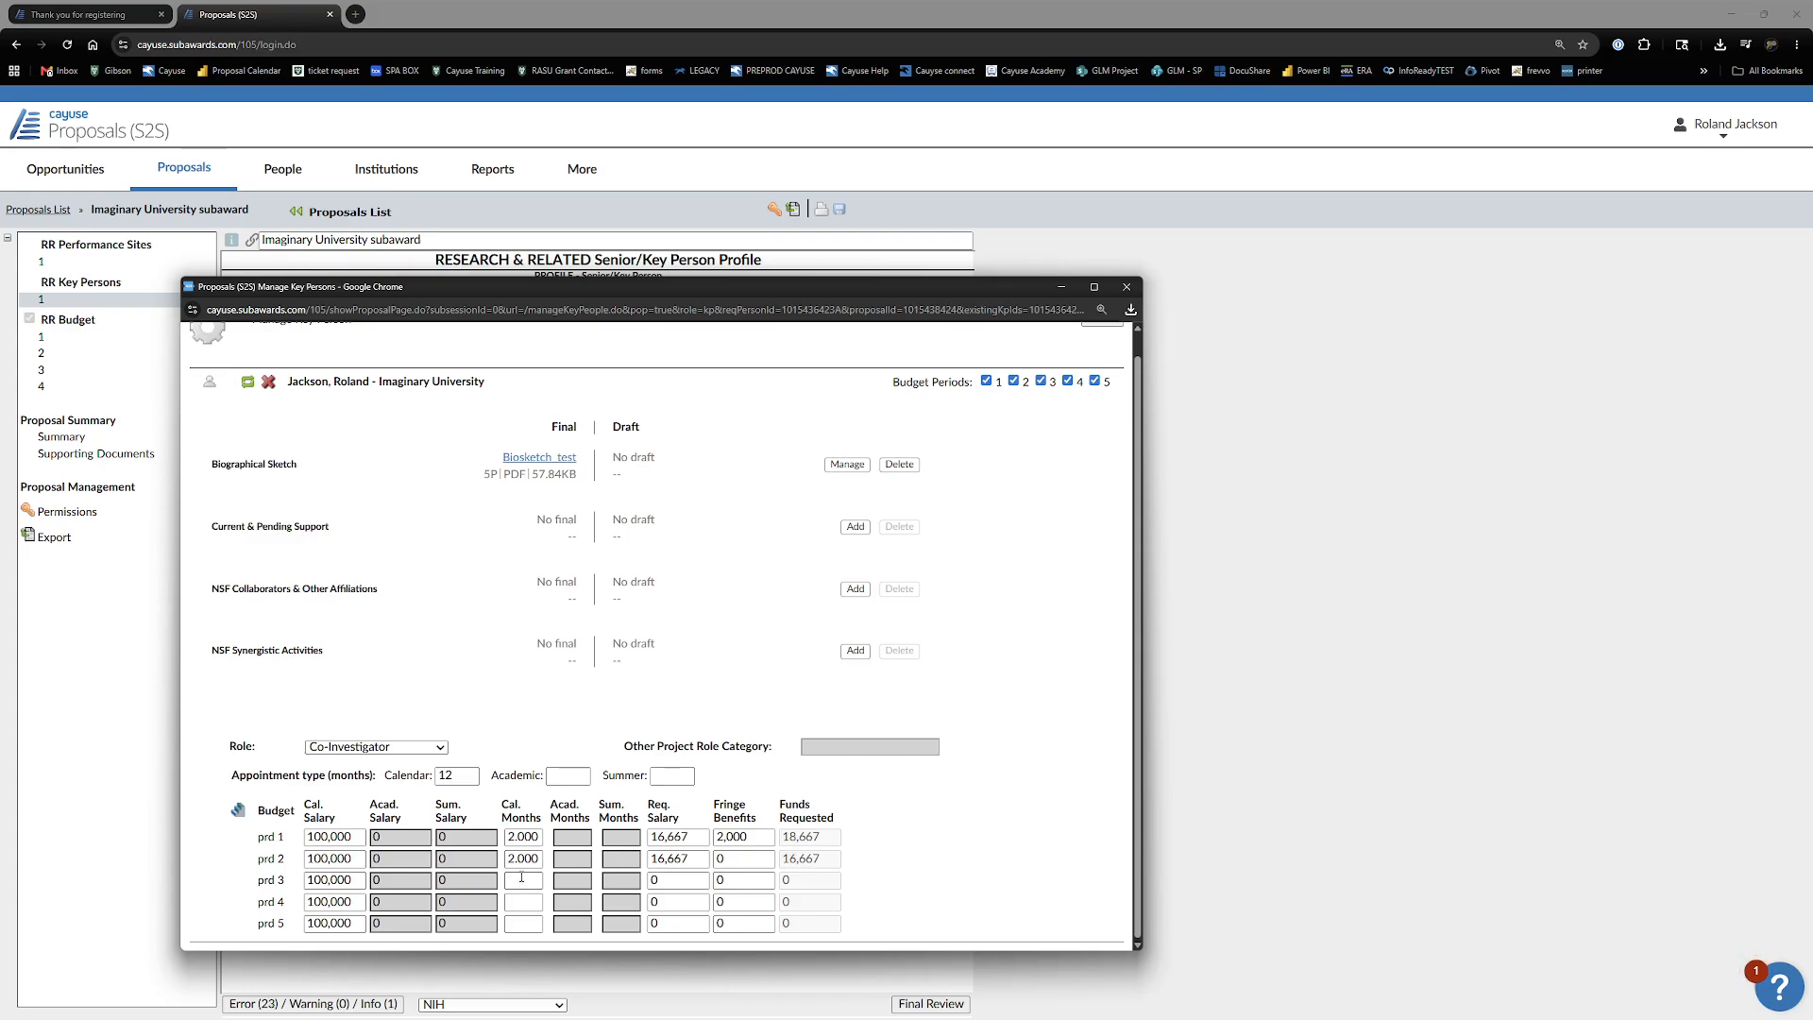
{"action": "type", "text": "3"}
{"action": "left_click", "coordinate": [526, 901]}
{"action": "type", "text": "3"}
{"action": "left_click", "coordinate": [532, 923]}
{"action": "type", "text": "3"}
{"action": "left_click", "coordinate": [671, 902]}
- Set the fringe benefits to 2,000 for budget period 2 and to 3,000 for periods 3, 4 and 5
{"action": "double_click", "coordinate": [720, 859]}
{"action": "double_click", "coordinate": [753, 841]}
{"action": "key", "text": "ctrl+c"}
{"action": "left_click_drag", "start_coordinate": [737, 858], "coordinate": [695, 878]}
{"action": "key", "text": "ctrl+v"}
{"action": "type", "text": "3000"}
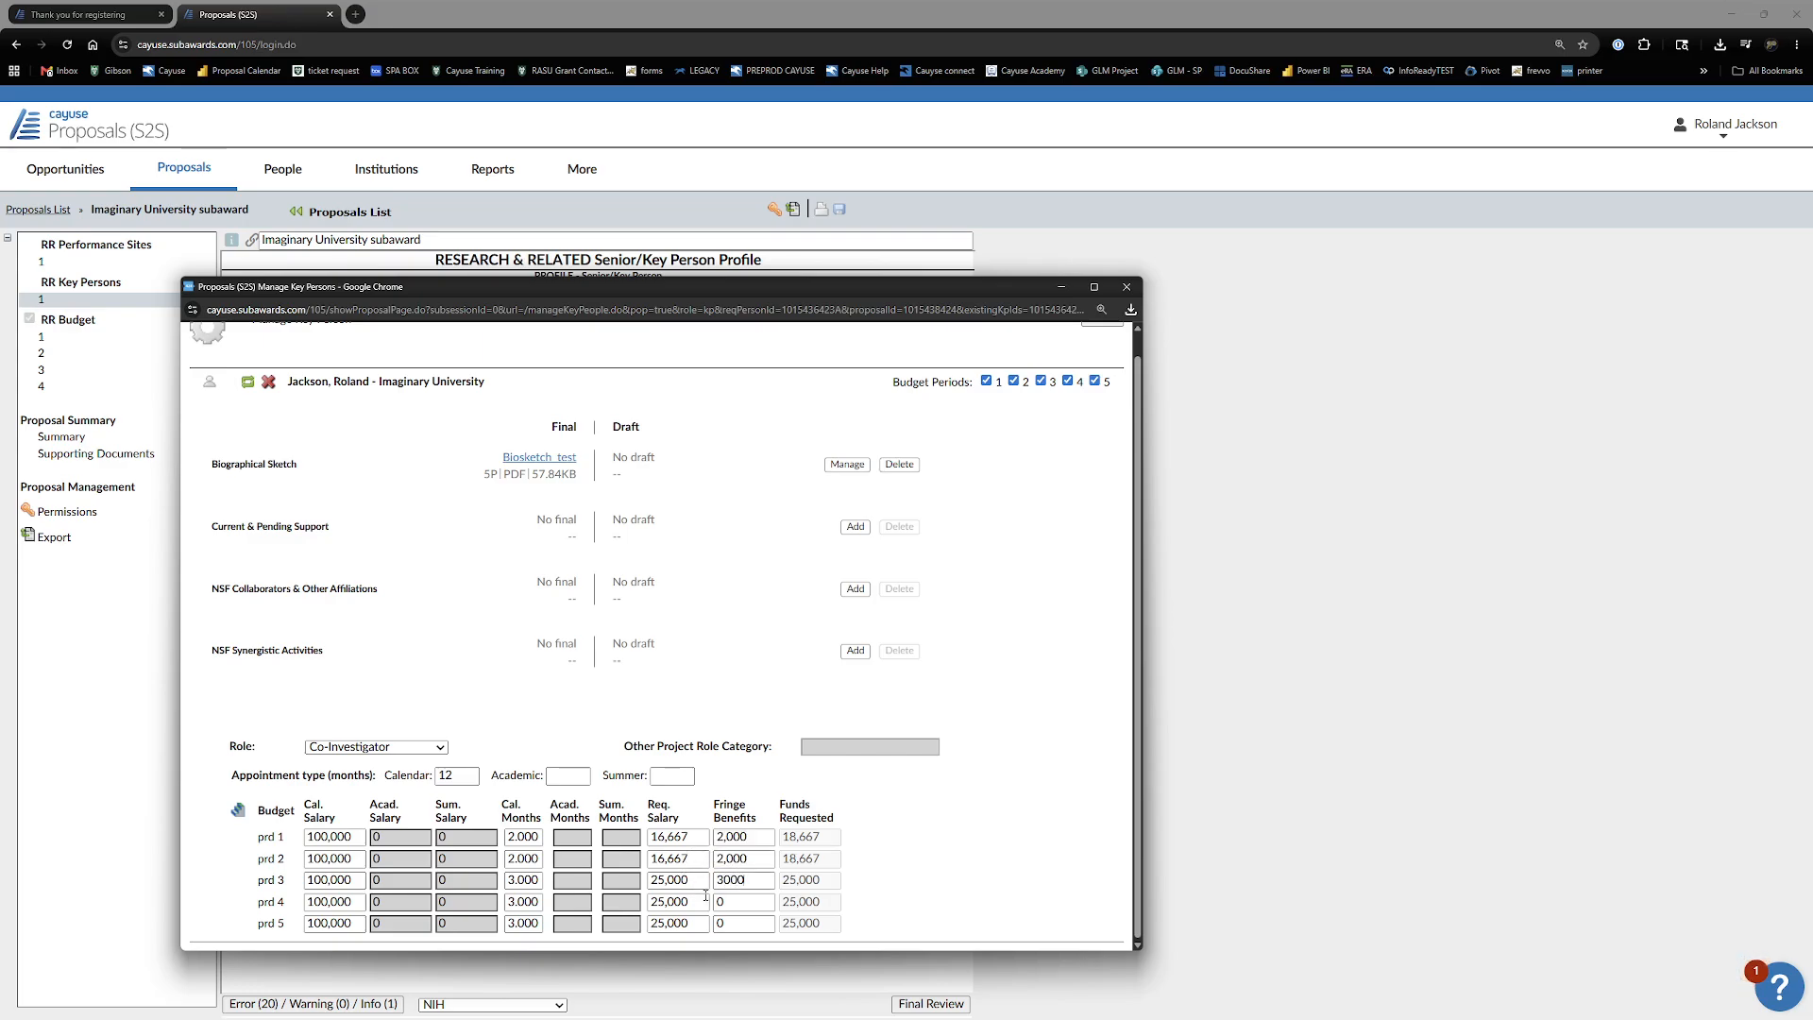
{"action": "key", "text": "BackSpace"}
{"action": "left_click_drag", "start_coordinate": [748, 881], "coordinate": [705, 916]}
{"action": "key", "text": "ctrl+c"}
{"action": "key", "text": "ctrl+v"}
{"action": "key", "text": "ctrl+v"}
- Close the key person's management window and show the proposal's list of validation errors
{"action": "scroll", "coordinate": [973, 766], "scroll_direction": "up", "scroll_amount": 1}
{"action": "scroll", "coordinate": [957, 765], "scroll_direction": "down", "scroll_amount": 1}
{"action": "scroll", "coordinate": [1124, 755], "scroll_direction": "up", "scroll_amount": 1}
{"action": "scroll", "coordinate": [1096, 605], "scroll_direction": "down", "scroll_amount": 1}
{"action": "scroll", "coordinate": [1096, 472], "scroll_direction": "up", "scroll_amount": 1}
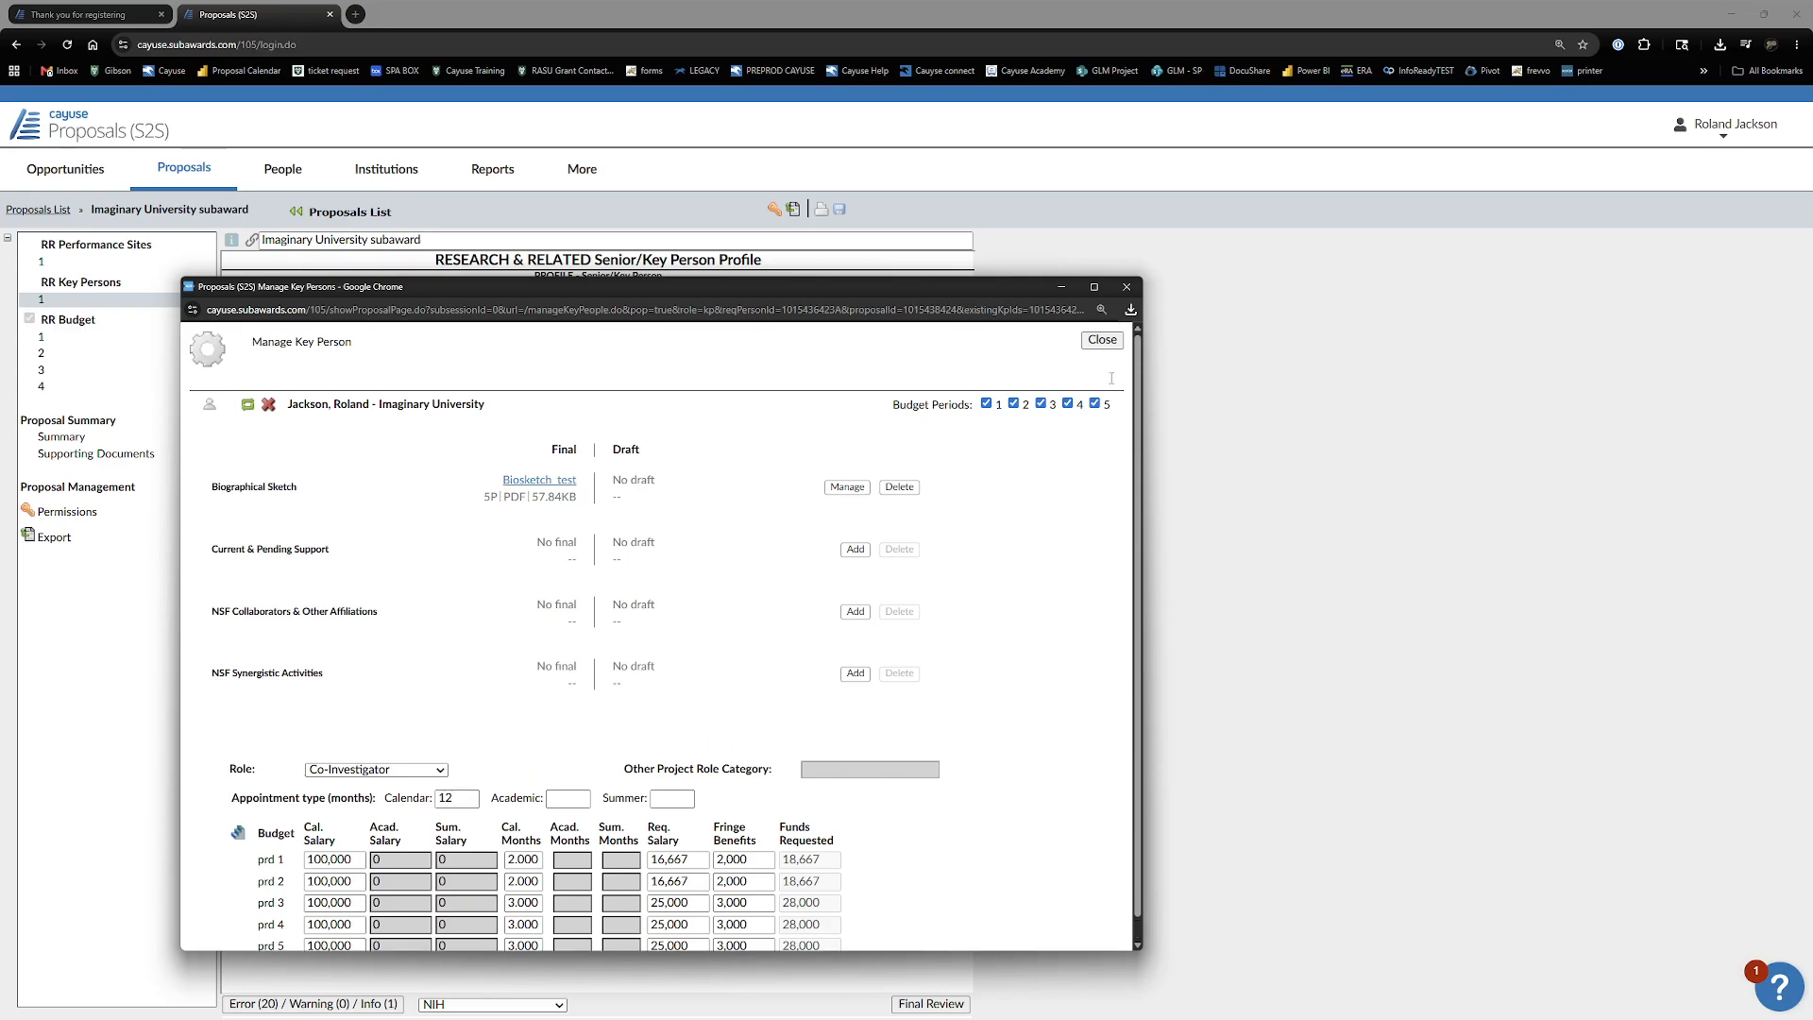
{"action": "left_click", "coordinate": [1102, 341]}
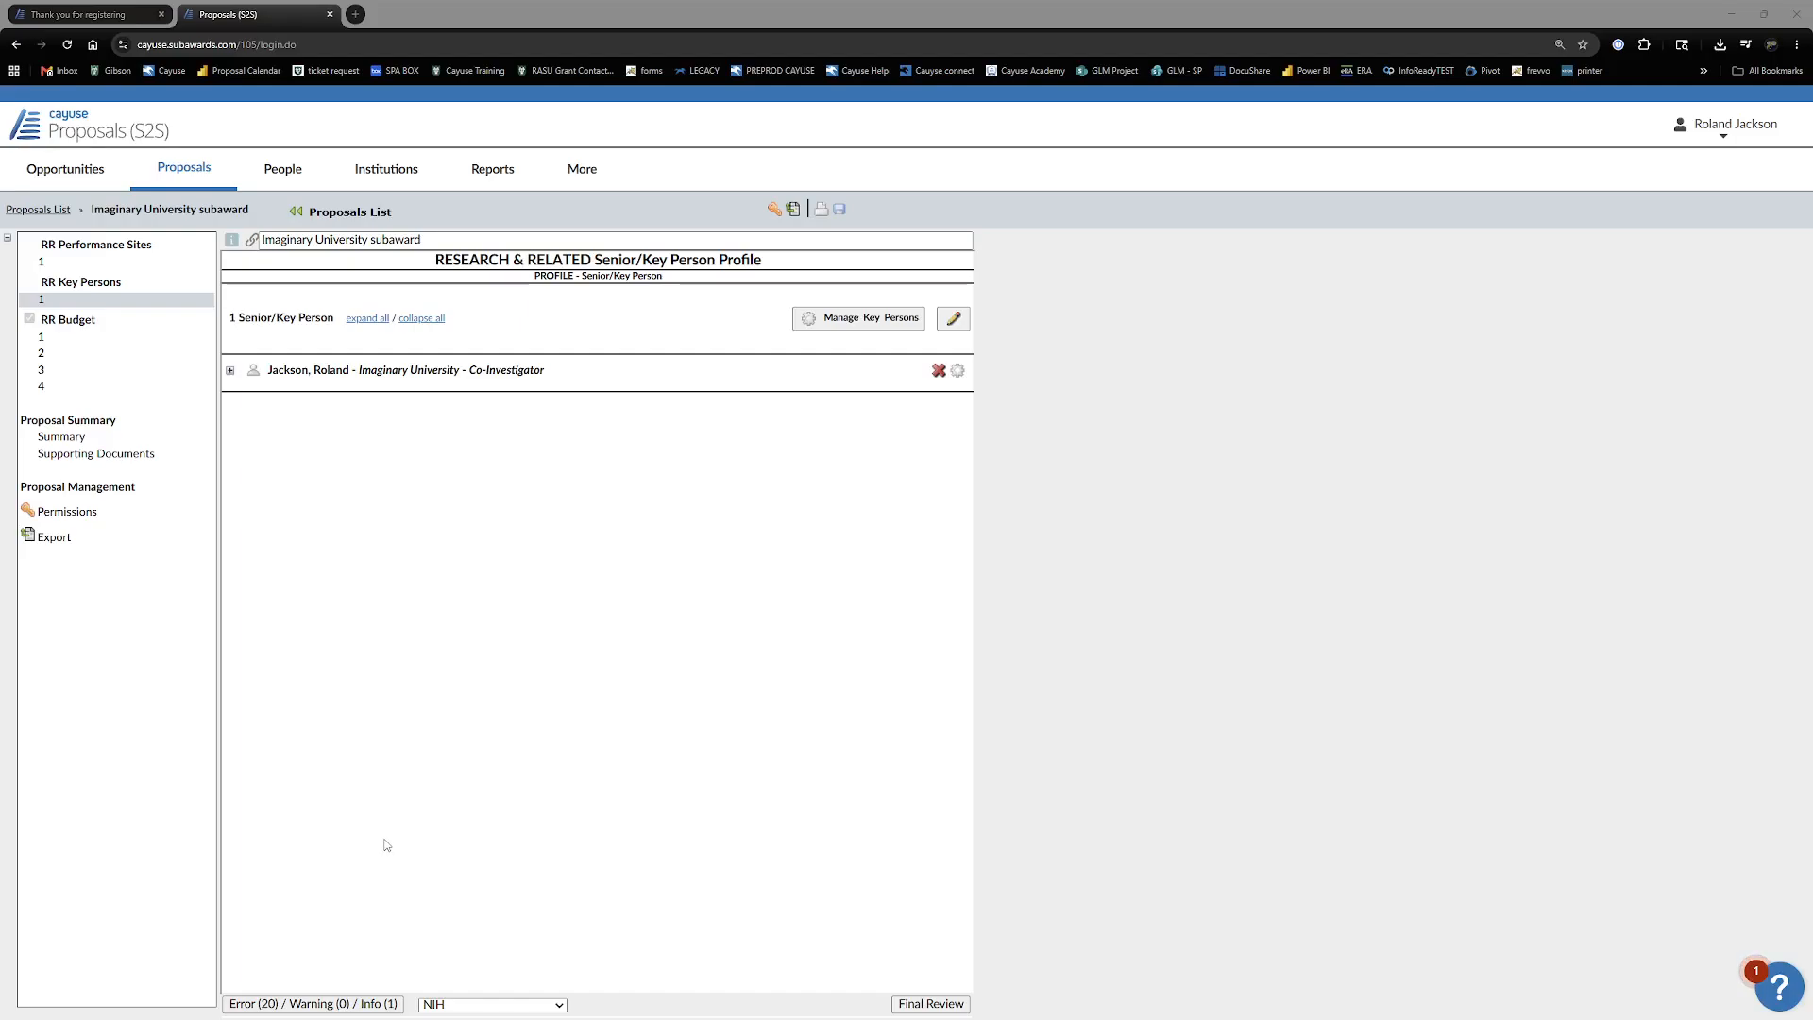
{"action": "left_click", "coordinate": [271, 1005]}
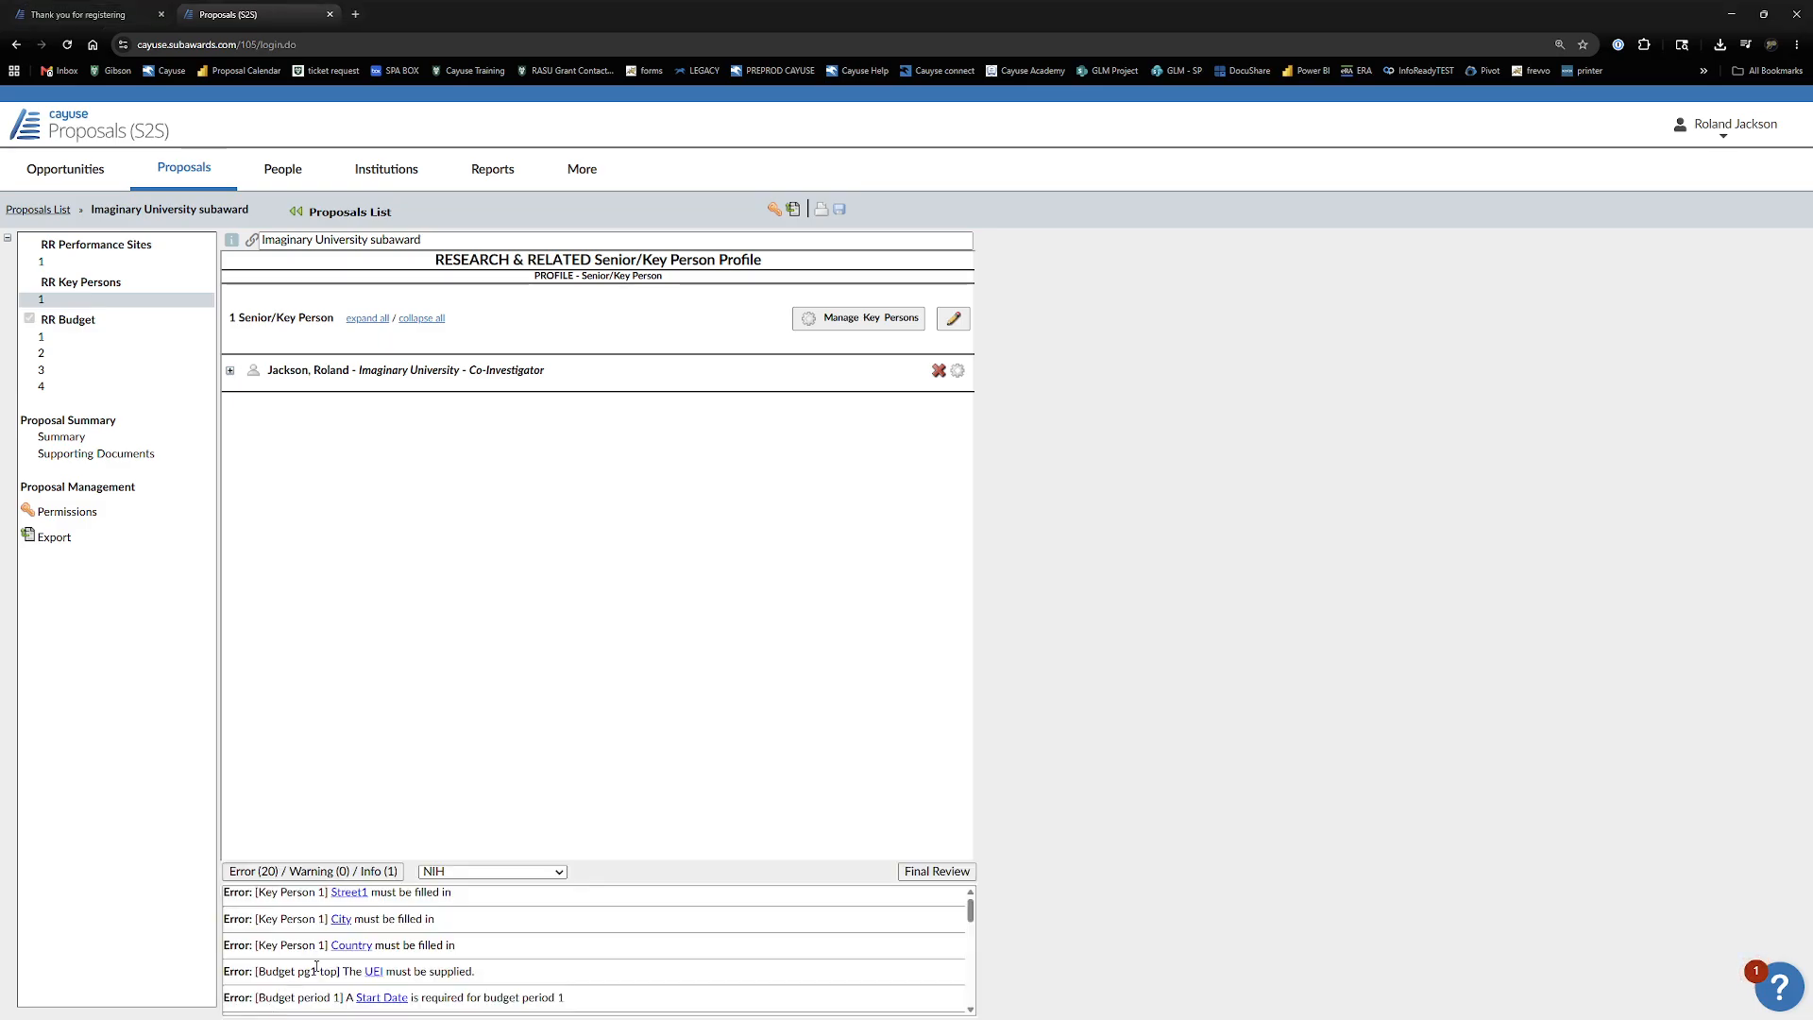
- Complete the key person's profile with the position Professor, the department Biology and the required address fields
{"action": "left_click", "coordinate": [348, 892]}
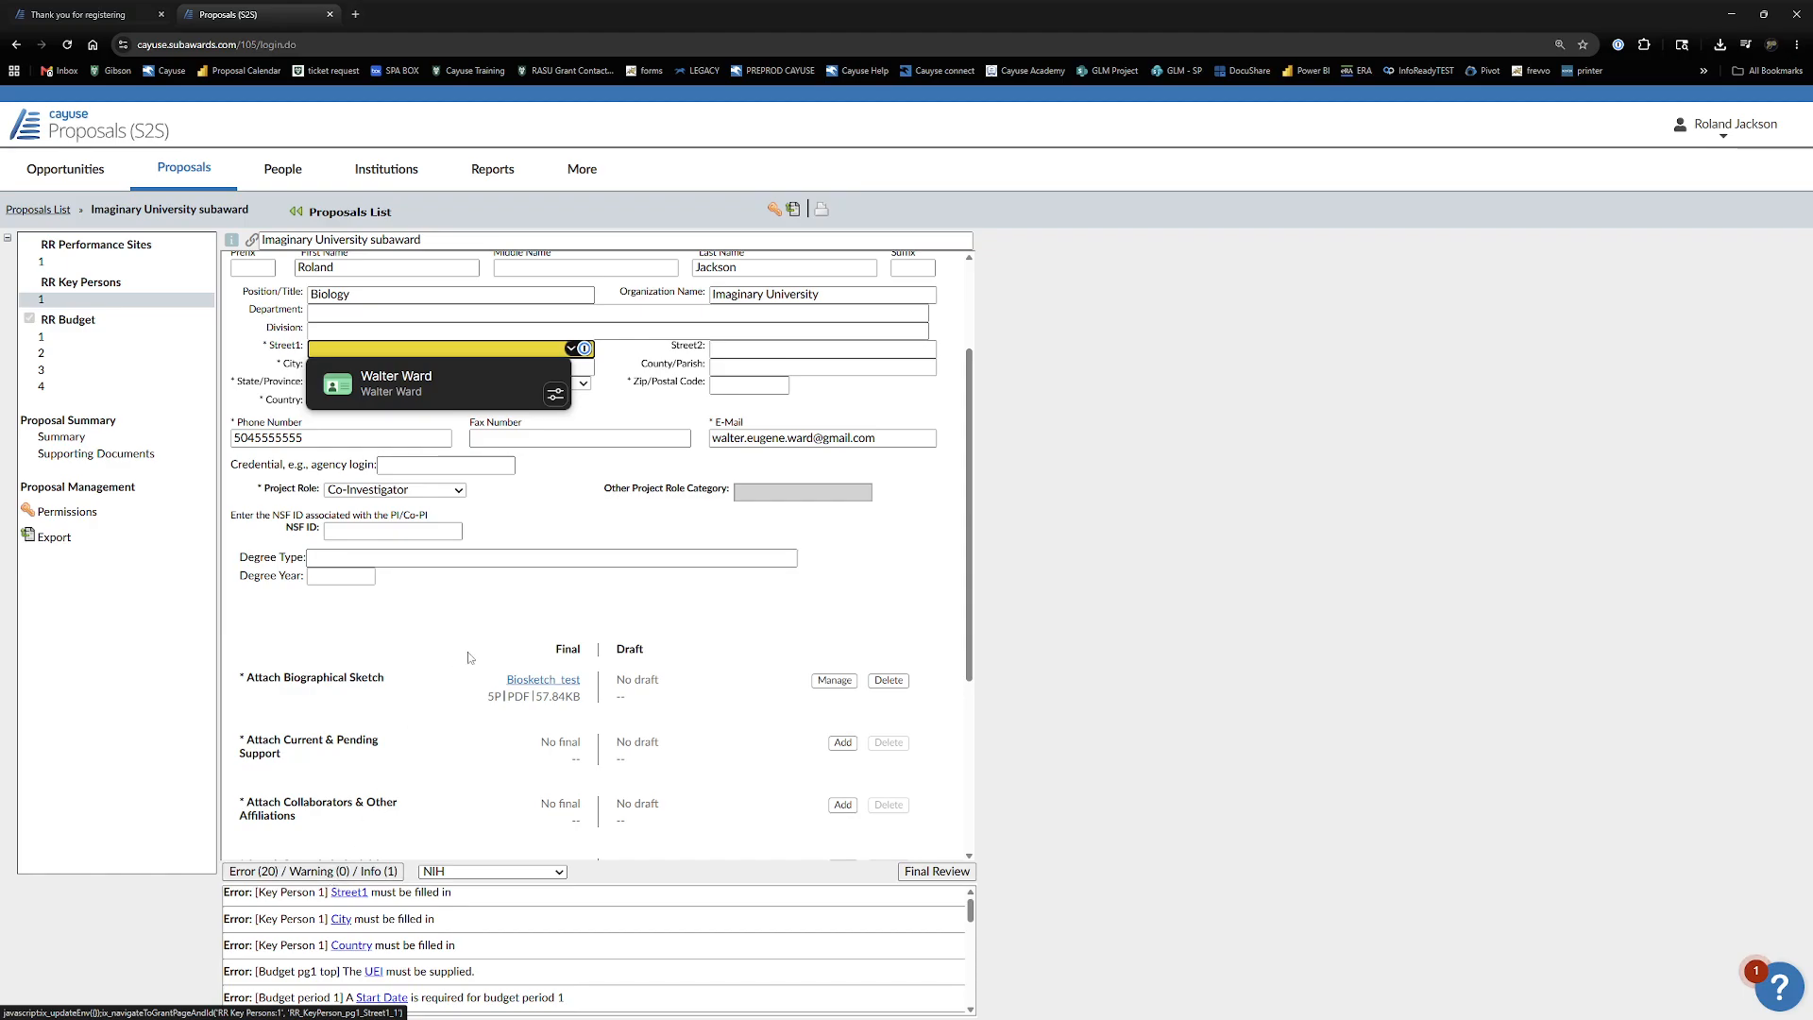
{"action": "scroll", "coordinate": [455, 667], "scroll_direction": "up", "scroll_amount": 2}
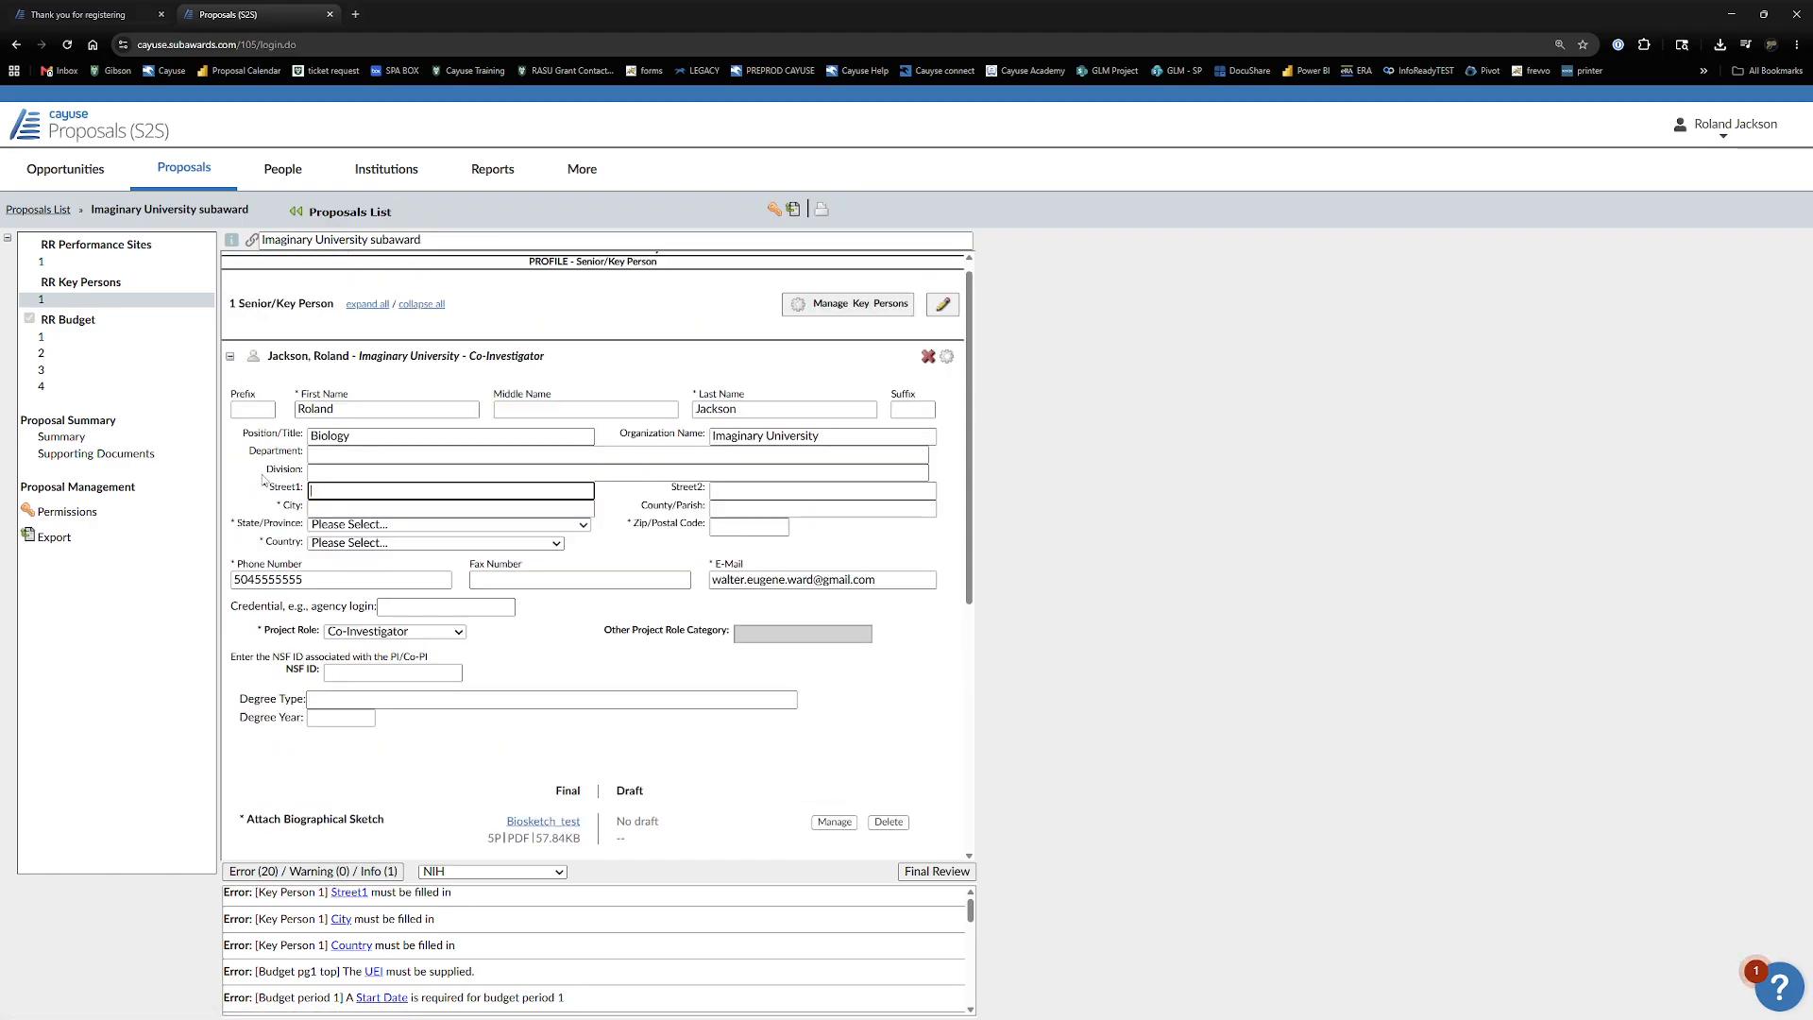
{"action": "left_click", "coordinate": [230, 357]}
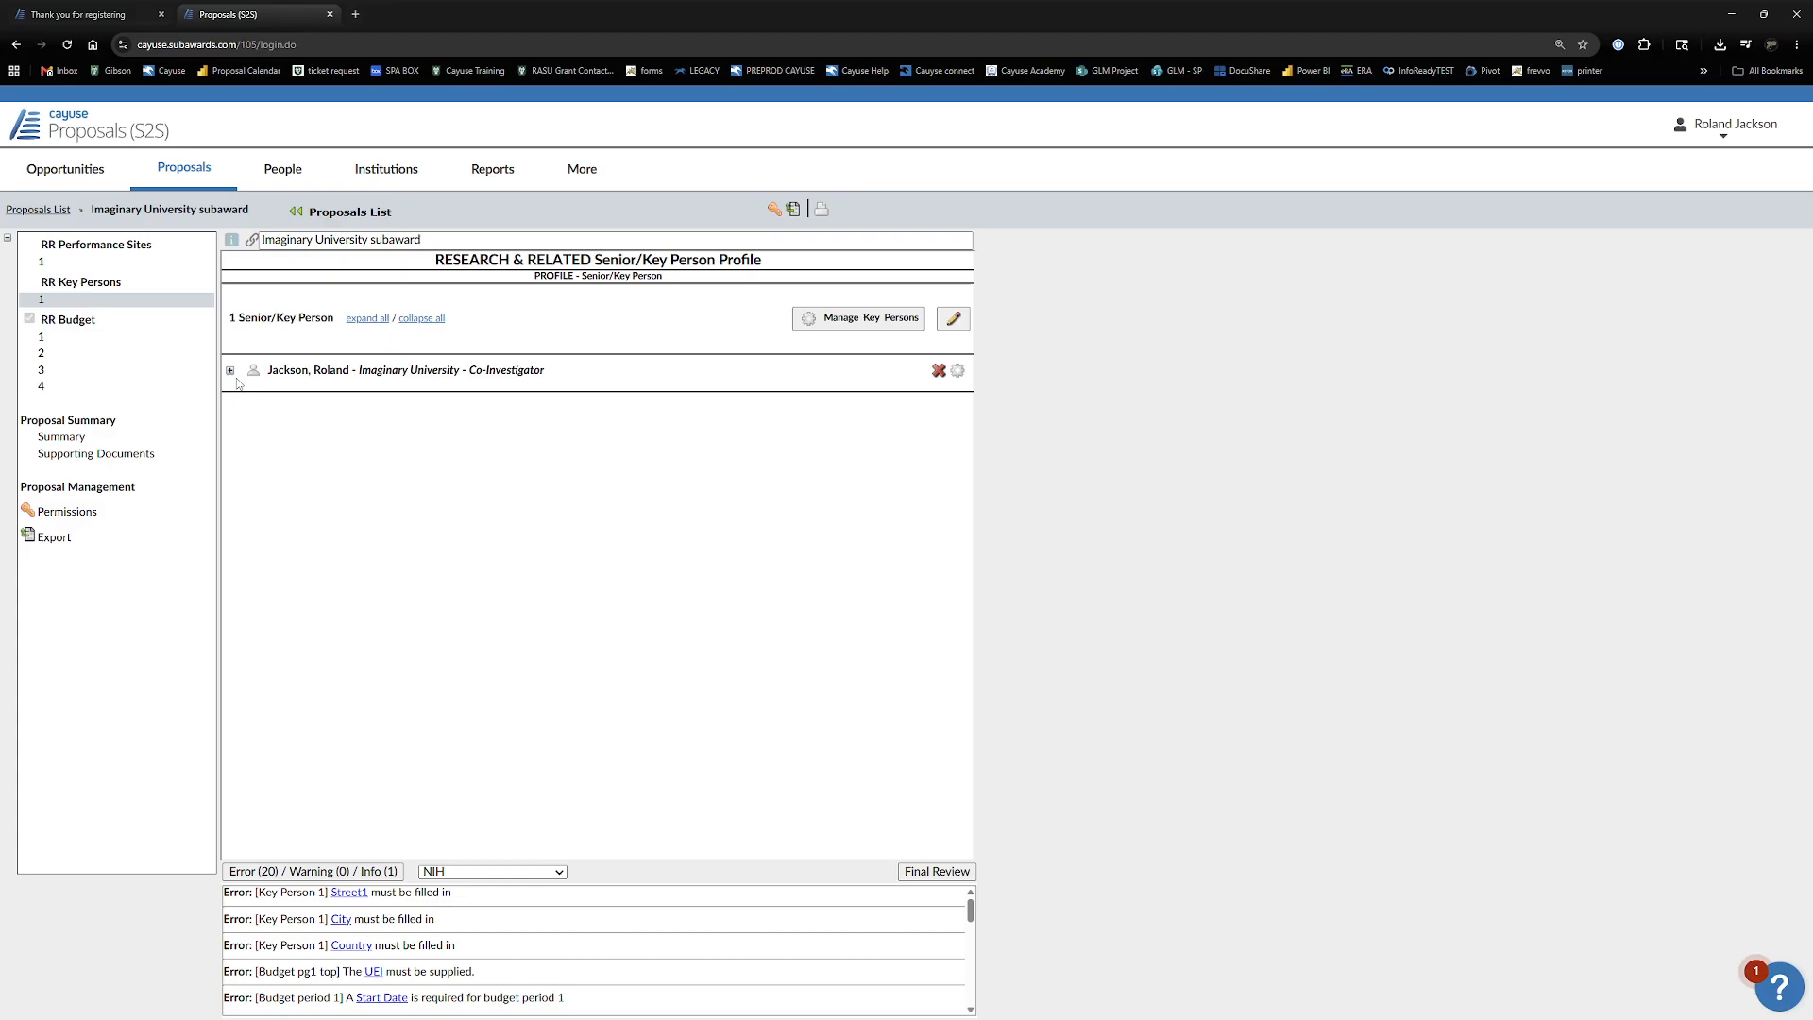
{"action": "left_click", "coordinate": [231, 371]}
{"action": "left_click", "coordinate": [230, 371]}
{"action": "left_click", "coordinate": [230, 372]}
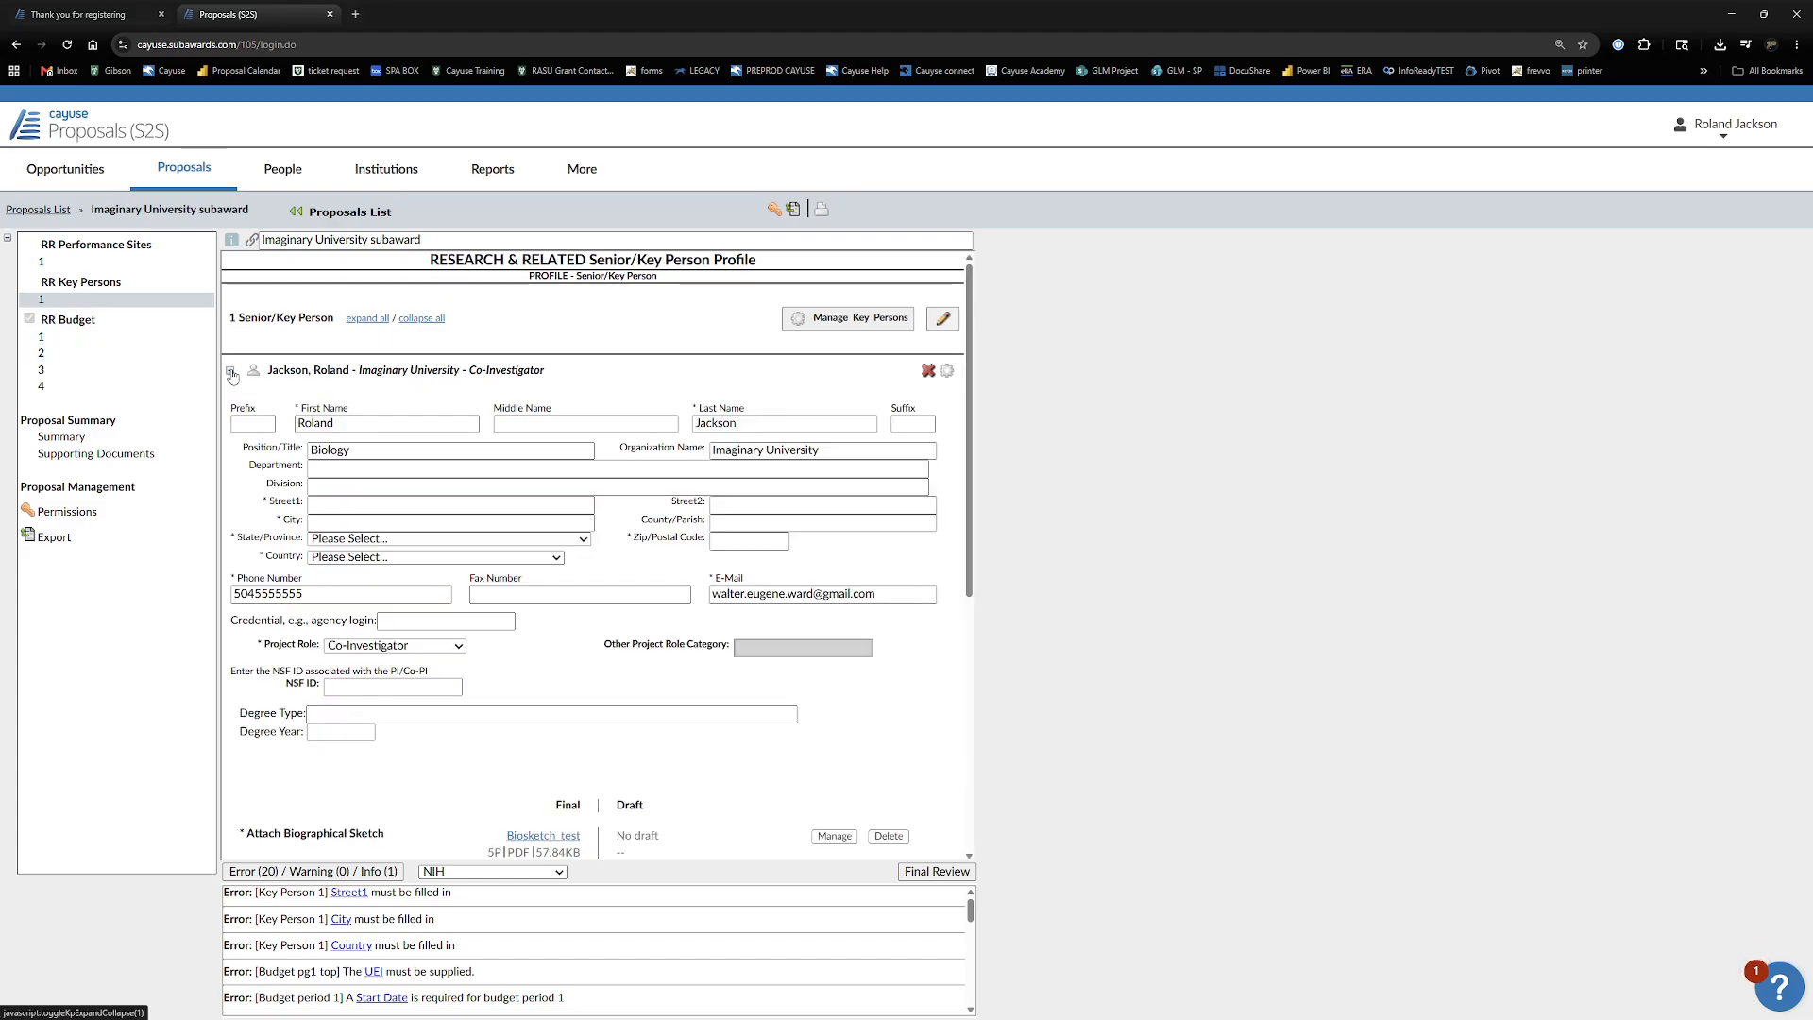
{"action": "left_click", "coordinate": [349, 892]}
{"action": "left_click", "coordinate": [612, 407]}
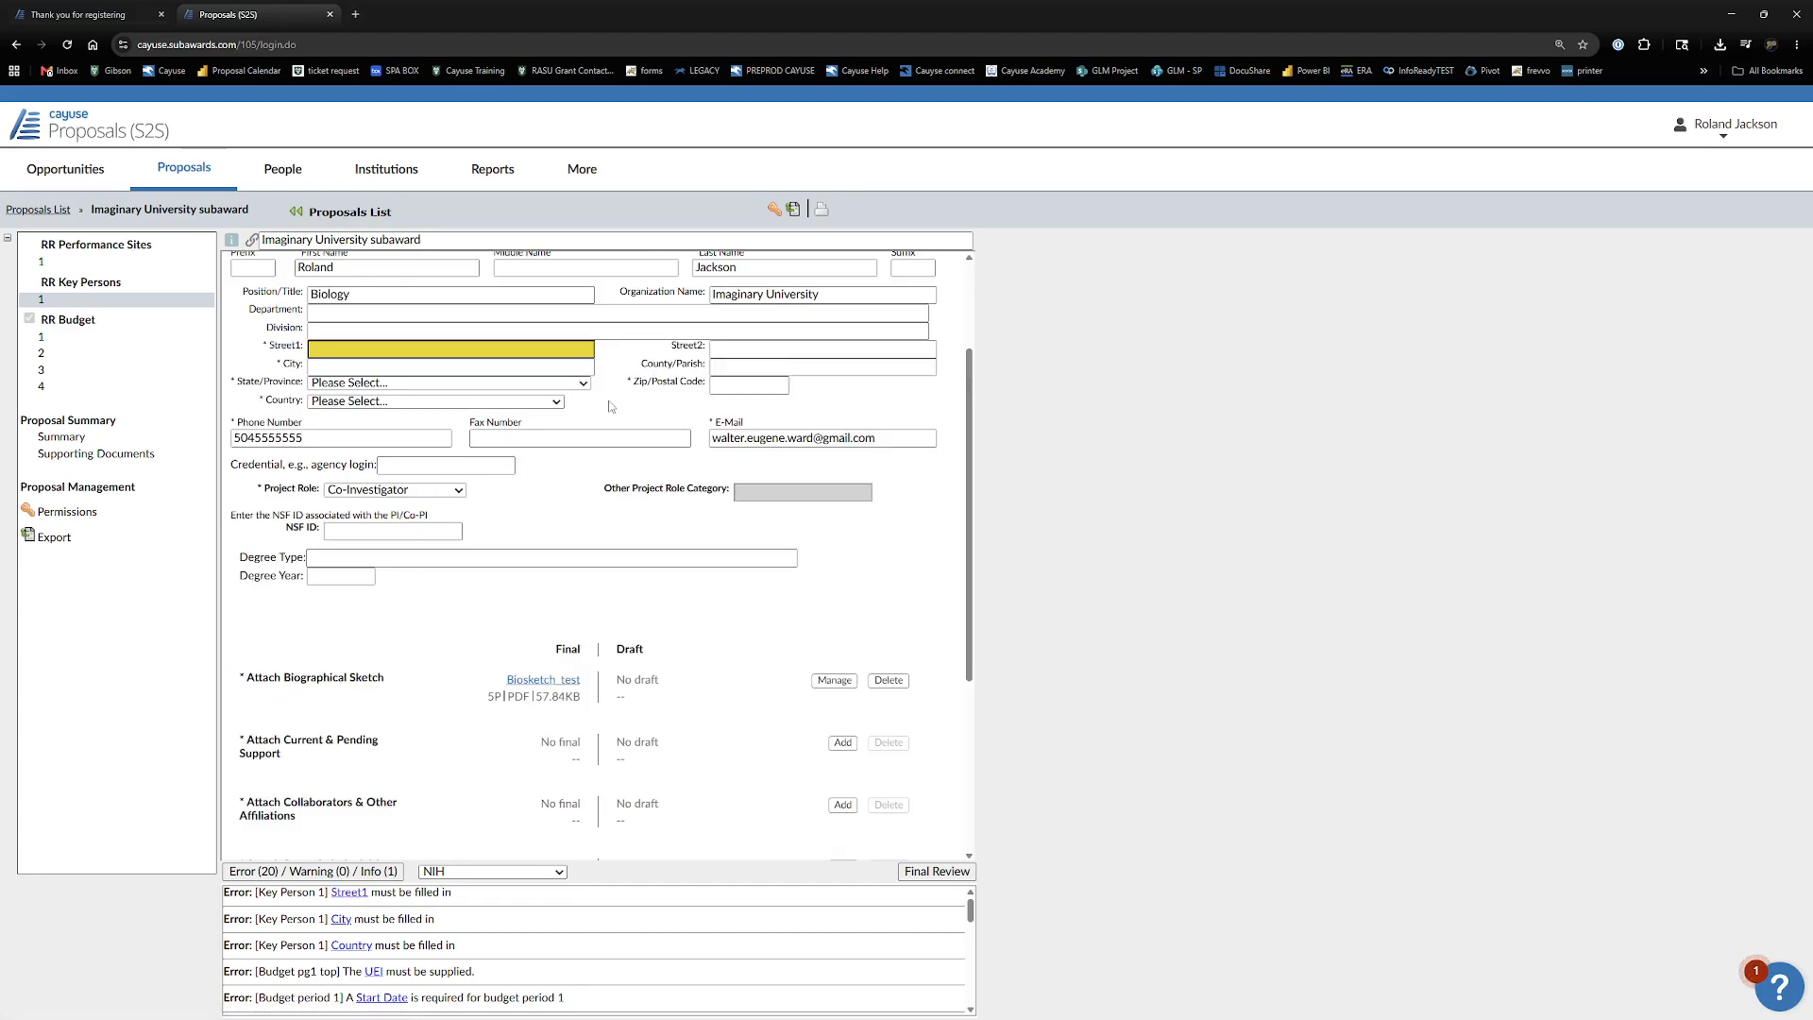
{"action": "scroll", "coordinate": [612, 407], "scroll_direction": "up", "scroll_amount": 1}
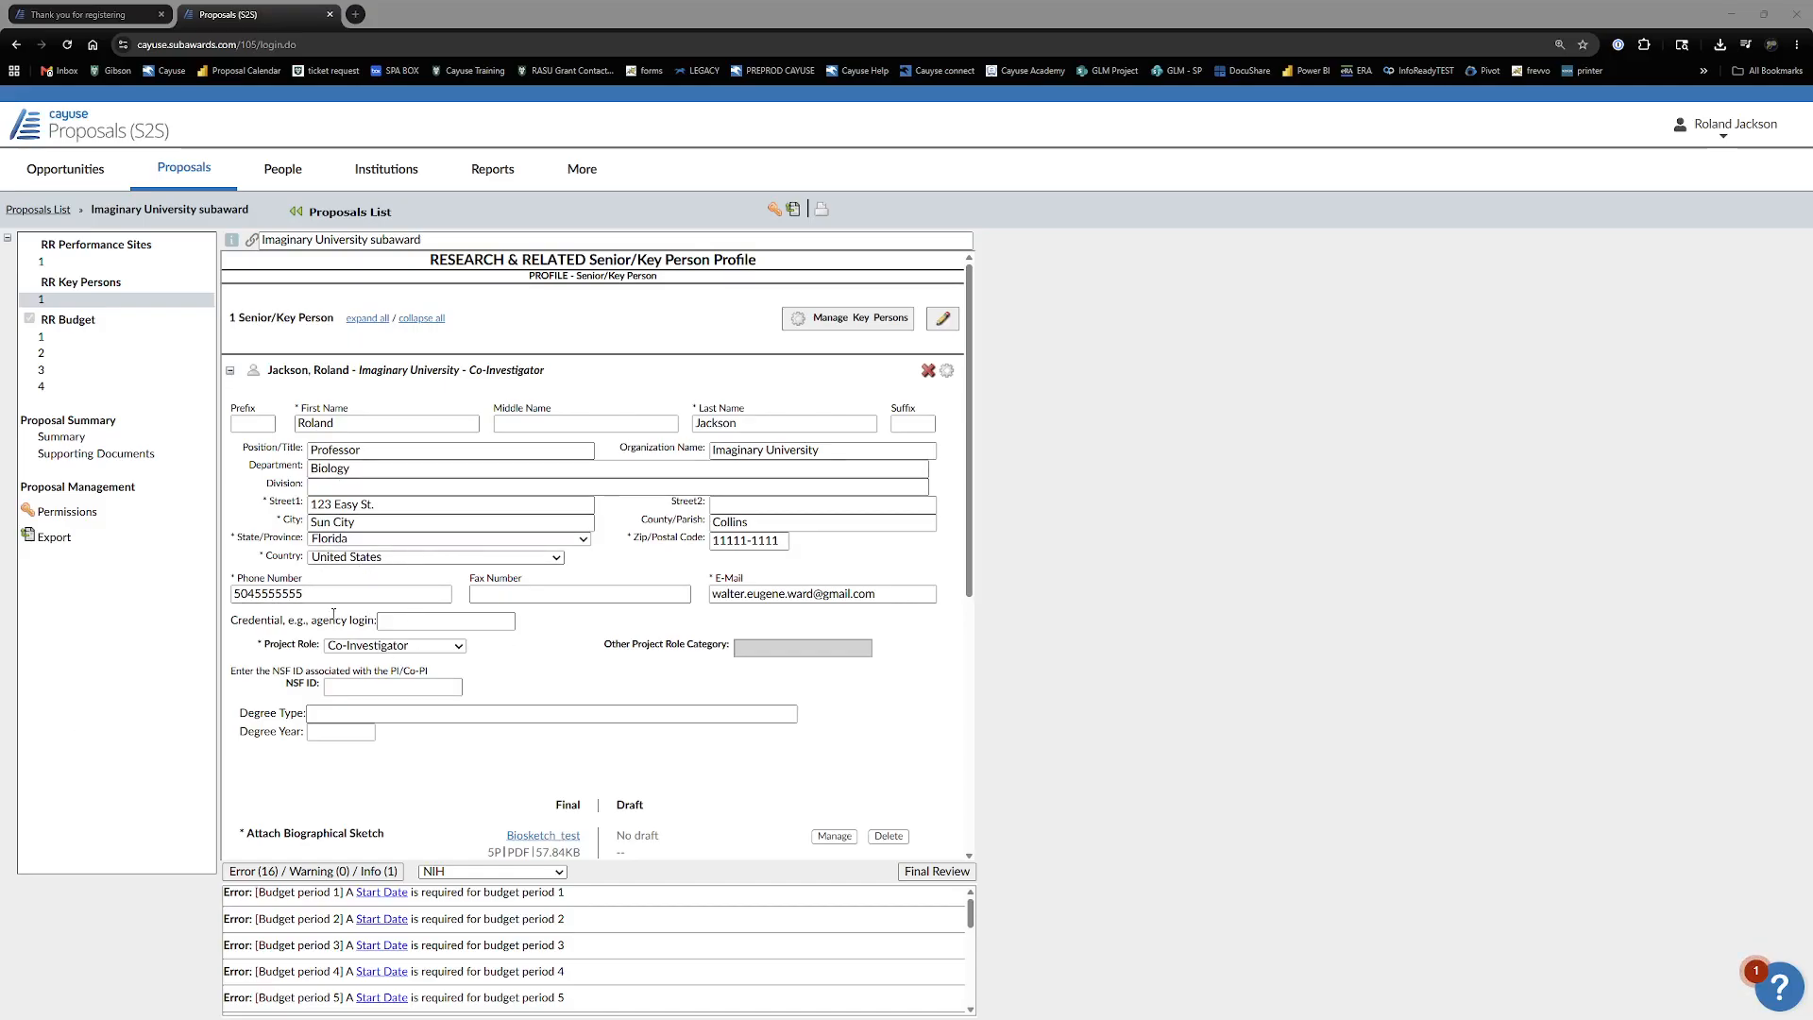
- Enter the key person's agency login credential, check the attachments section and hide the validation error list
{"action": "left_click", "coordinate": [445, 623]}
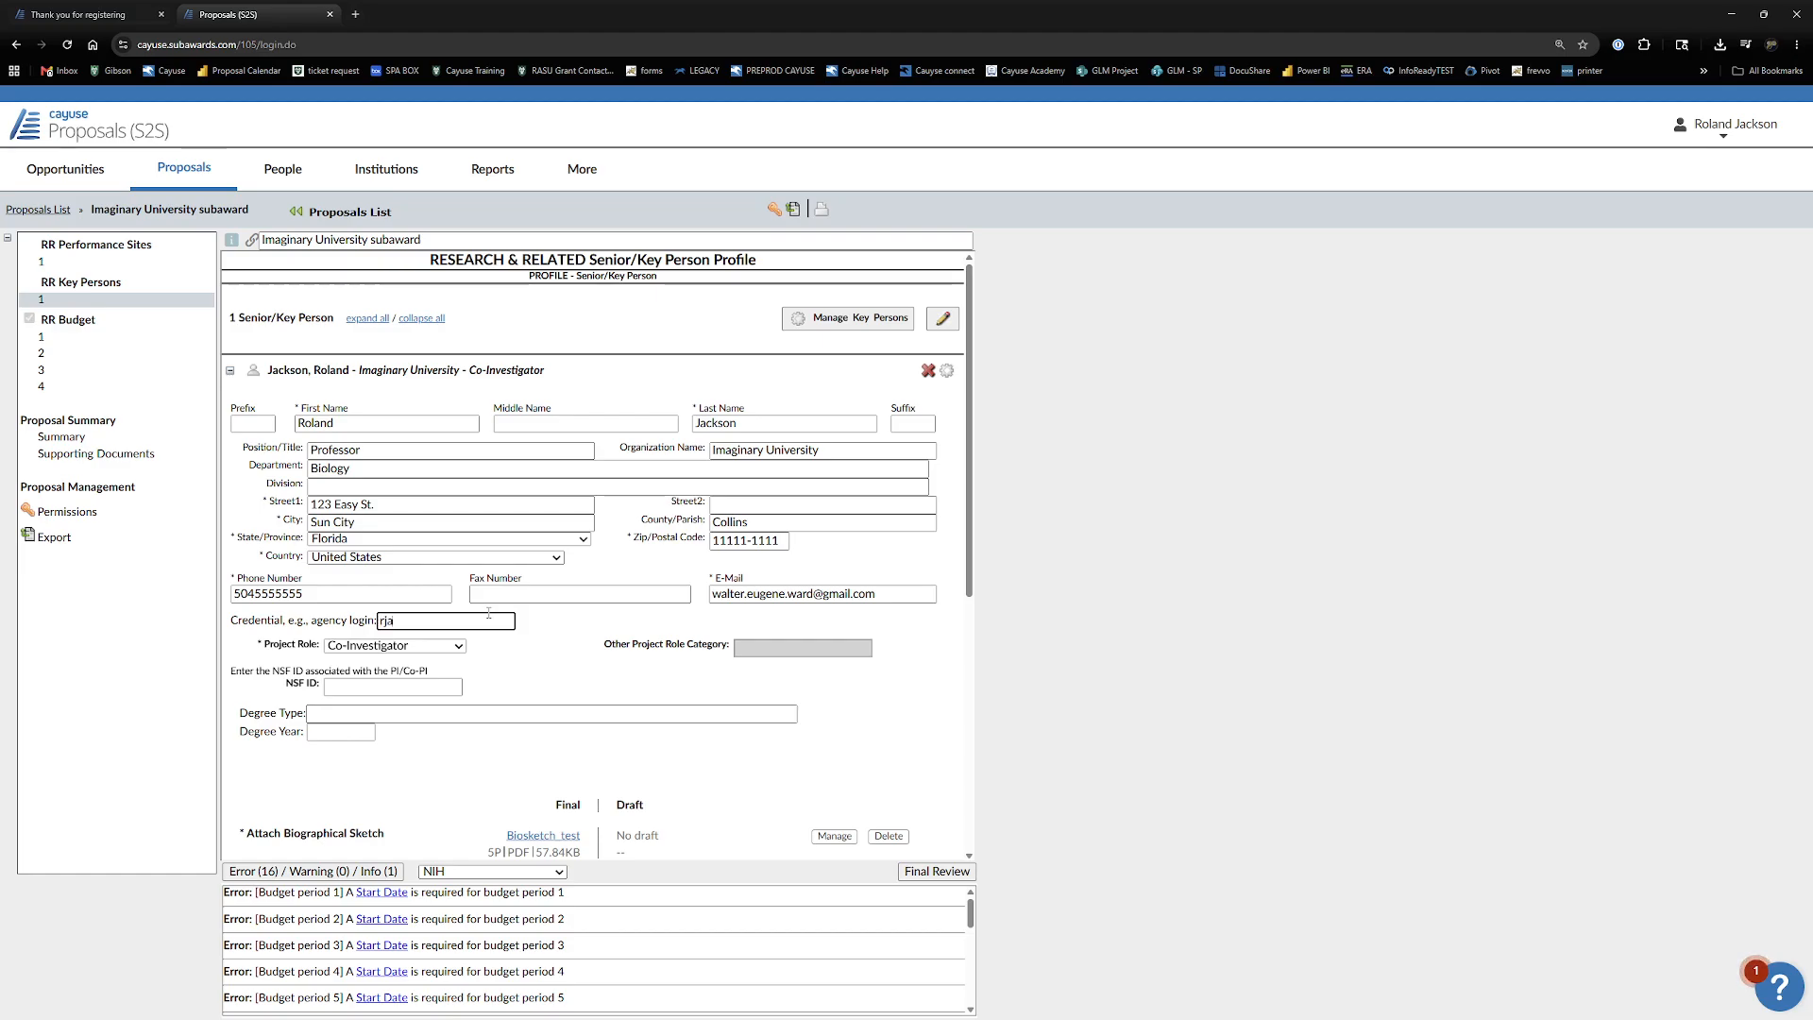
{"action": "left_click", "coordinate": [568, 657]}
{"action": "scroll", "coordinate": [543, 662], "scroll_direction": "down", "scroll_amount": 1}
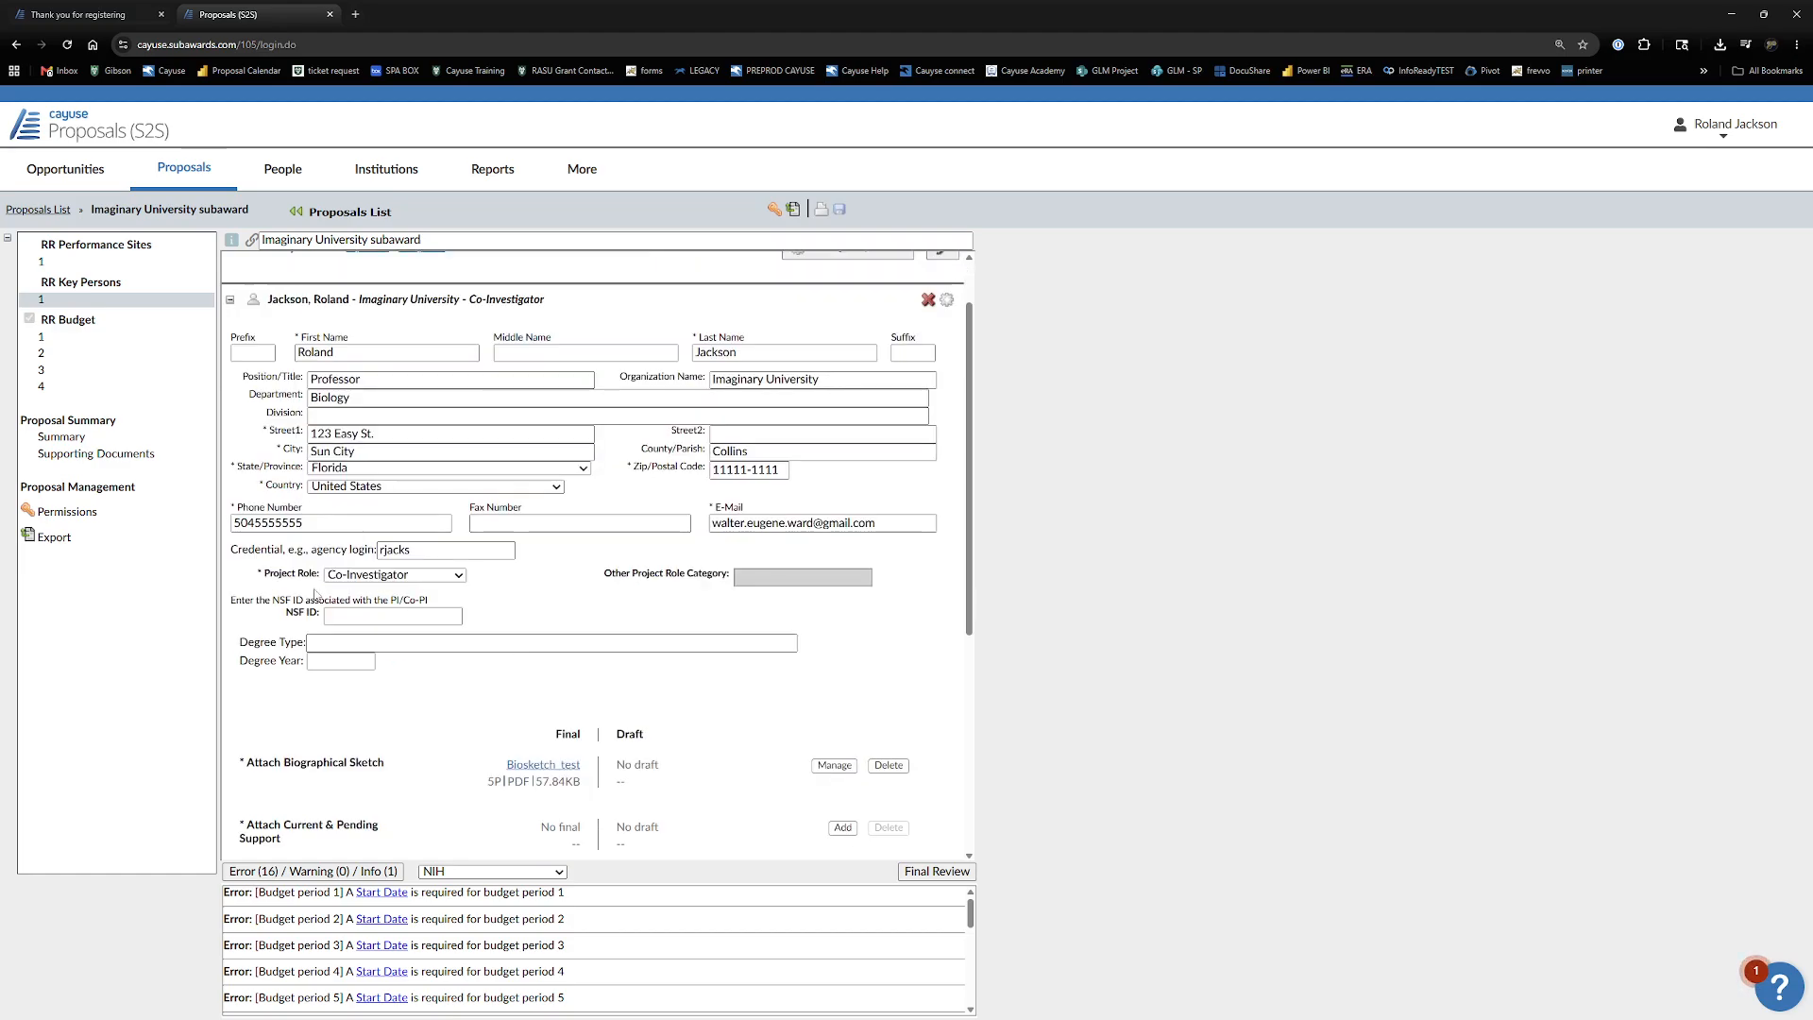
{"action": "scroll", "coordinate": [495, 593], "scroll_direction": "down", "scroll_amount": 2}
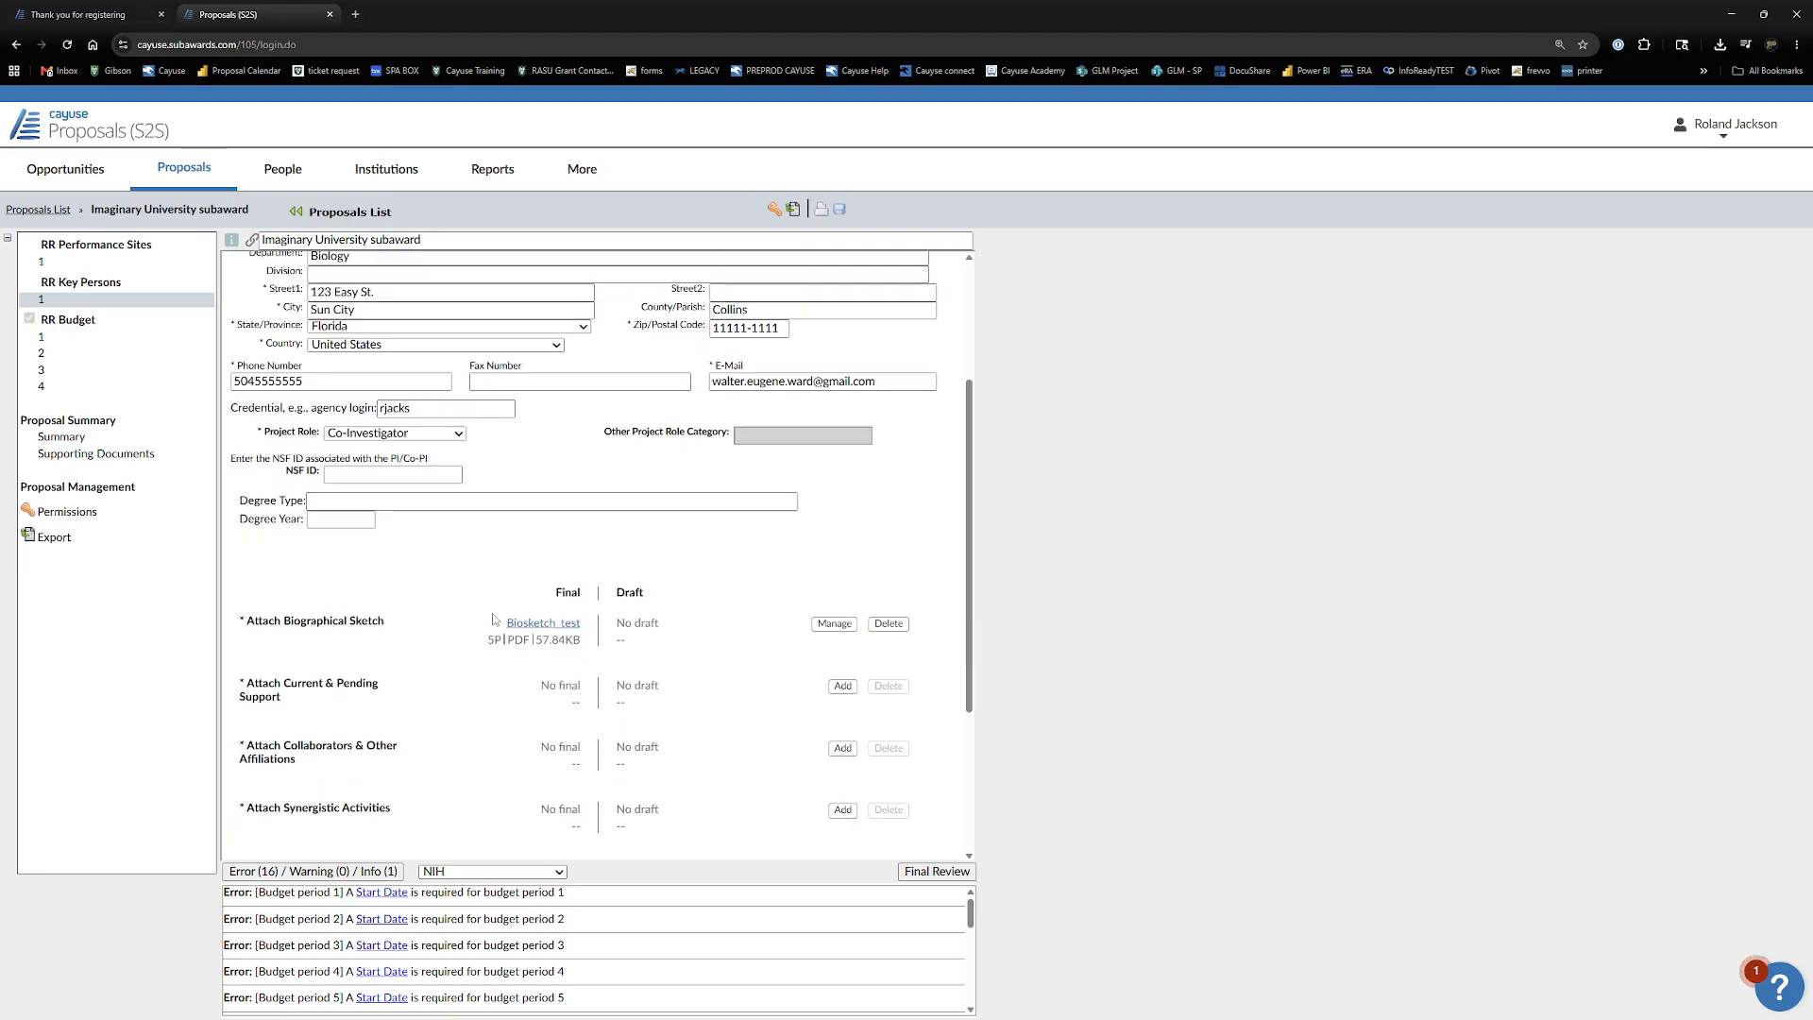
{"action": "scroll", "coordinate": [492, 620], "scroll_direction": "down", "scroll_amount": 3}
{"action": "scroll", "coordinate": [472, 717], "scroll_direction": "up", "scroll_amount": 6}
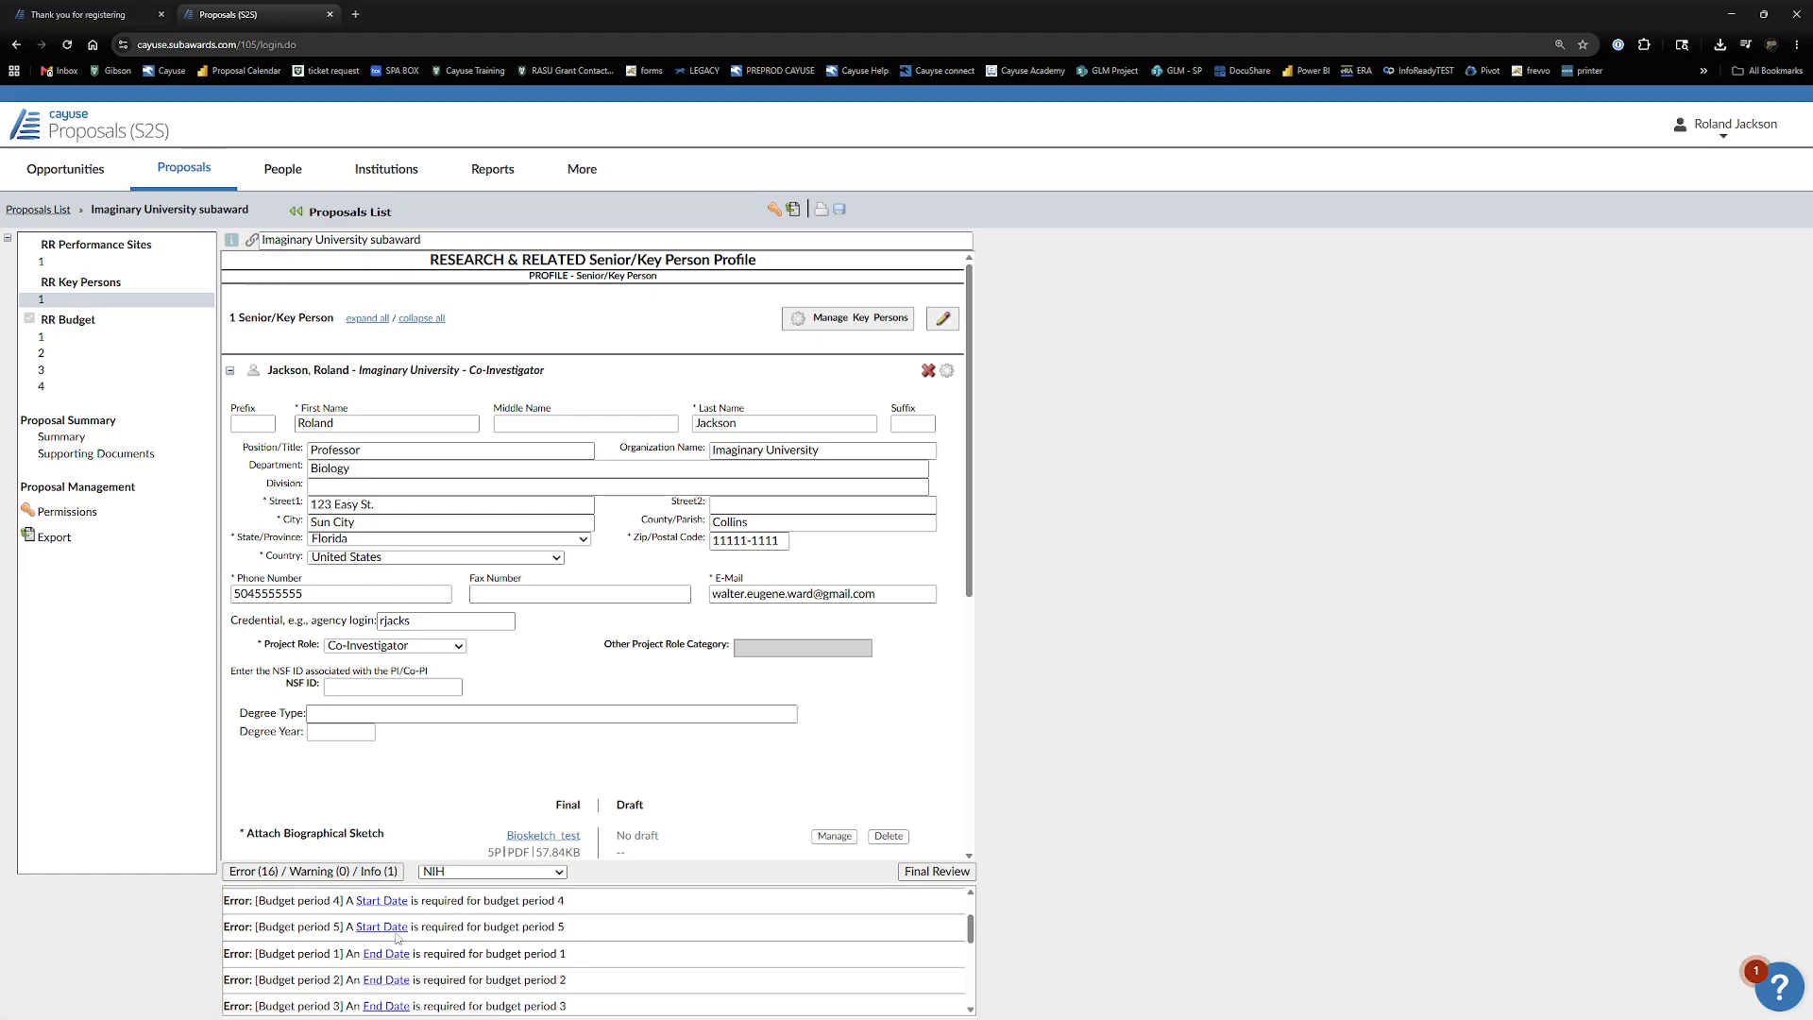
{"action": "left_click", "coordinate": [381, 872]}
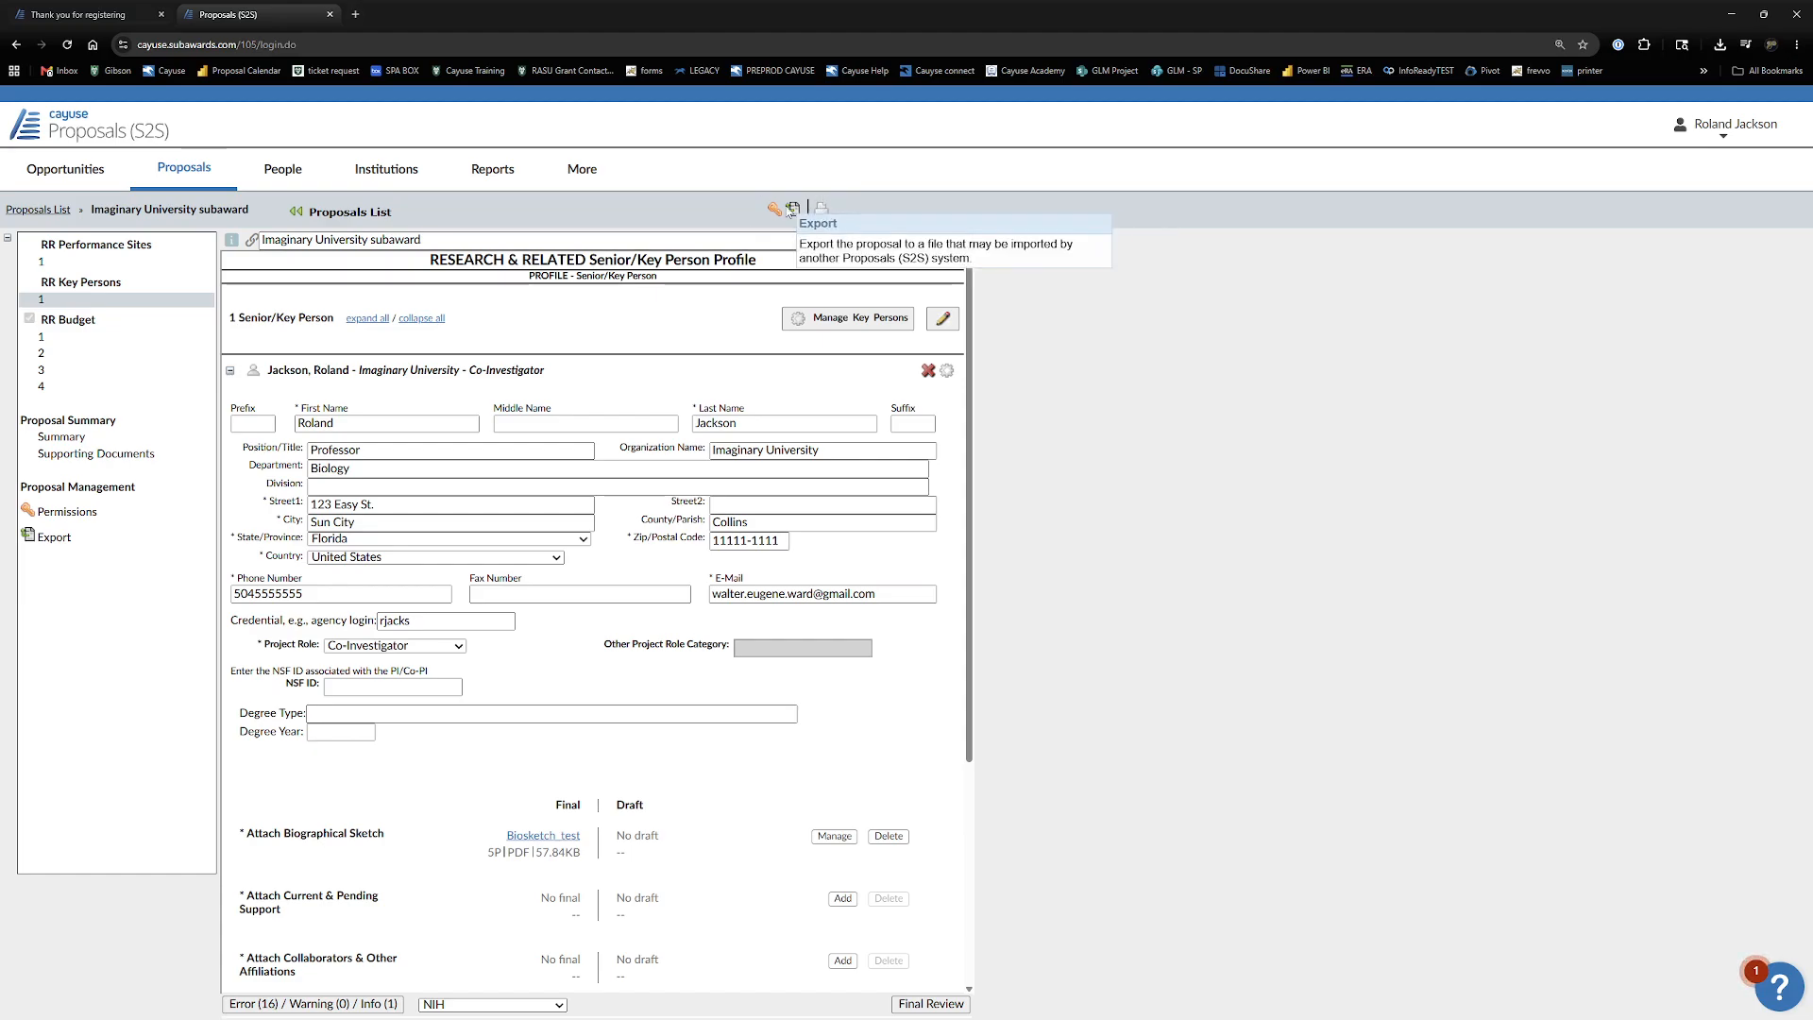
- Look through the performance site, key persons and budget pages up to the cumulative budget
{"action": "left_click", "coordinate": [150, 262]}
{"action": "left_click", "coordinate": [110, 301]}
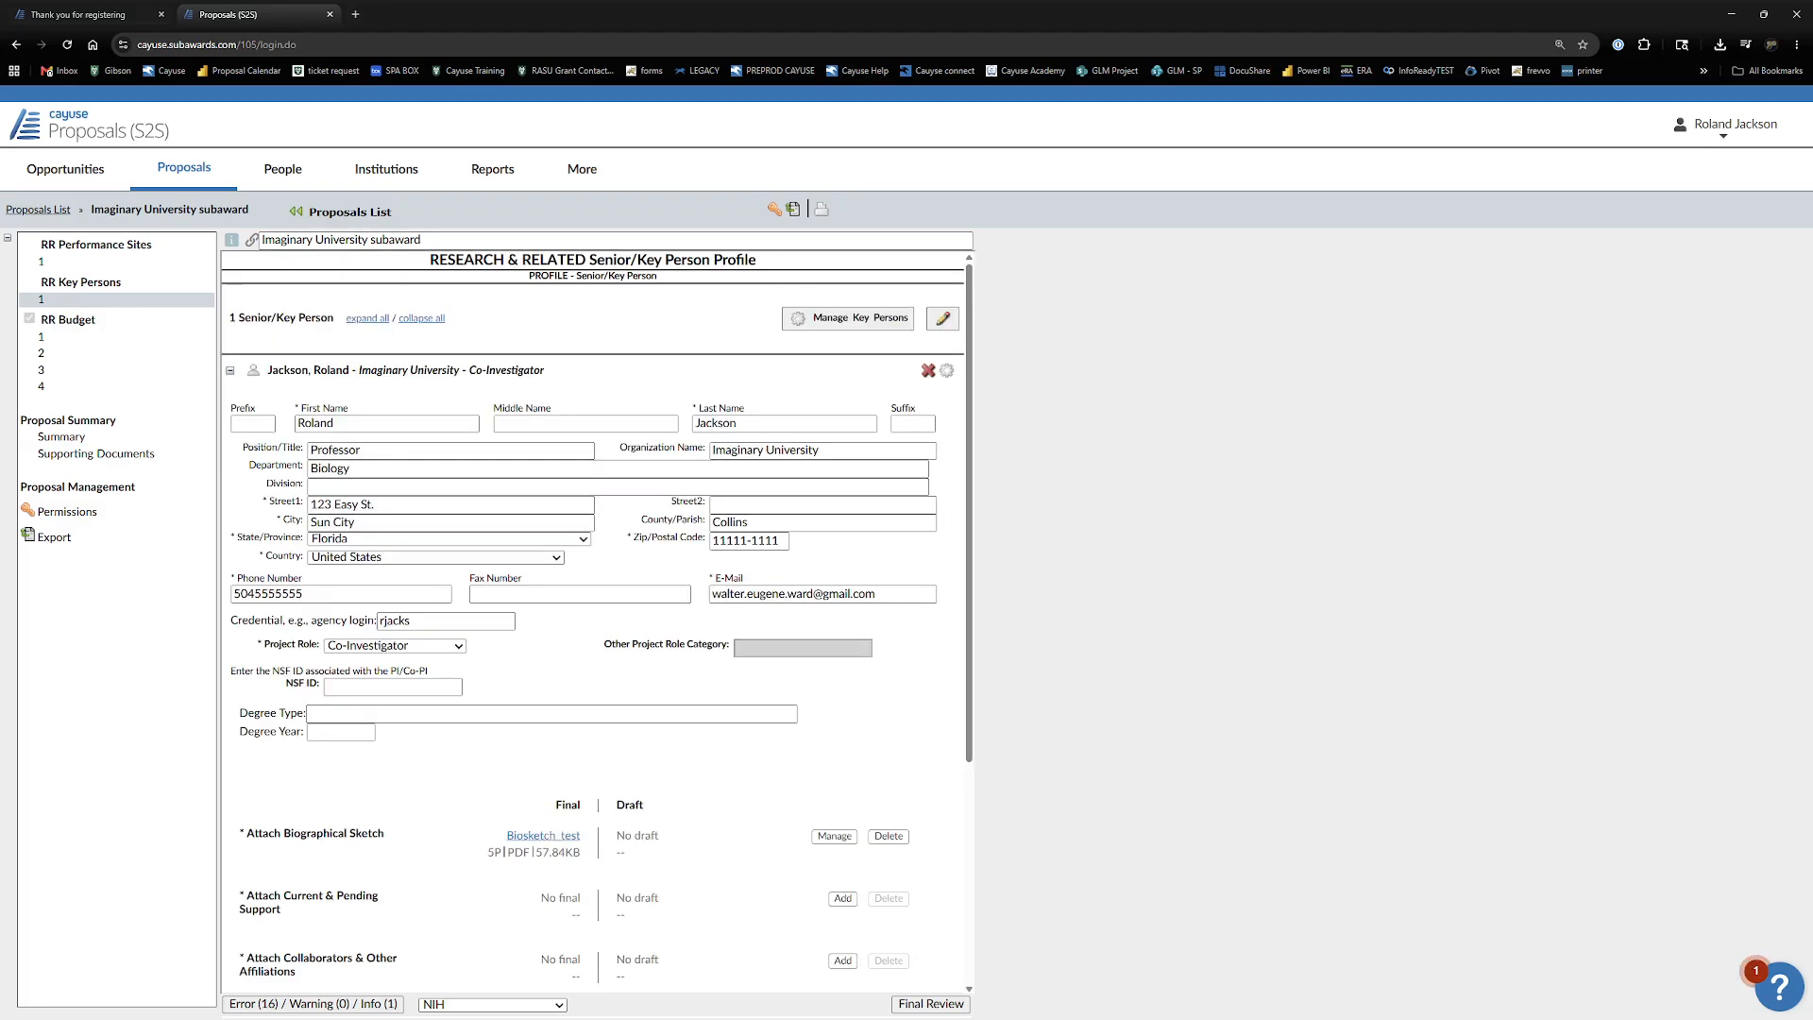
{"action": "left_click", "coordinate": [111, 338]}
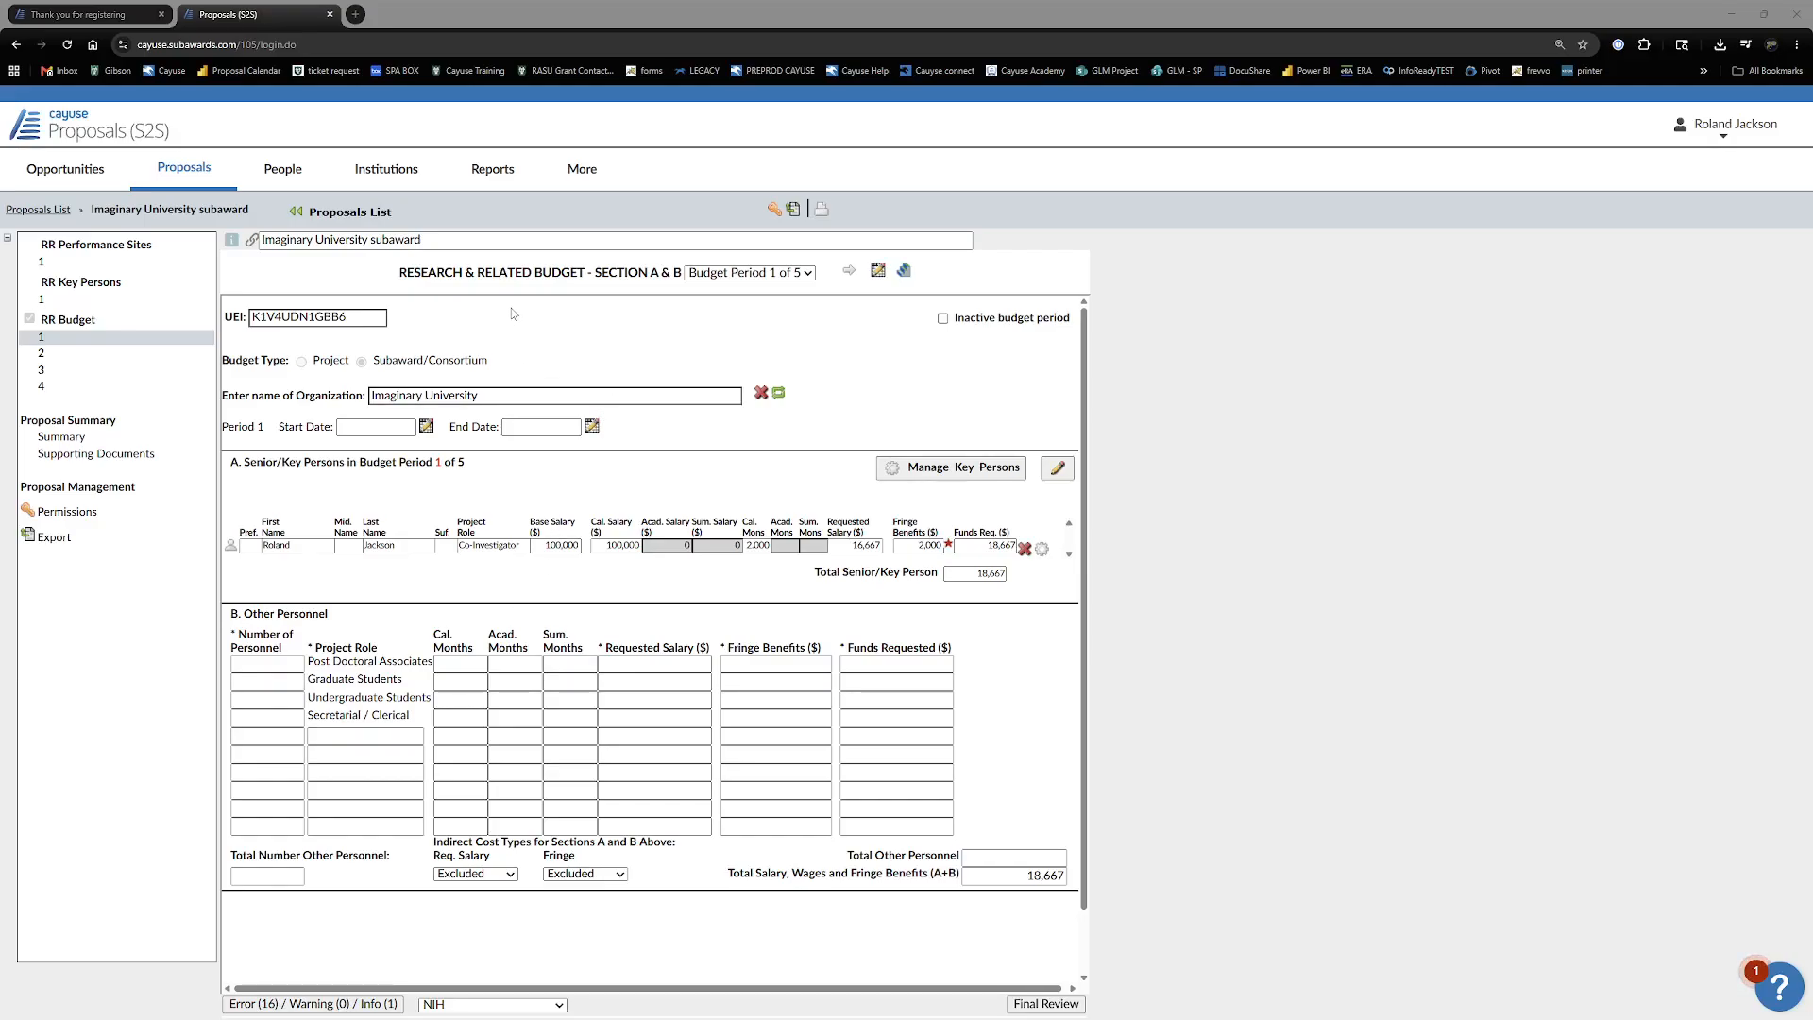
{"action": "left_click", "coordinate": [45, 353]}
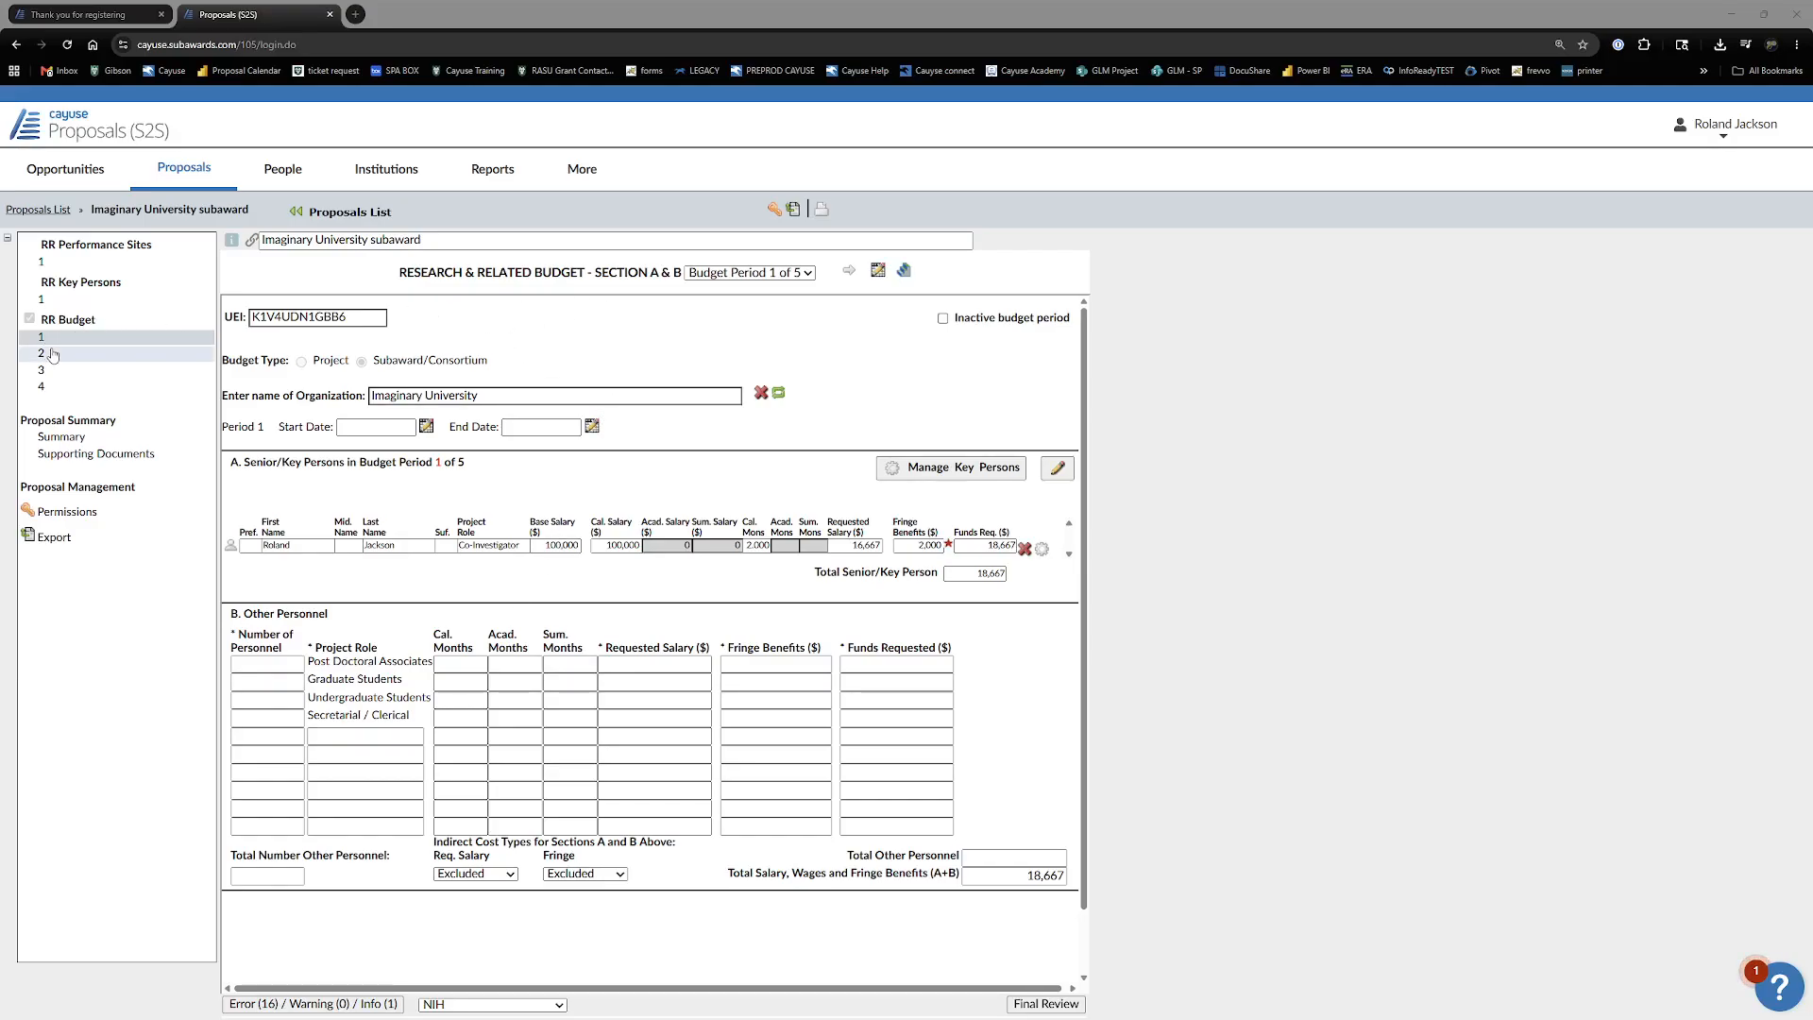
{"action": "left_click", "coordinate": [52, 373]}
{"action": "left_click", "coordinate": [52, 386]}
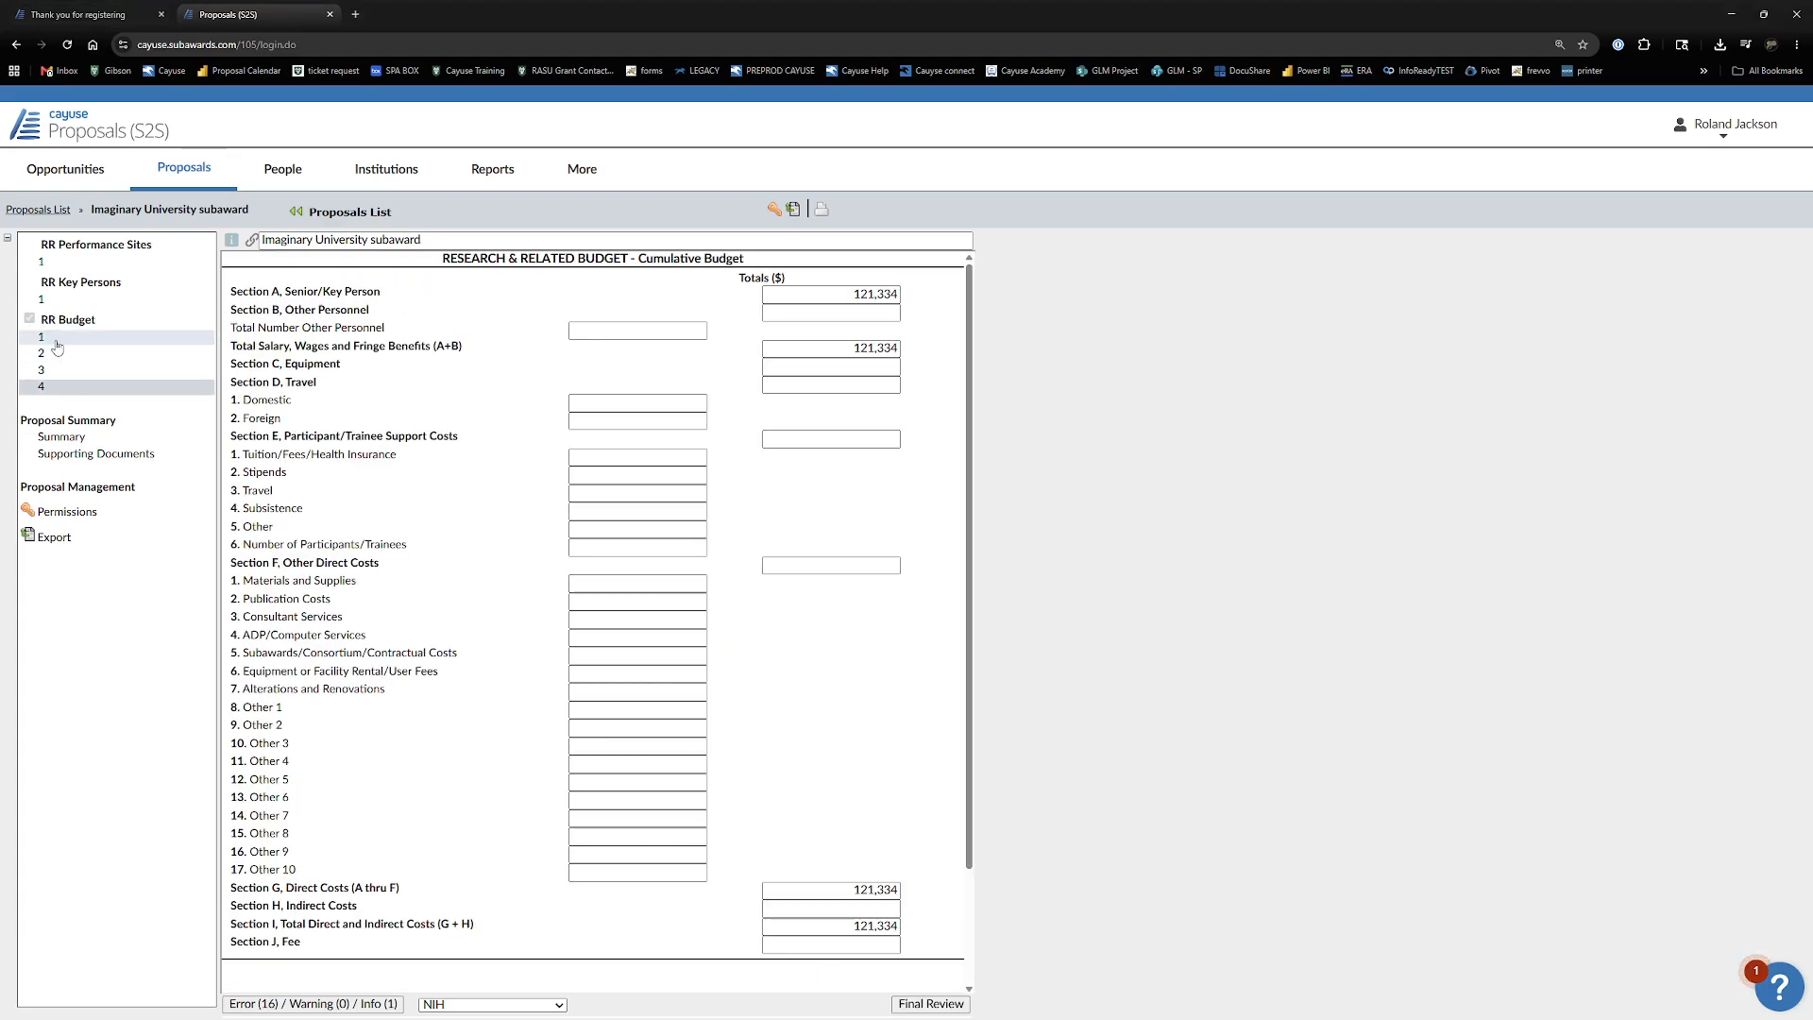
- Return to budget Sections A & B and check which budget periods can be selected
{"action": "left_click", "coordinate": [55, 338]}
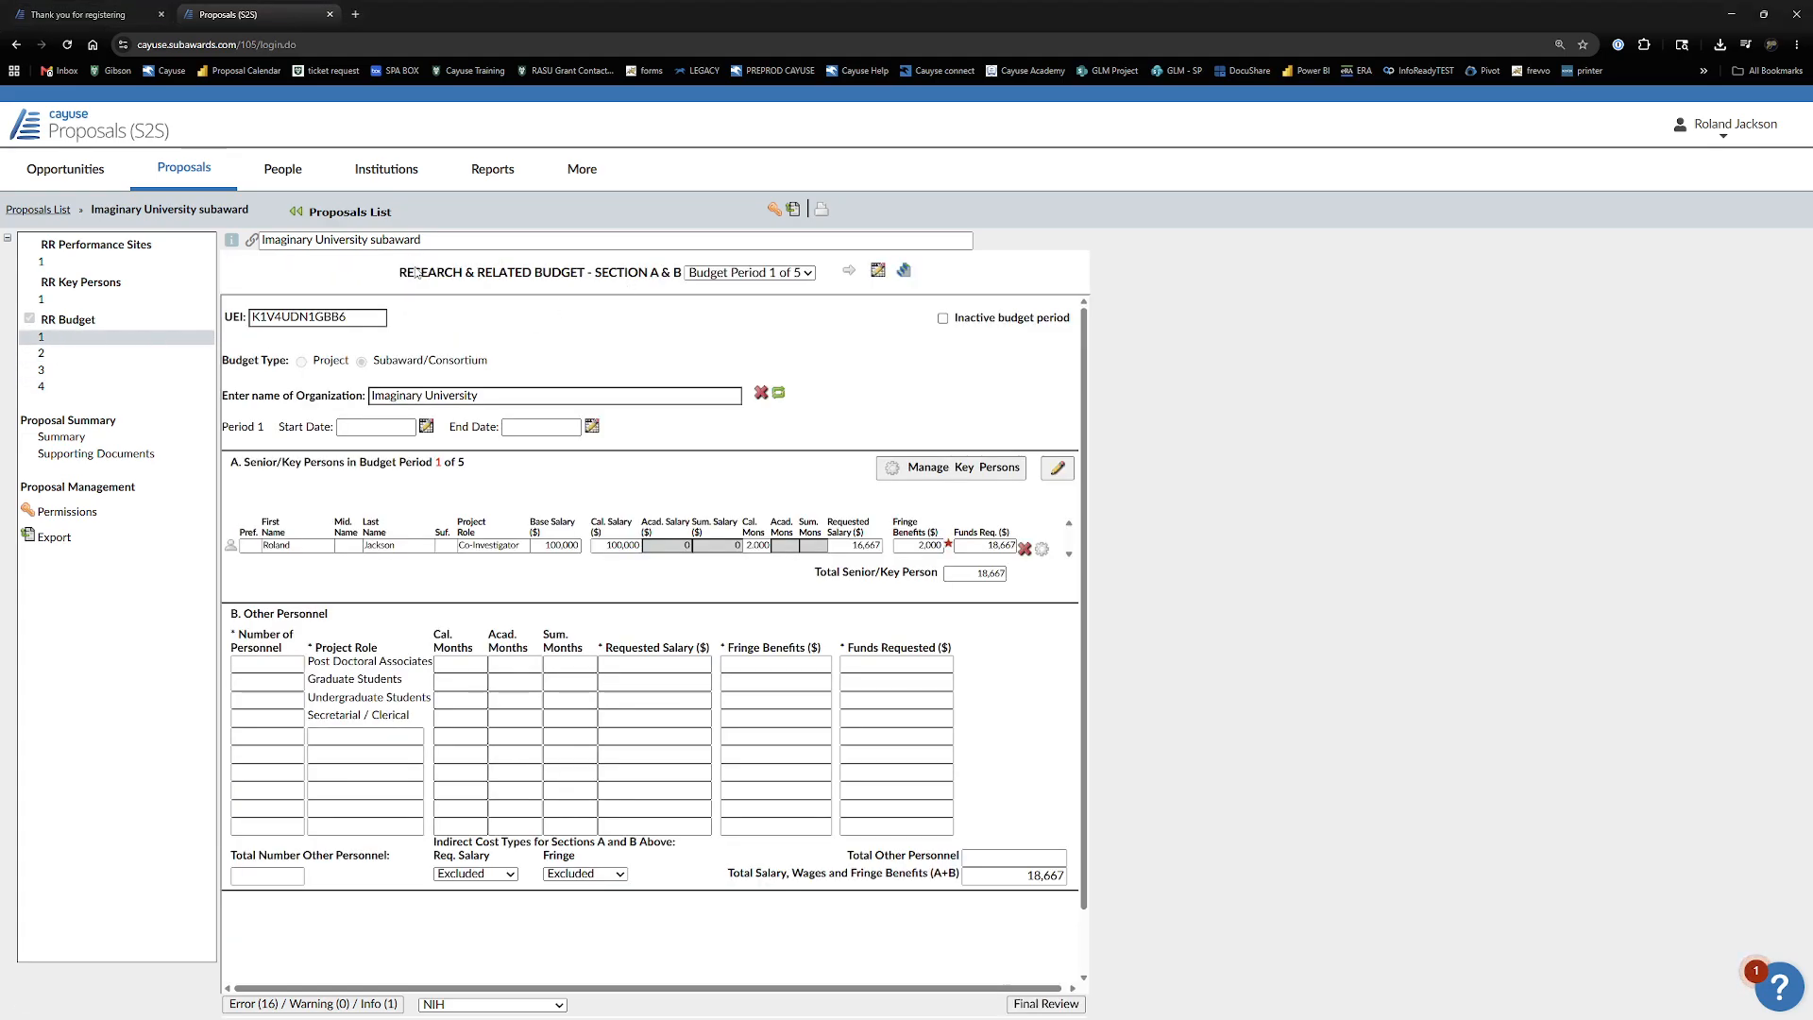
{"action": "left_click", "coordinate": [785, 275]}
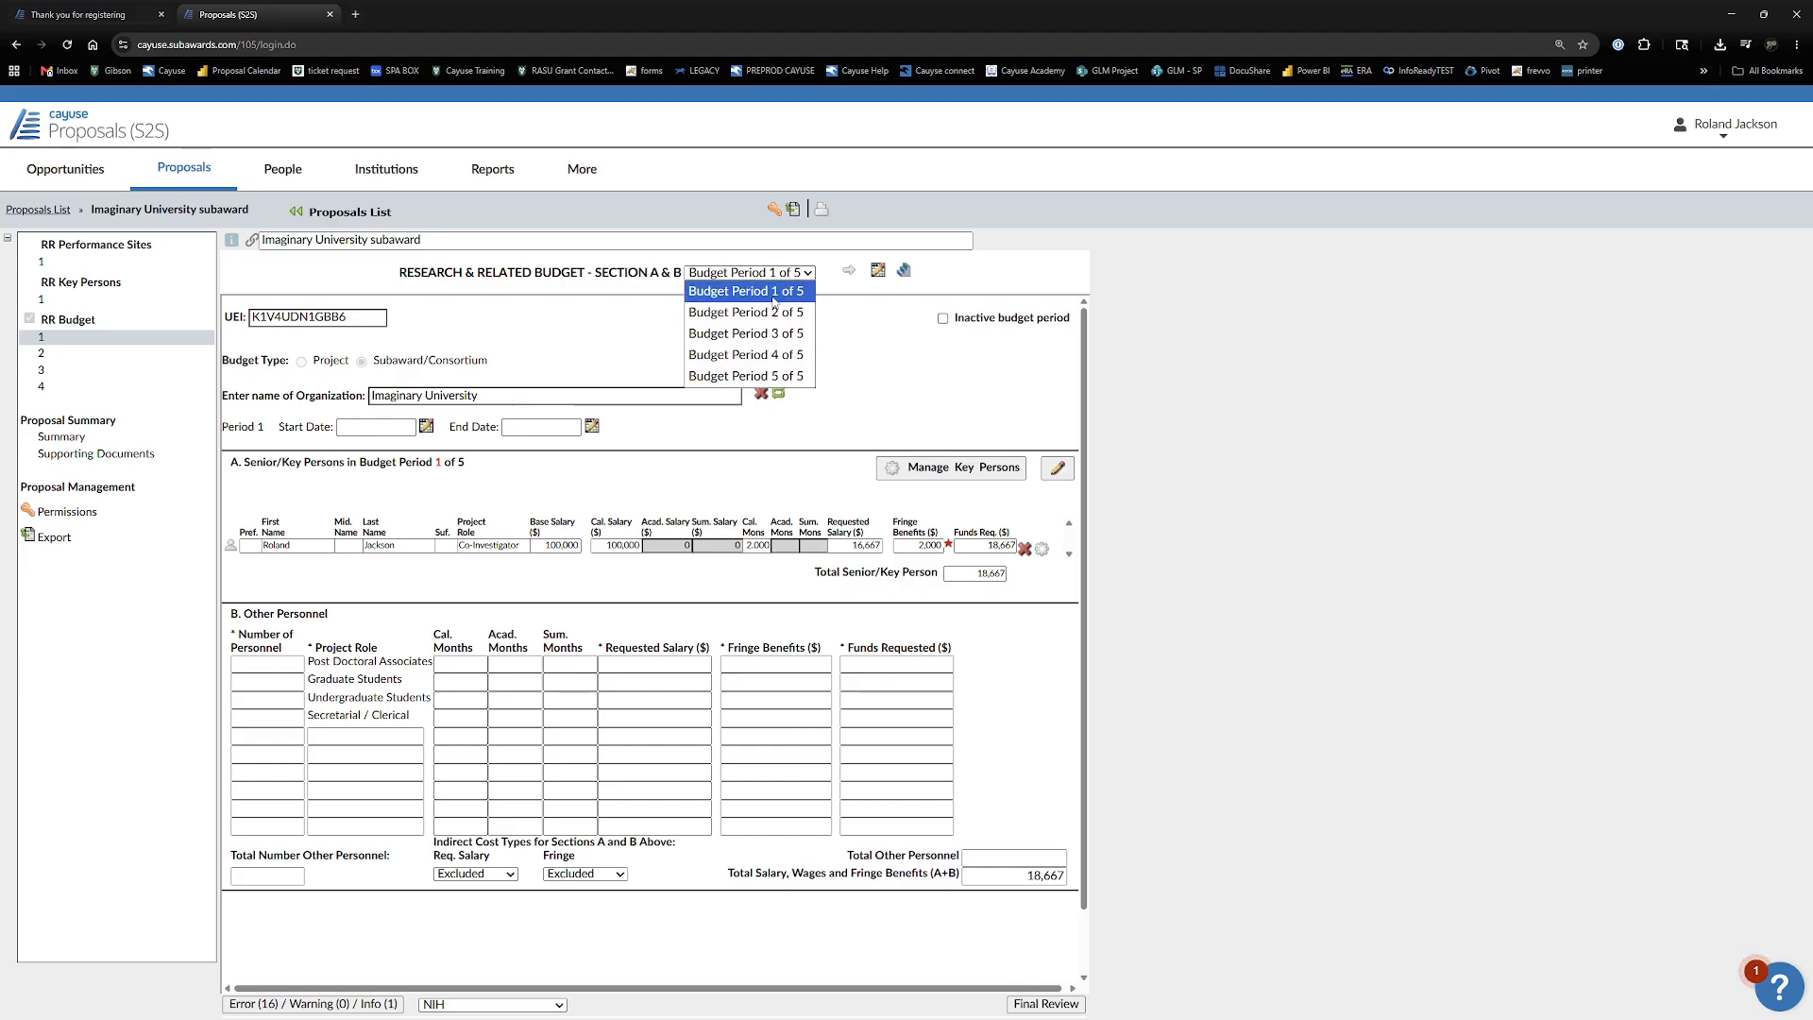
{"action": "left_click", "coordinate": [773, 295]}
{"action": "left_click", "coordinate": [780, 273]}
{"action": "left_click", "coordinate": [780, 290]}
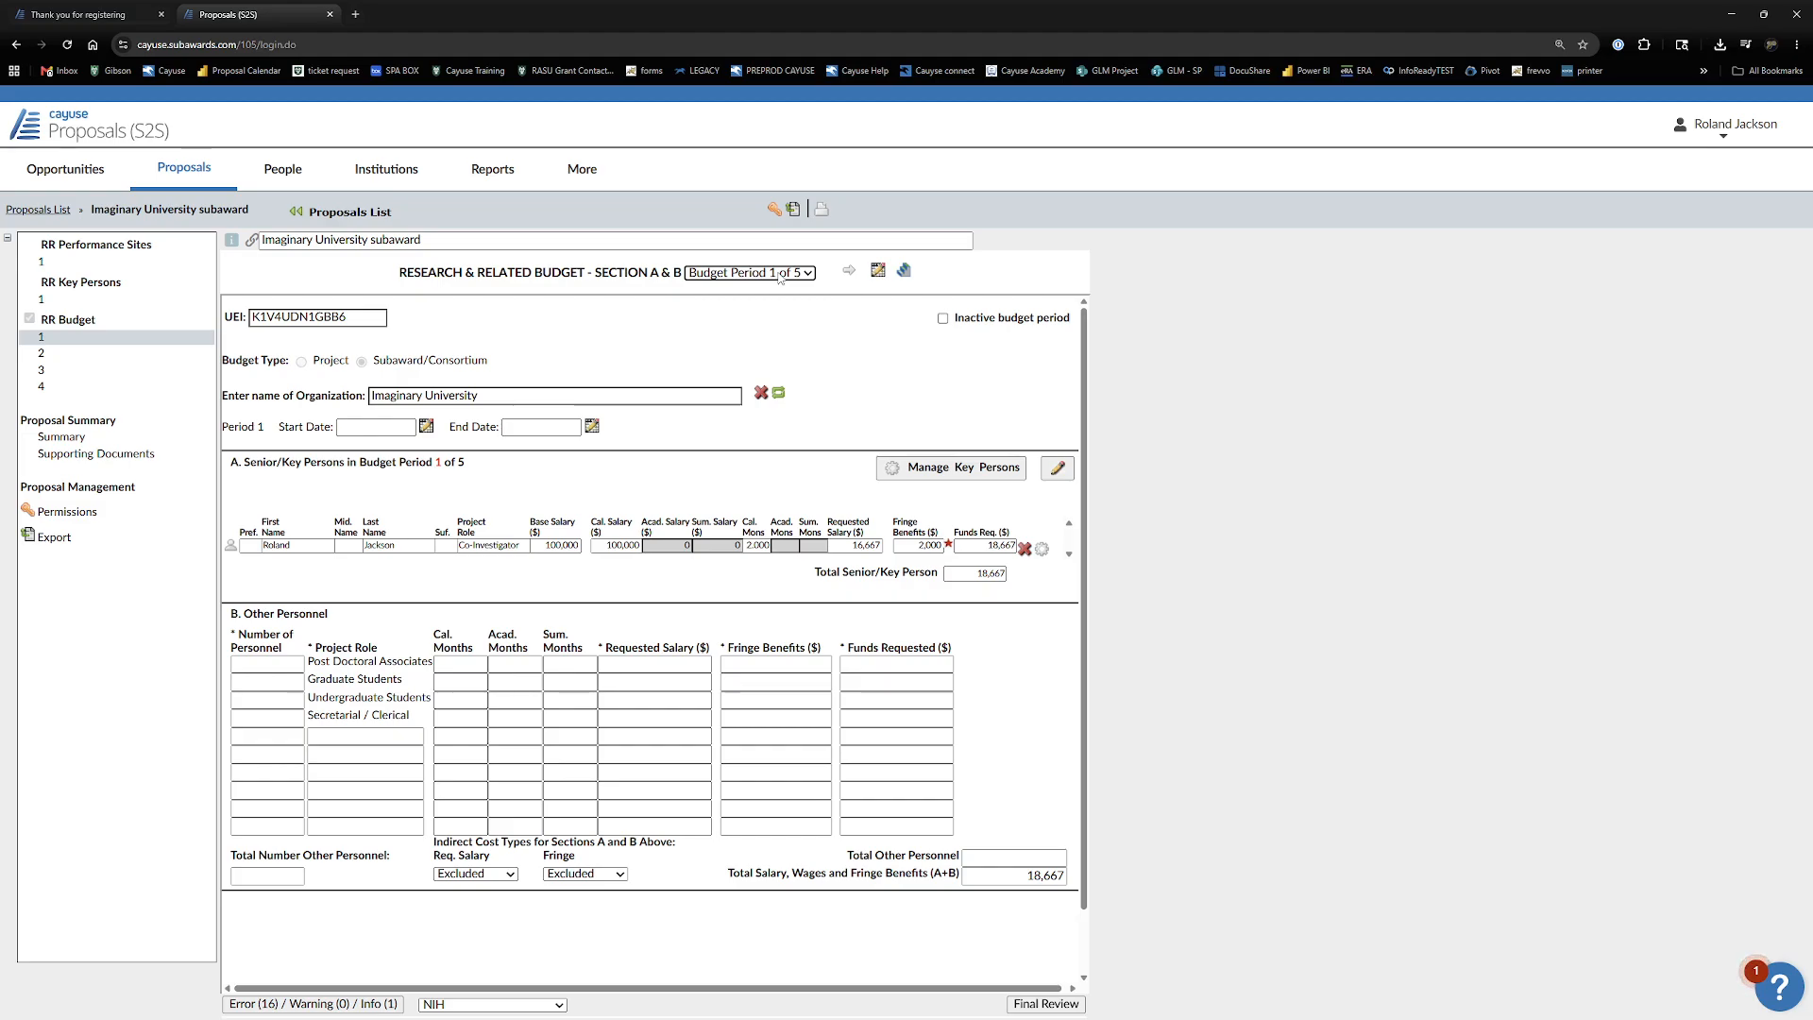
{"action": "left_click", "coordinate": [799, 275]}
{"action": "left_click", "coordinate": [799, 276]}
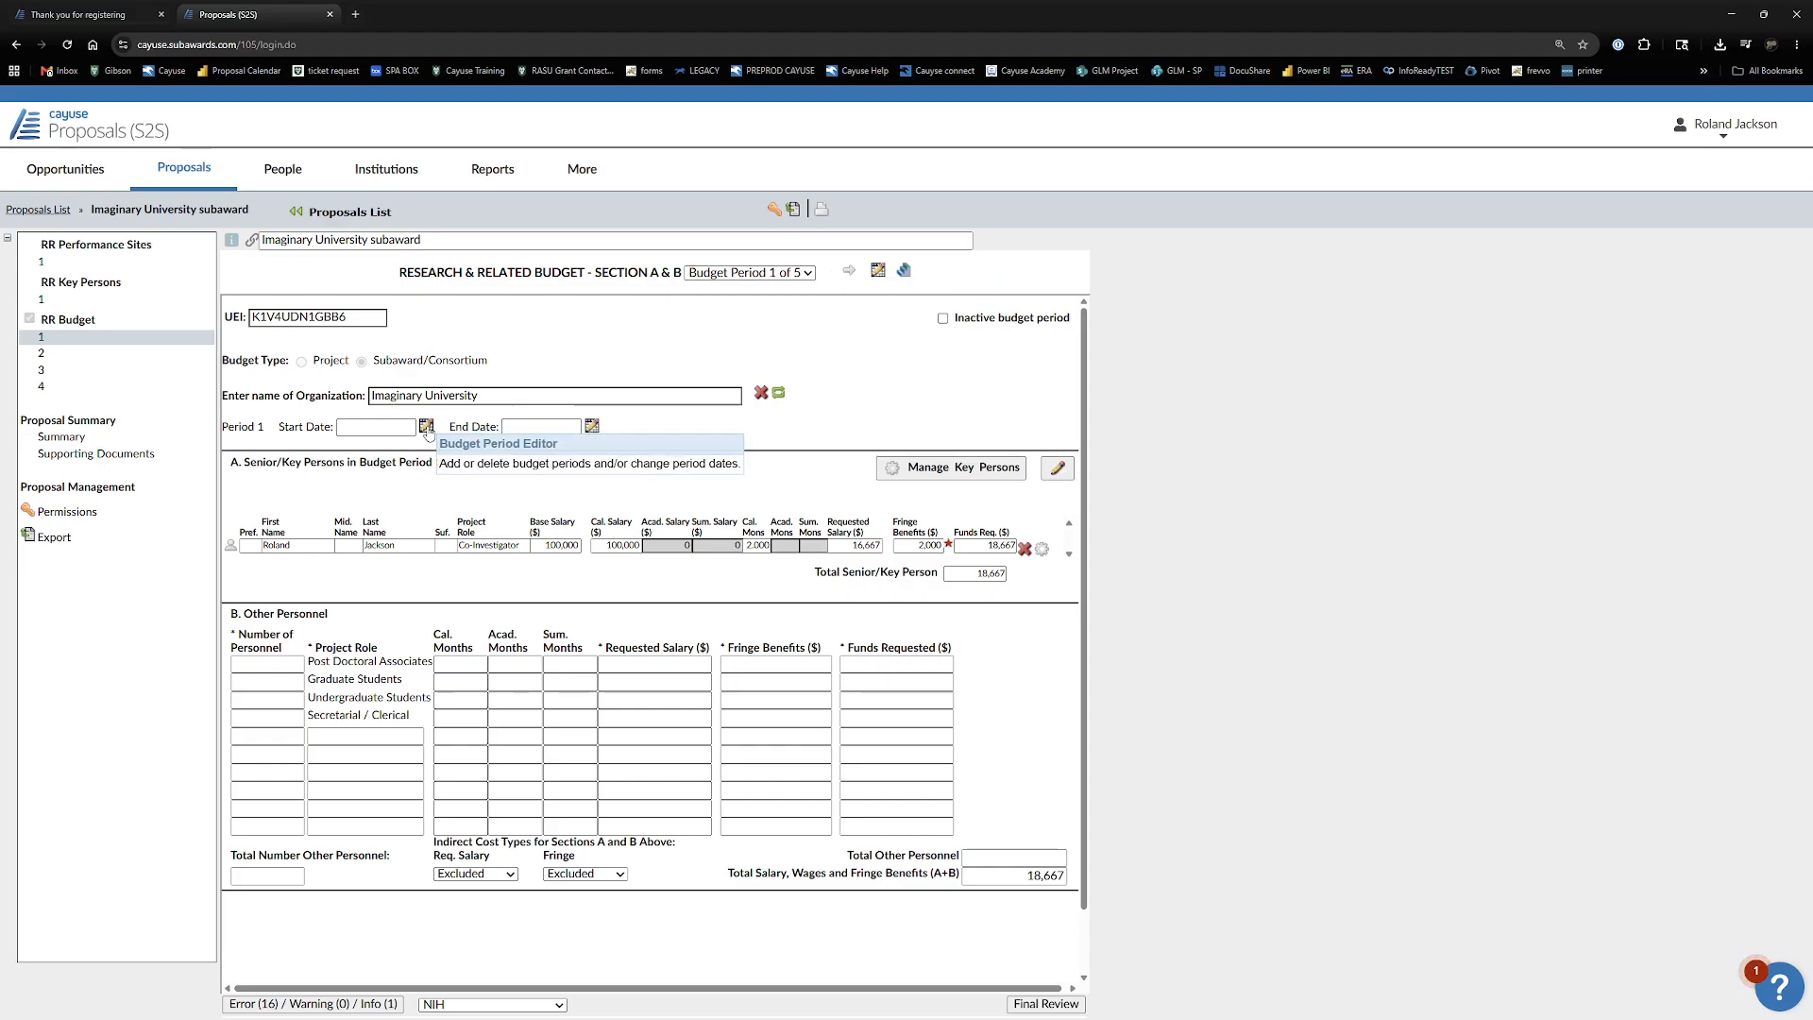
- Set the budget period dates to five one-year periods starting 07/01/2026 and update the periods
{"action": "left_click", "coordinate": [427, 428]}
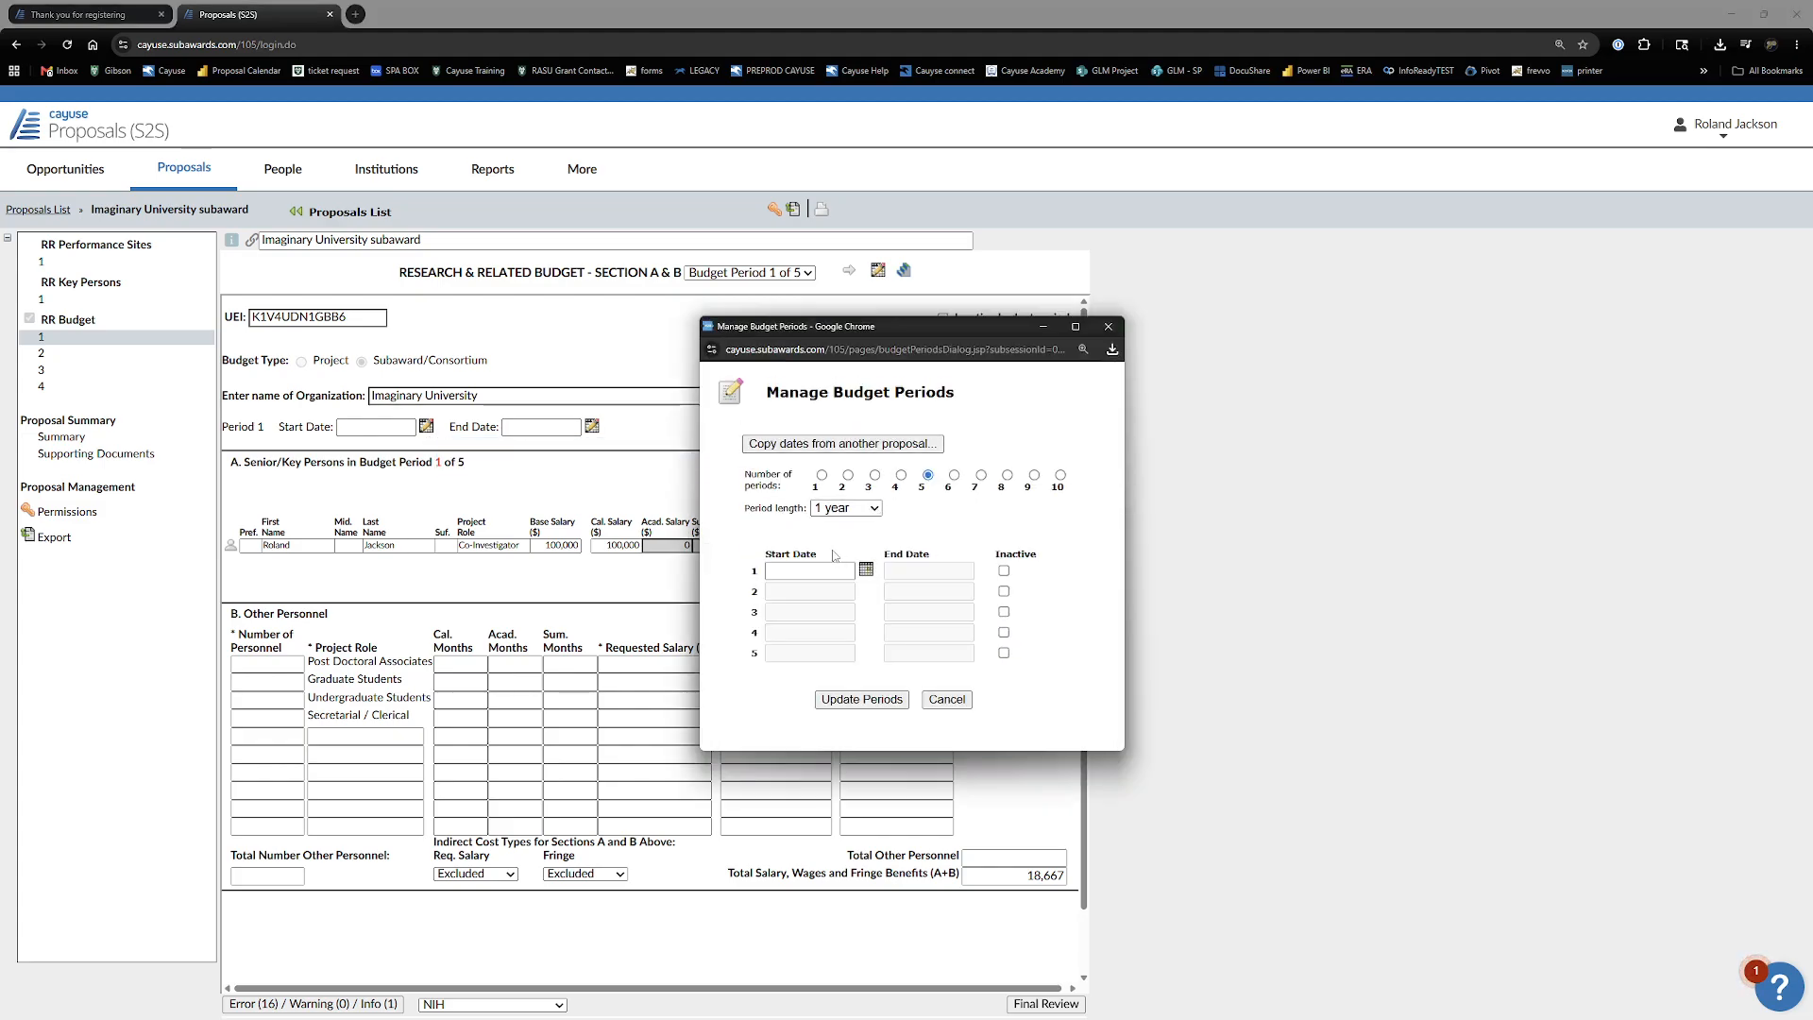
{"action": "left_click", "coordinate": [866, 569]}
{"action": "left_click", "coordinate": [1056, 575]}
{"action": "left_click", "coordinate": [1056, 574]}
{"action": "left_click", "coordinate": [973, 609]}
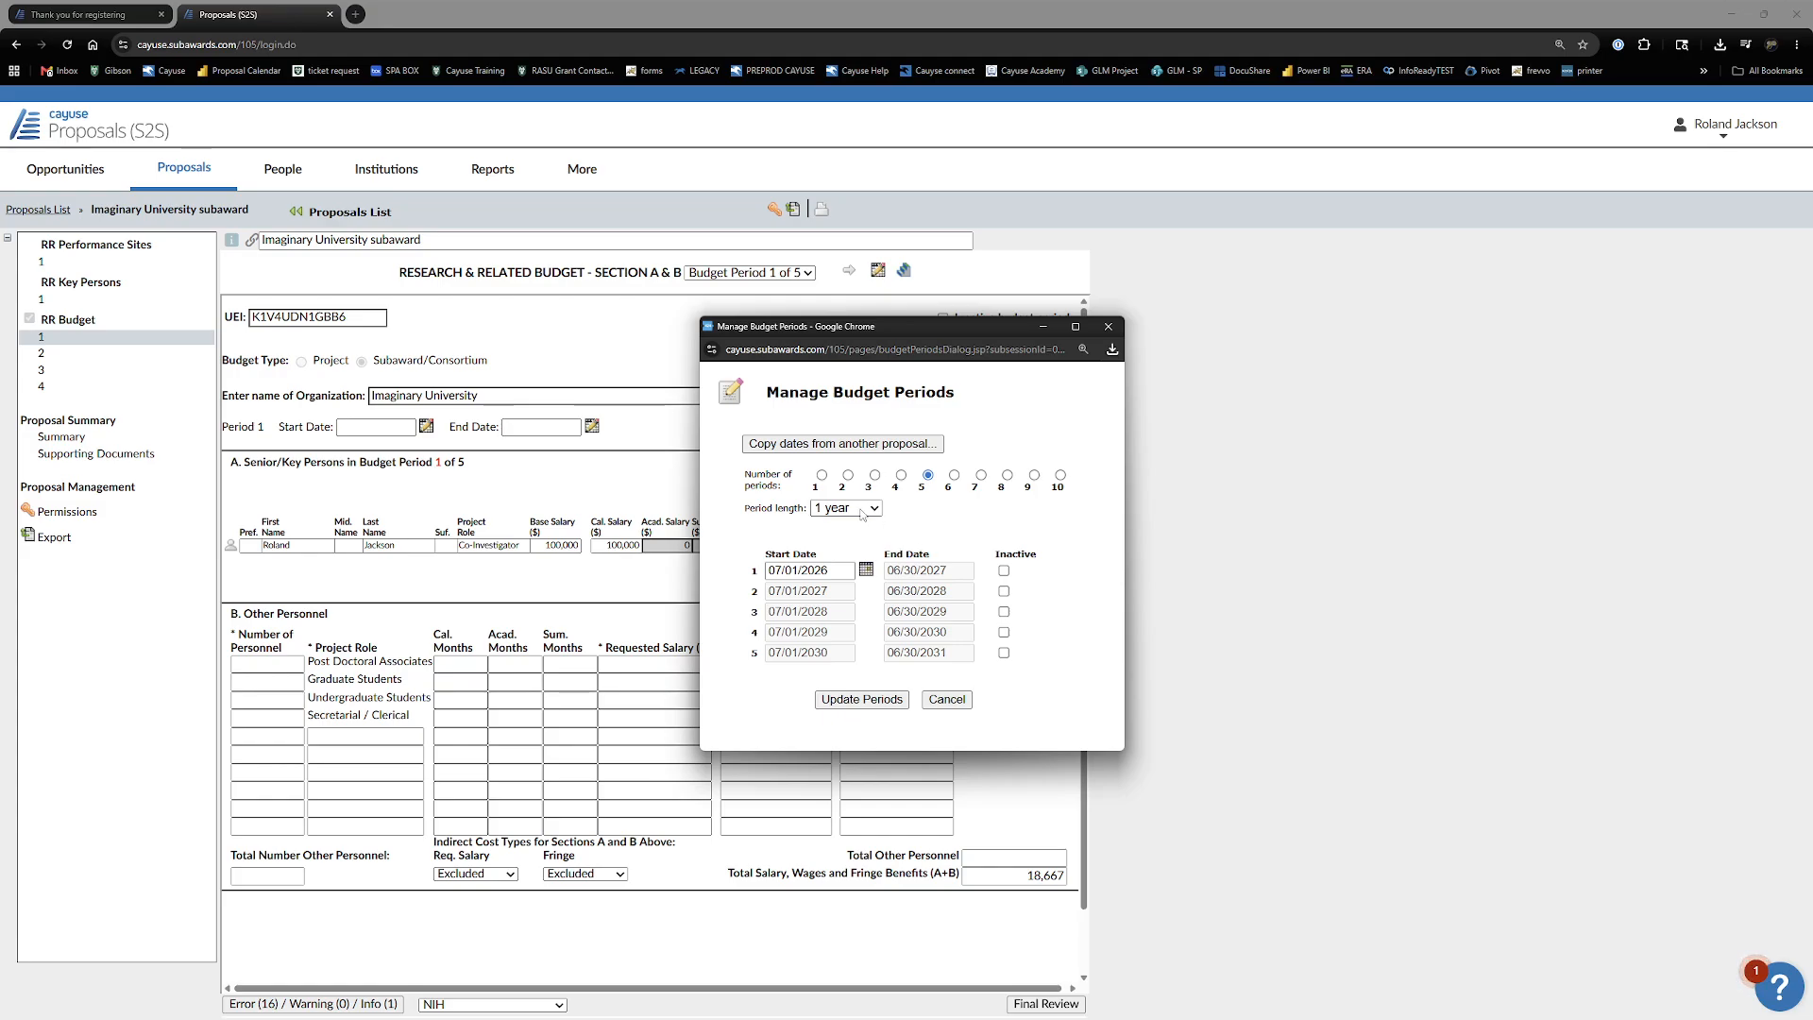
{"action": "left_click", "coordinate": [861, 699]}
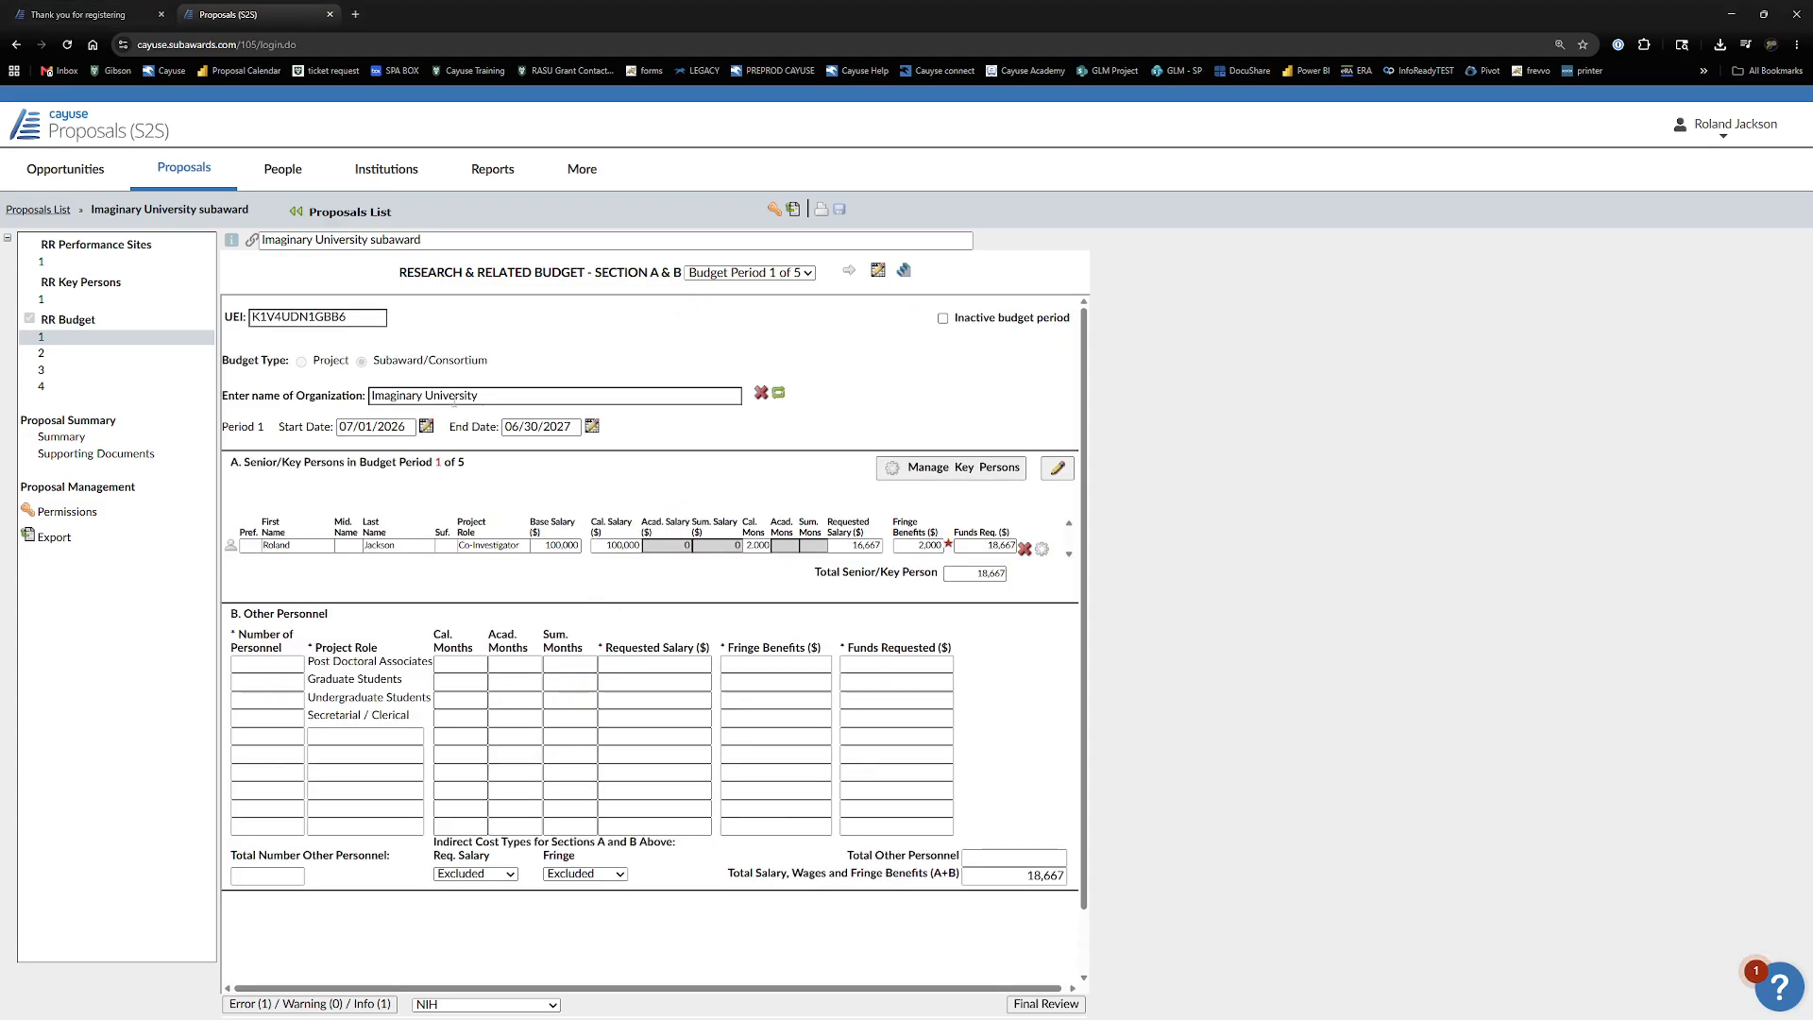
- Look through budget periods 2, 3 and 4 of Sections A & B and return to period 1
{"action": "left_click", "coordinate": [734, 282]}
{"action": "left_click", "coordinate": [738, 313]}
{"action": "left_click", "coordinate": [794, 273]}
{"action": "left_click", "coordinate": [788, 332]}
{"action": "left_click", "coordinate": [788, 273]}
{"action": "left_click", "coordinate": [788, 354]}
{"action": "left_click", "coordinate": [789, 275]}
{"action": "left_click", "coordinate": [790, 291]}
{"action": "left_click", "coordinate": [564, 324]}
- Add 1 post doctoral associate to period 1 with a requested salary of 20,000 and fringe benefits of 2,000
{"action": "left_click", "coordinate": [301, 664]}
{"action": "type", "text": "1"}
{"action": "left_click", "coordinate": [638, 661]}
{"action": "type", "text": "20,000"}
{"action": "key", "text": "Tab"}
{"action": "type", "text": "2,000"}
{"action": "key", "text": "Tab"}
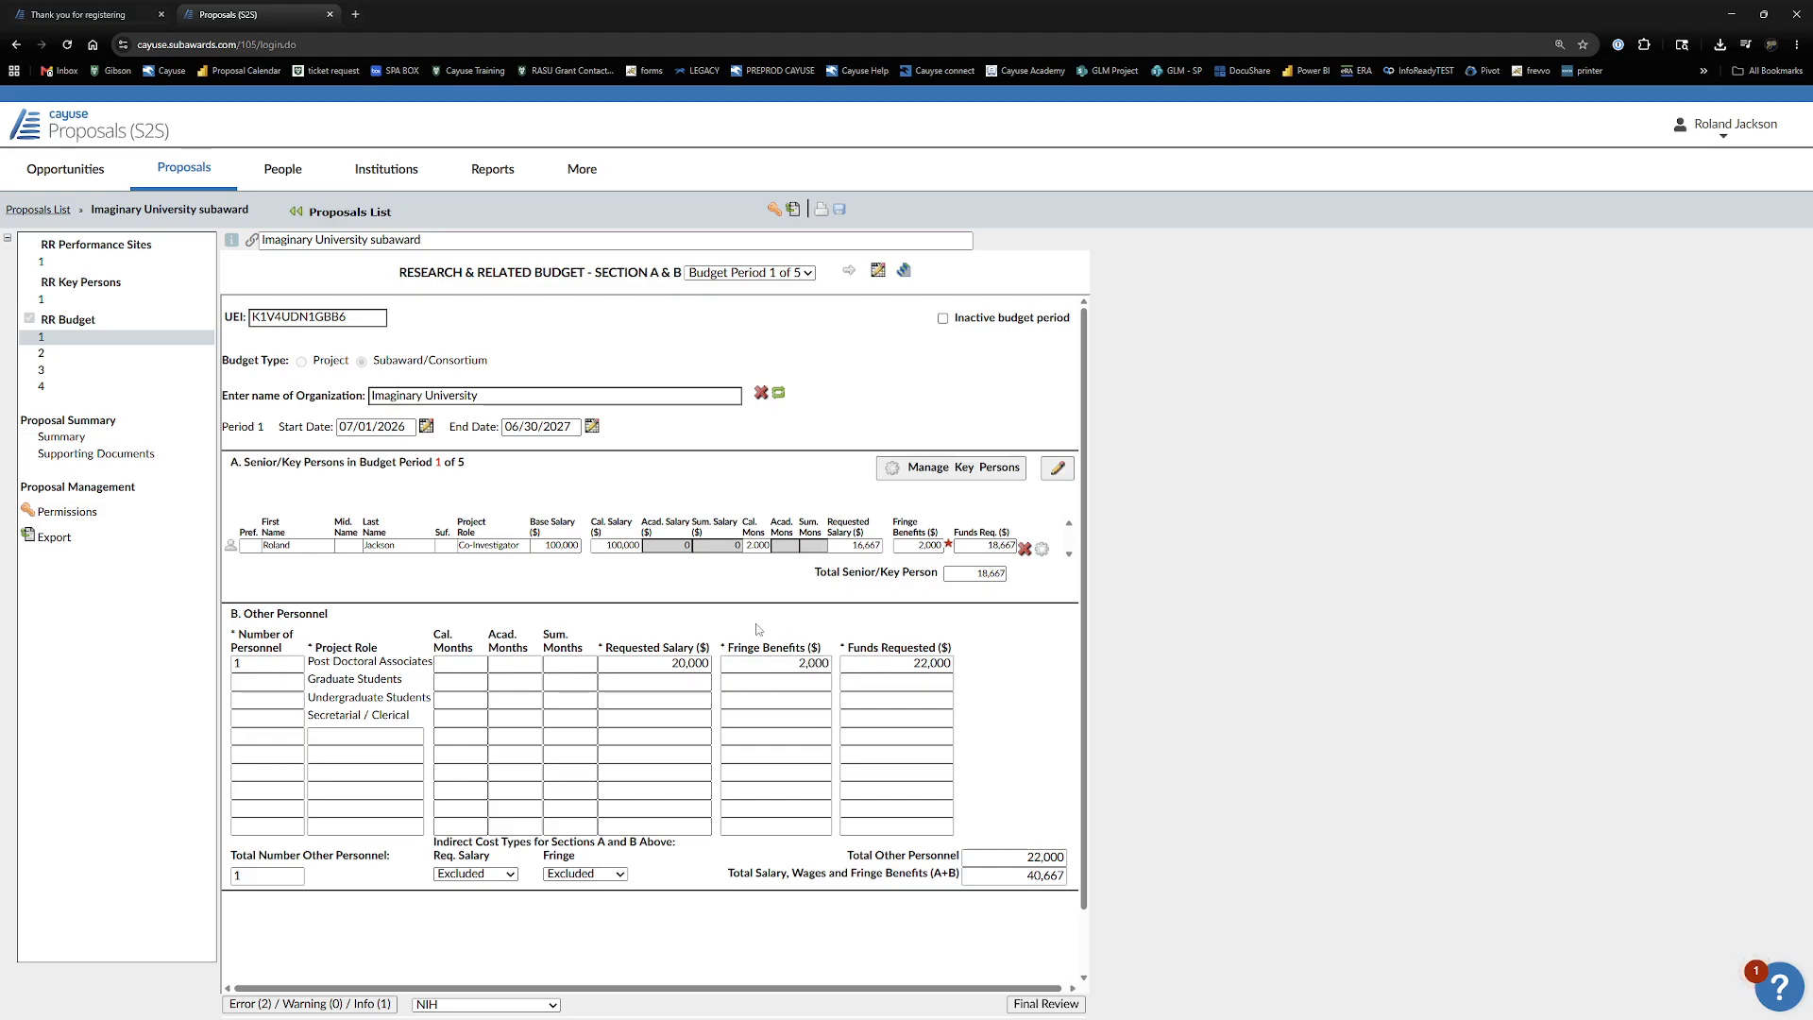
- Set the indirect cost types for both requested salary and fringe in Sections A and B to IDC Type 1
{"action": "left_click", "coordinate": [484, 875]}
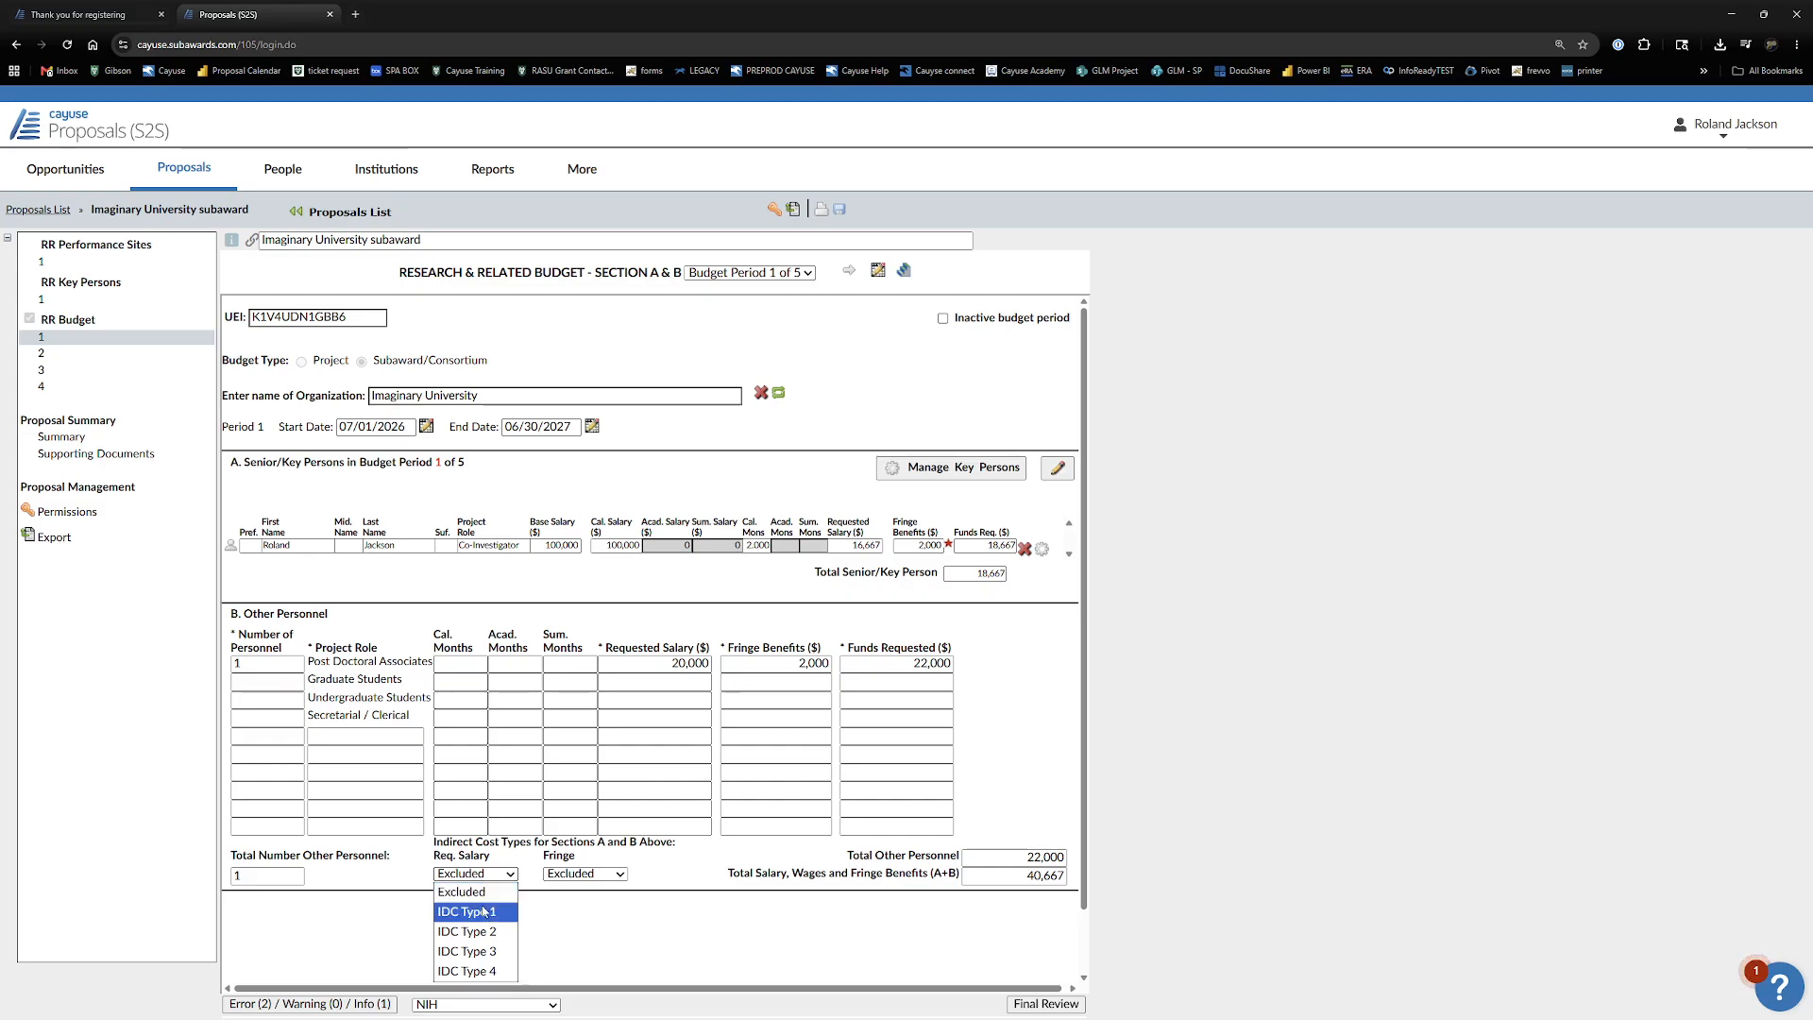
{"action": "left_click", "coordinate": [477, 912]}
{"action": "left_click", "coordinate": [571, 875]}
{"action": "left_click", "coordinate": [576, 913]}
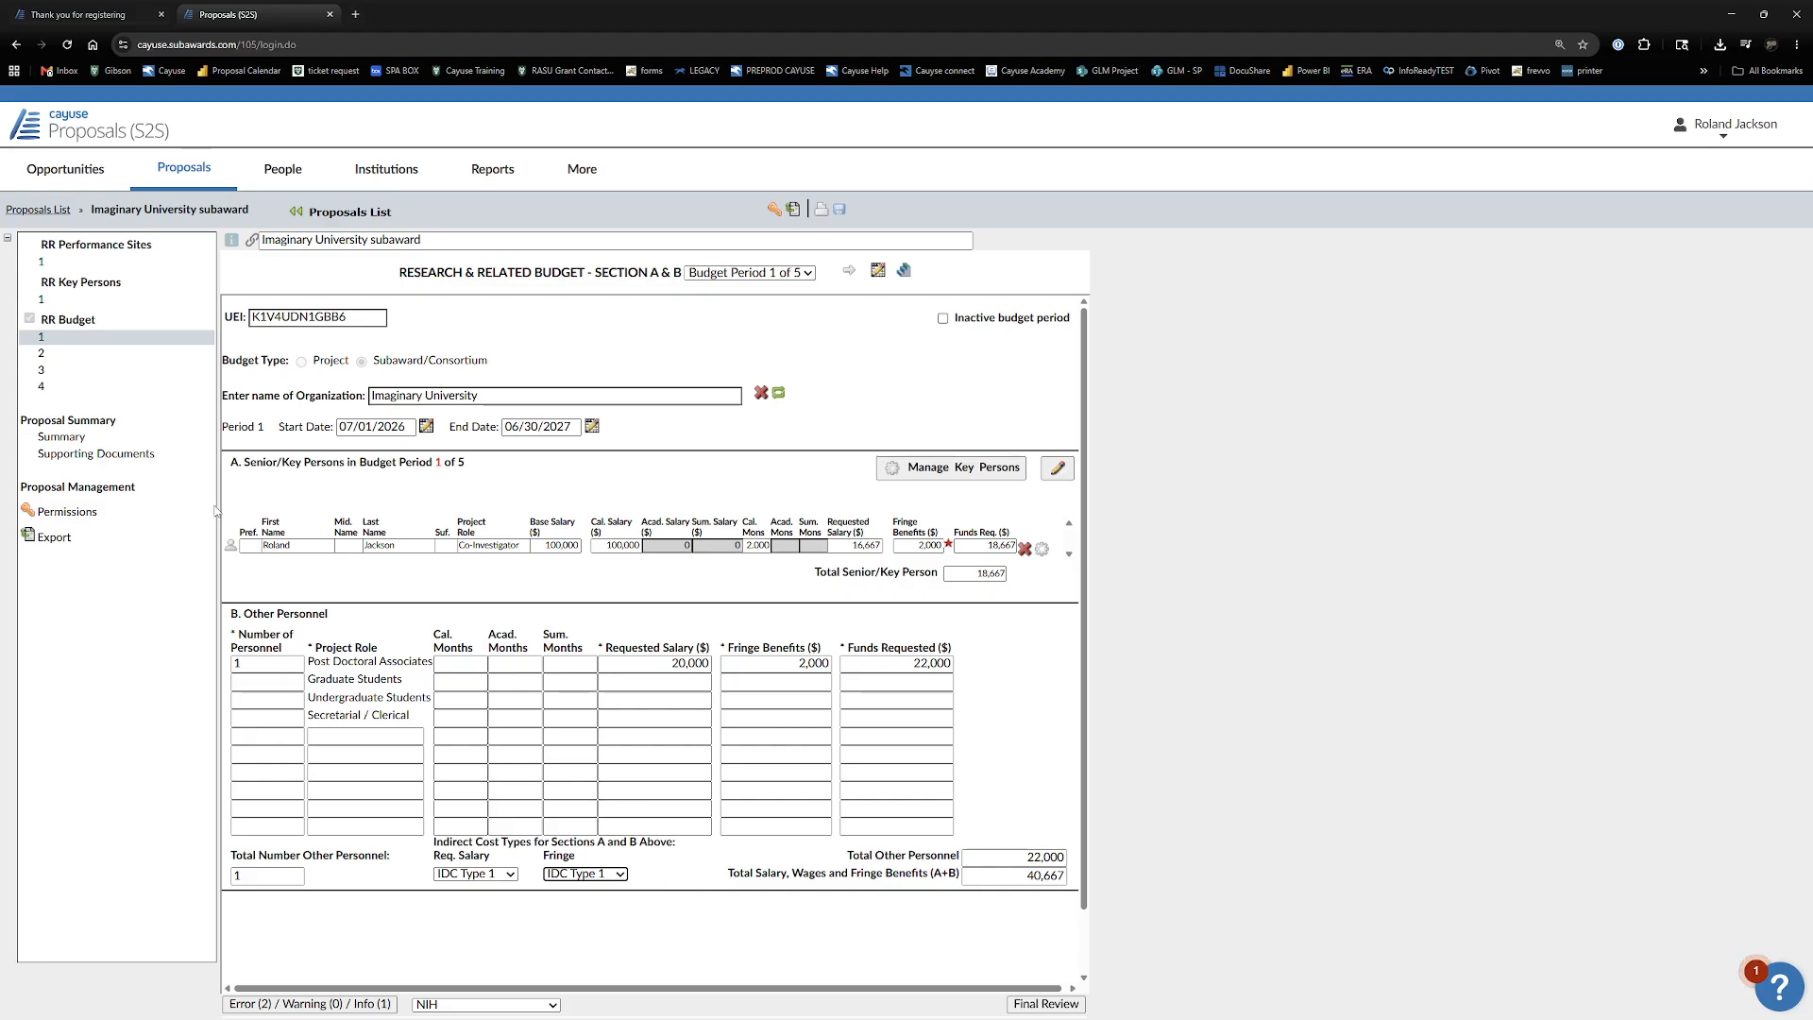
- In budget Section F for period 1, set Materials and Supplies to IDC Type 1 with 1,000 requested
{"action": "left_click", "coordinate": [122, 357]}
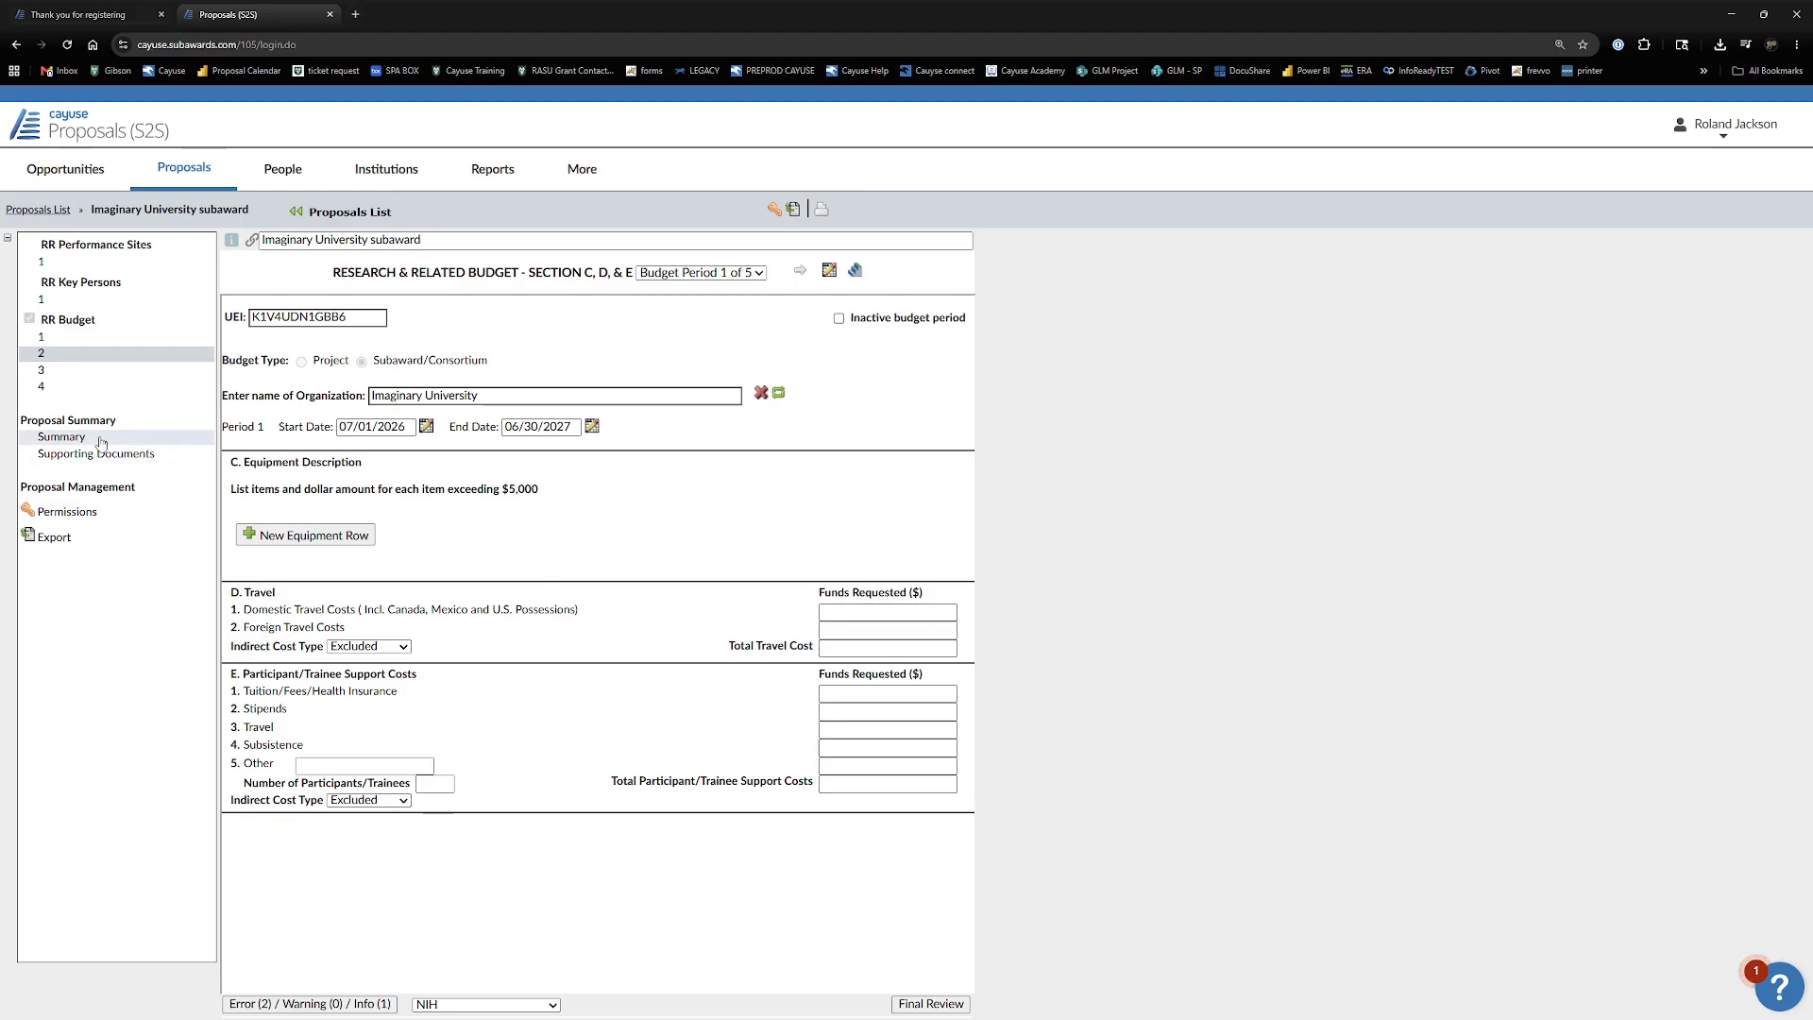
{"action": "left_click", "coordinate": [85, 371]}
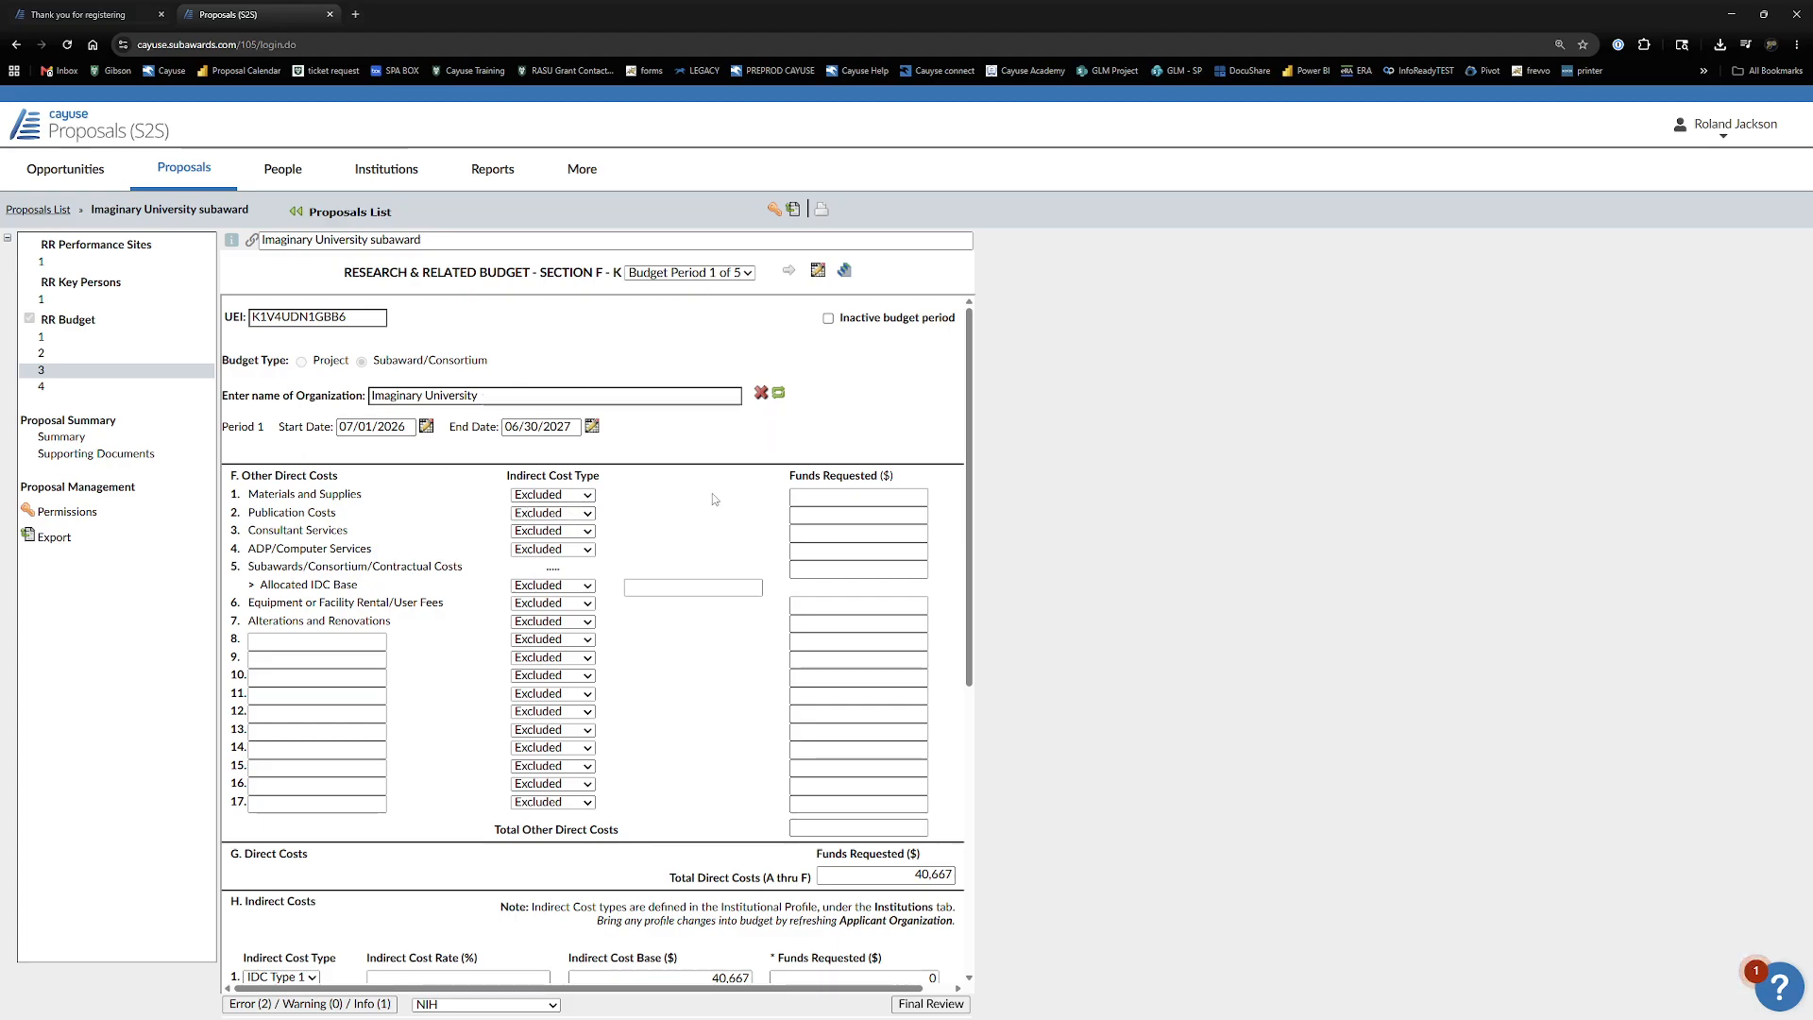
{"action": "left_click", "coordinate": [560, 494]}
{"action": "left_click", "coordinate": [570, 534]}
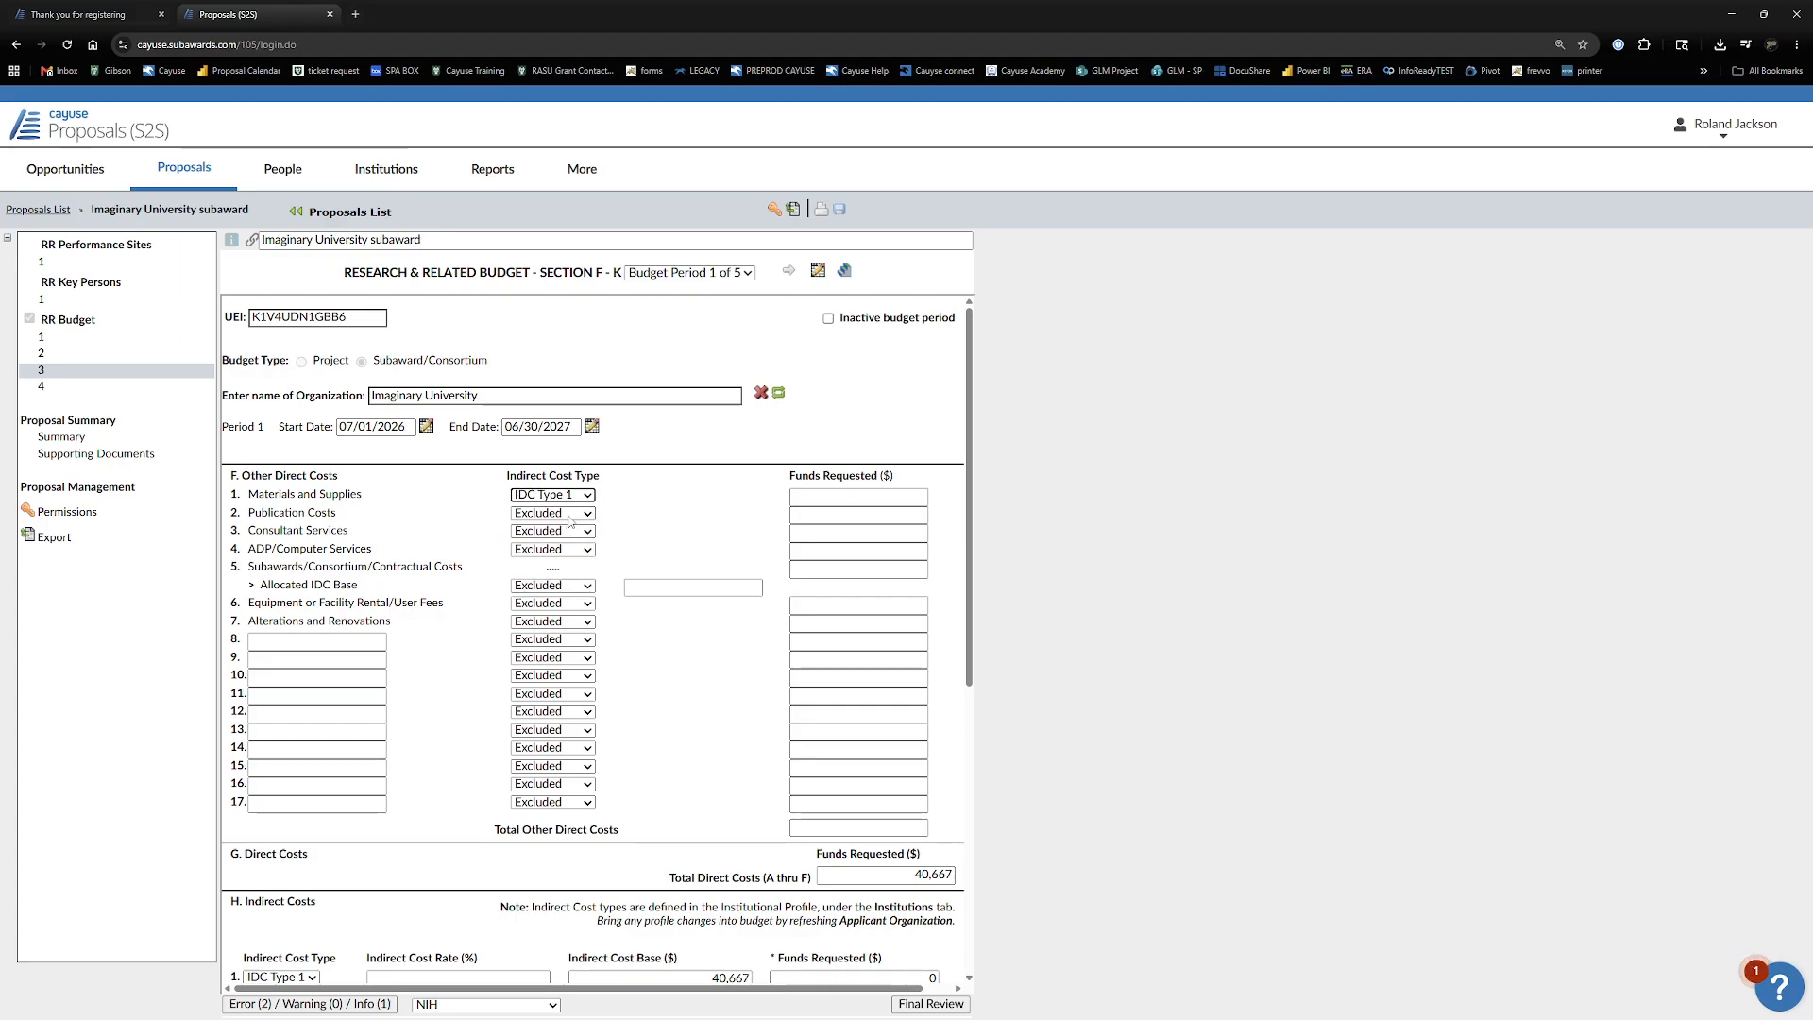
{"action": "left_click", "coordinate": [822, 501]}
{"action": "type", "text": "1000"}
{"action": "left_click", "coordinate": [740, 460]}
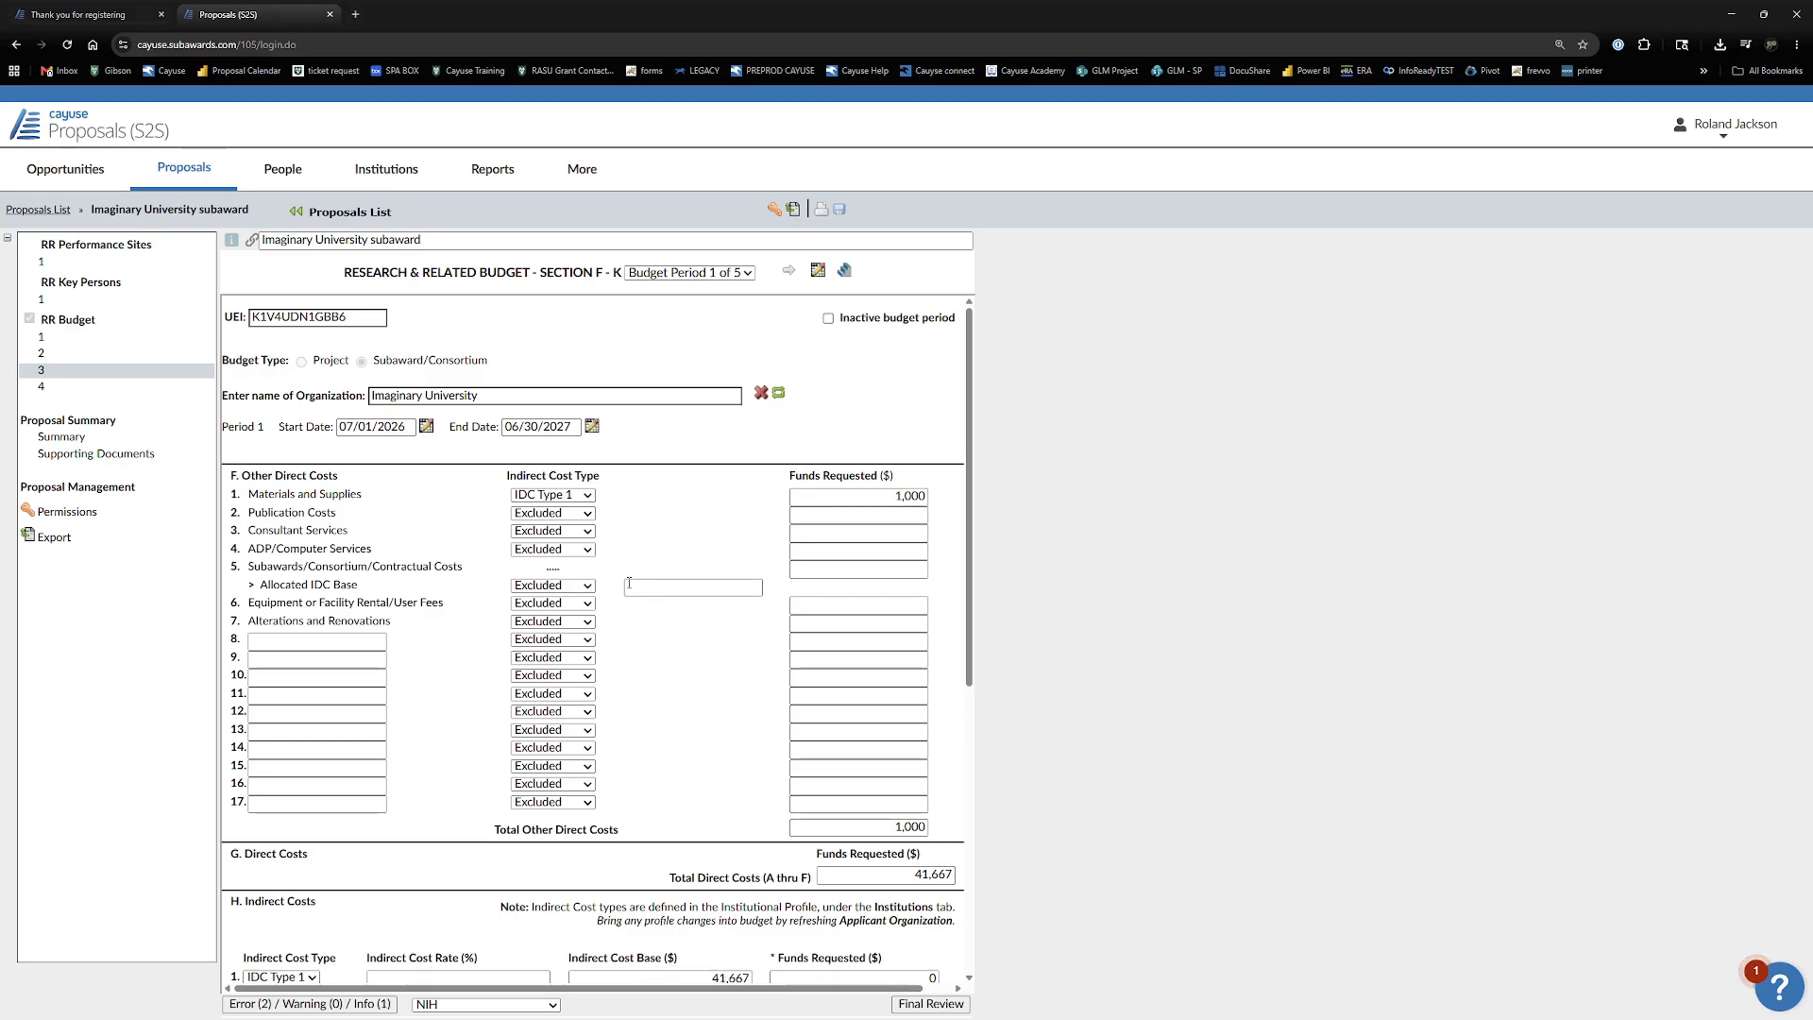
- Set Publication Costs for period 1 to IDC Type 1 with 500 requested
{"action": "left_click", "coordinate": [587, 514]}
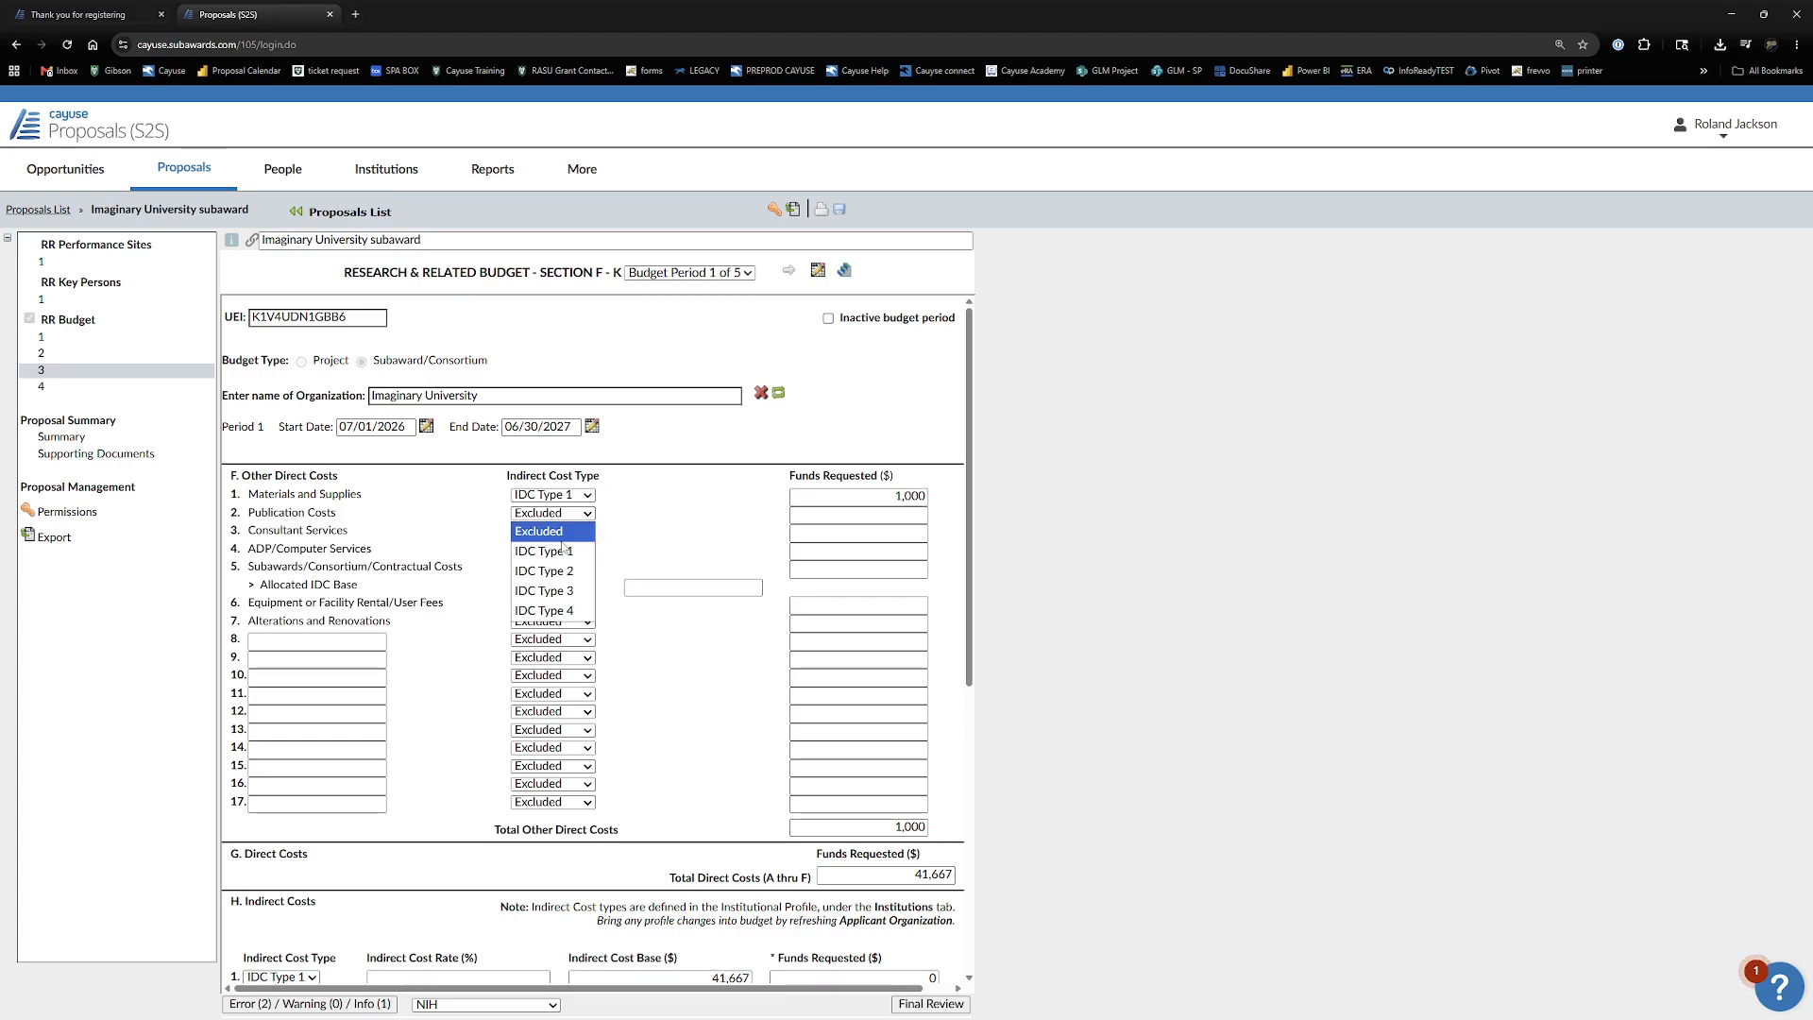
{"action": "left_click", "coordinate": [565, 550]}
{"action": "left_click", "coordinate": [851, 516]}
{"action": "type", "text": "500"}
{"action": "left_click", "coordinate": [774, 482]}
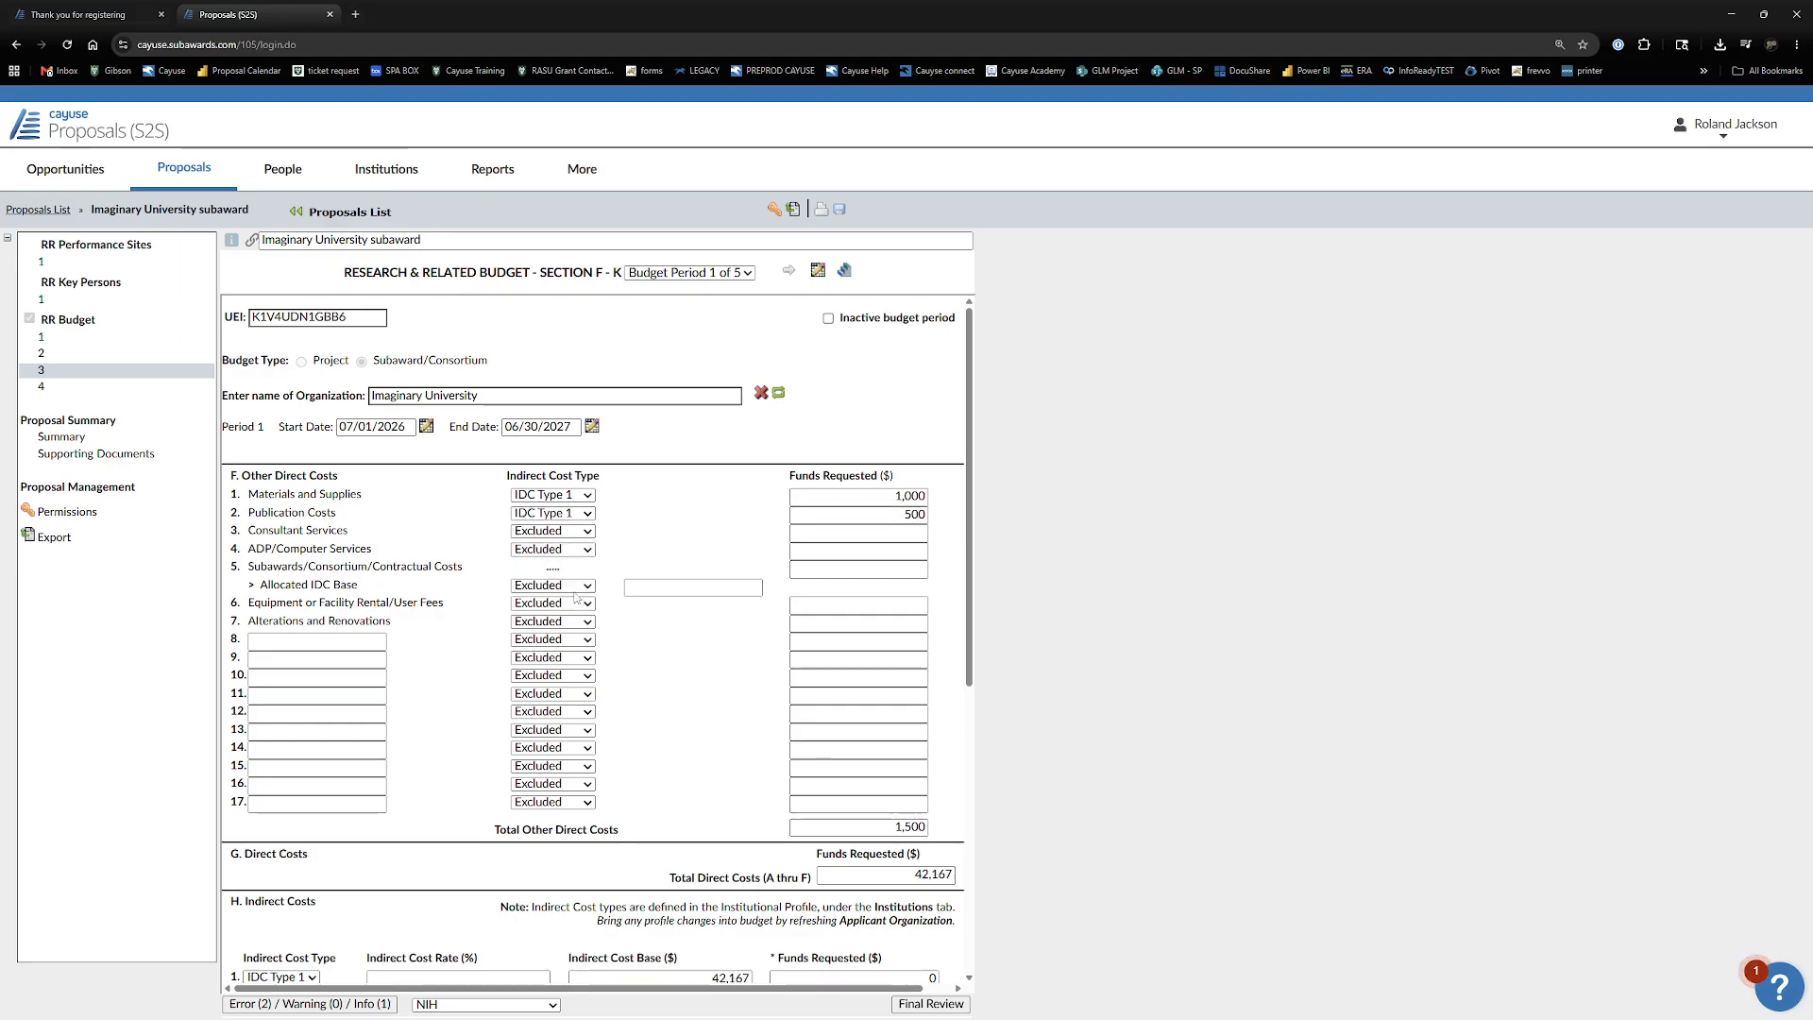
{"action": "left_click", "coordinate": [332, 643]}
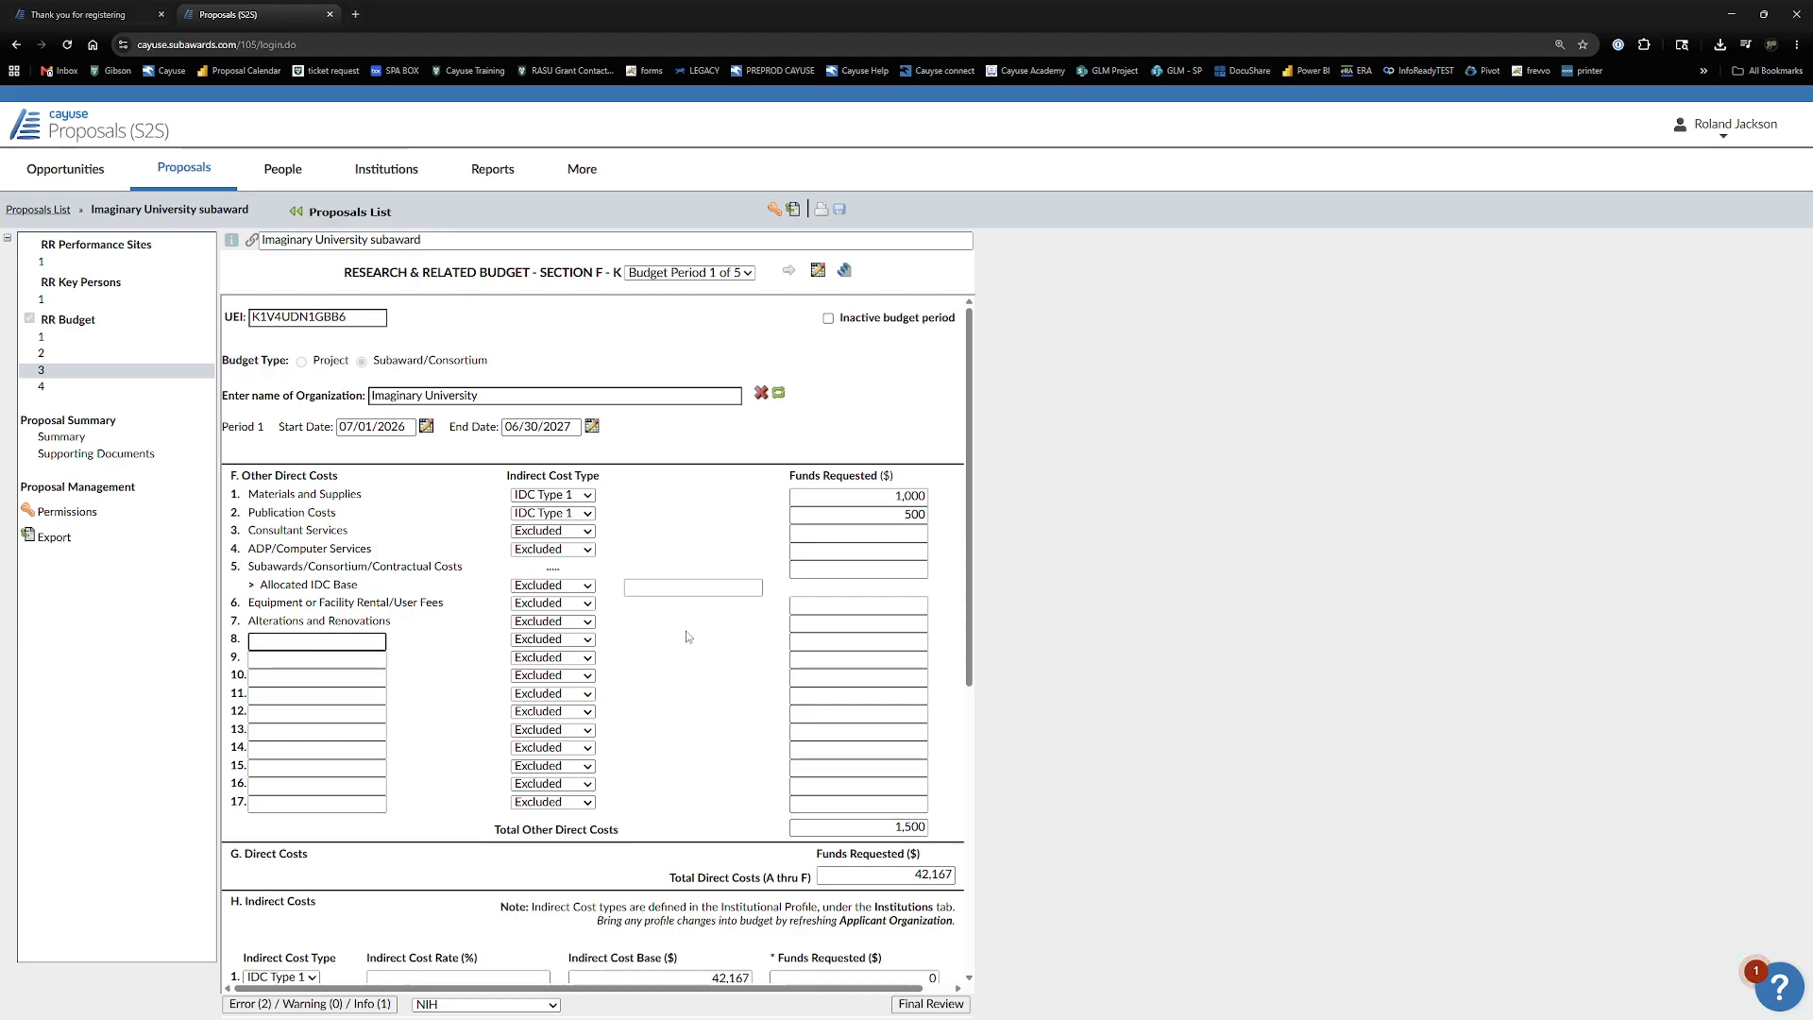
- Set the IDC Type 1 indirect cost rate to 25% in Section H and check its cost base and requested funds
{"action": "scroll", "coordinate": [686, 637], "scroll_direction": "down", "scroll_amount": 3}
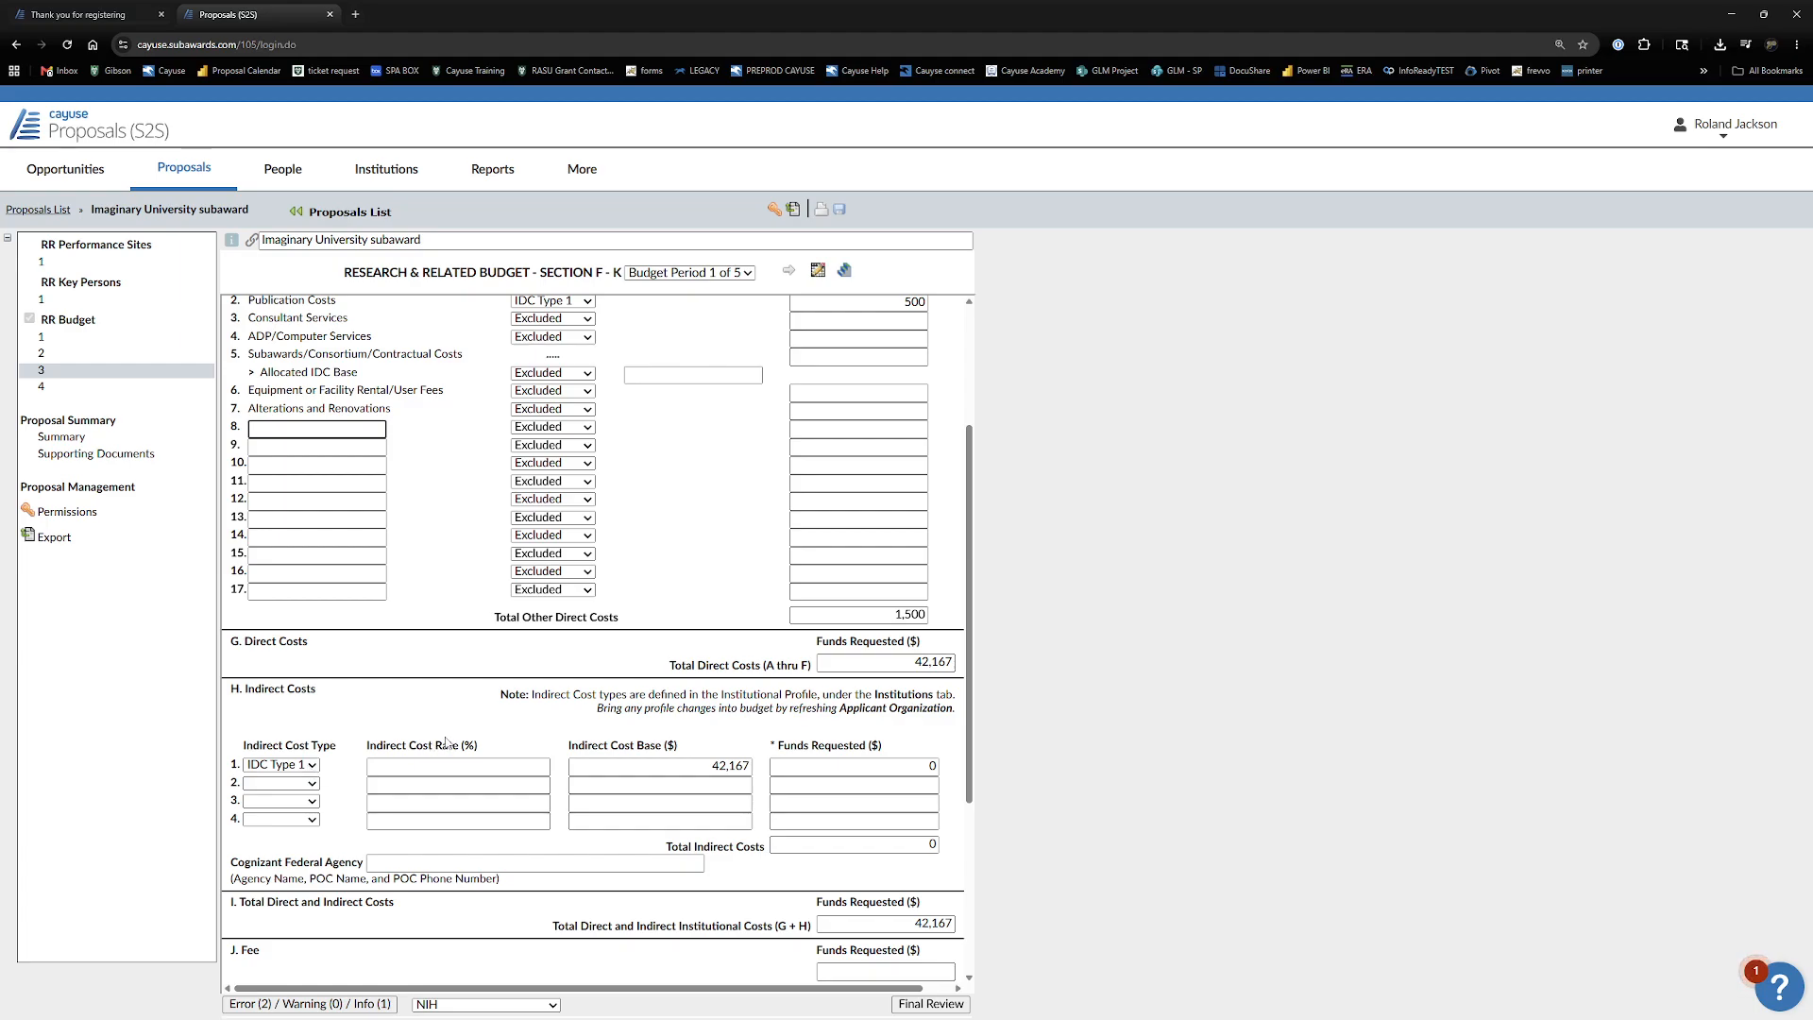
{"action": "left_click", "coordinate": [484, 765]}
{"action": "type", "text": "25"}
{"action": "left_click", "coordinate": [517, 734]}
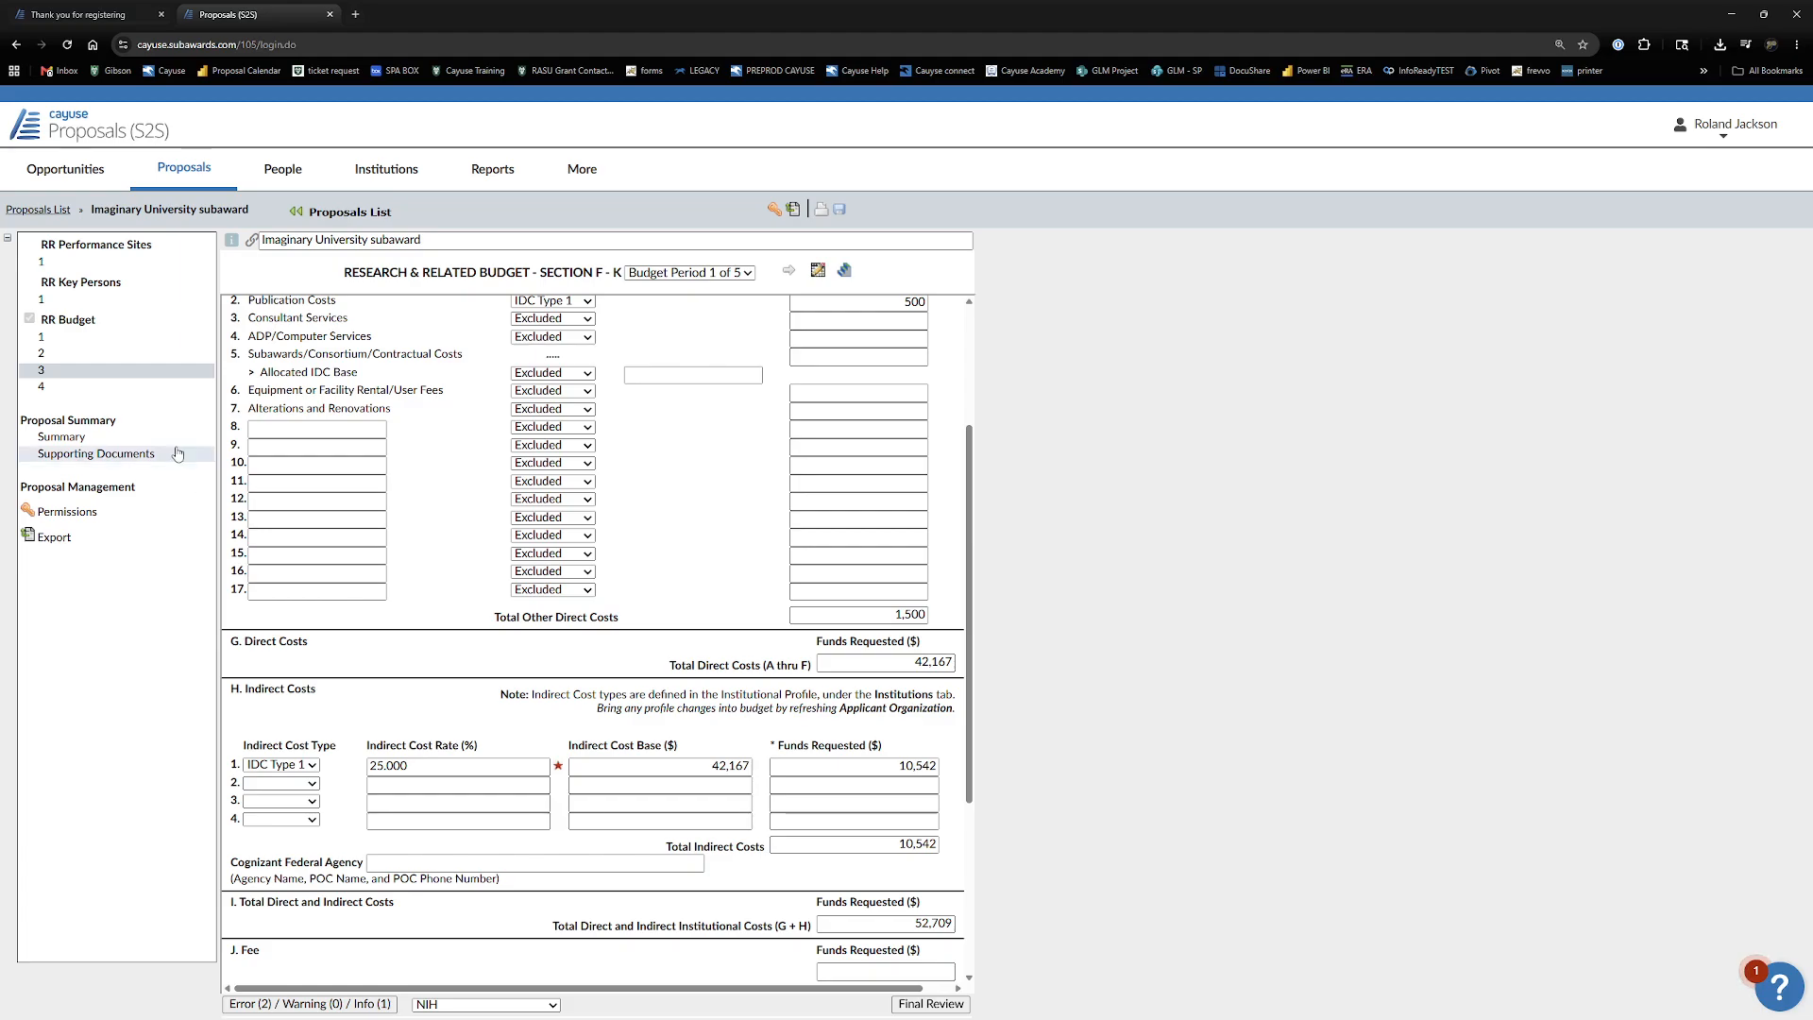
{"action": "left_click_drag", "start_coordinate": [707, 770], "coordinate": [752, 772]}
{"action": "left_click", "coordinate": [738, 769]}
{"action": "left_click_drag", "start_coordinate": [880, 766], "coordinate": [945, 770]}
{"action": "left_click", "coordinate": [930, 742]}
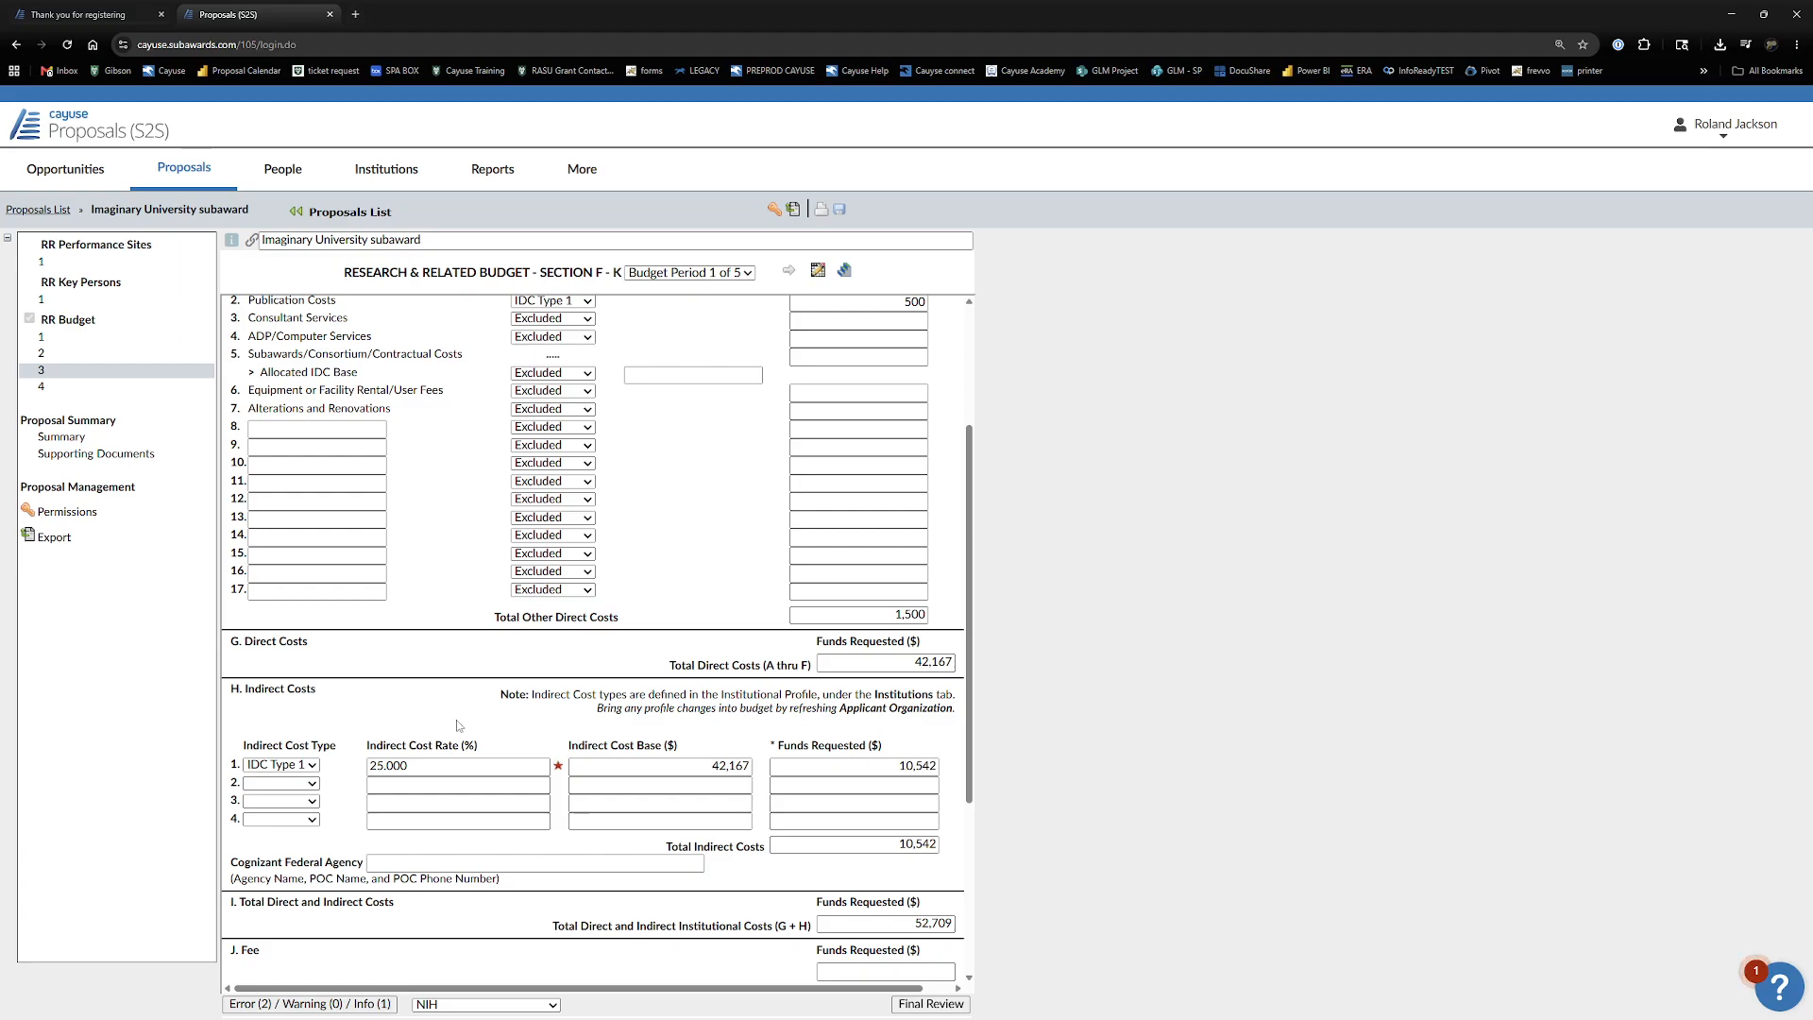
- Upload Budget Justification.pdf from the test docs folder as the final budget justification attachment in Section L
{"action": "scroll", "coordinate": [458, 725], "scroll_direction": "down", "scroll_amount": 3}
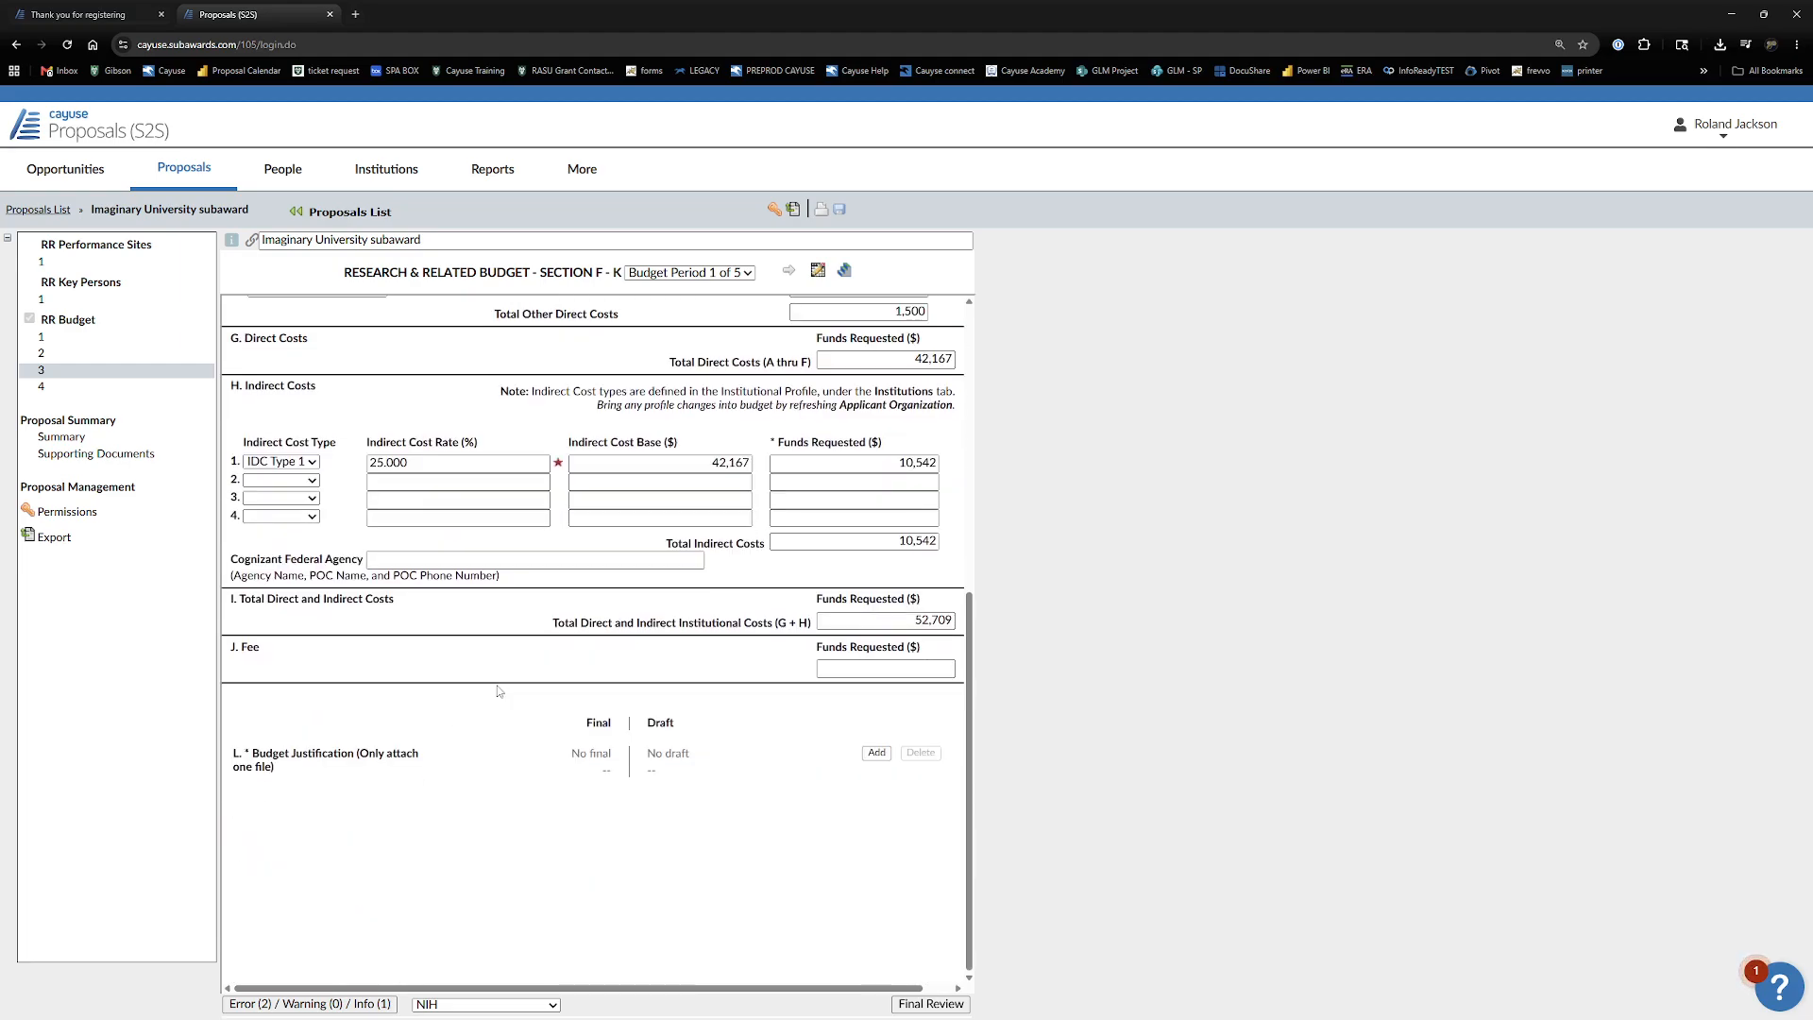
{"action": "left_click", "coordinate": [876, 752]}
{"action": "left_click", "coordinate": [747, 521]}
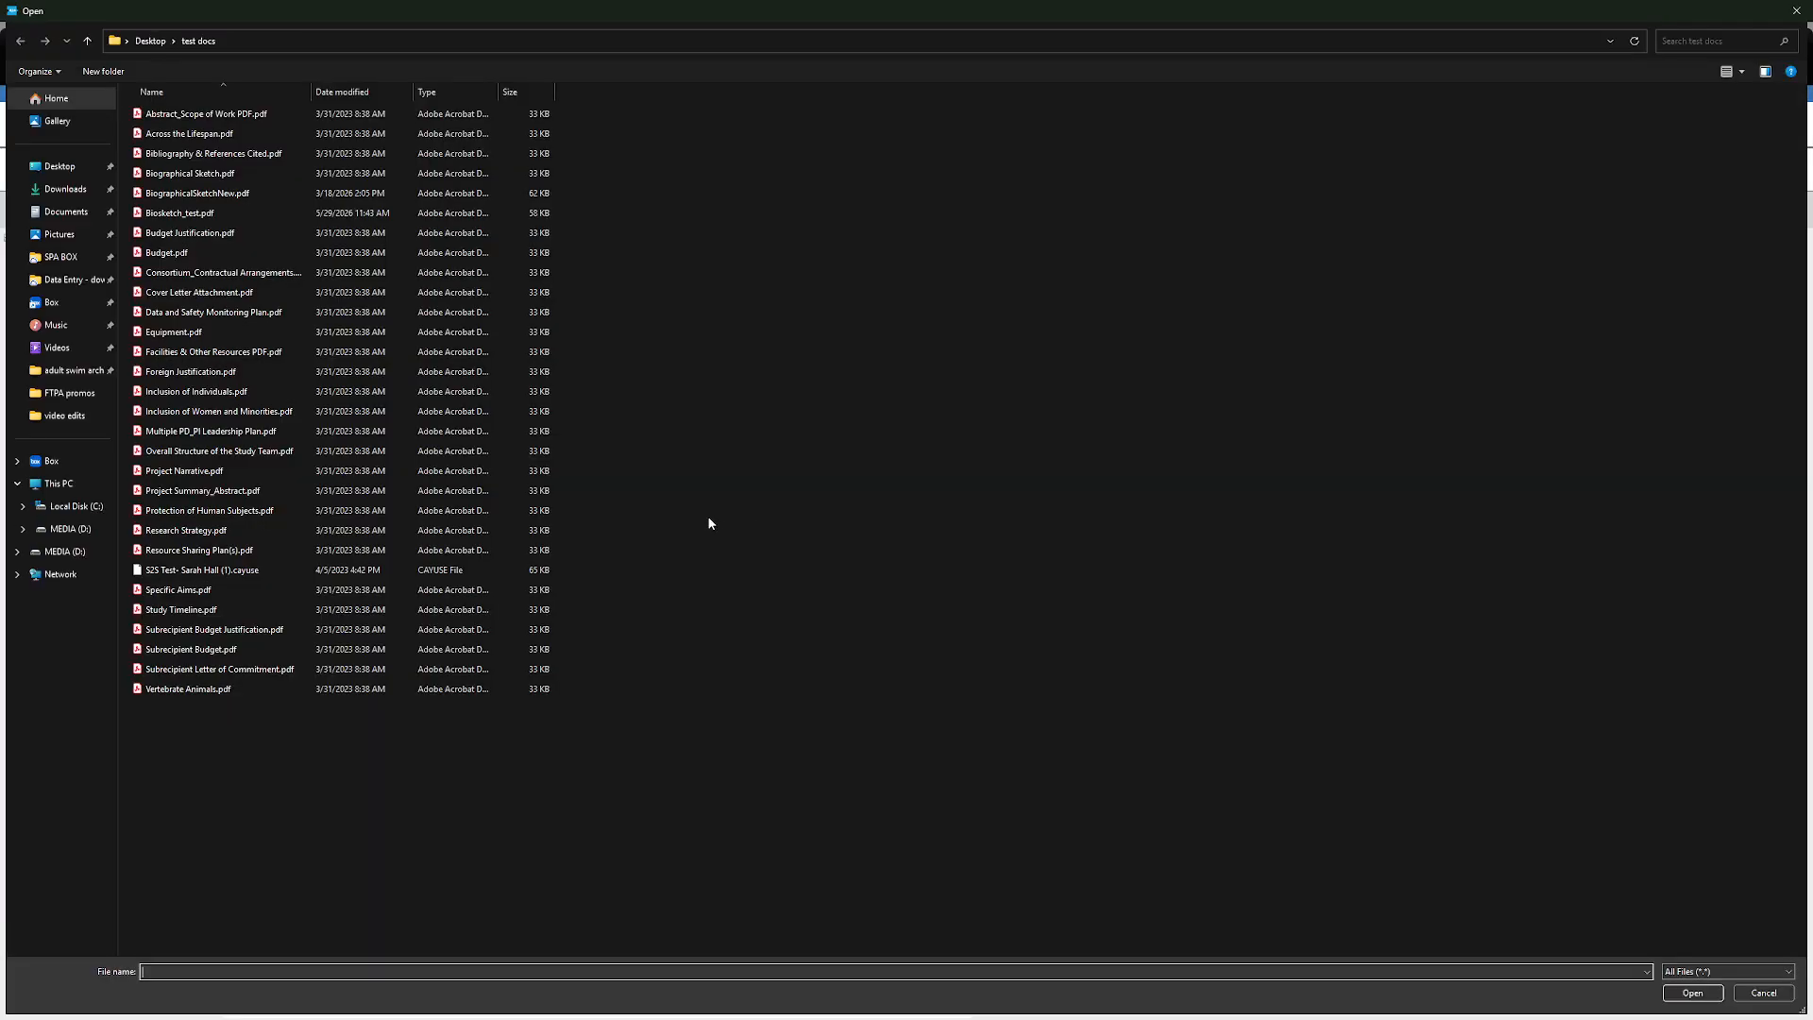
{"action": "left_click", "coordinate": [243, 233]}
{"action": "left_click", "coordinate": [1692, 992]}
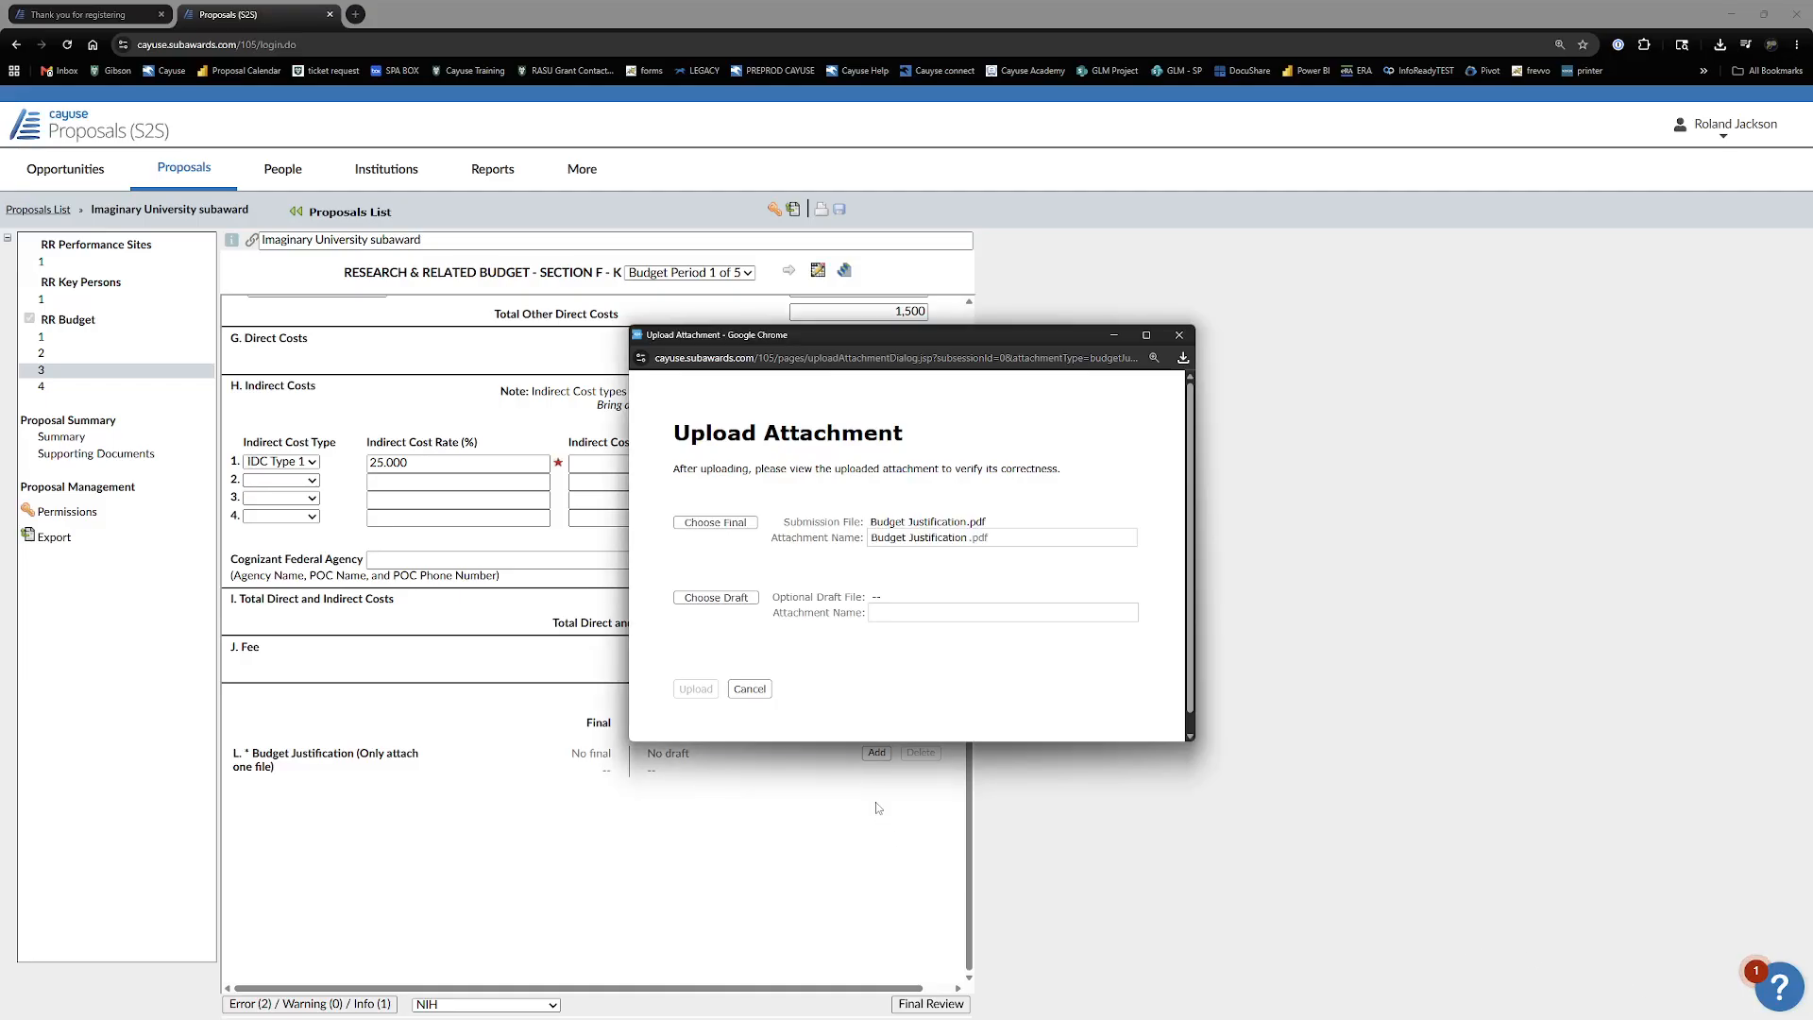
{"action": "left_click", "coordinate": [704, 692]}
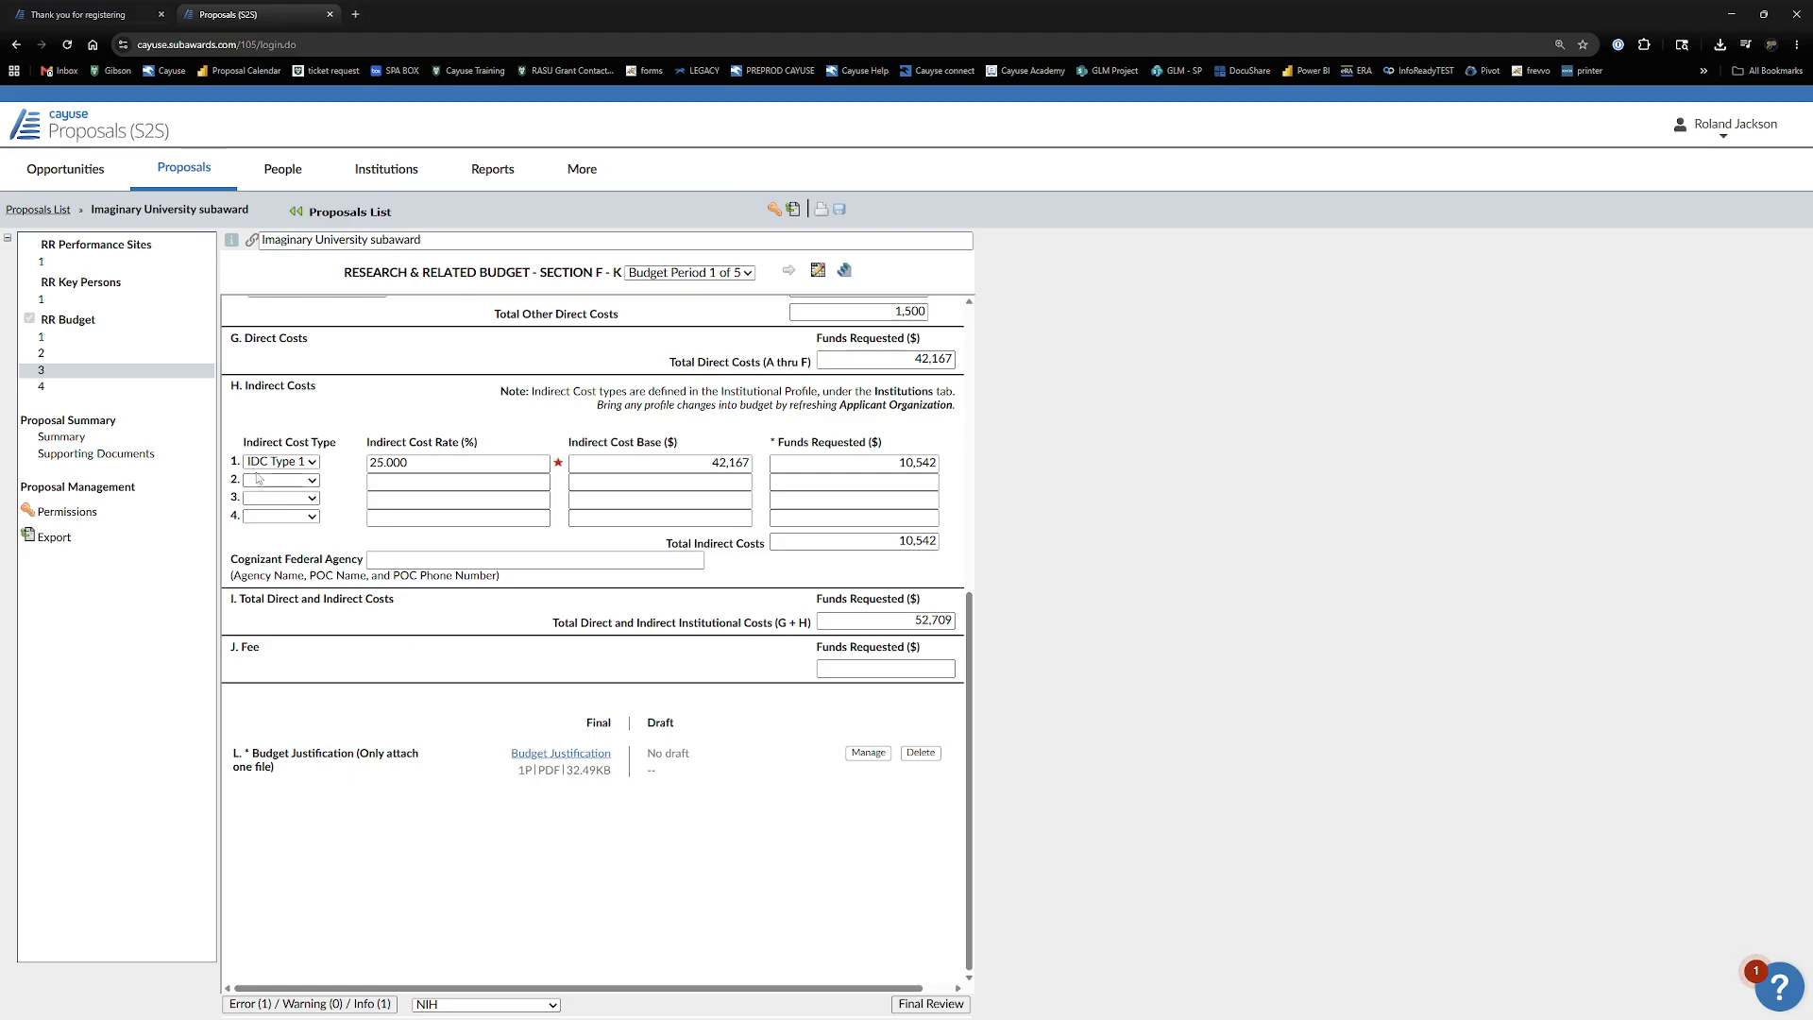
- Review the cumulative budget totals, and compare the Section A and B entries for budget periods 1, 2 and 3
{"action": "left_click", "coordinate": [166, 393]}
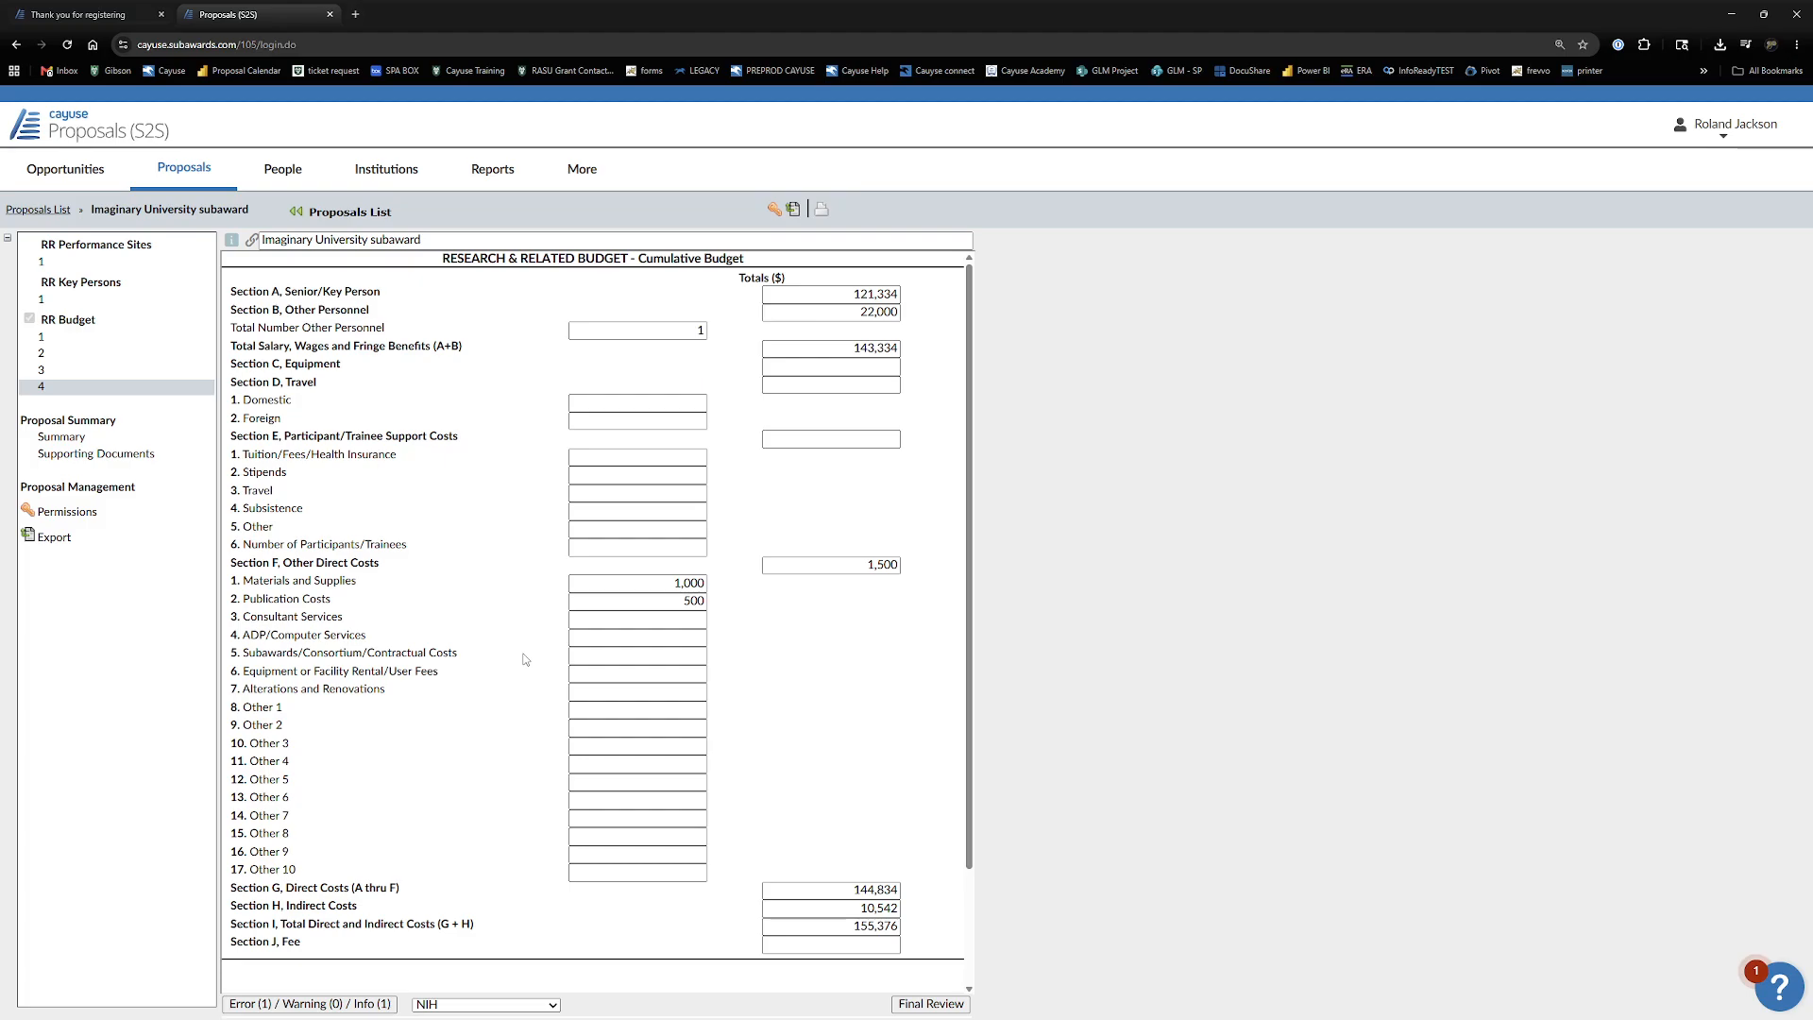
{"action": "left_click", "coordinate": [134, 347]}
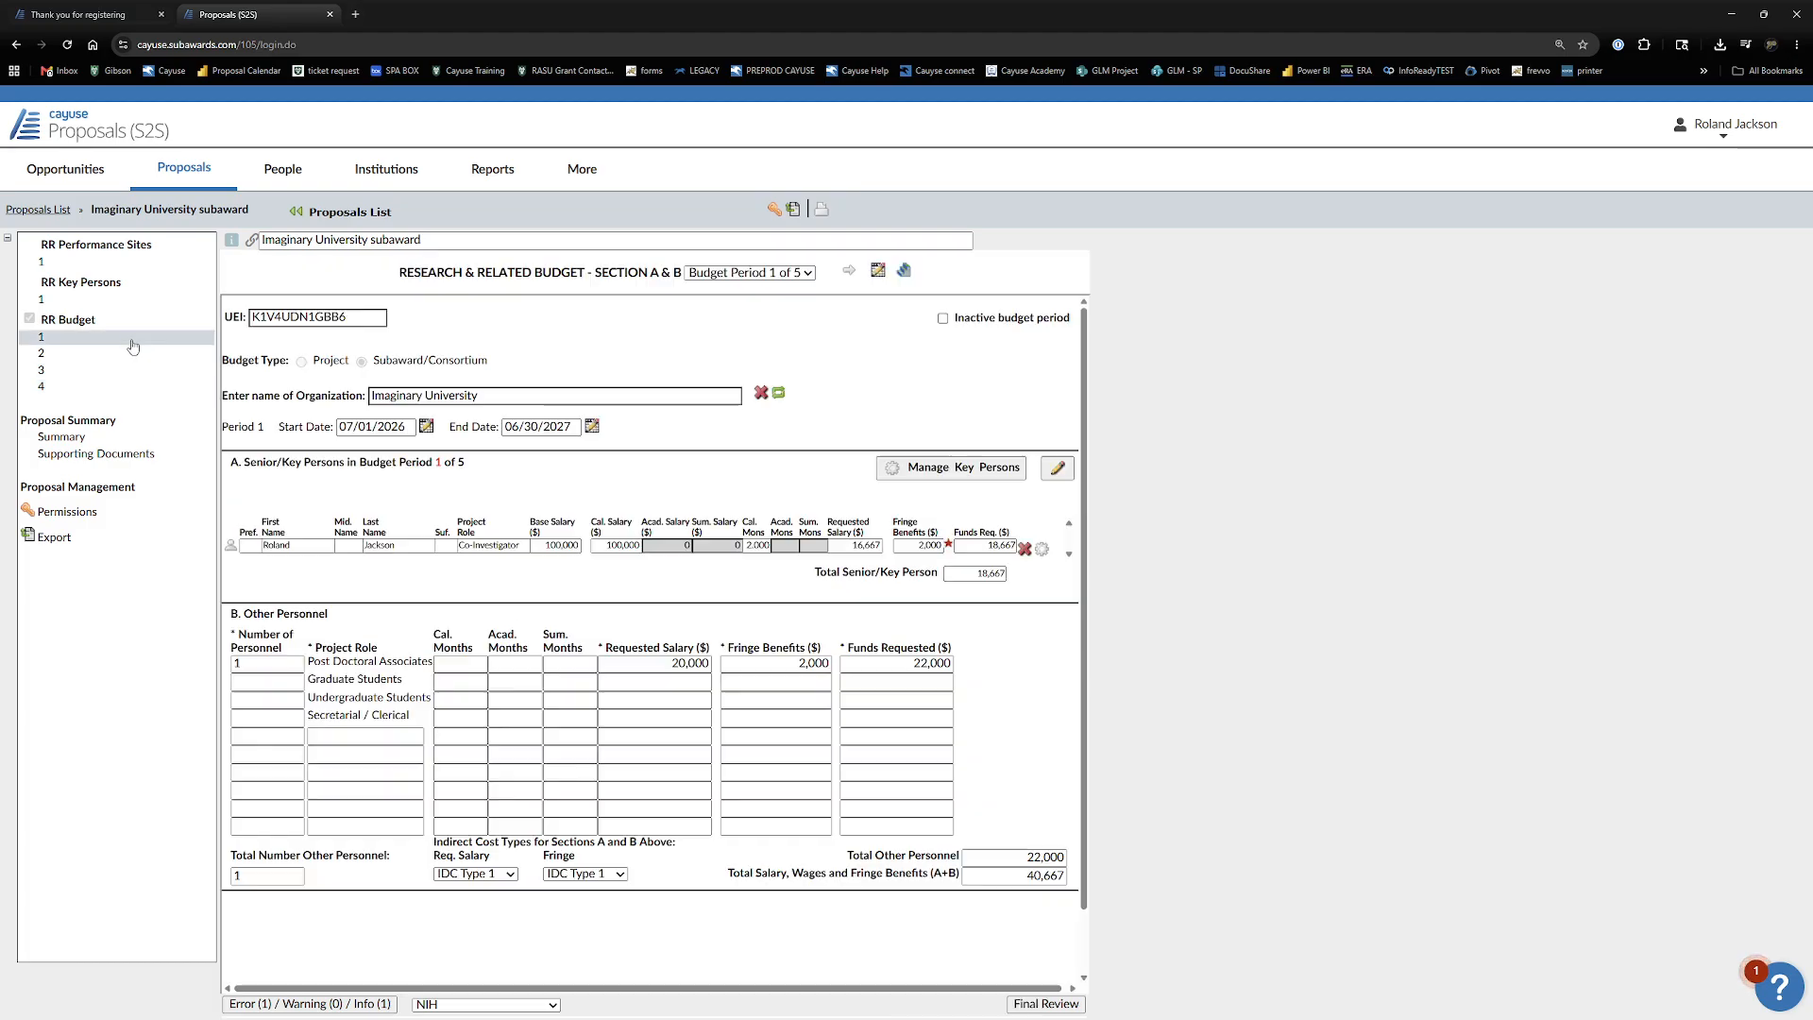
{"action": "left_click", "coordinate": [723, 274]}
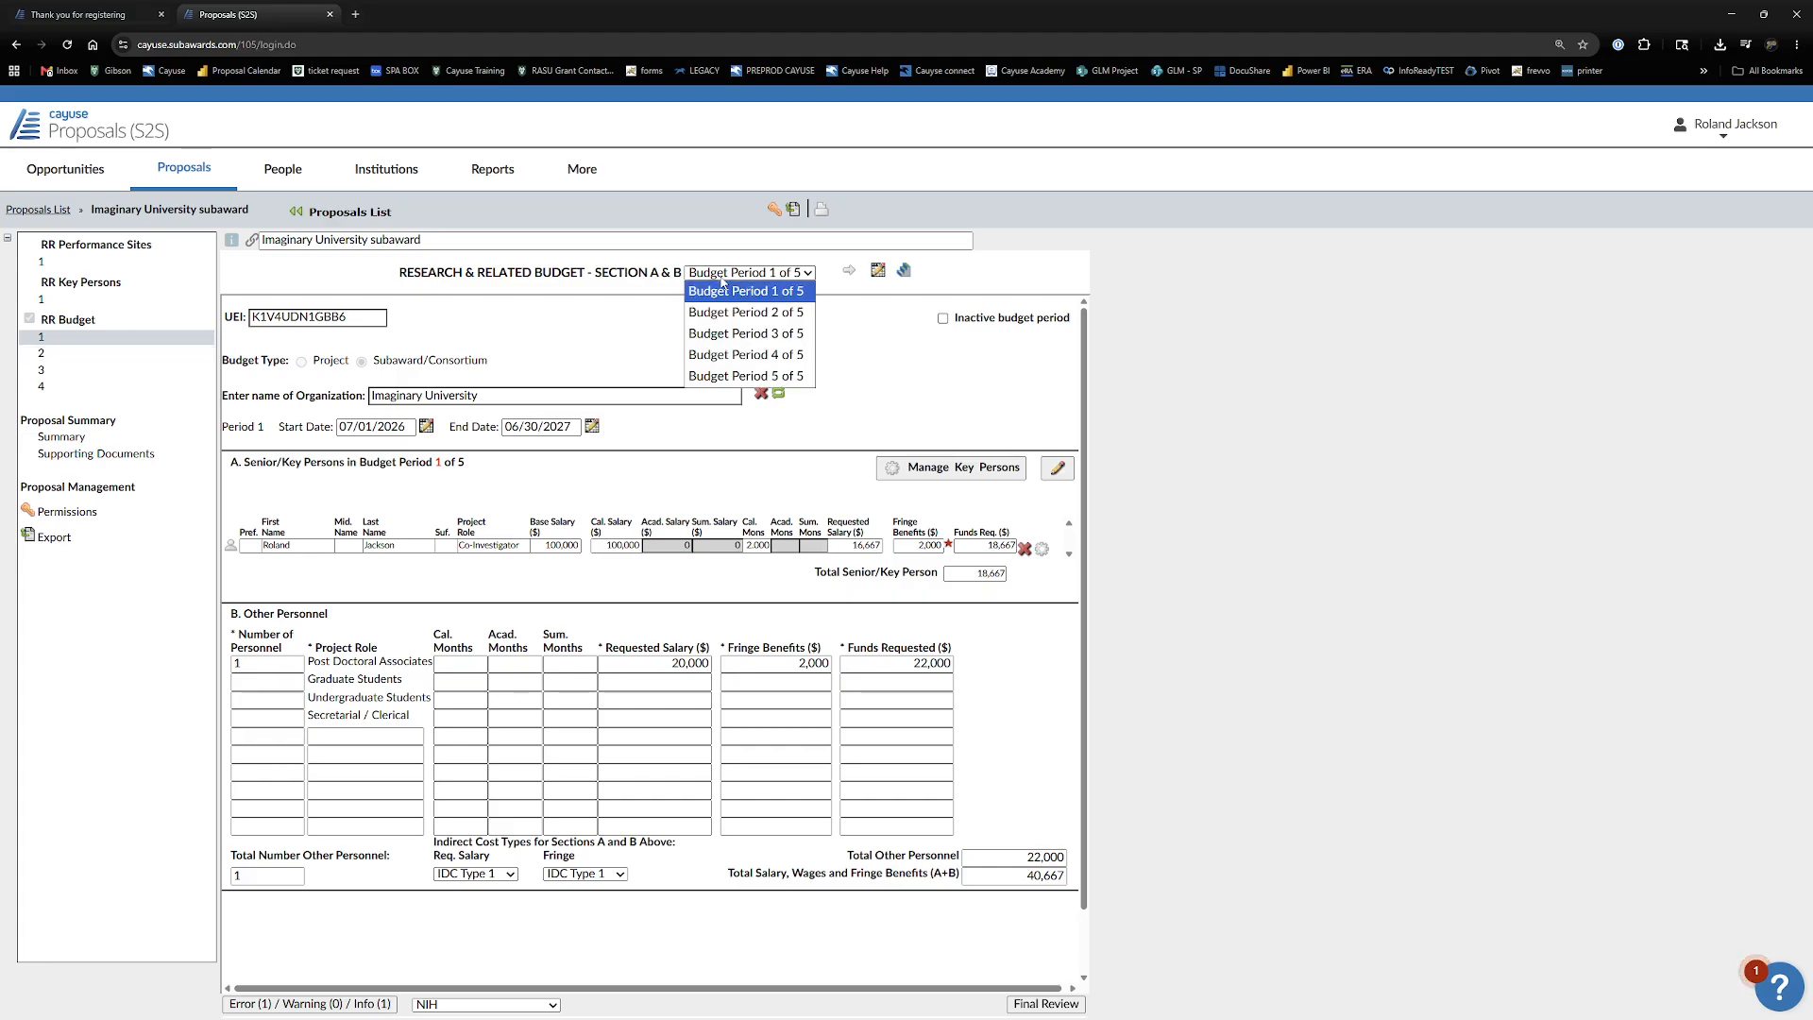
{"action": "left_click", "coordinate": [723, 281]}
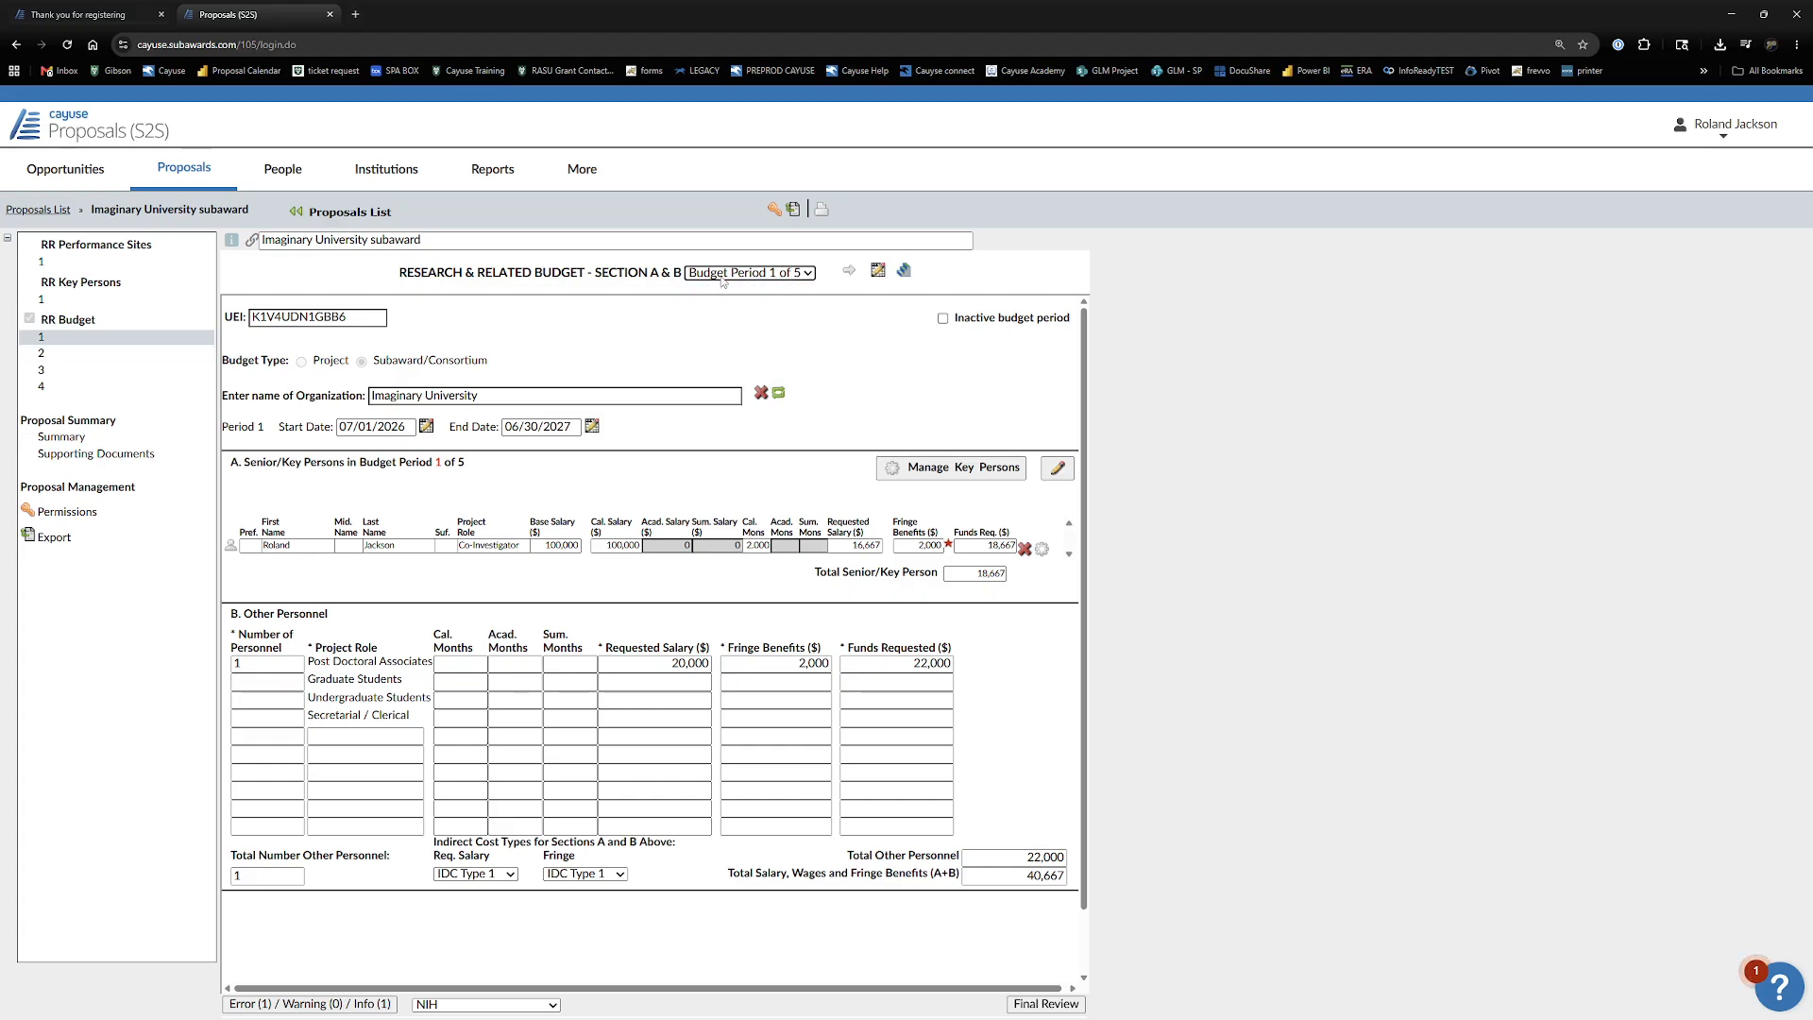
{"action": "left_click", "coordinate": [736, 273]}
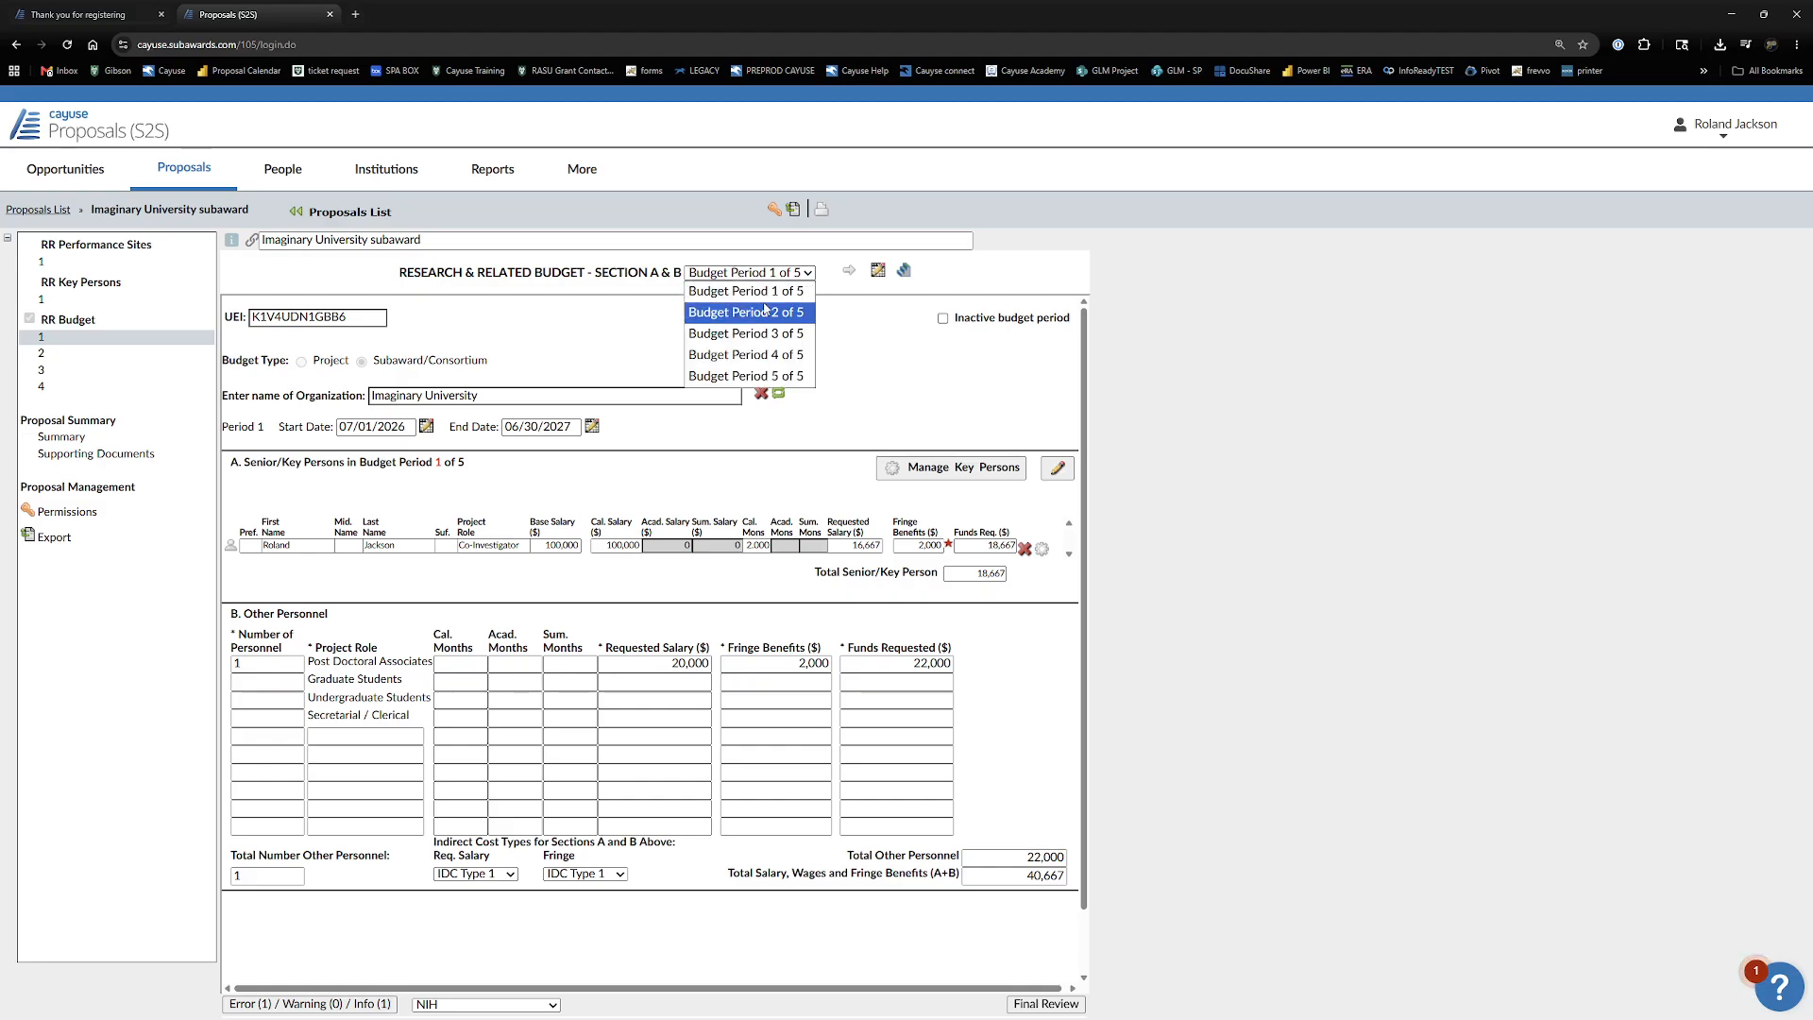
{"action": "left_click", "coordinate": [746, 300]}
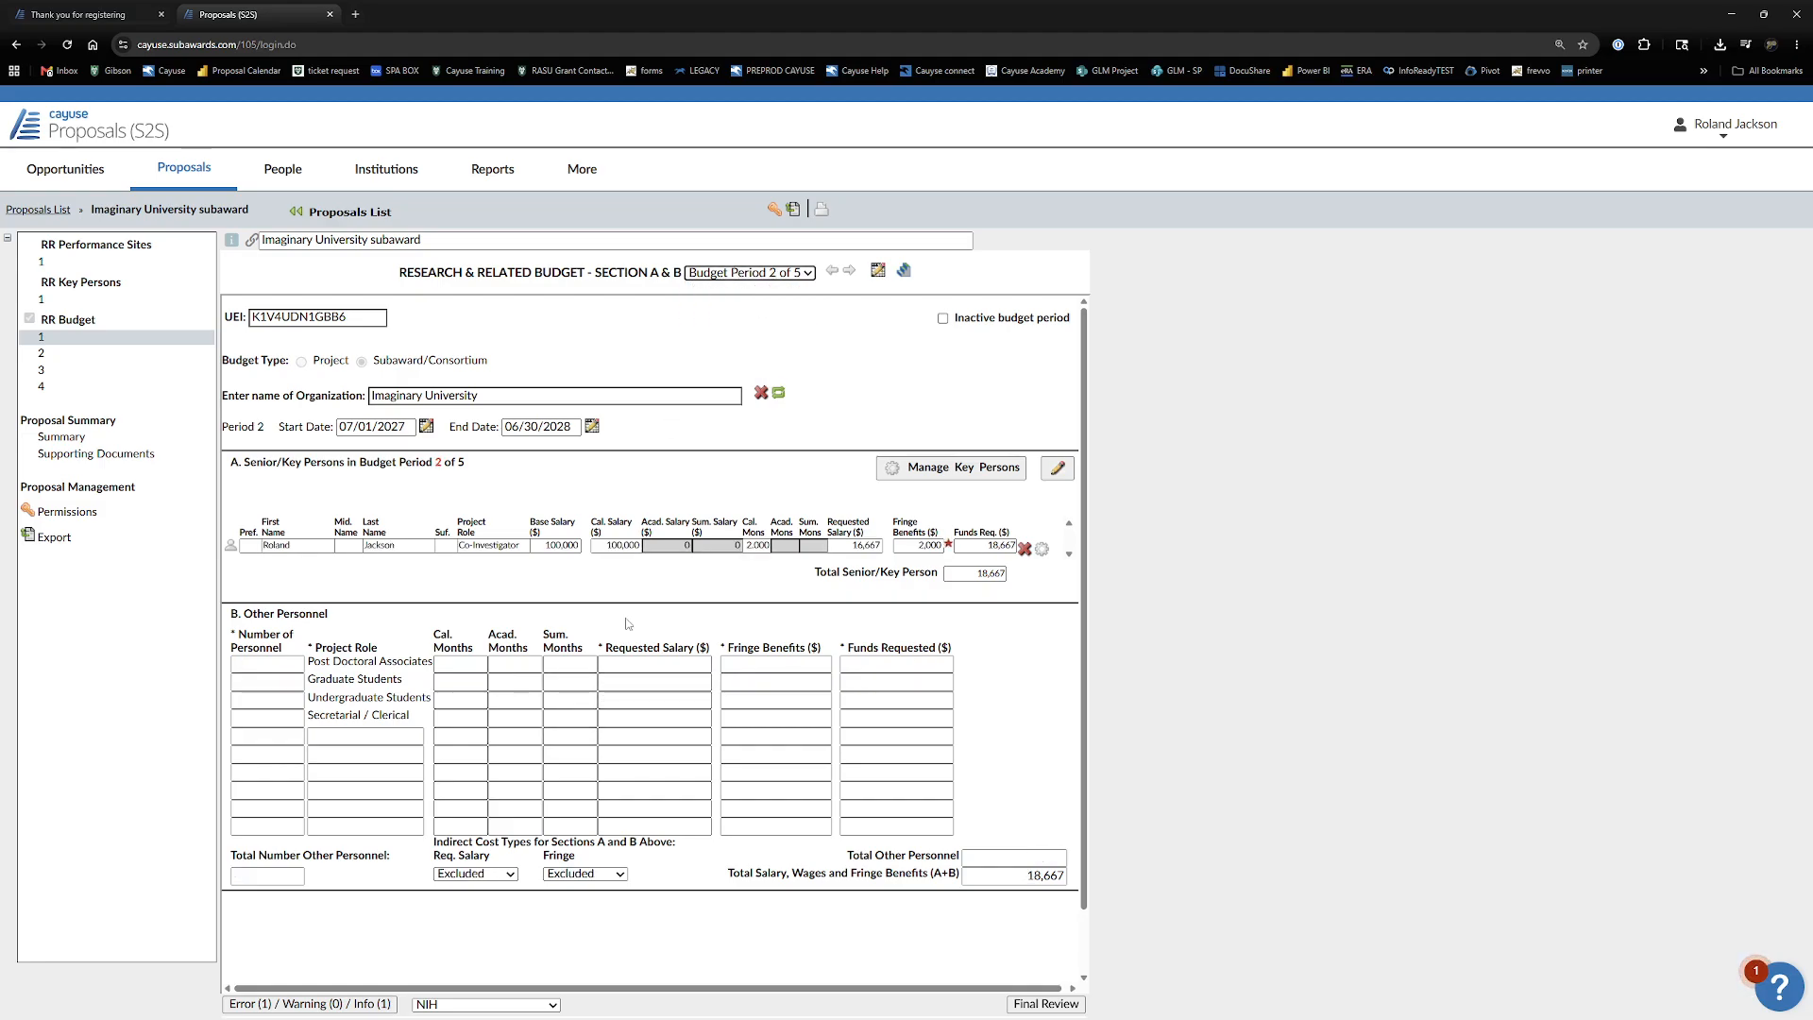
{"action": "left_click", "coordinate": [749, 273]}
{"action": "left_click", "coordinate": [783, 320]}
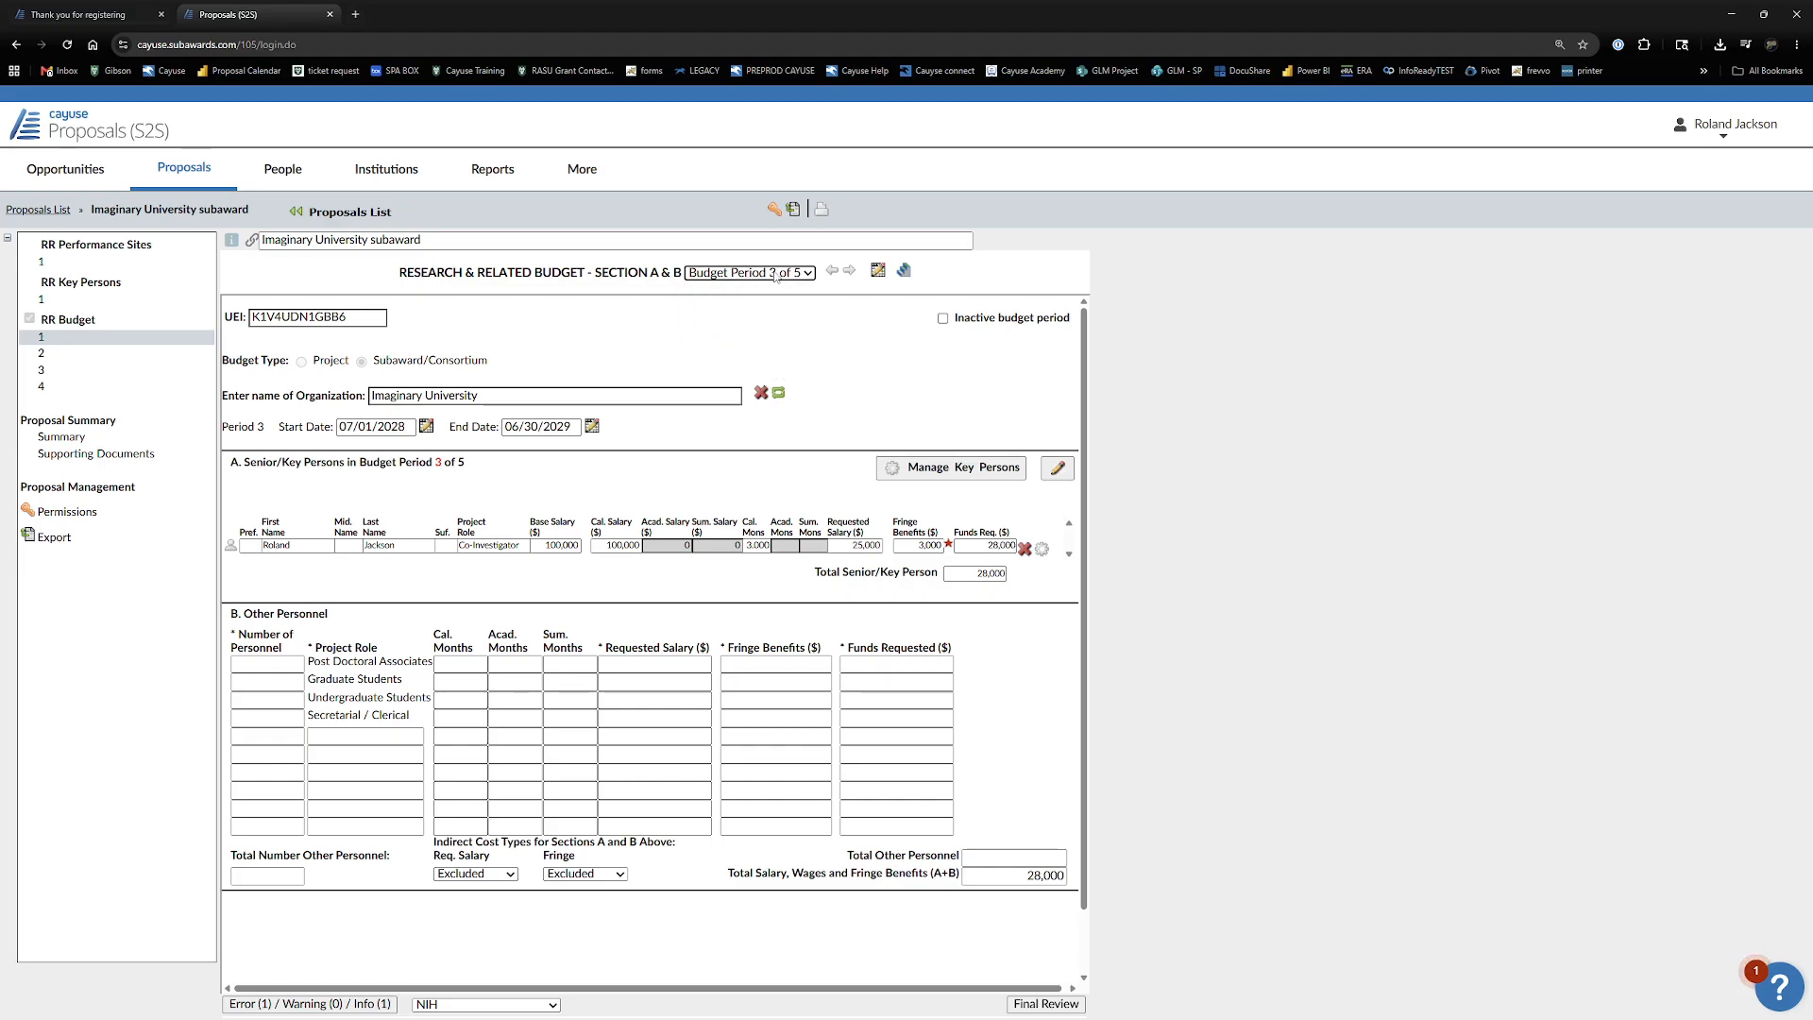
{"action": "left_click", "coordinate": [777, 274]}
{"action": "left_click", "coordinate": [763, 292]}
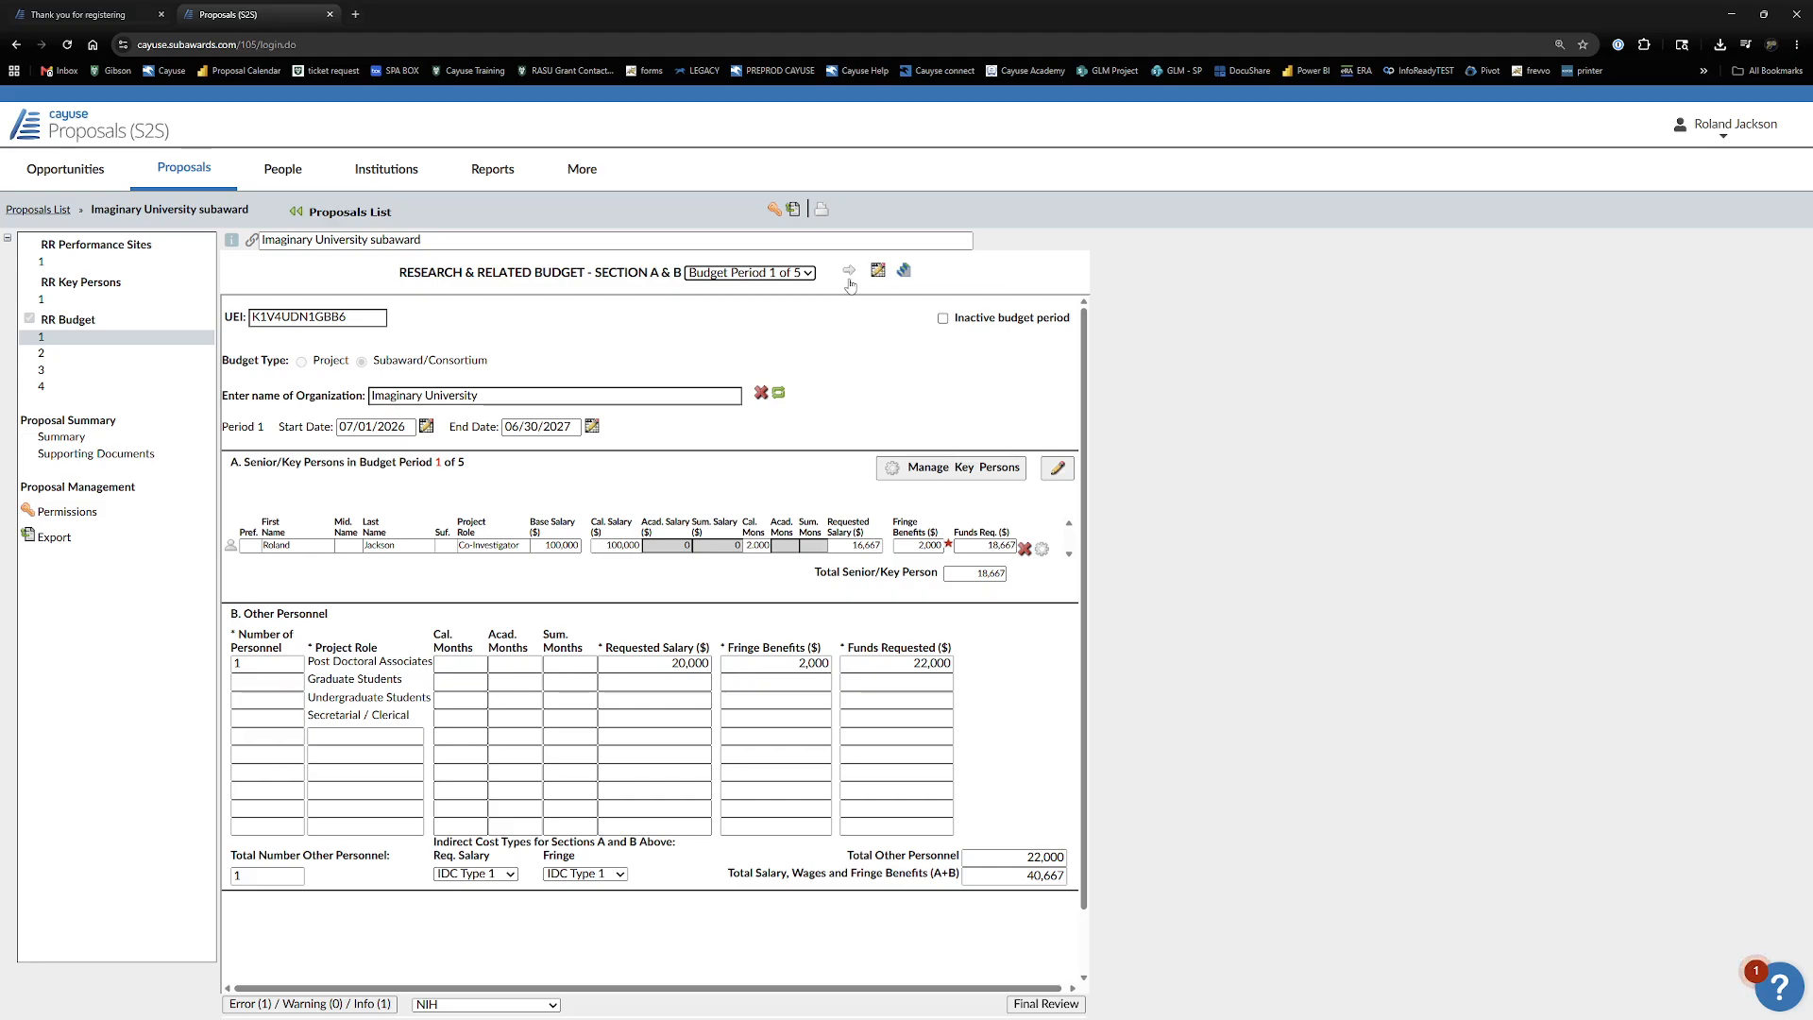
- Open budget replication or escalation, enlarge its window, and set the range from Budget Period 1 through Budget Period 5
{"action": "left_click", "coordinate": [904, 272]}
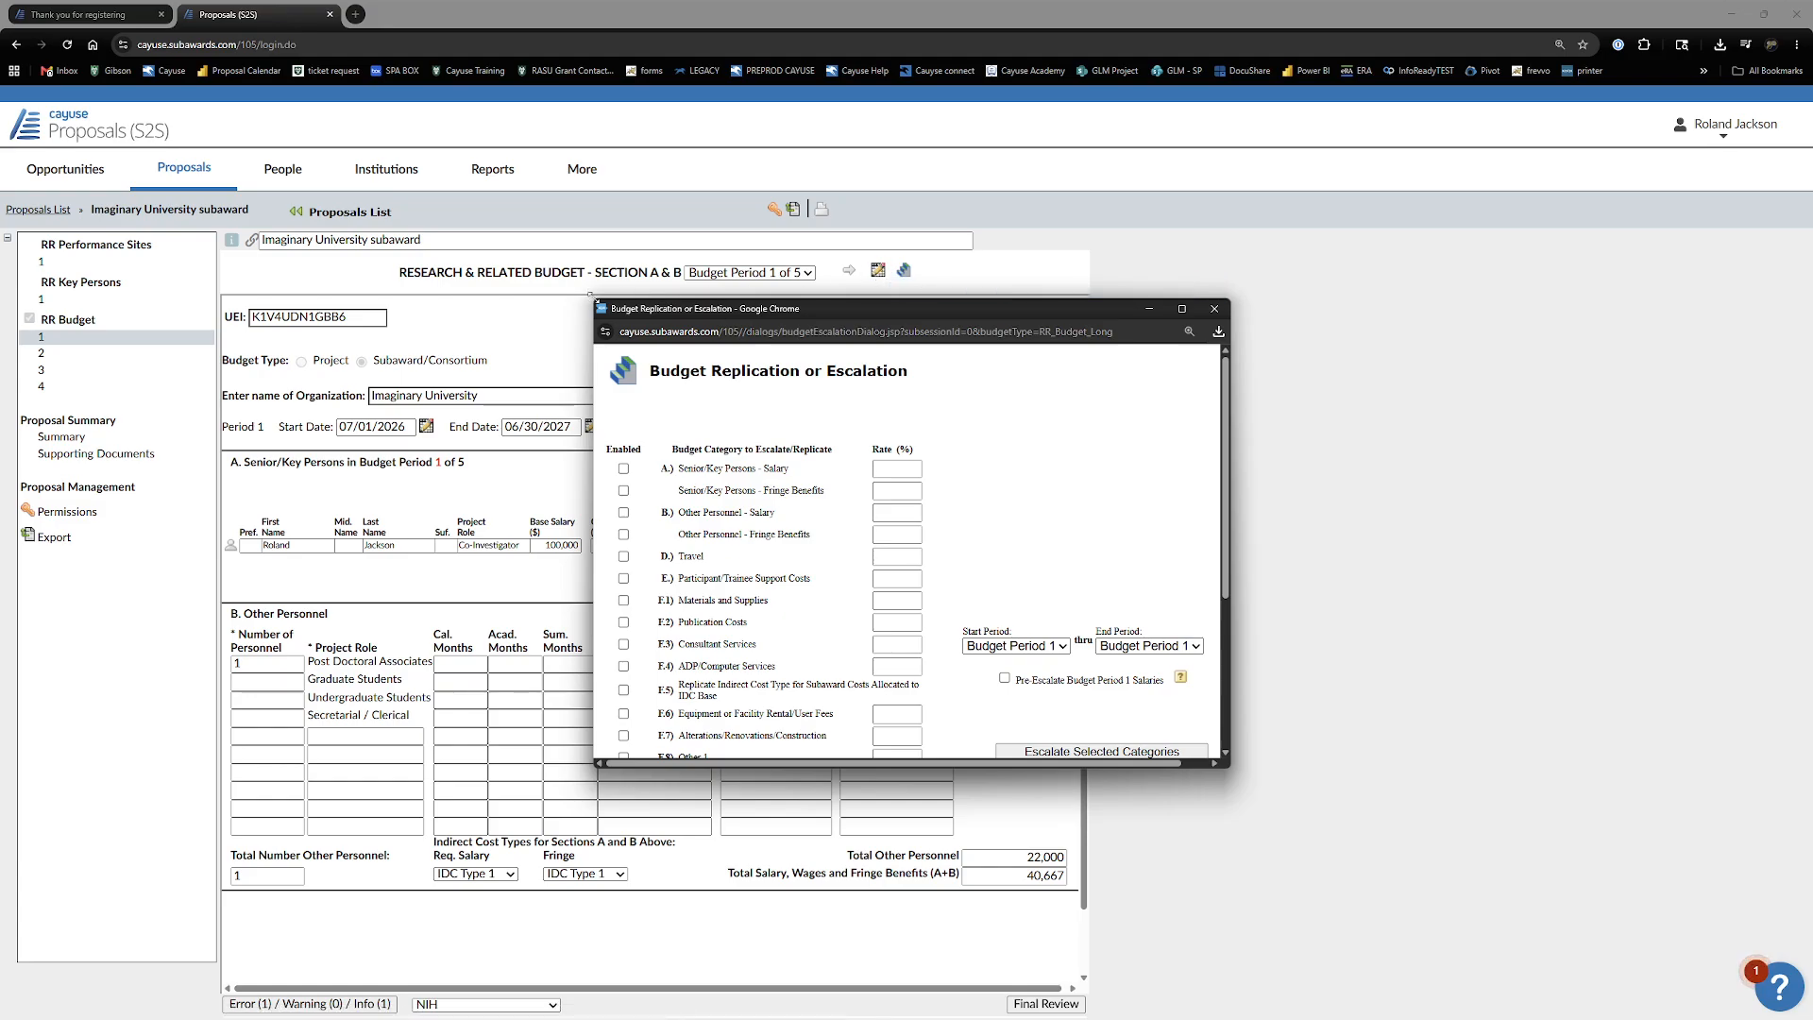
{"action": "left_click_drag", "start_coordinate": [592, 296], "coordinate": [378, 115]}
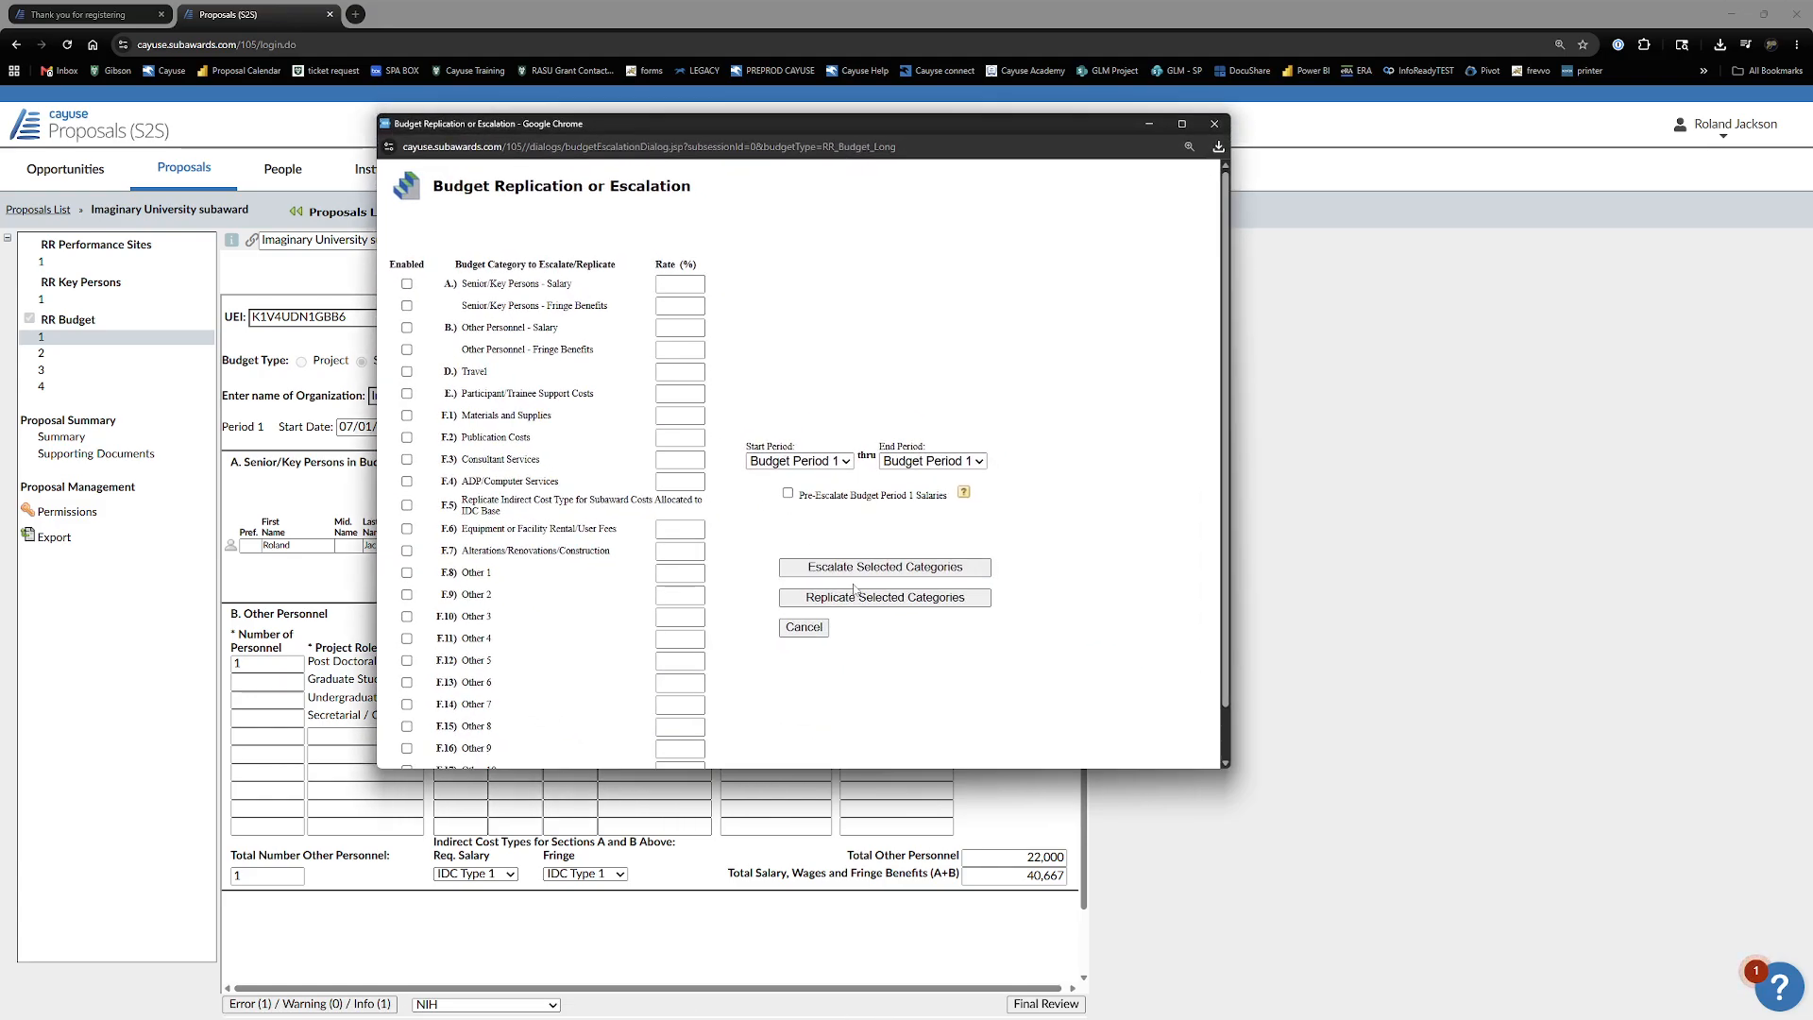
{"action": "left_click_drag", "start_coordinate": [828, 773], "coordinate": [810, 928]}
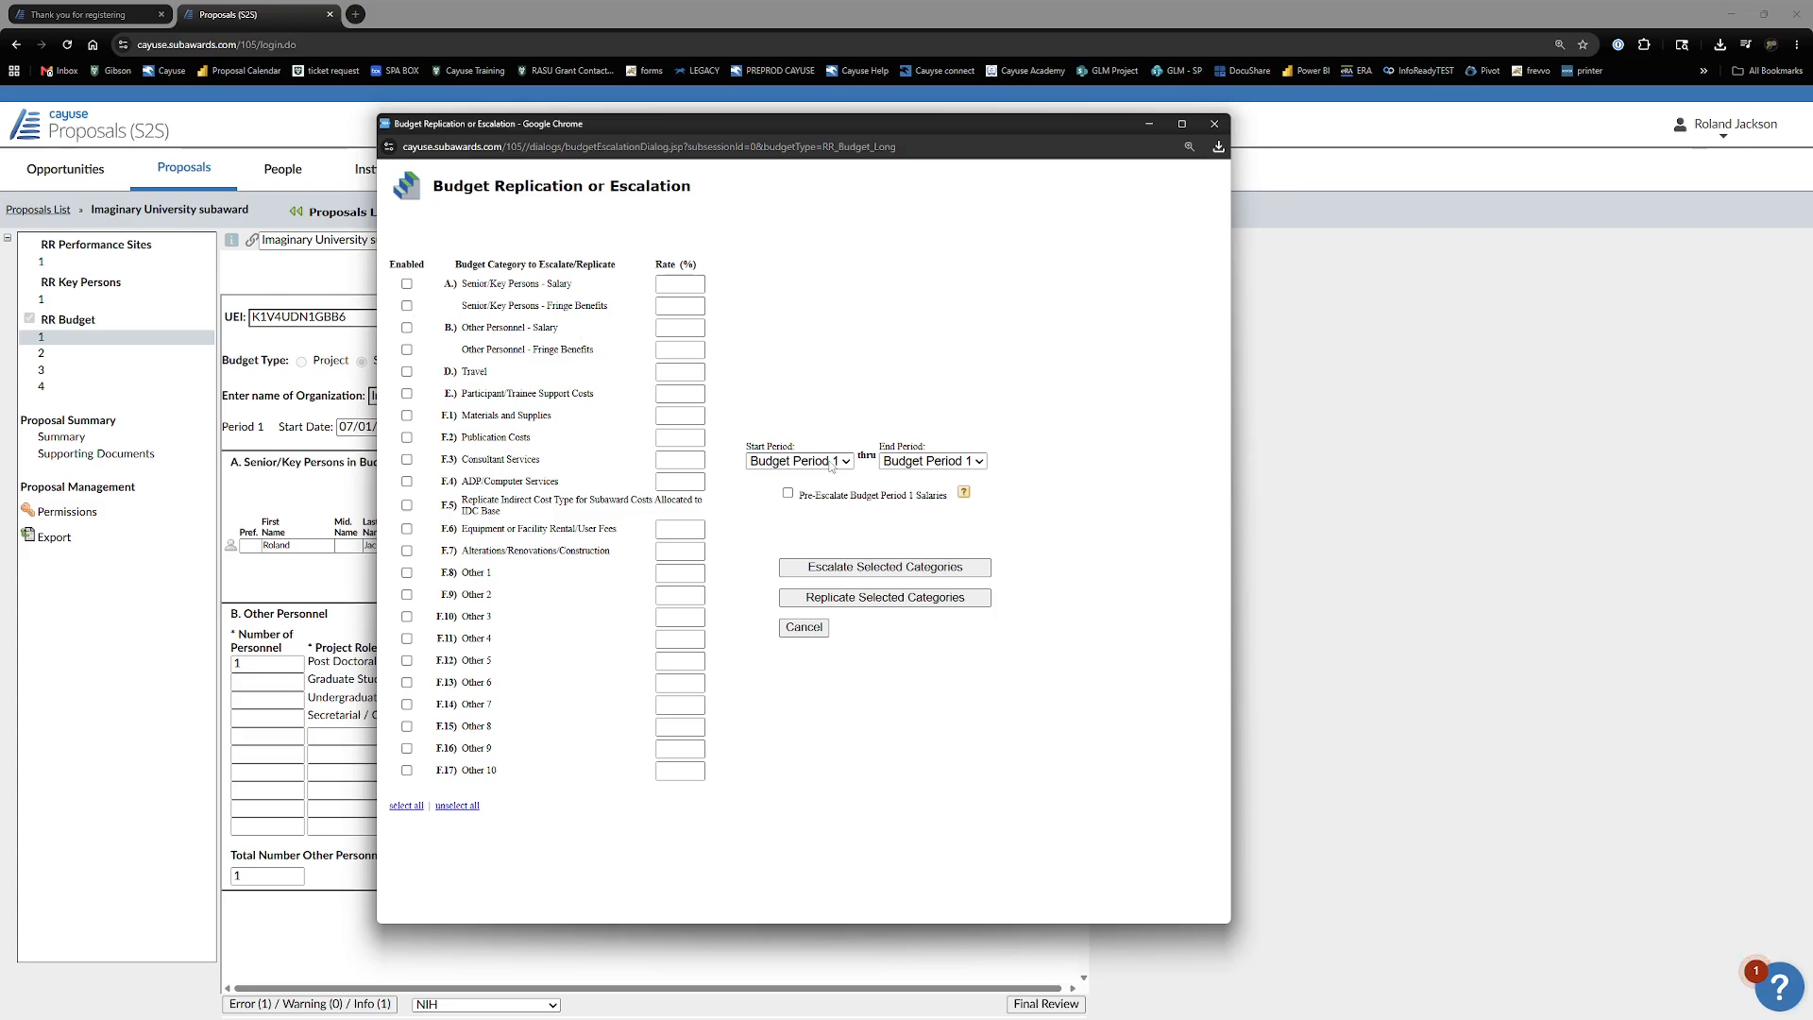
{"action": "left_click", "coordinate": [926, 462]}
{"action": "left_click", "coordinate": [943, 565]}
- Enable escalation for every category from Other Personnel salary and fringe benefits through F.7 Alterations/Renovations/Construction, leaving out senior/key persons
{"action": "left_click", "coordinate": [407, 327]}
{"action": "left_click", "coordinate": [407, 349]}
{"action": "left_click", "coordinate": [407, 371]}
{"action": "left_click", "coordinate": [407, 394]}
{"action": "left_click", "coordinate": [407, 437]}
{"action": "left_click", "coordinate": [407, 459]}
{"action": "left_click", "coordinate": [407, 481]}
{"action": "left_click", "coordinate": [407, 504]}
{"action": "left_click", "coordinate": [407, 529]}
{"action": "left_click", "coordinate": [407, 550]}
- Set the escalation rate of each enabled category that takes one to 3% and escalate the selected categories
{"action": "left_click", "coordinate": [688, 327]}
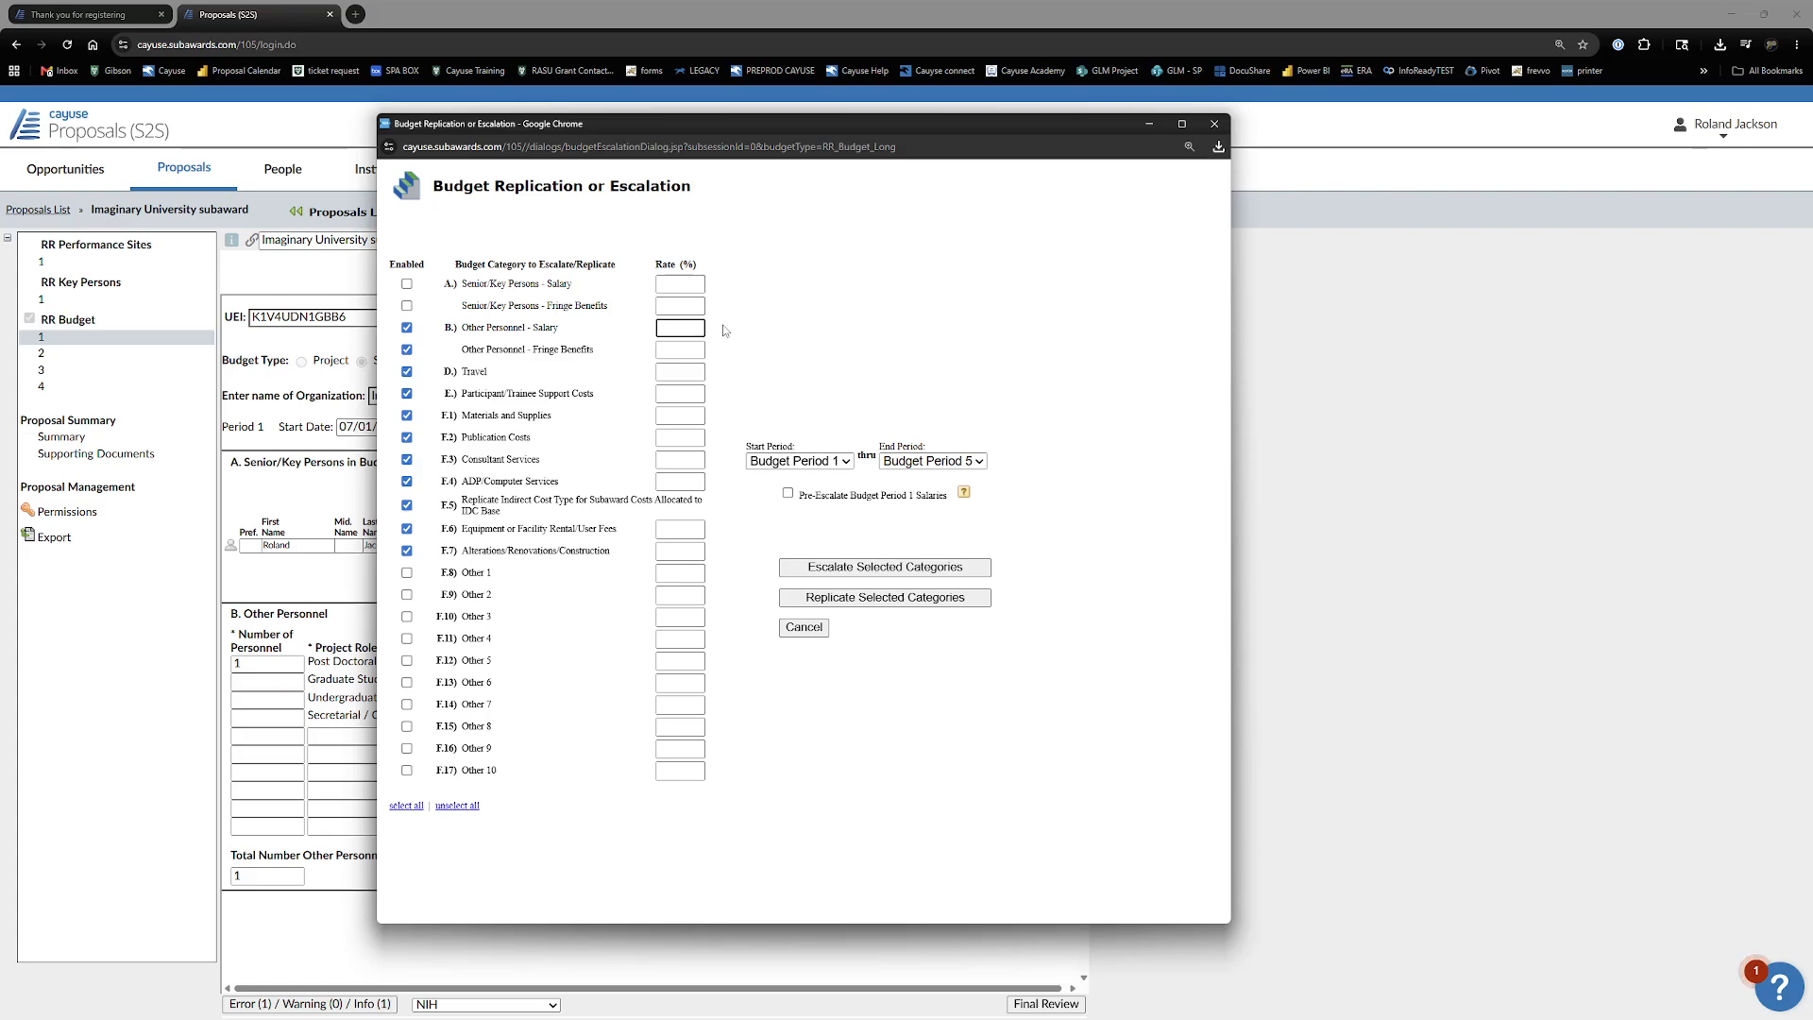
{"action": "type", "text": "3"}
{"action": "key", "text": "Tab"}
{"action": "type", "text": "3"}
{"action": "key", "text": "Tab"}
{"action": "type", "text": "3"}
{"action": "key", "text": "Tab"}
{"action": "type", "text": "3"}
{"action": "key", "text": "Tab"}
{"action": "type", "text": "3"}
{"action": "key", "text": "Tab"}
{"action": "type", "text": "3"}
{"action": "key", "text": "Tab"}
{"action": "type", "text": "3"}
{"action": "key", "text": "Tab"}
{"action": "type", "text": "3"}
{"action": "key", "text": "Tab"}
{"action": "type", "text": "3"}
{"action": "key", "text": "Tab"}
{"action": "type", "text": "3"}
{"action": "left_click", "coordinate": [758, 518]}
{"action": "left_click", "coordinate": [695, 331]}
{"action": "left_click", "coordinate": [829, 568]}
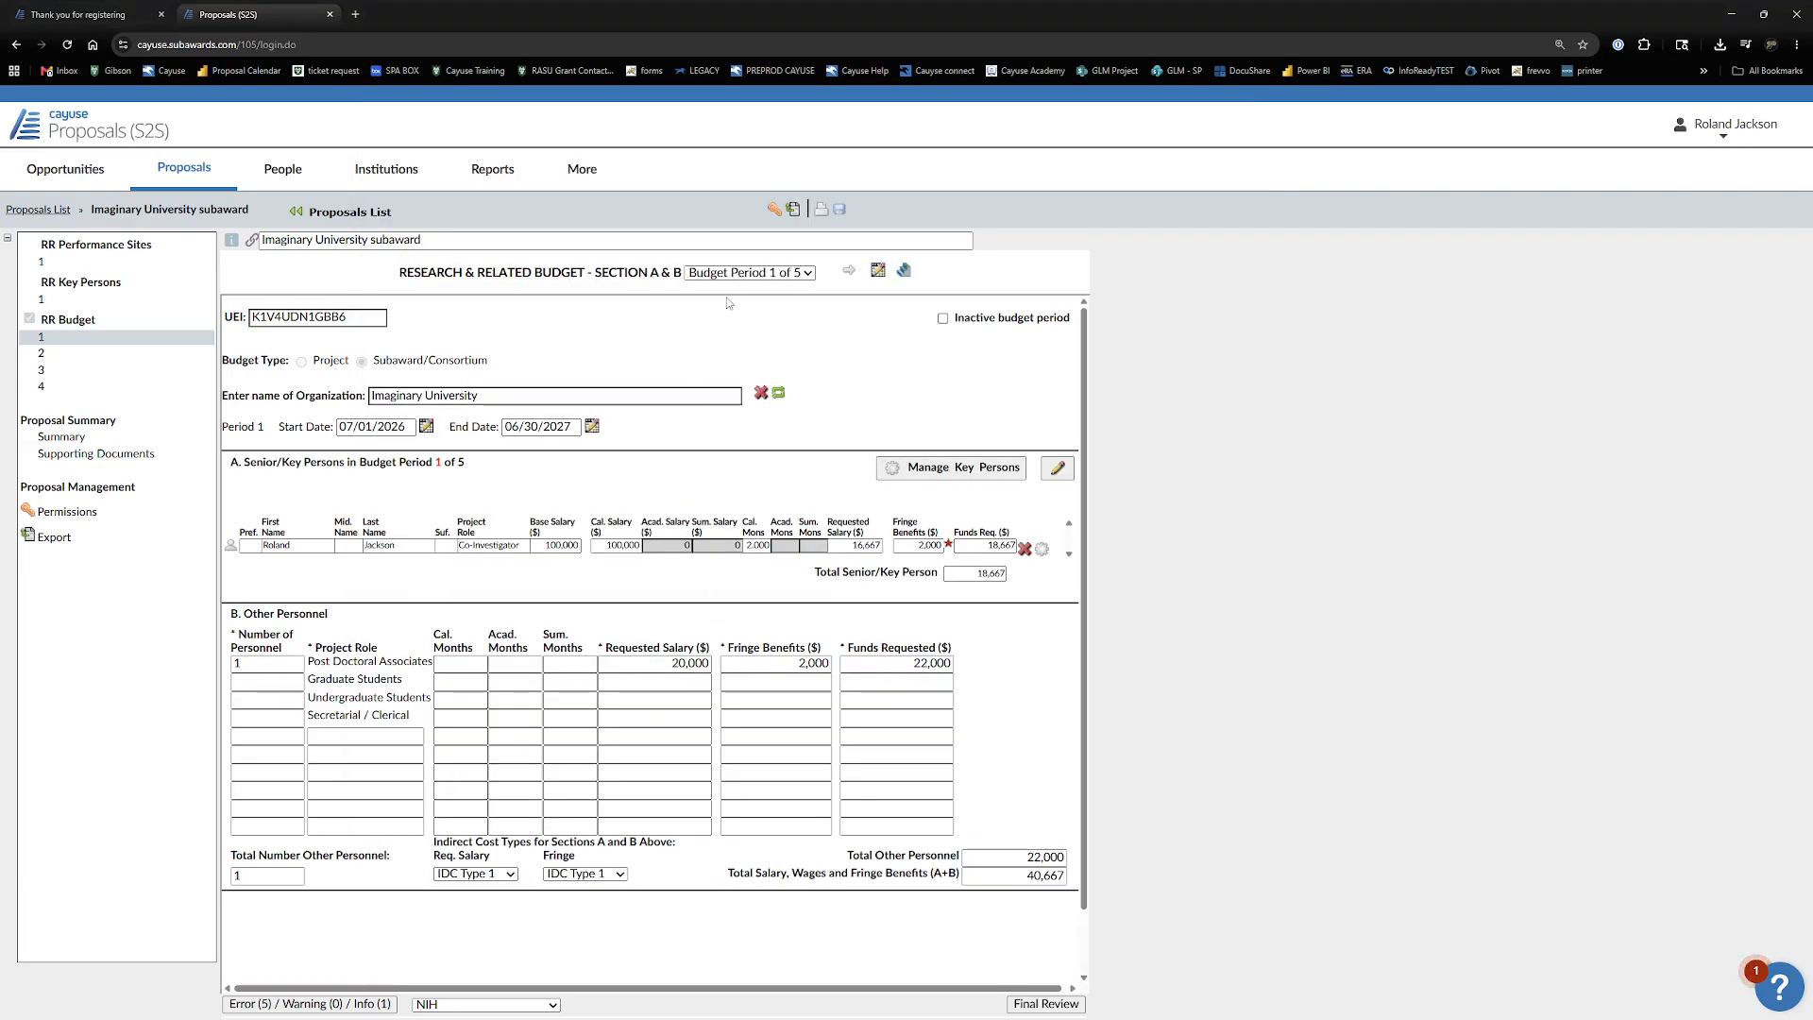
- Check the escalated Other Personnel salary and fringe amounts in Sections A and B for budget periods 2, 3 and 4
{"action": "left_click", "coordinate": [763, 274]}
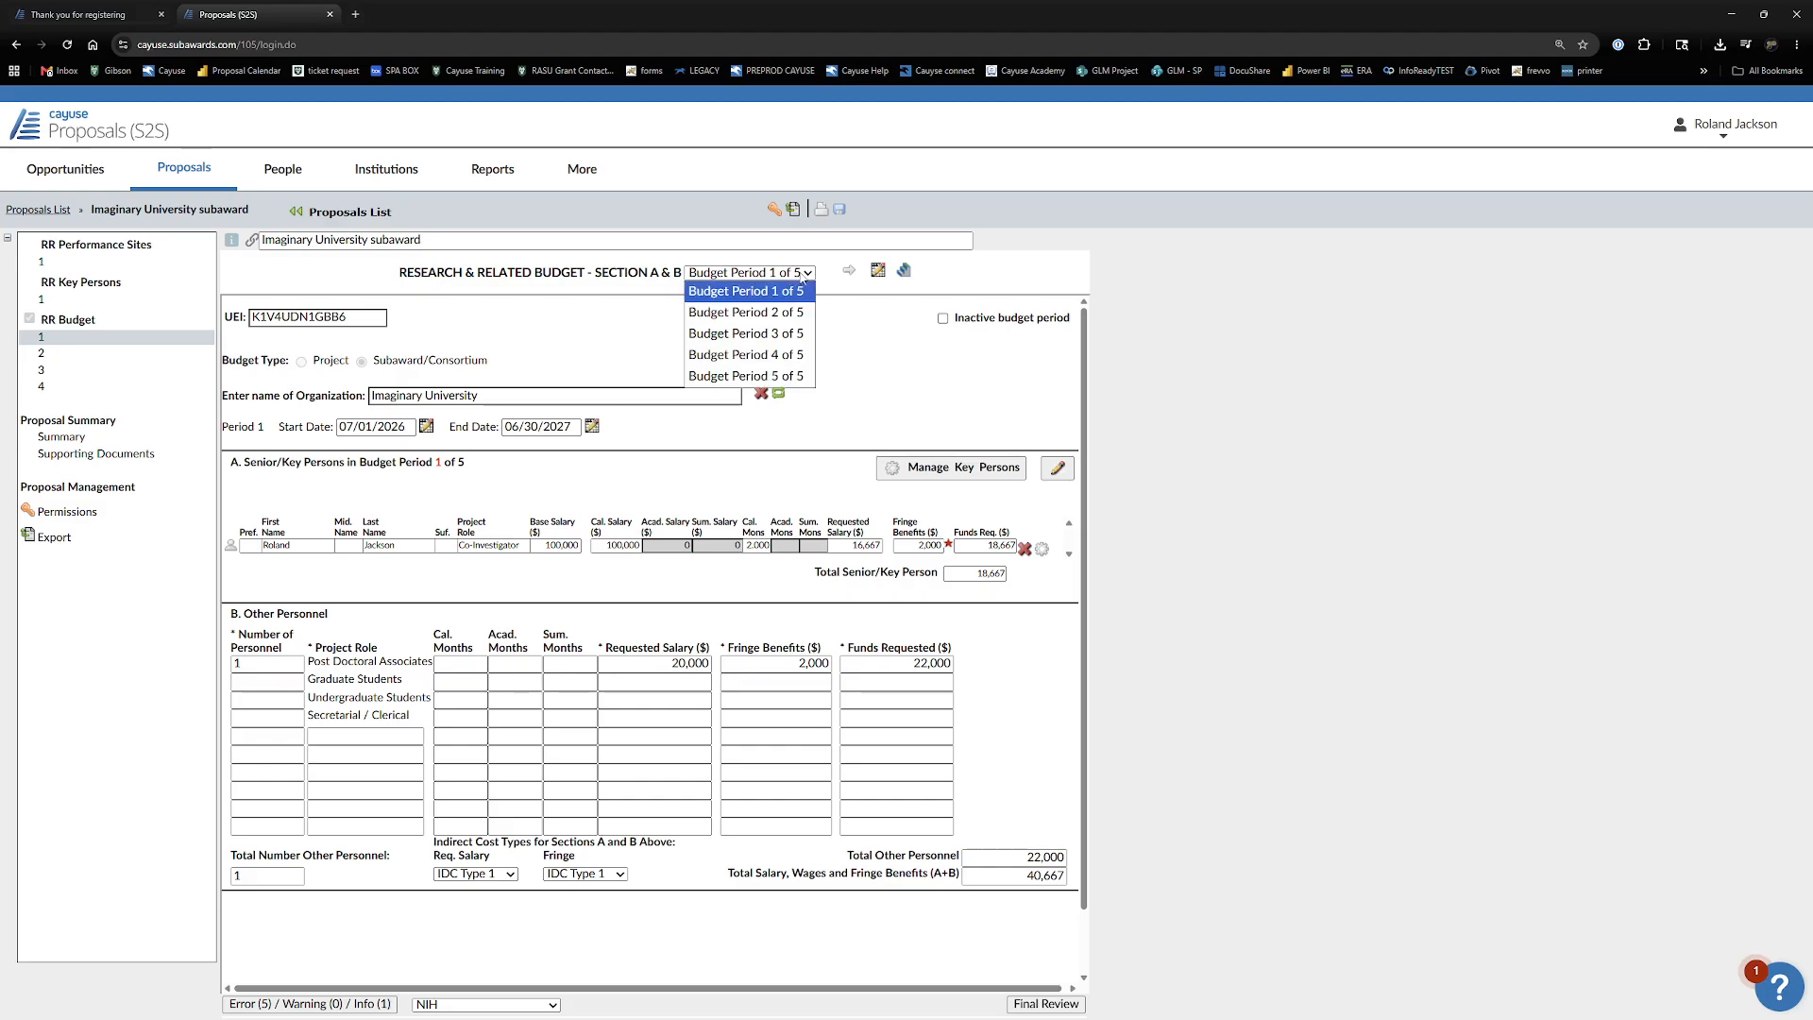
{"action": "left_click", "coordinate": [782, 319]}
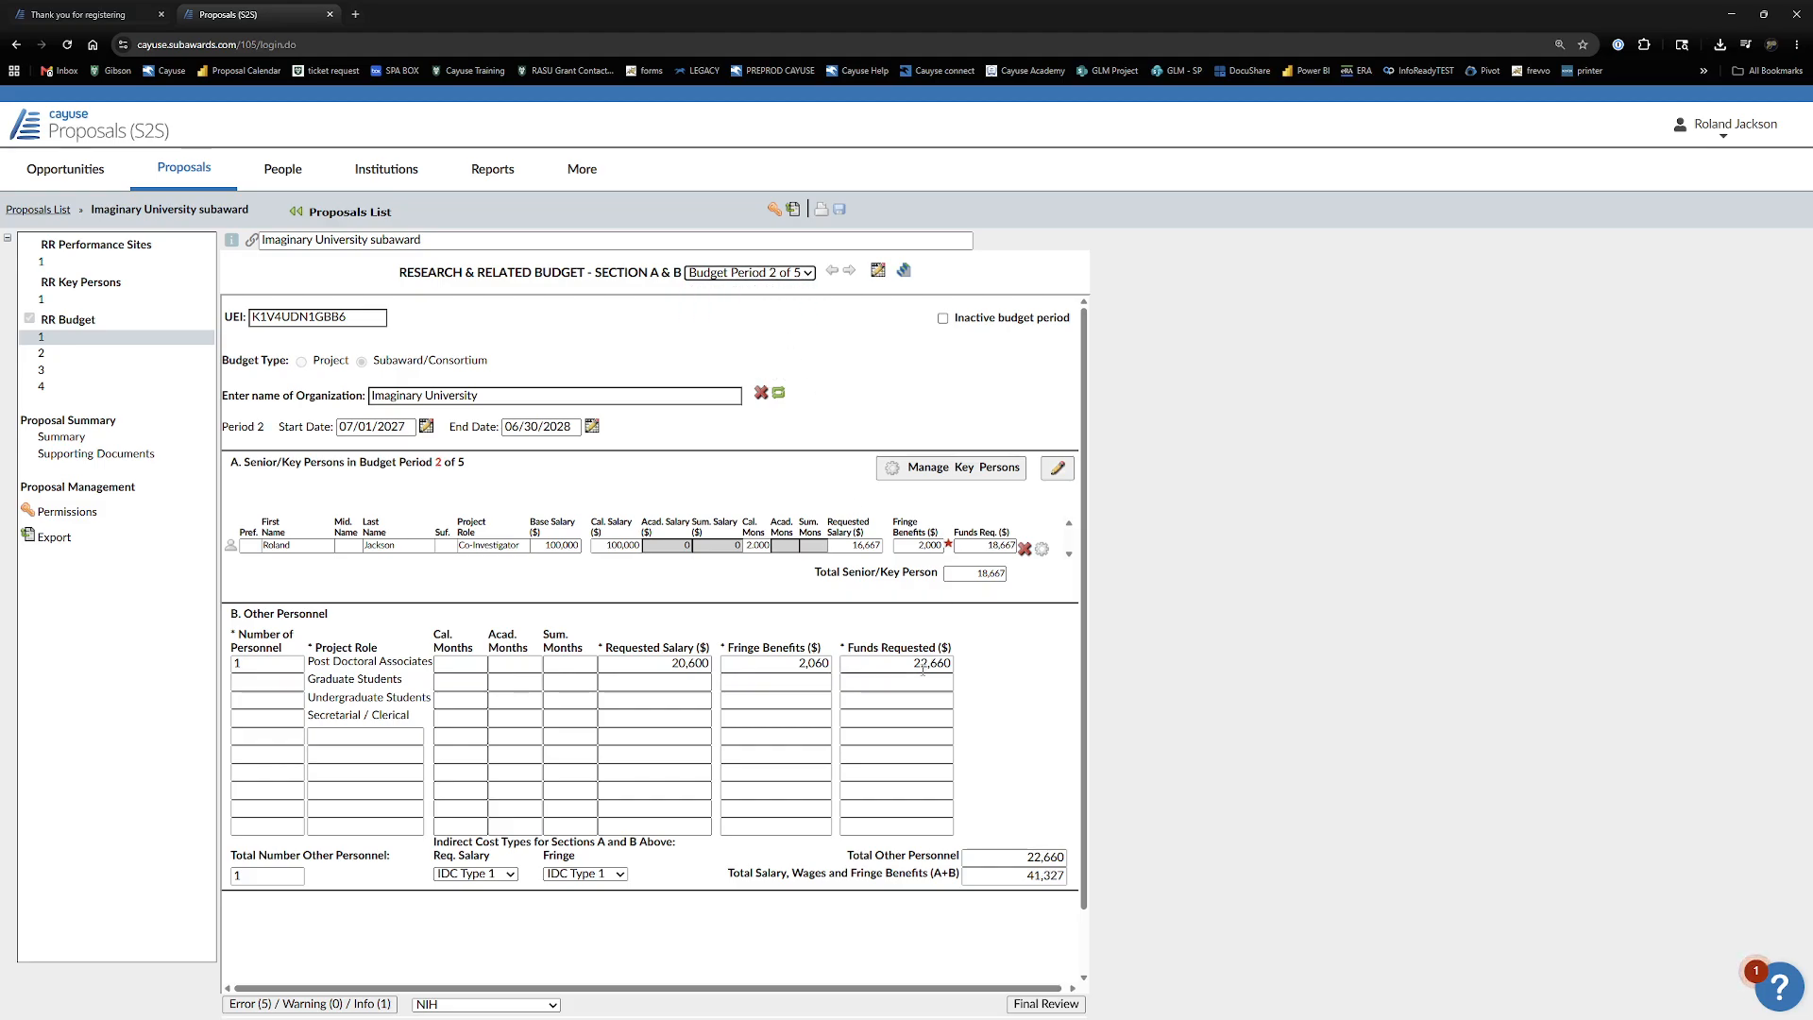
{"action": "left_click", "coordinate": [796, 273]}
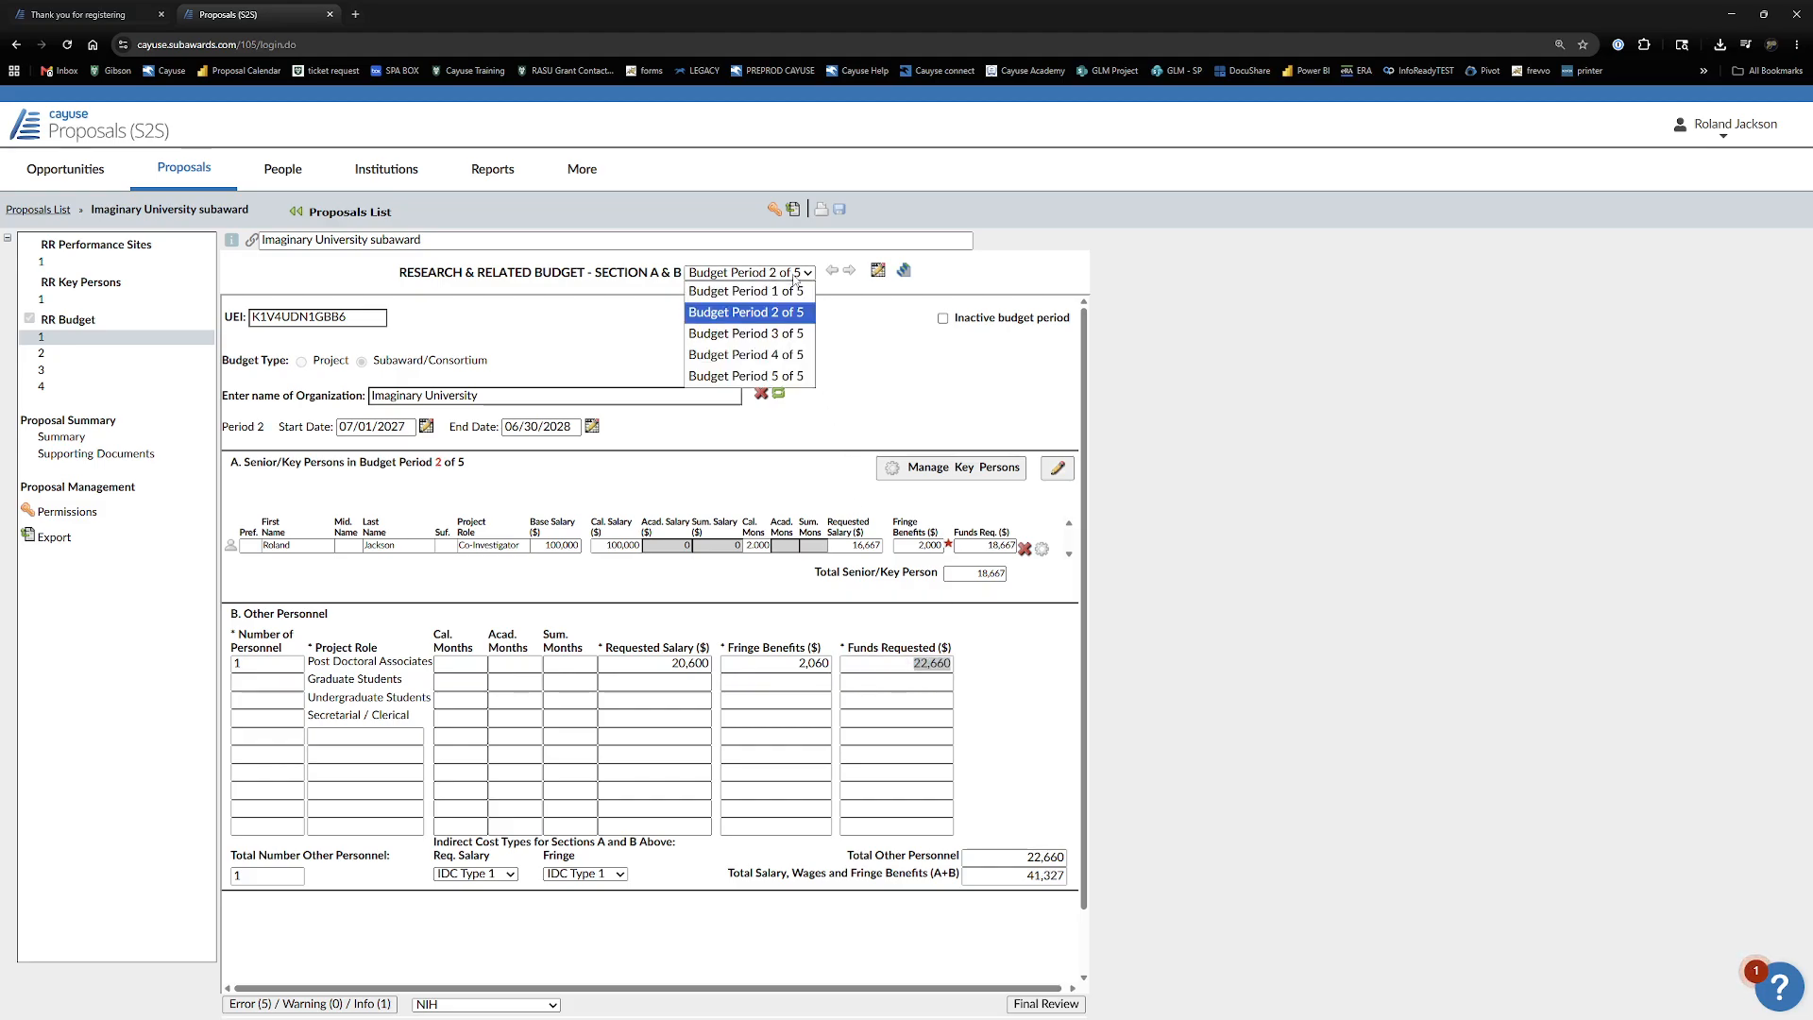
{"action": "left_click", "coordinate": [786, 335]}
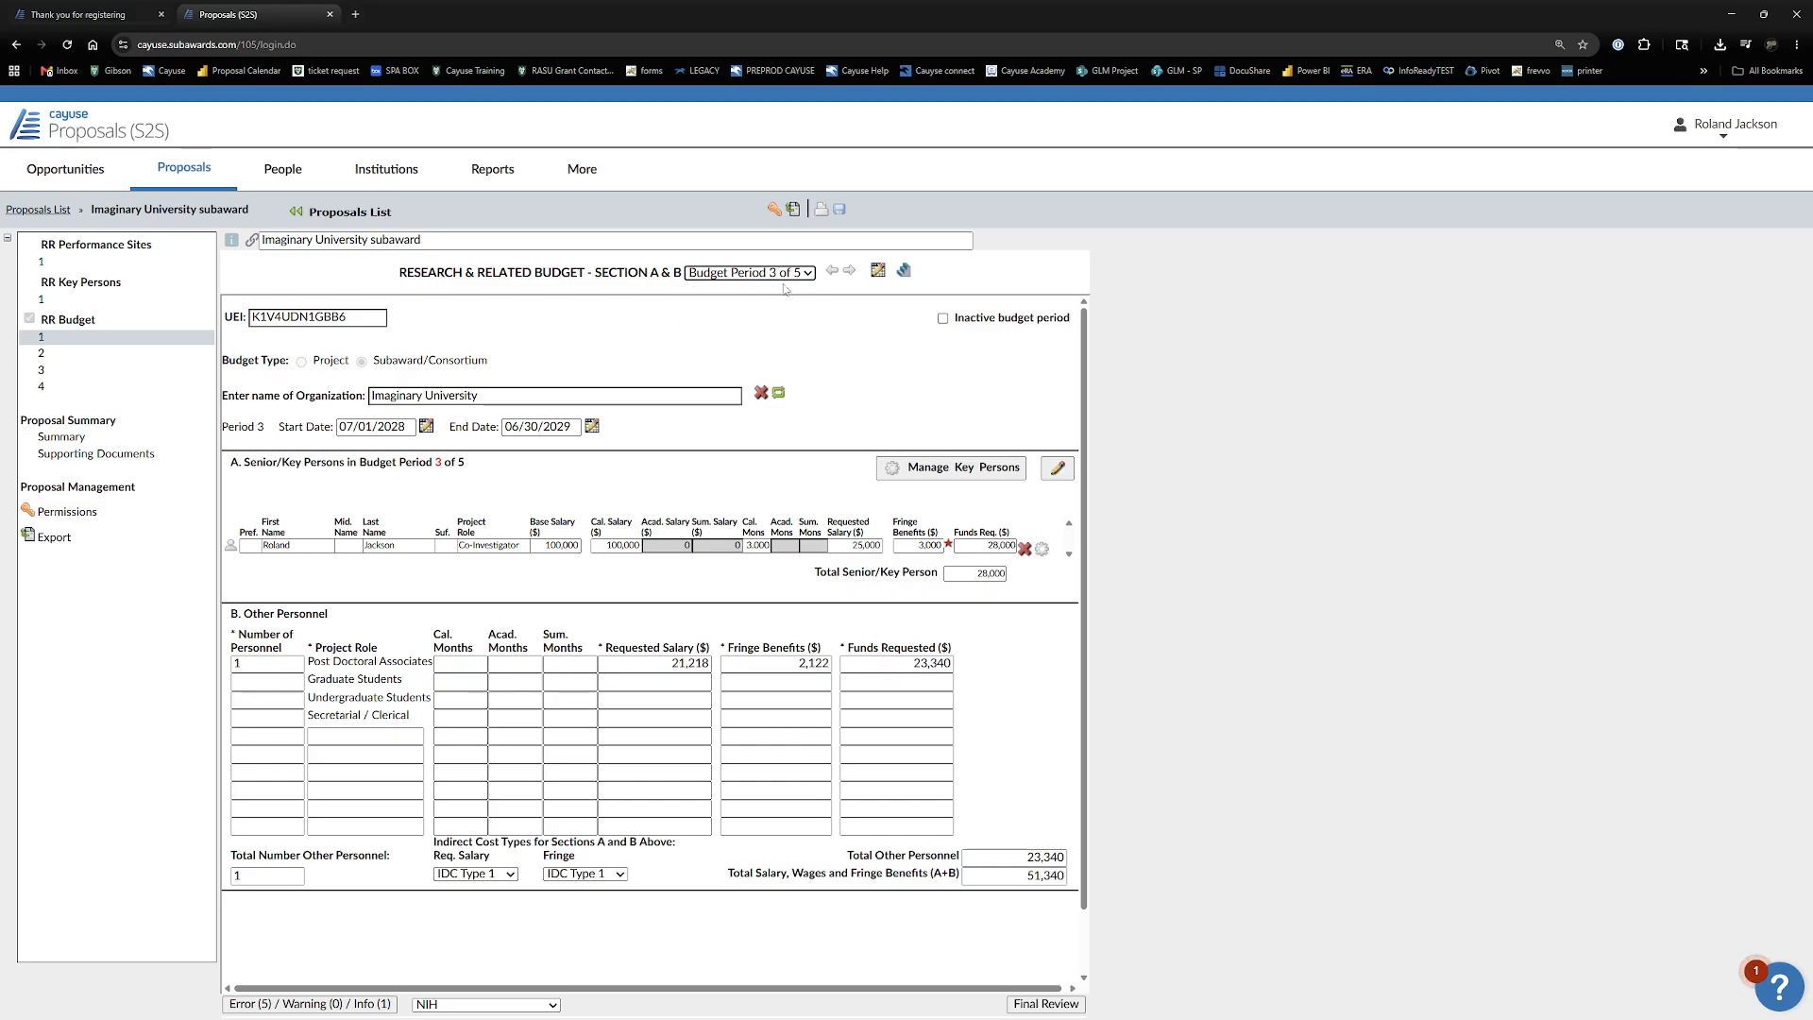
{"action": "left_click", "coordinate": [785, 275]}
{"action": "left_click", "coordinate": [794, 353]}
- In budget Section H, set the IDC Type 1 indirect cost rate to 25% for budget periods 5 and 4
{"action": "left_click", "coordinate": [95, 353]}
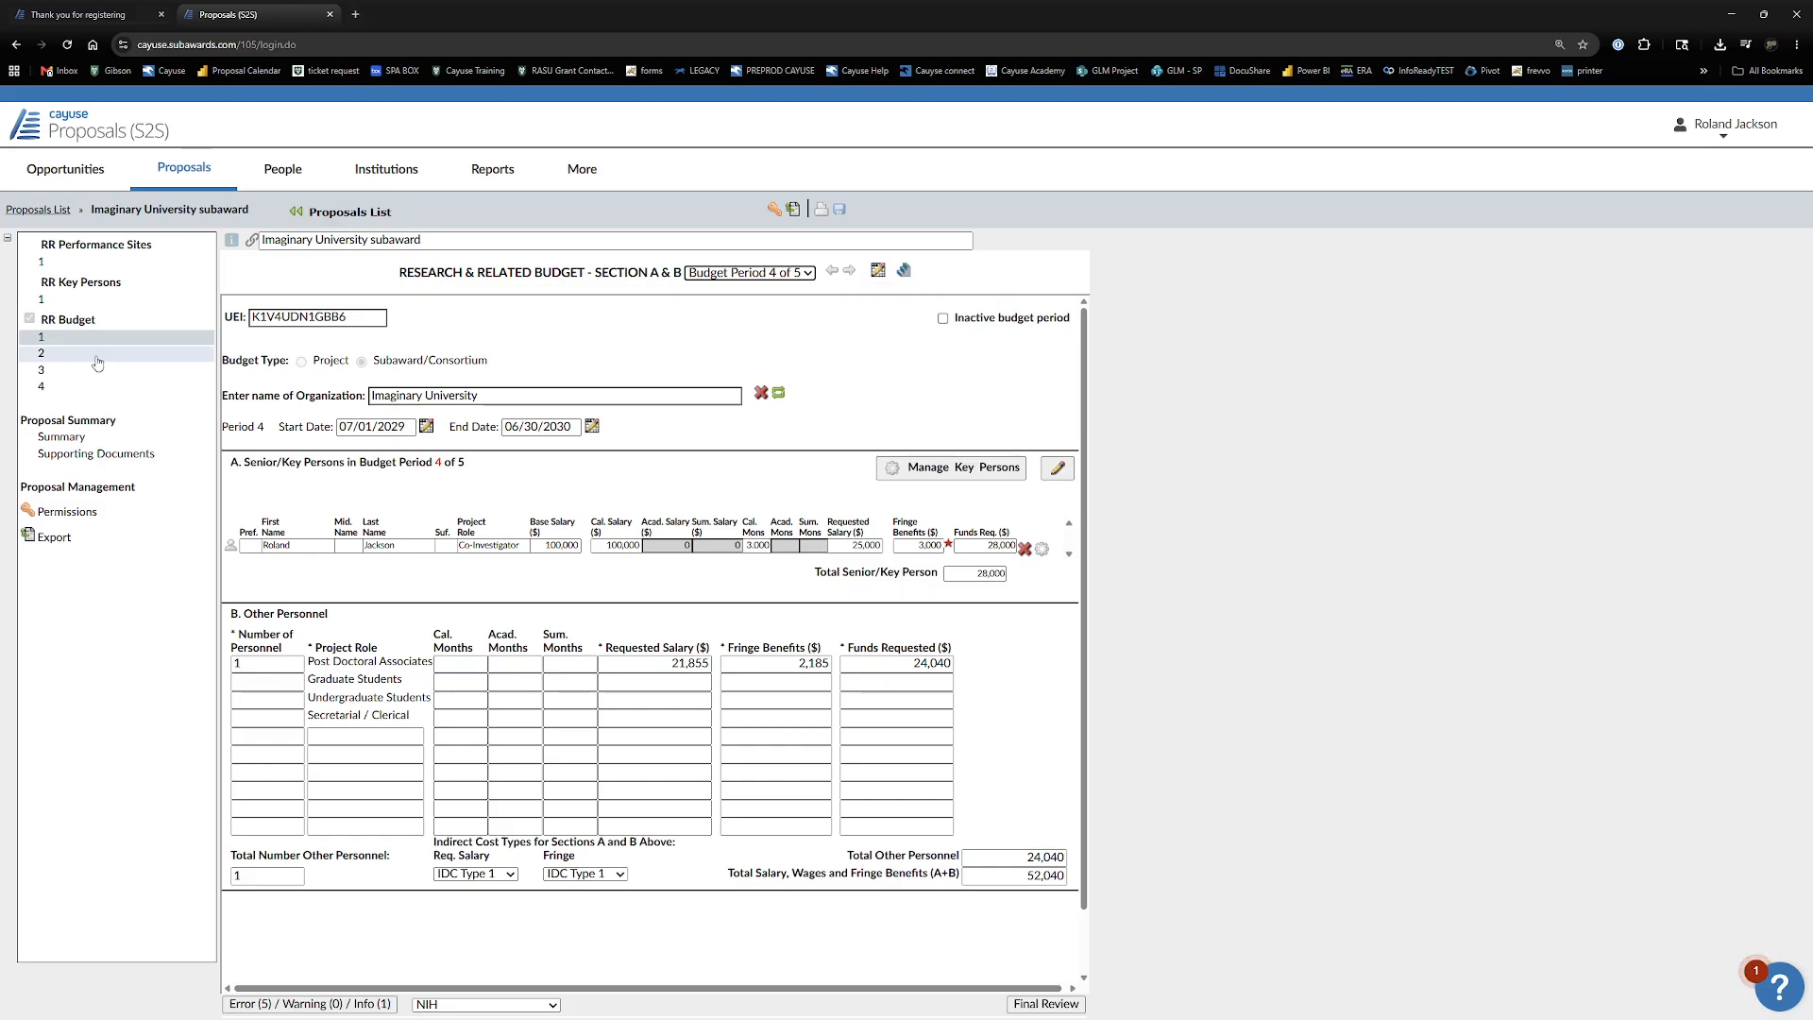
{"action": "left_click", "coordinate": [94, 375]}
{"action": "scroll", "coordinate": [587, 486], "scroll_direction": "up", "scroll_amount": 2}
{"action": "scroll", "coordinate": [620, 501], "scroll_direction": "up", "scroll_amount": 1}
{"action": "left_click", "coordinate": [691, 273]}
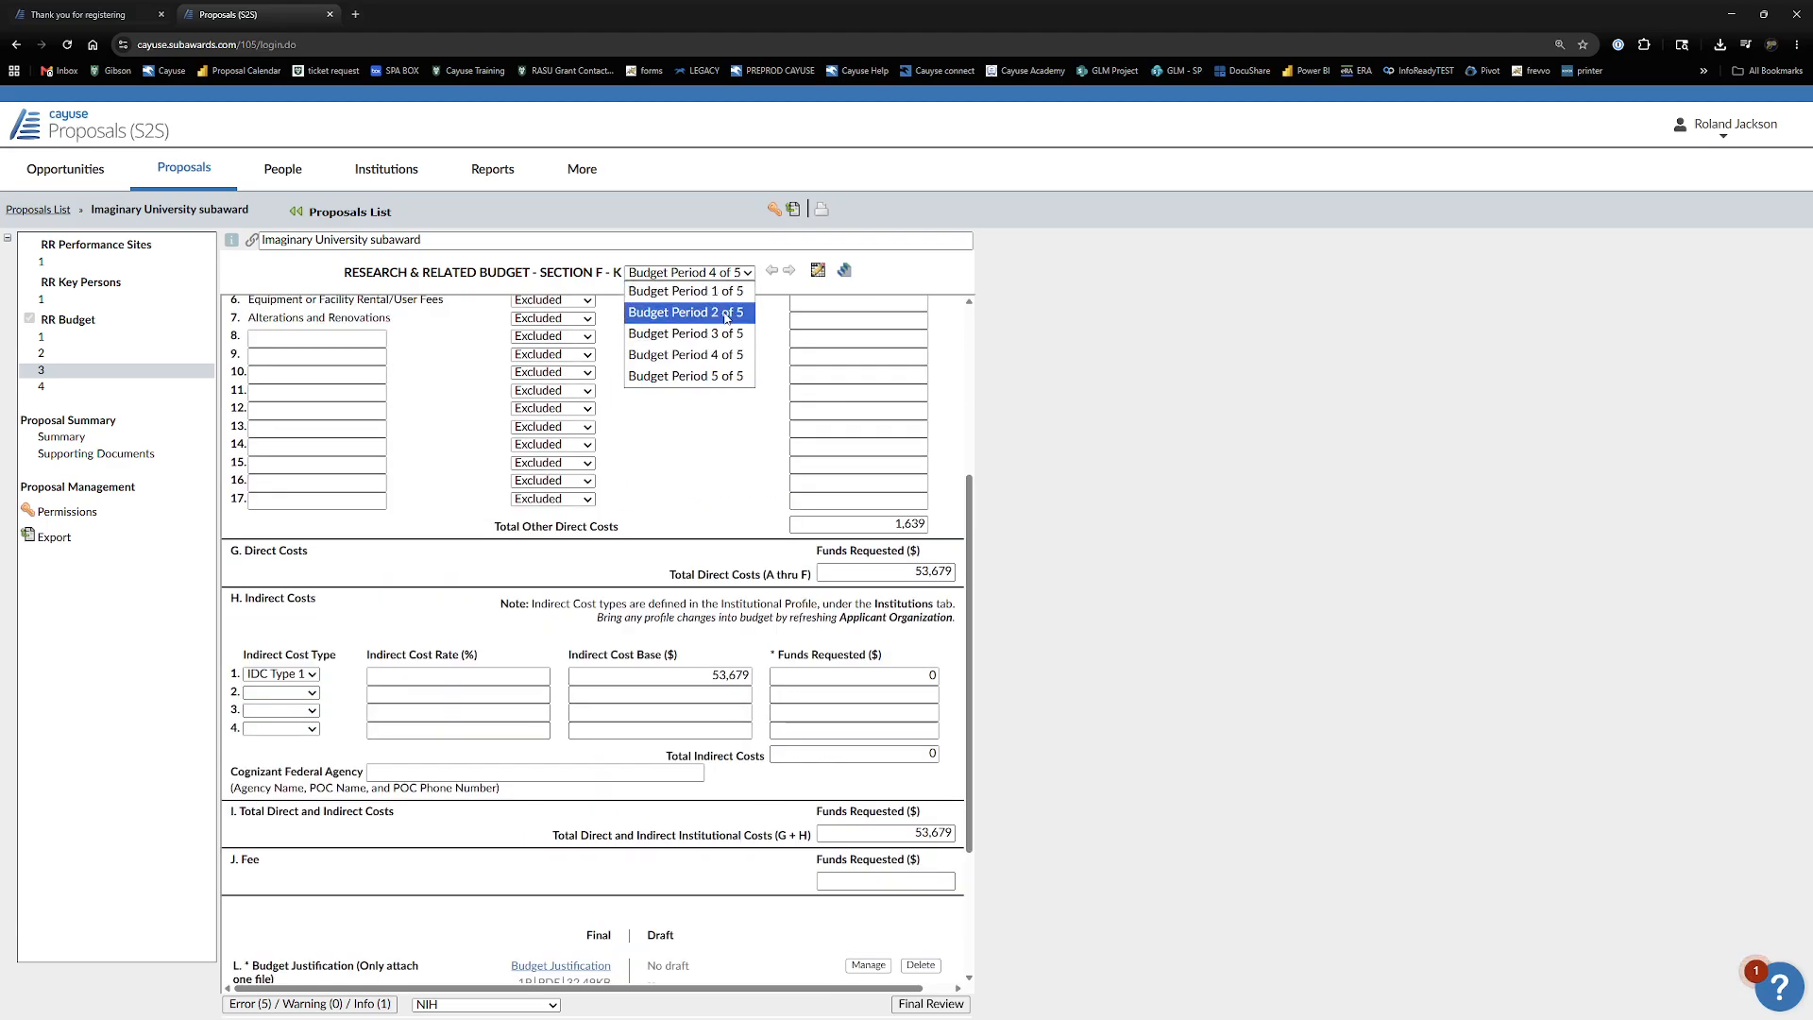
{"action": "left_click", "coordinate": [718, 368]}
{"action": "left_click", "coordinate": [712, 679]}
{"action": "left_click", "coordinate": [509, 673]}
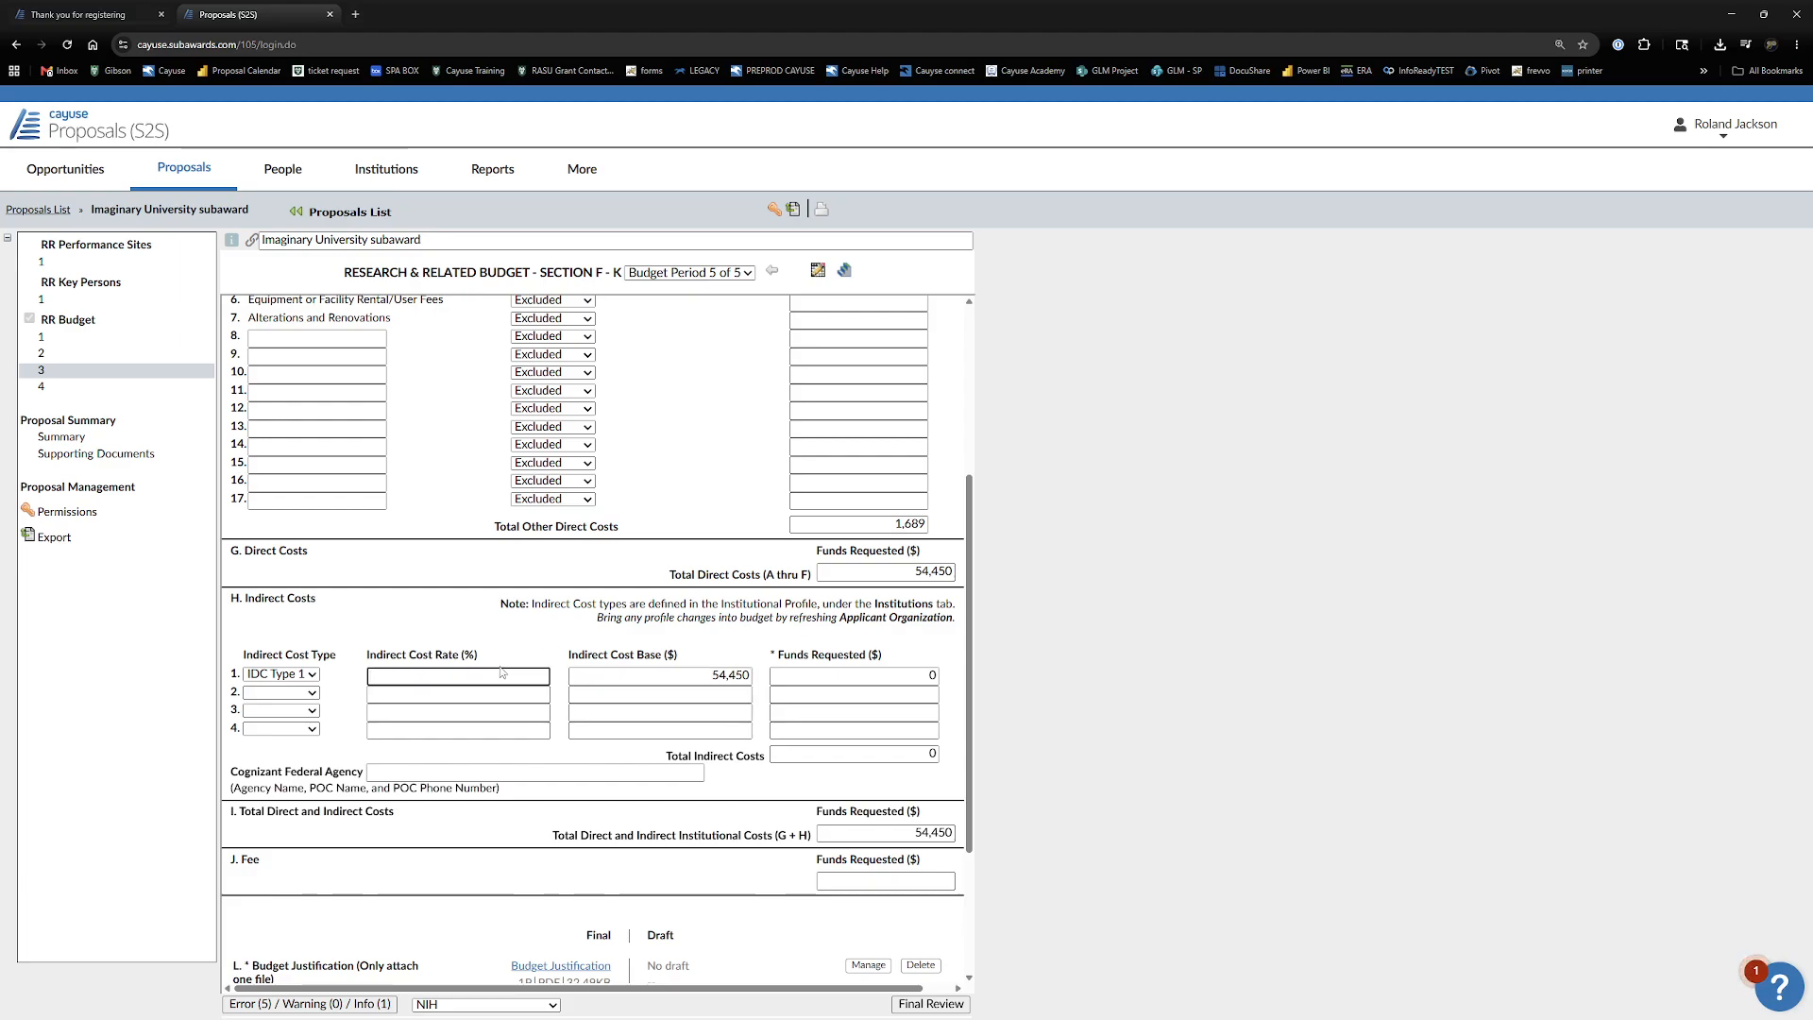
{"action": "type", "text": "25"}
{"action": "left_click", "coordinate": [545, 625]}
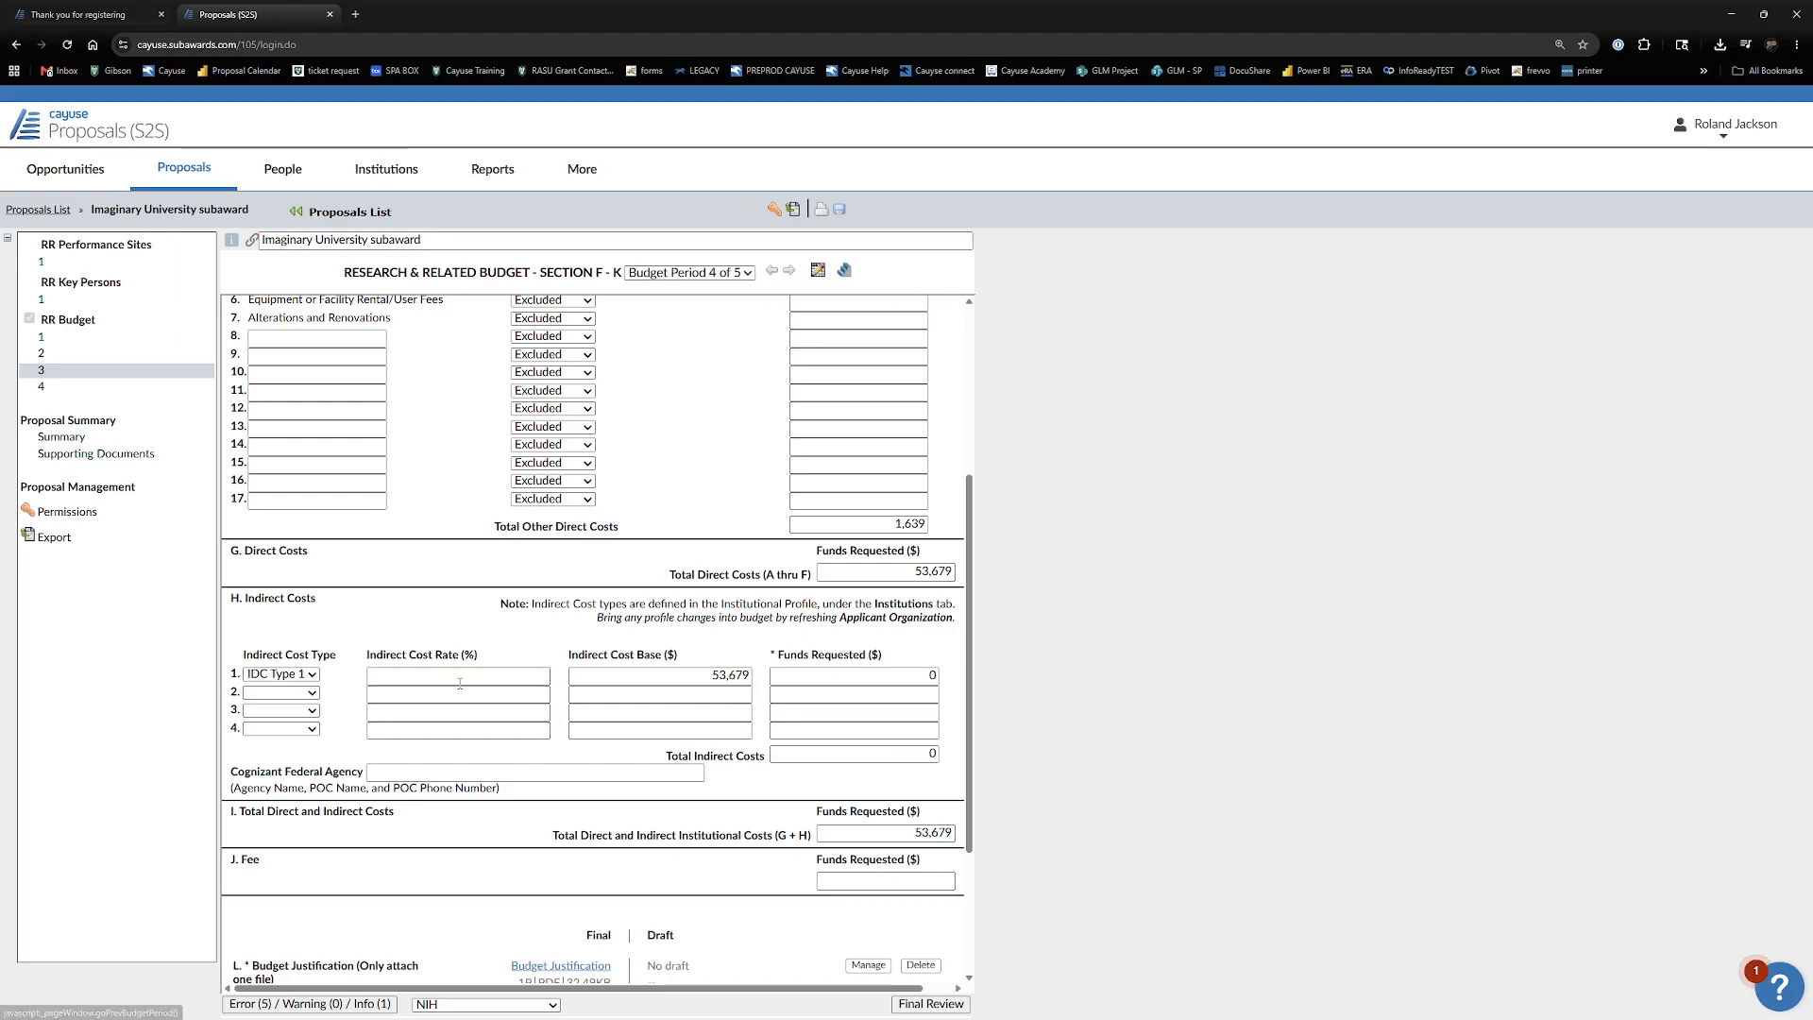
{"action": "left_click", "coordinate": [772, 271]}
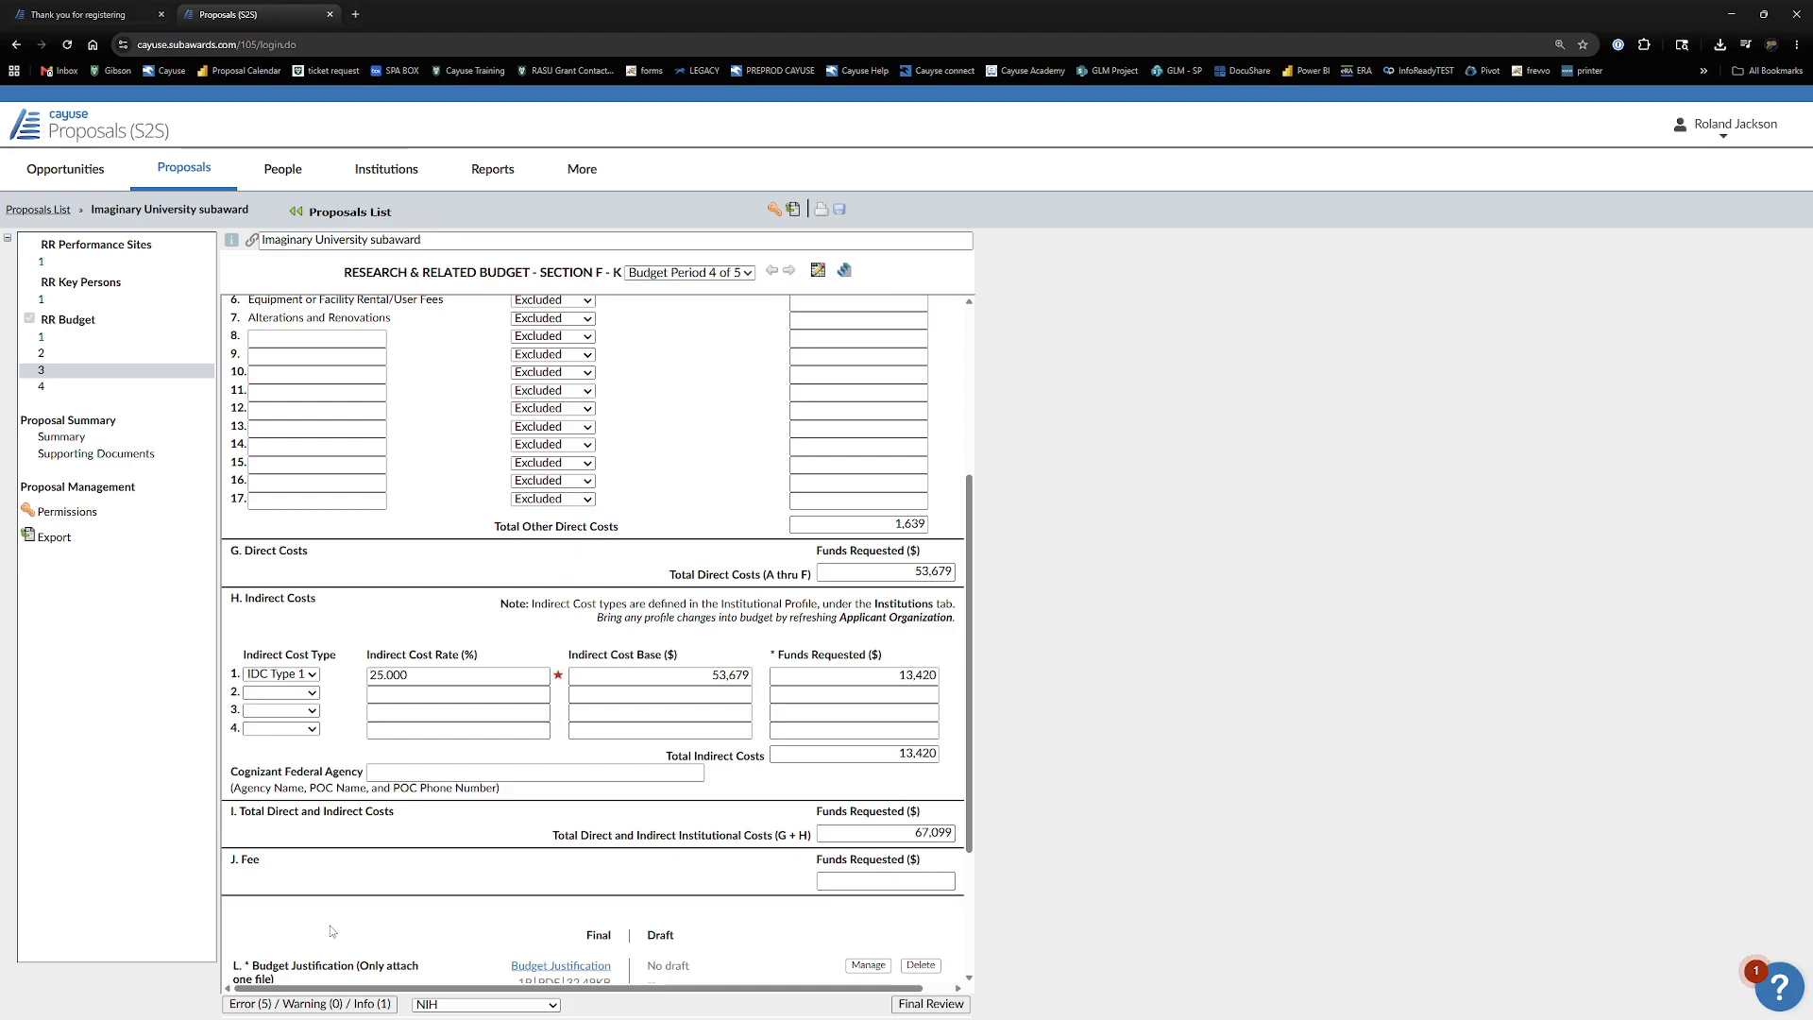
- Set the IDC Type 1 indirect cost rate to 25% for budget periods 3 and 2, and save the proposal
{"action": "left_click", "coordinate": [346, 1004]}
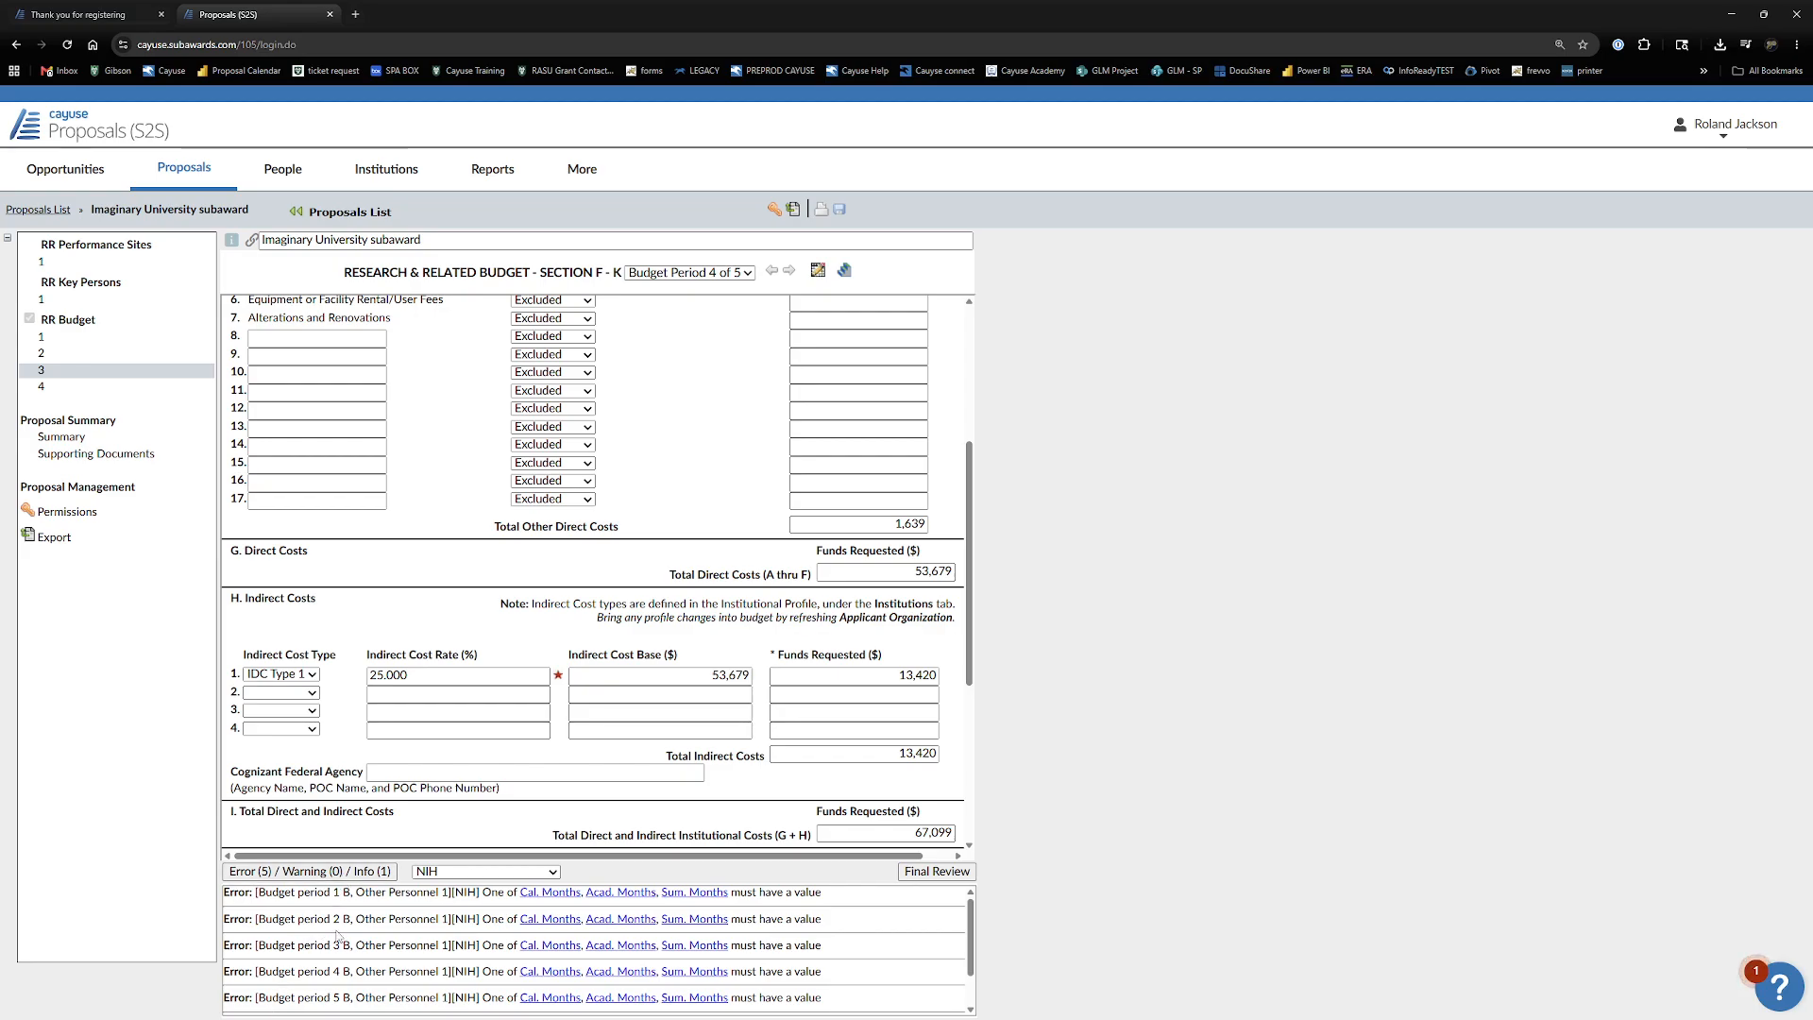
{"action": "left_click", "coordinate": [311, 871]}
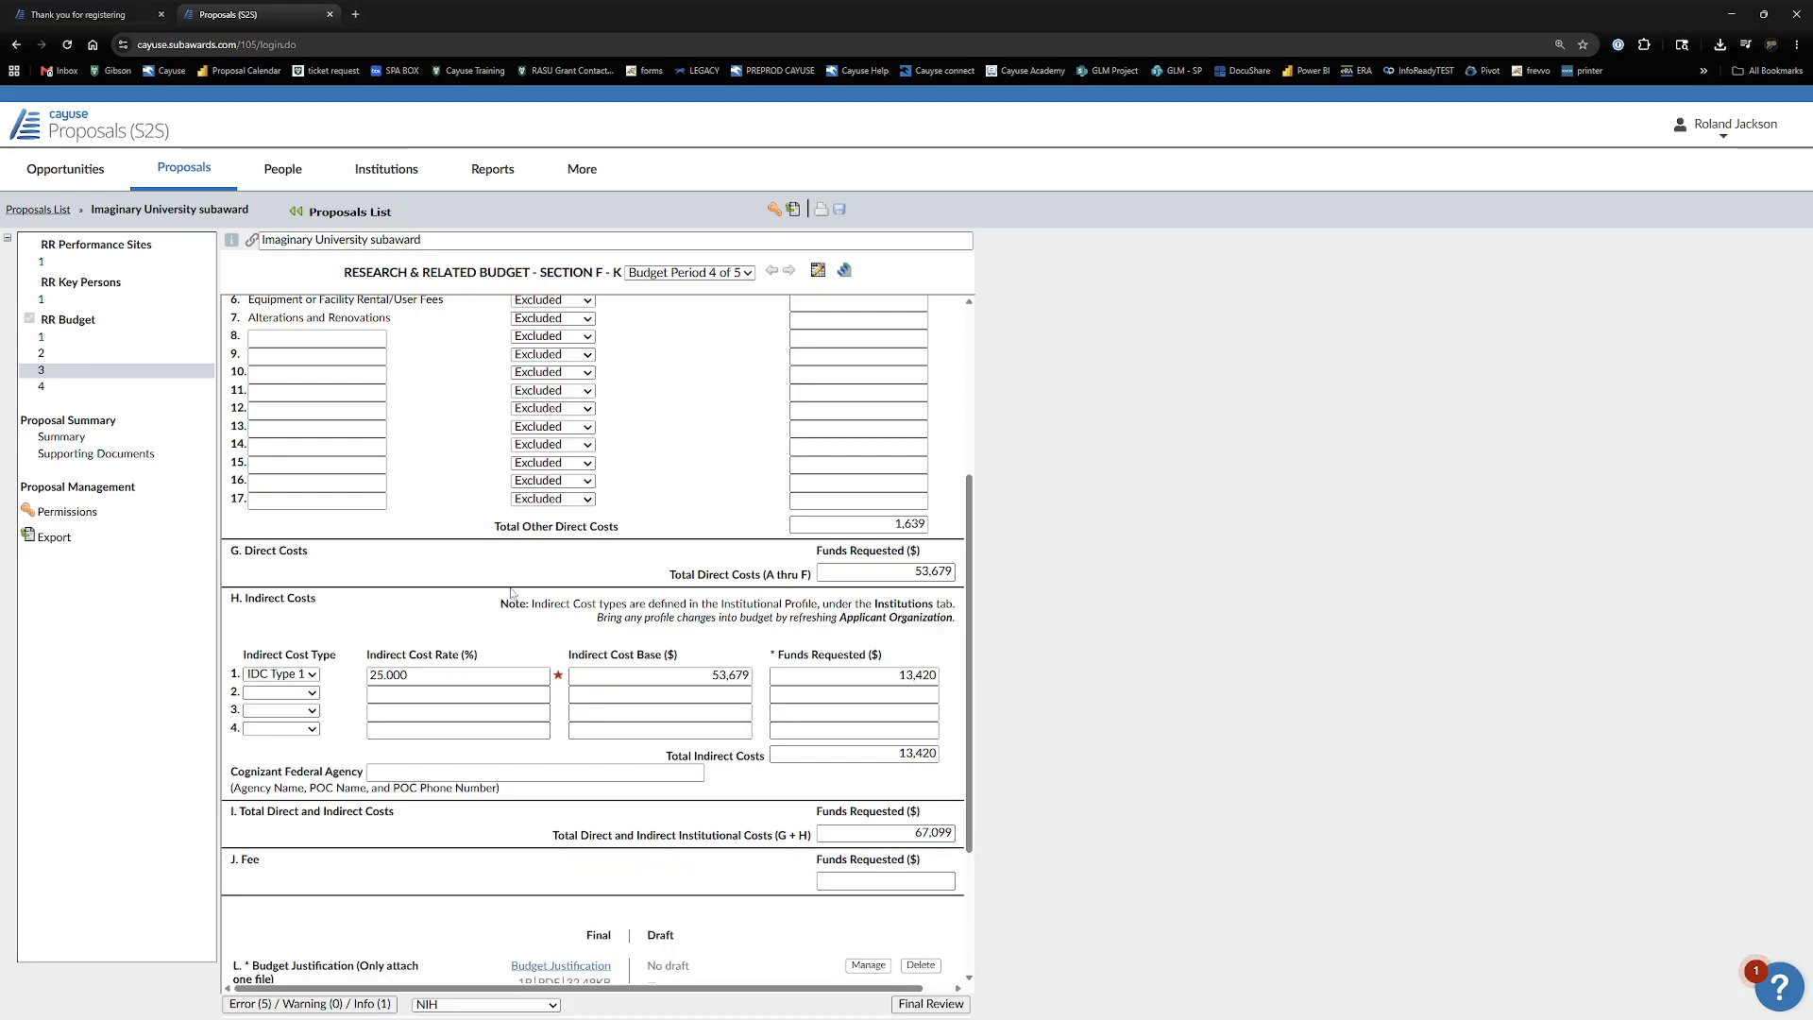
{"action": "scroll", "coordinate": [510, 591], "scroll_direction": "up", "scroll_amount": 1}
{"action": "scroll", "coordinate": [510, 591], "scroll_direction": "up", "scroll_amount": 1}
{"action": "left_click", "coordinate": [772, 271]}
{"action": "left_click", "coordinate": [429, 818]}
{"action": "type", "text": "25"}
{"action": "left_click", "coordinate": [771, 271]}
{"action": "left_click", "coordinate": [487, 817]}
{"action": "type", "text": "25"}
{"action": "left_click", "coordinate": [670, 646]}
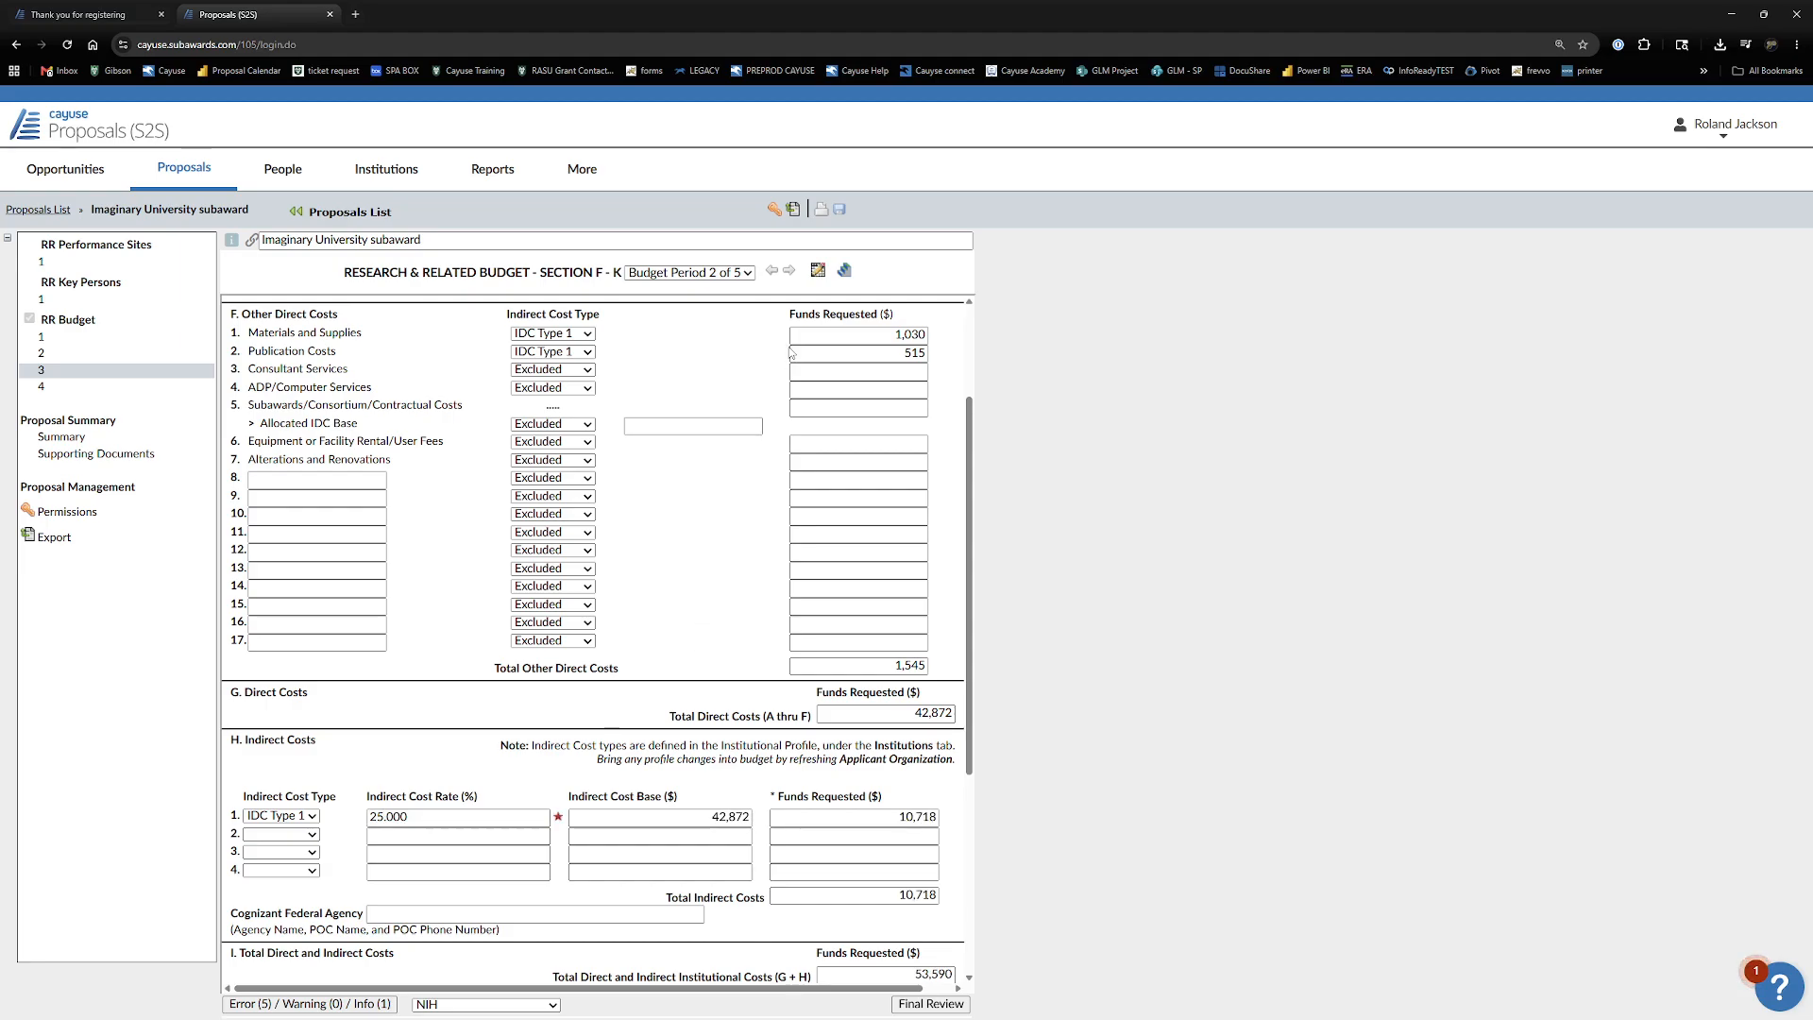
{"action": "left_click", "coordinate": [772, 271]}
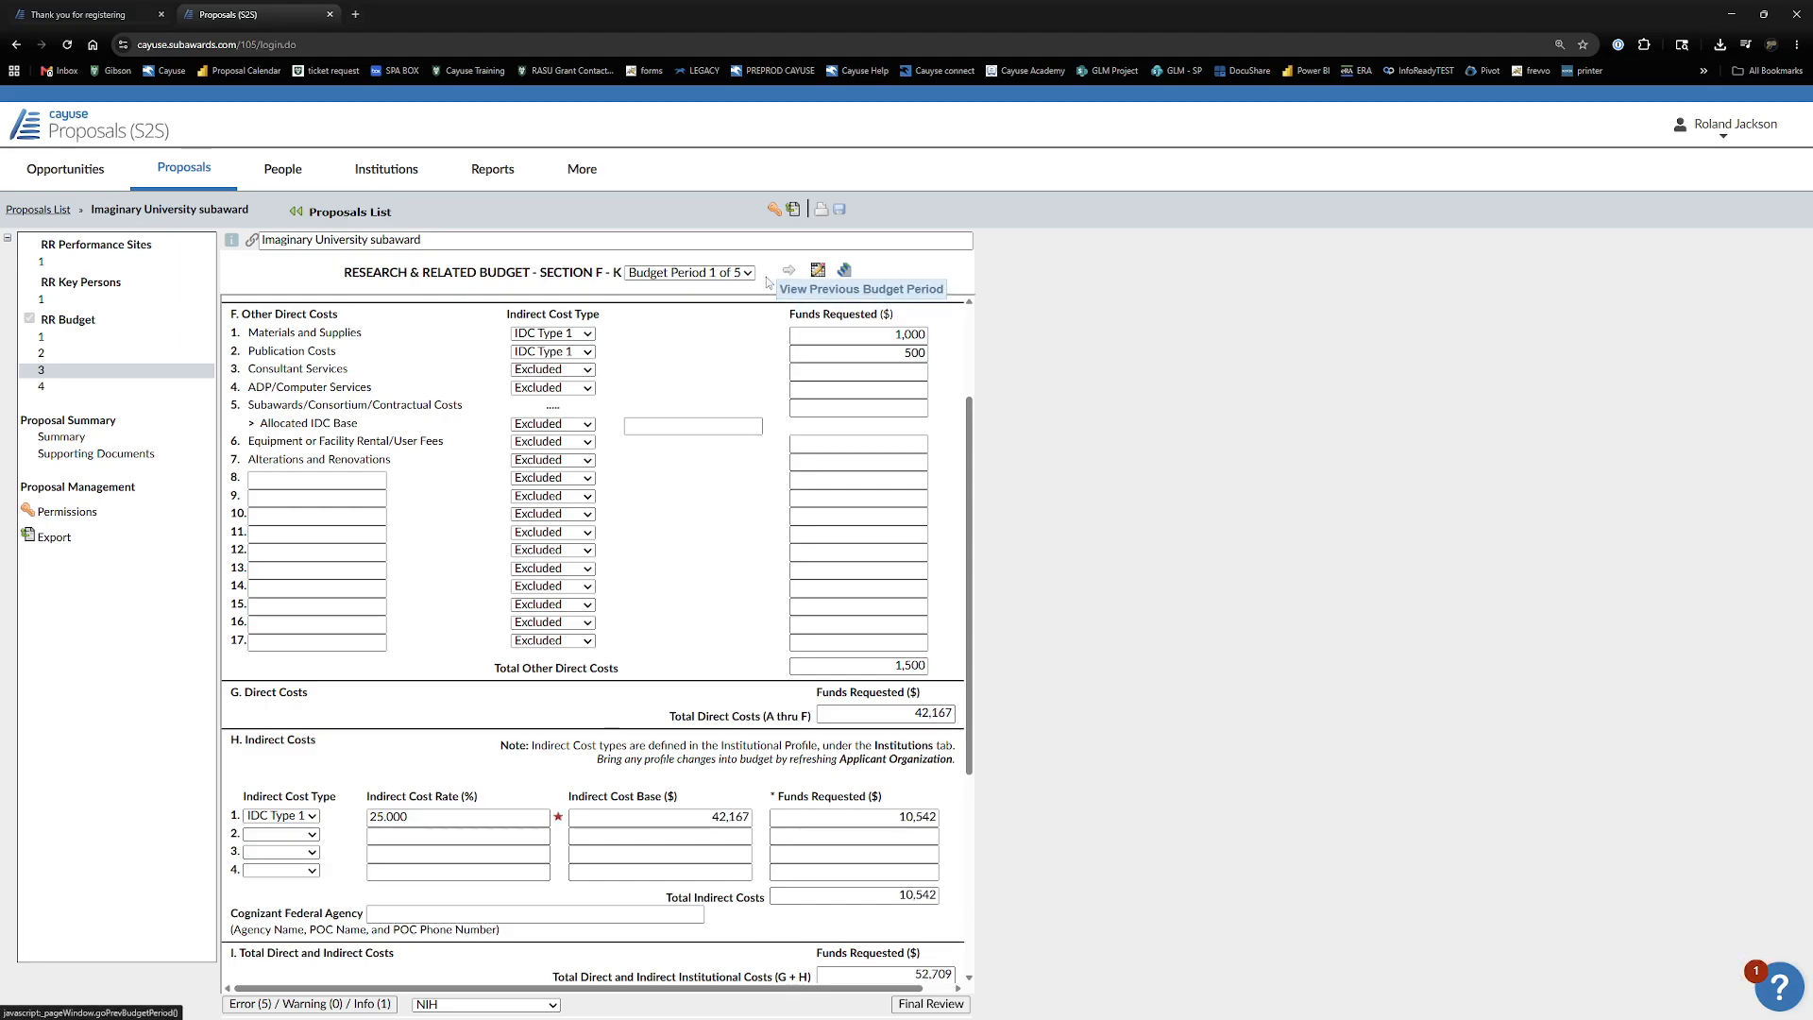
{"action": "left_click", "coordinate": [838, 210]}
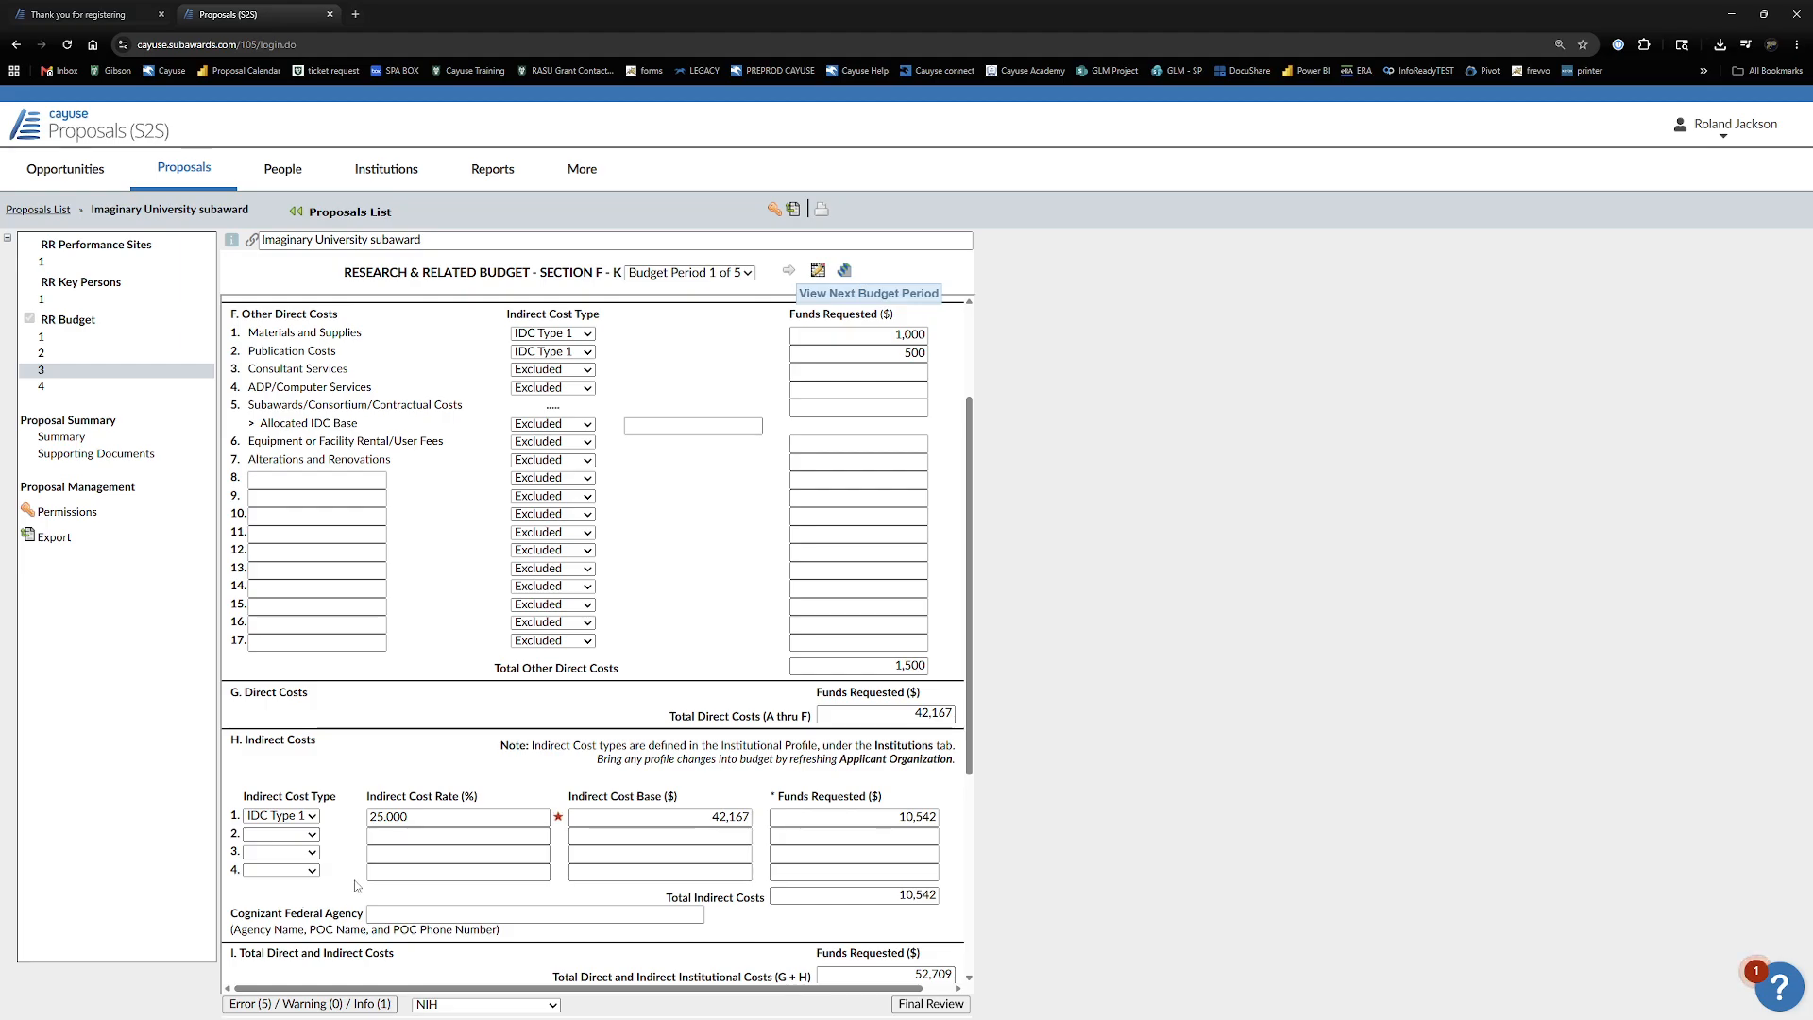
- From the validation error list, go to the period 1 Other Personnel error and set the Post Doctoral Associates' calendar months to 12
{"action": "left_click", "coordinate": [378, 1003]}
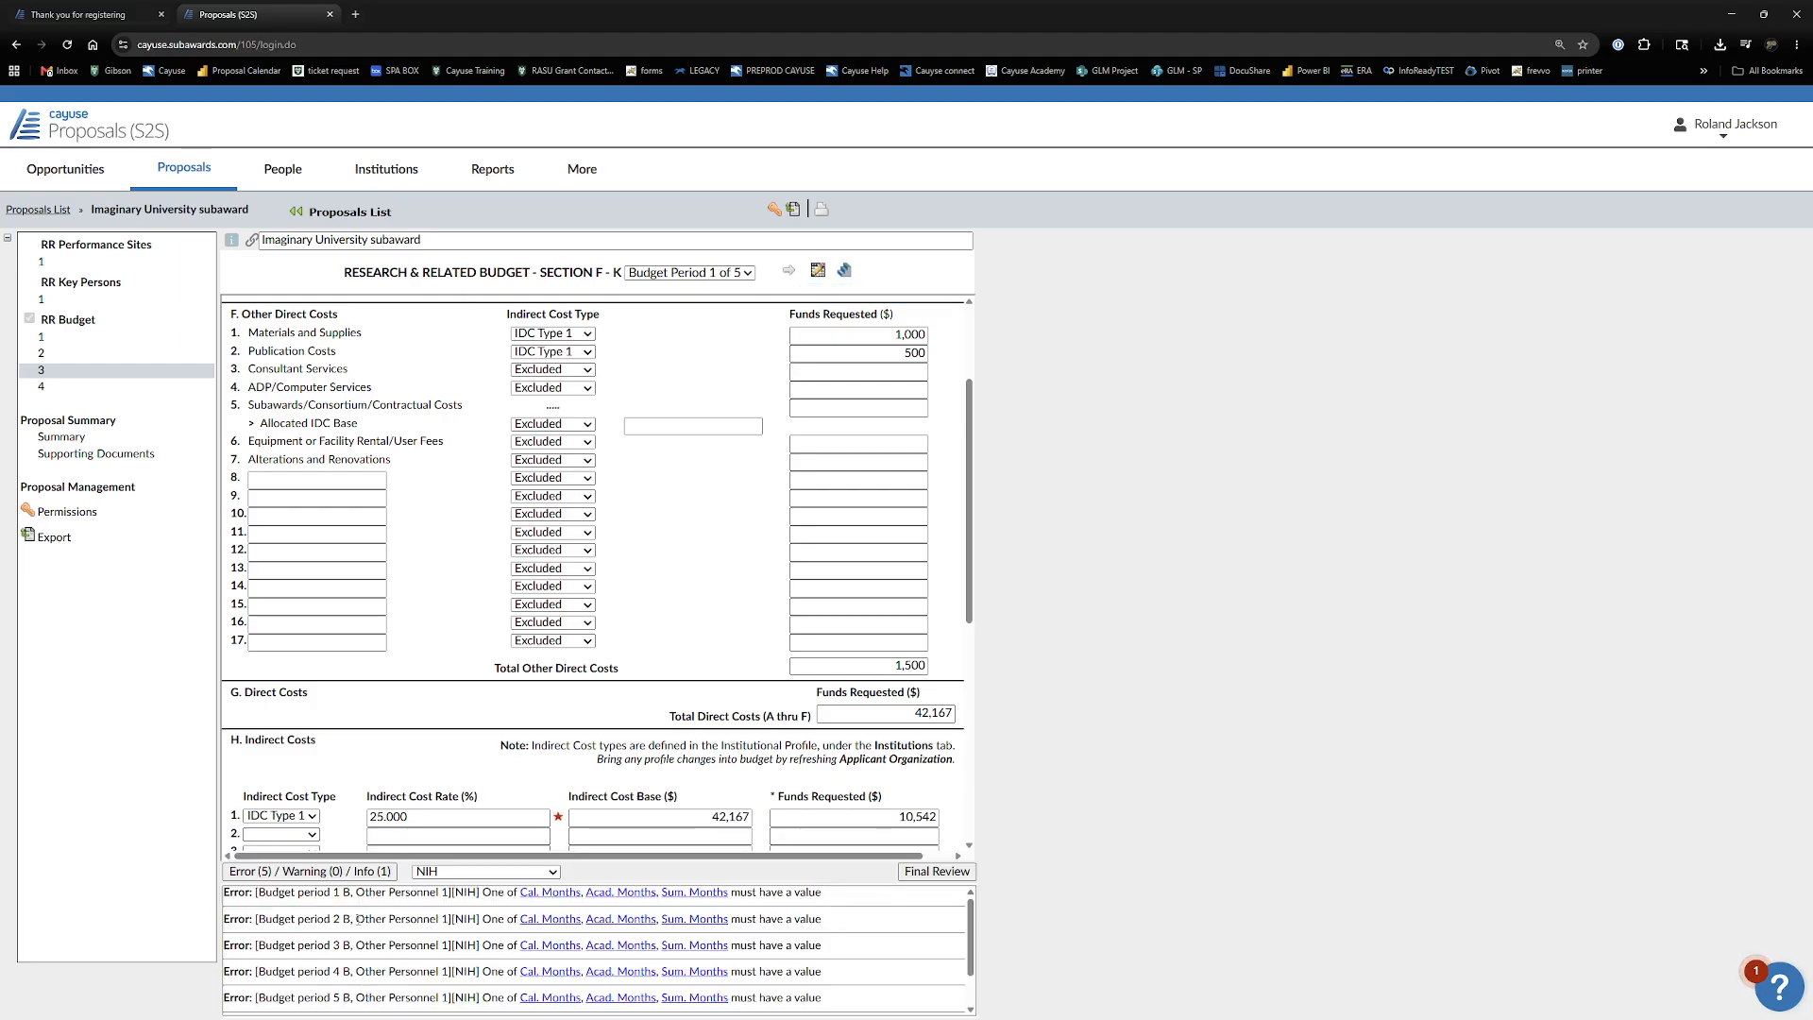
{"action": "left_click", "coordinate": [547, 893]}
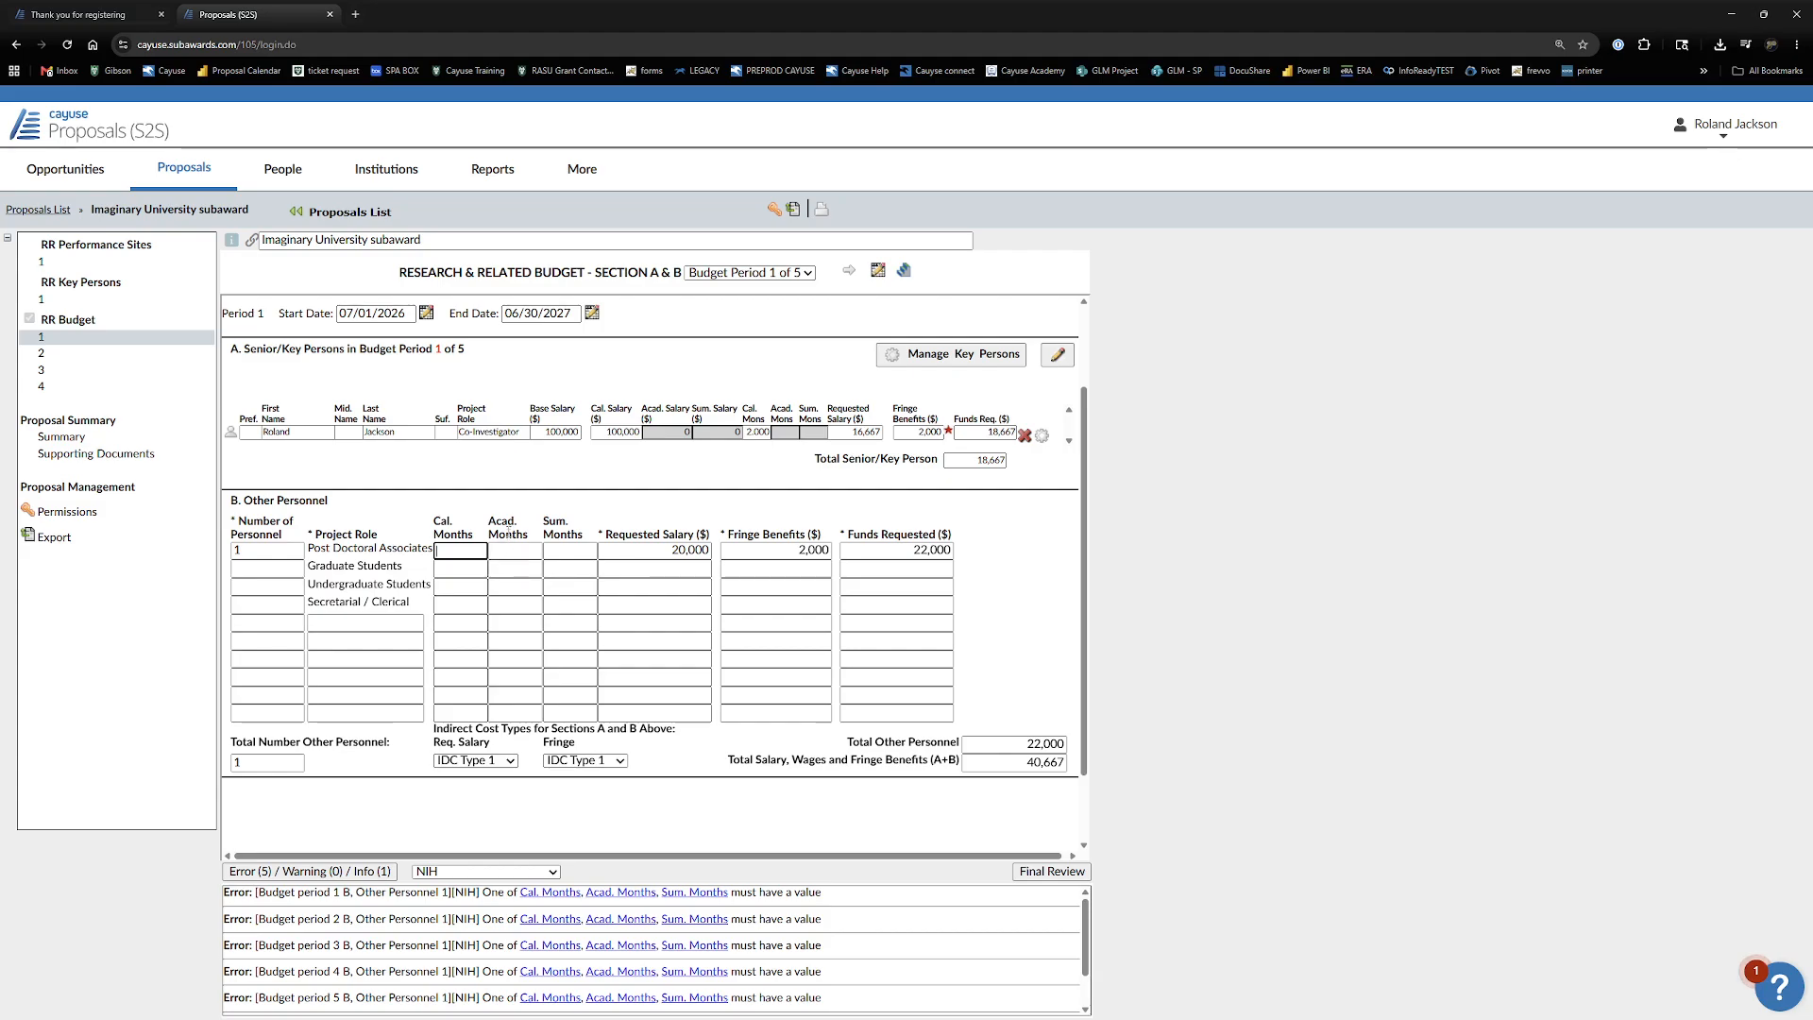
{"action": "type", "text": "12"}
{"action": "left_click", "coordinate": [495, 500]}
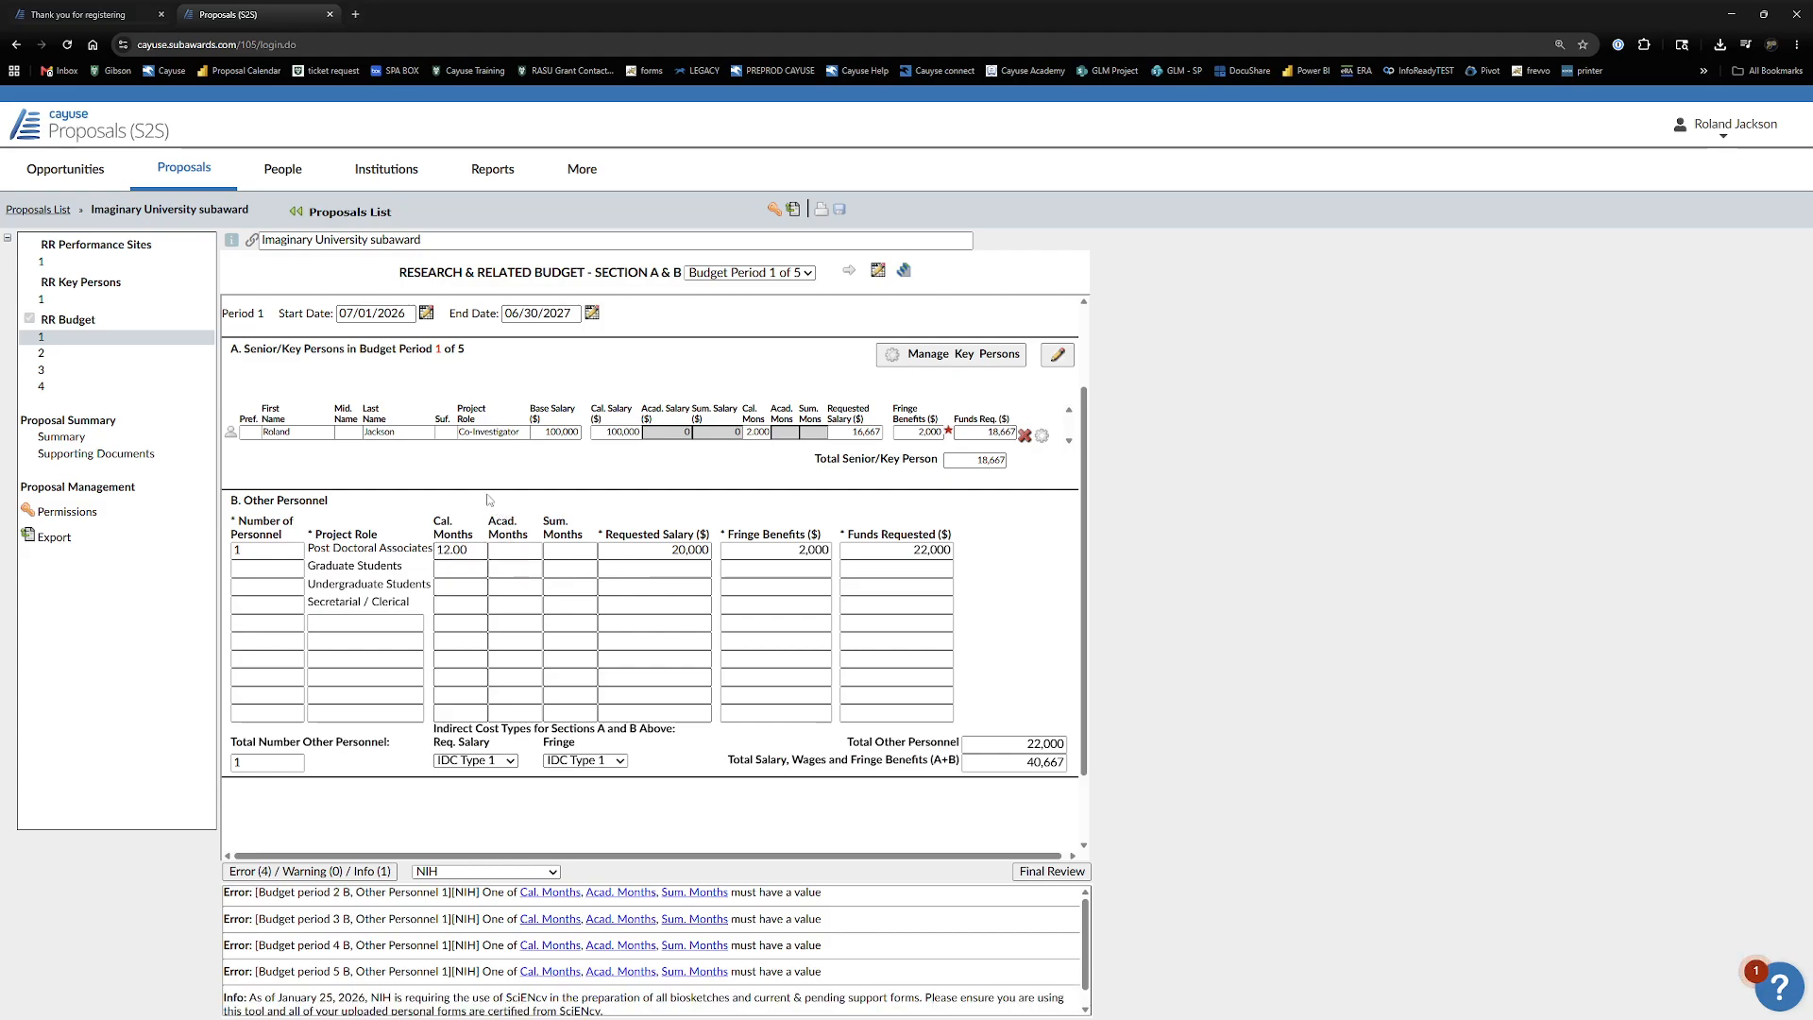
- Set the Post Doctoral Associates' calendar months to 12 in budget periods 2 through 5
{"action": "left_click", "coordinate": [849, 272]}
{"action": "left_click", "coordinate": [472, 546]}
{"action": "type", "text": "1"}
{"action": "left_click", "coordinate": [849, 271]}
{"action": "left_click", "coordinate": [470, 549]}
{"action": "type", "text": "12"}
{"action": "key", "text": "Tab"}
{"action": "left_click", "coordinate": [850, 271]}
{"action": "left_click", "coordinate": [473, 548]}
{"action": "left_click", "coordinate": [850, 271]}
{"action": "left_click", "coordinate": [448, 549]}
{"action": "type", "text": "12"}
{"action": "left_click", "coordinate": [593, 366]}
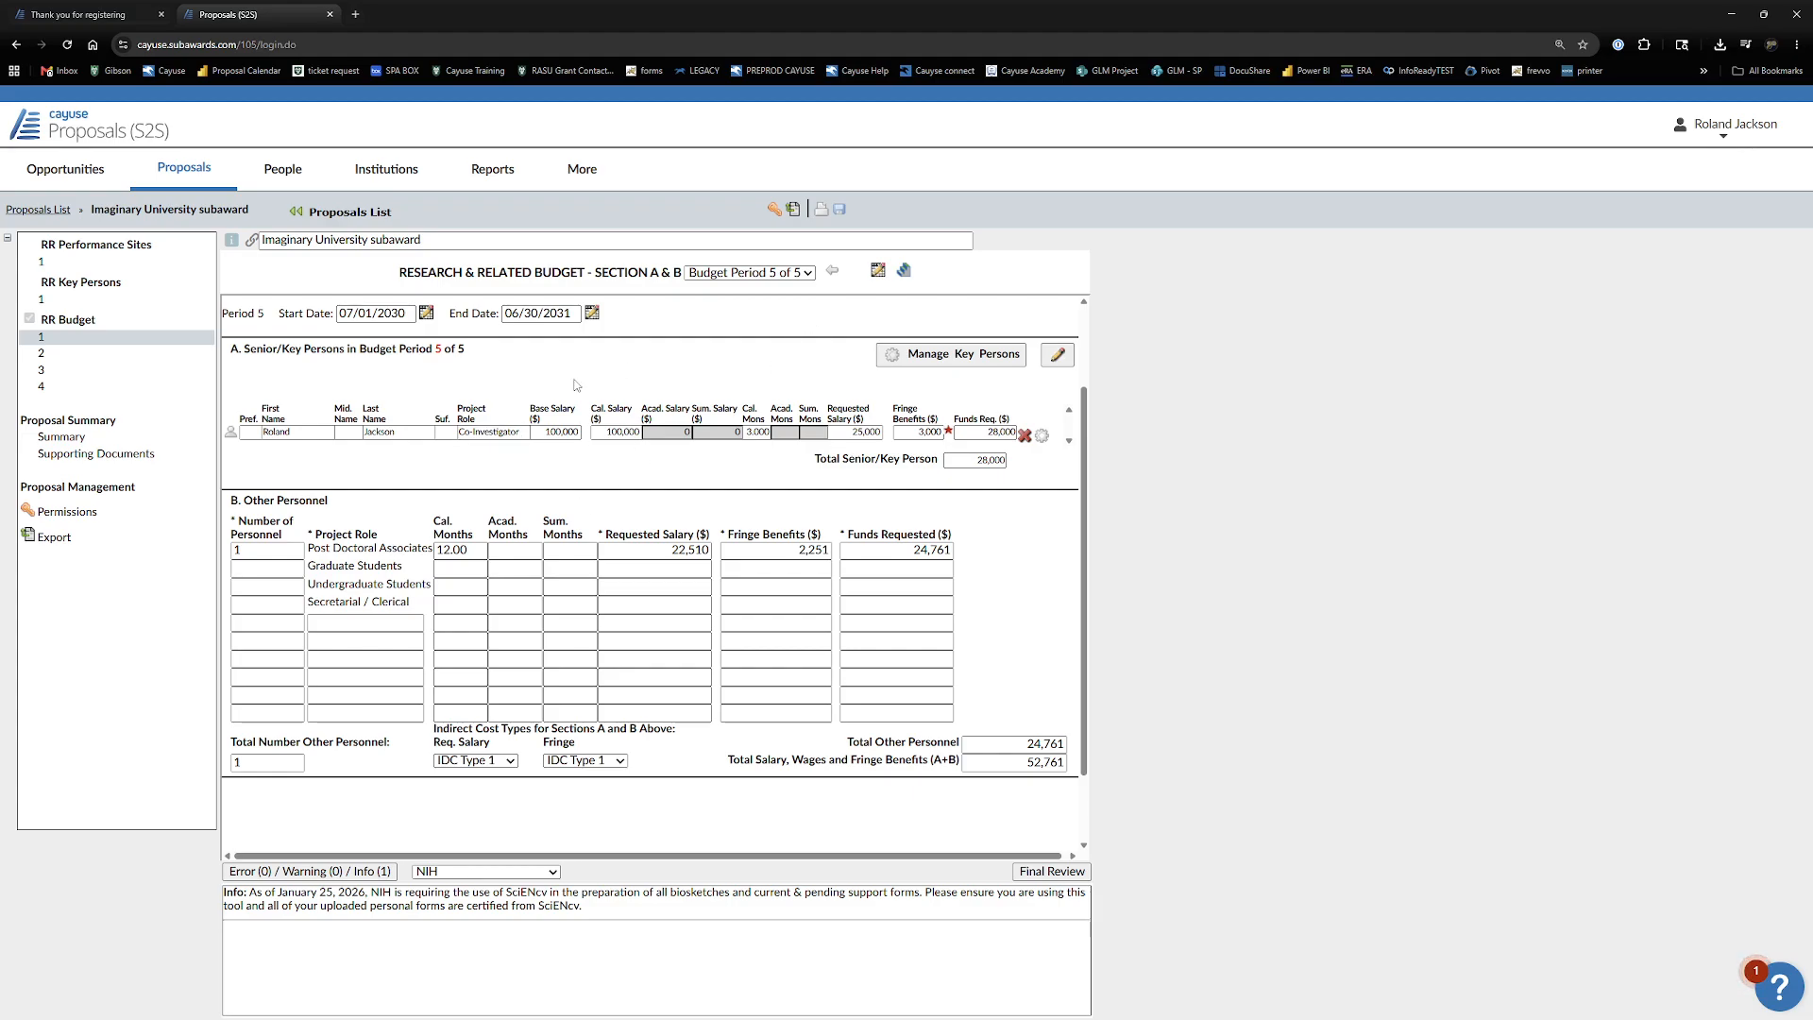
- Review the remaining SciENcv info notice in the validation list and close the list
{"action": "left_click", "coordinate": [126, 340]}
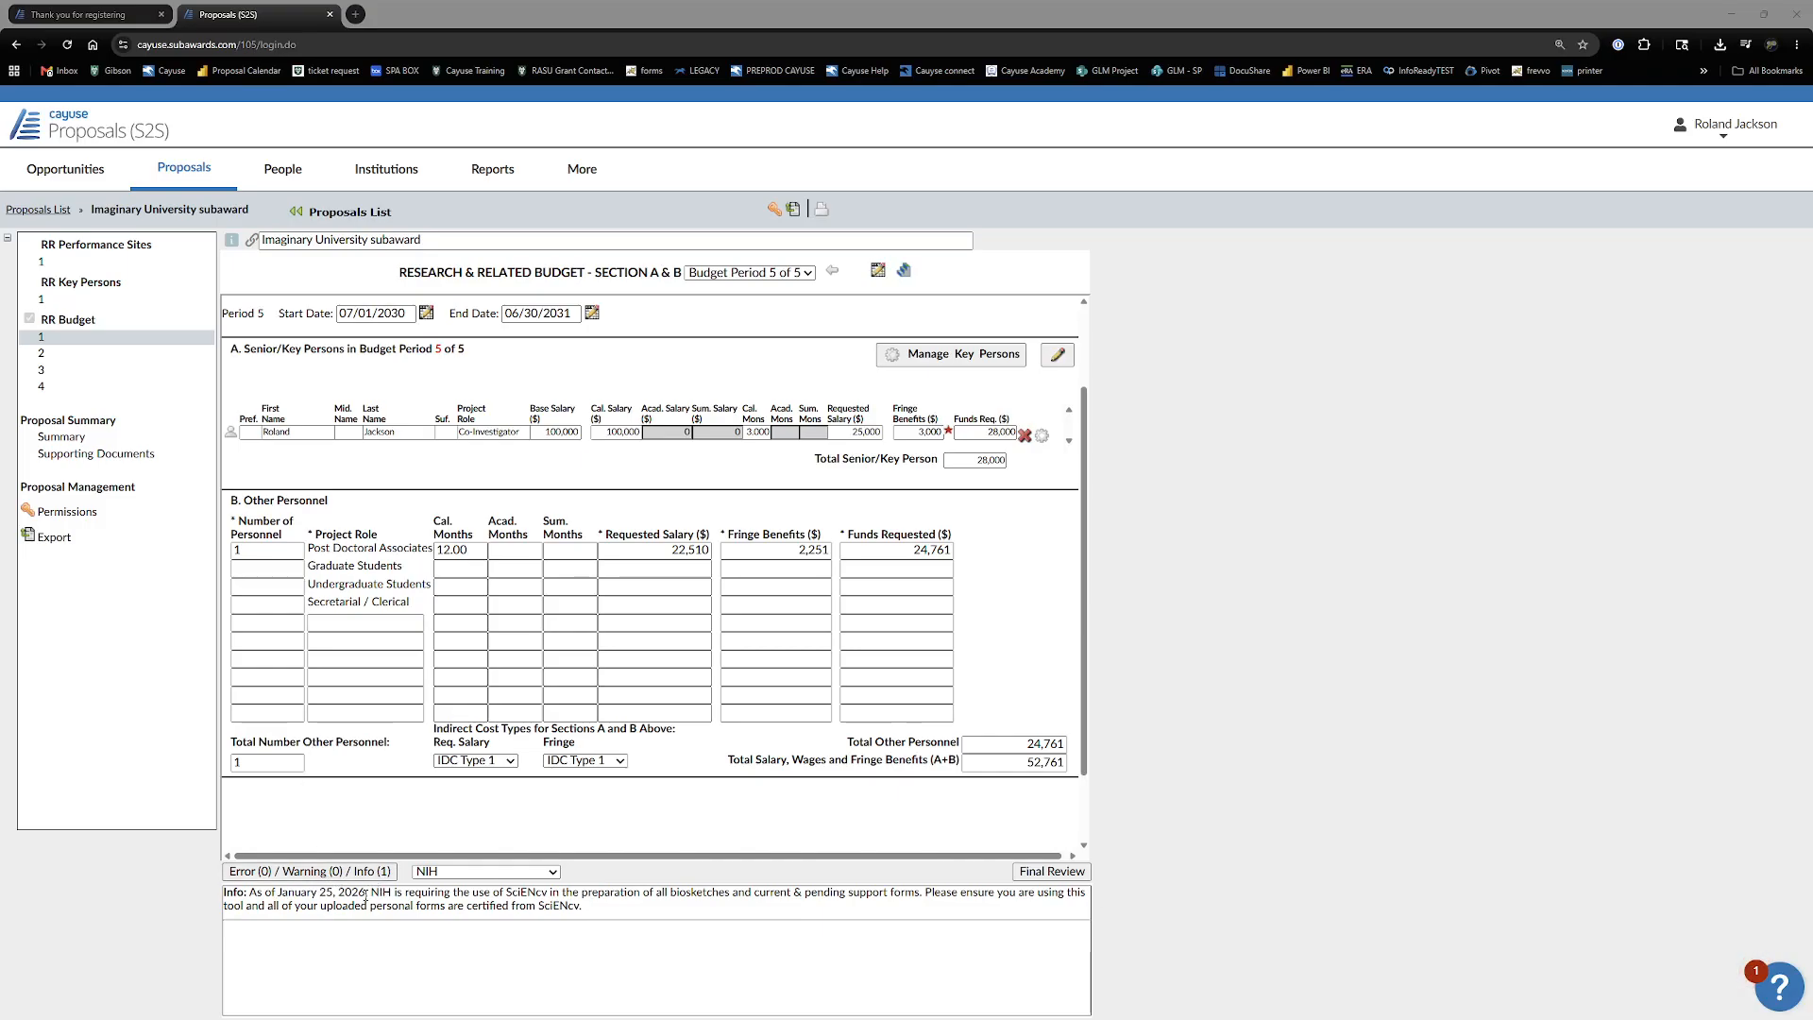
{"action": "left_click", "coordinate": [630, 892]}
{"action": "left_click_drag", "start_coordinate": [507, 894], "coordinate": [544, 894]}
{"action": "left_click", "coordinate": [560, 894]}
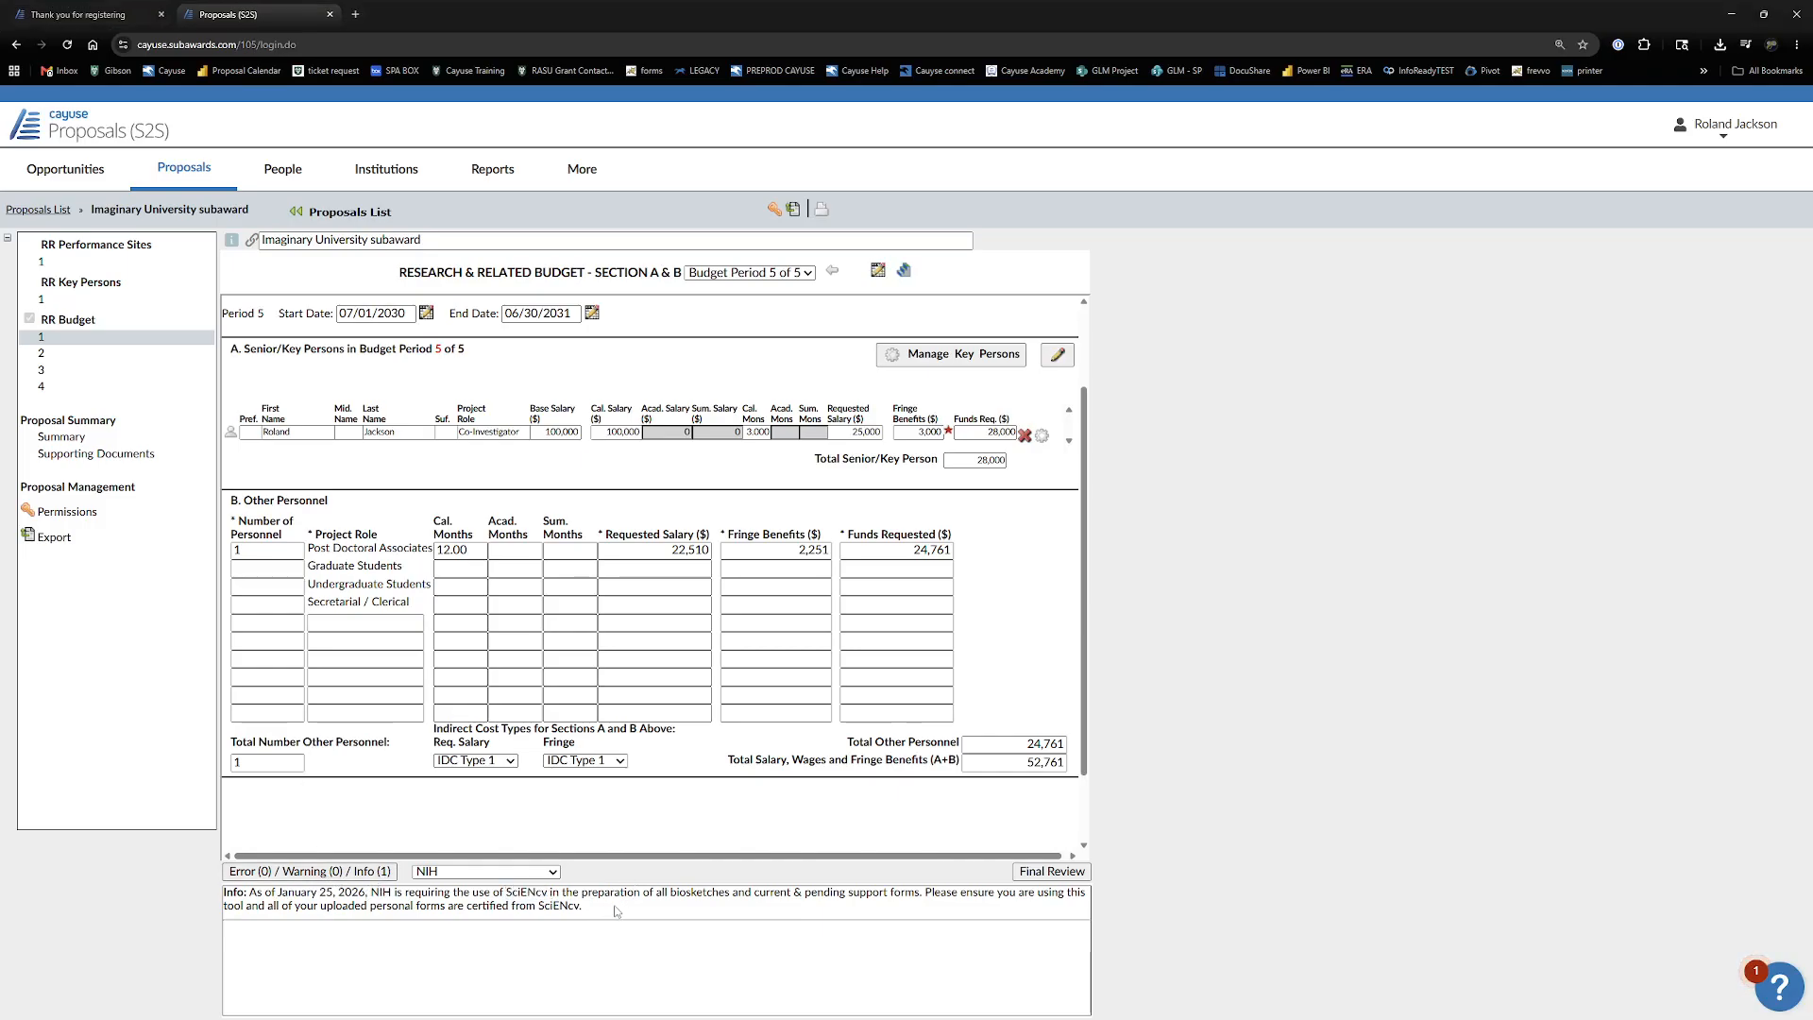
{"action": "left_click", "coordinate": [375, 872]}
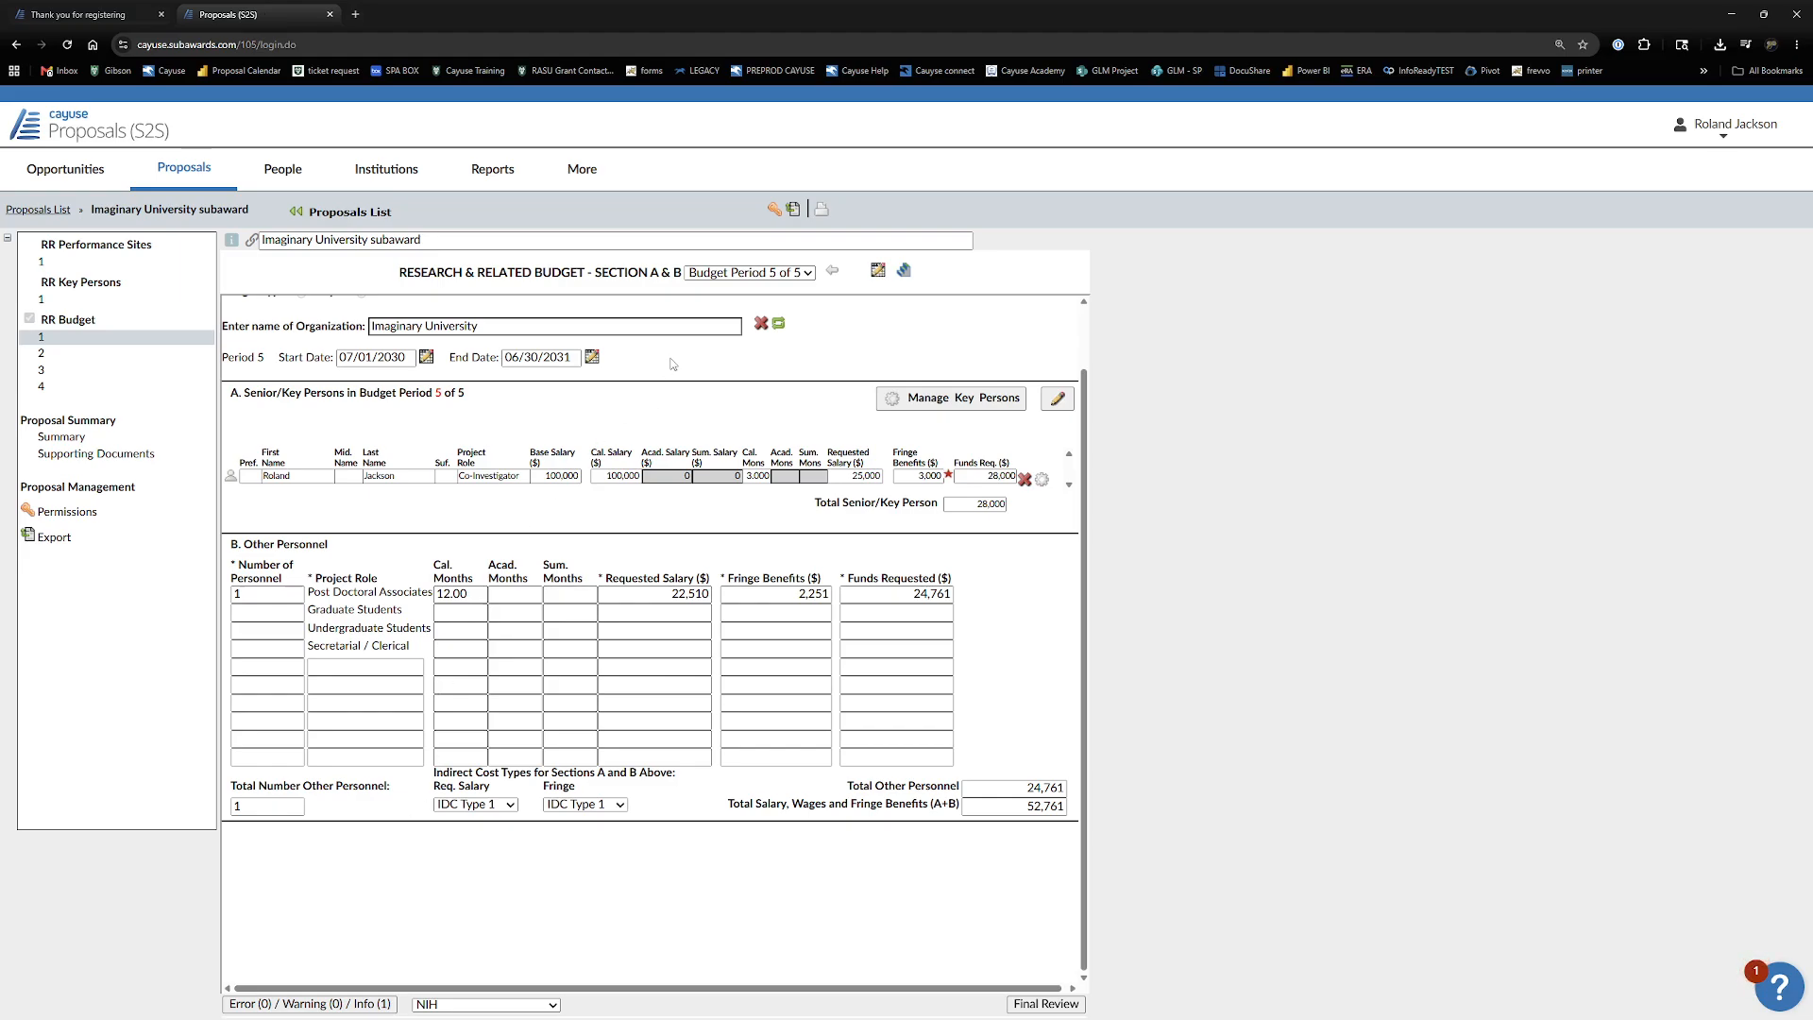
- Export the proposal as "Imaginary University subaward.cayuse" and show the downloaded file in its folder
{"action": "left_click", "coordinate": [792, 211]}
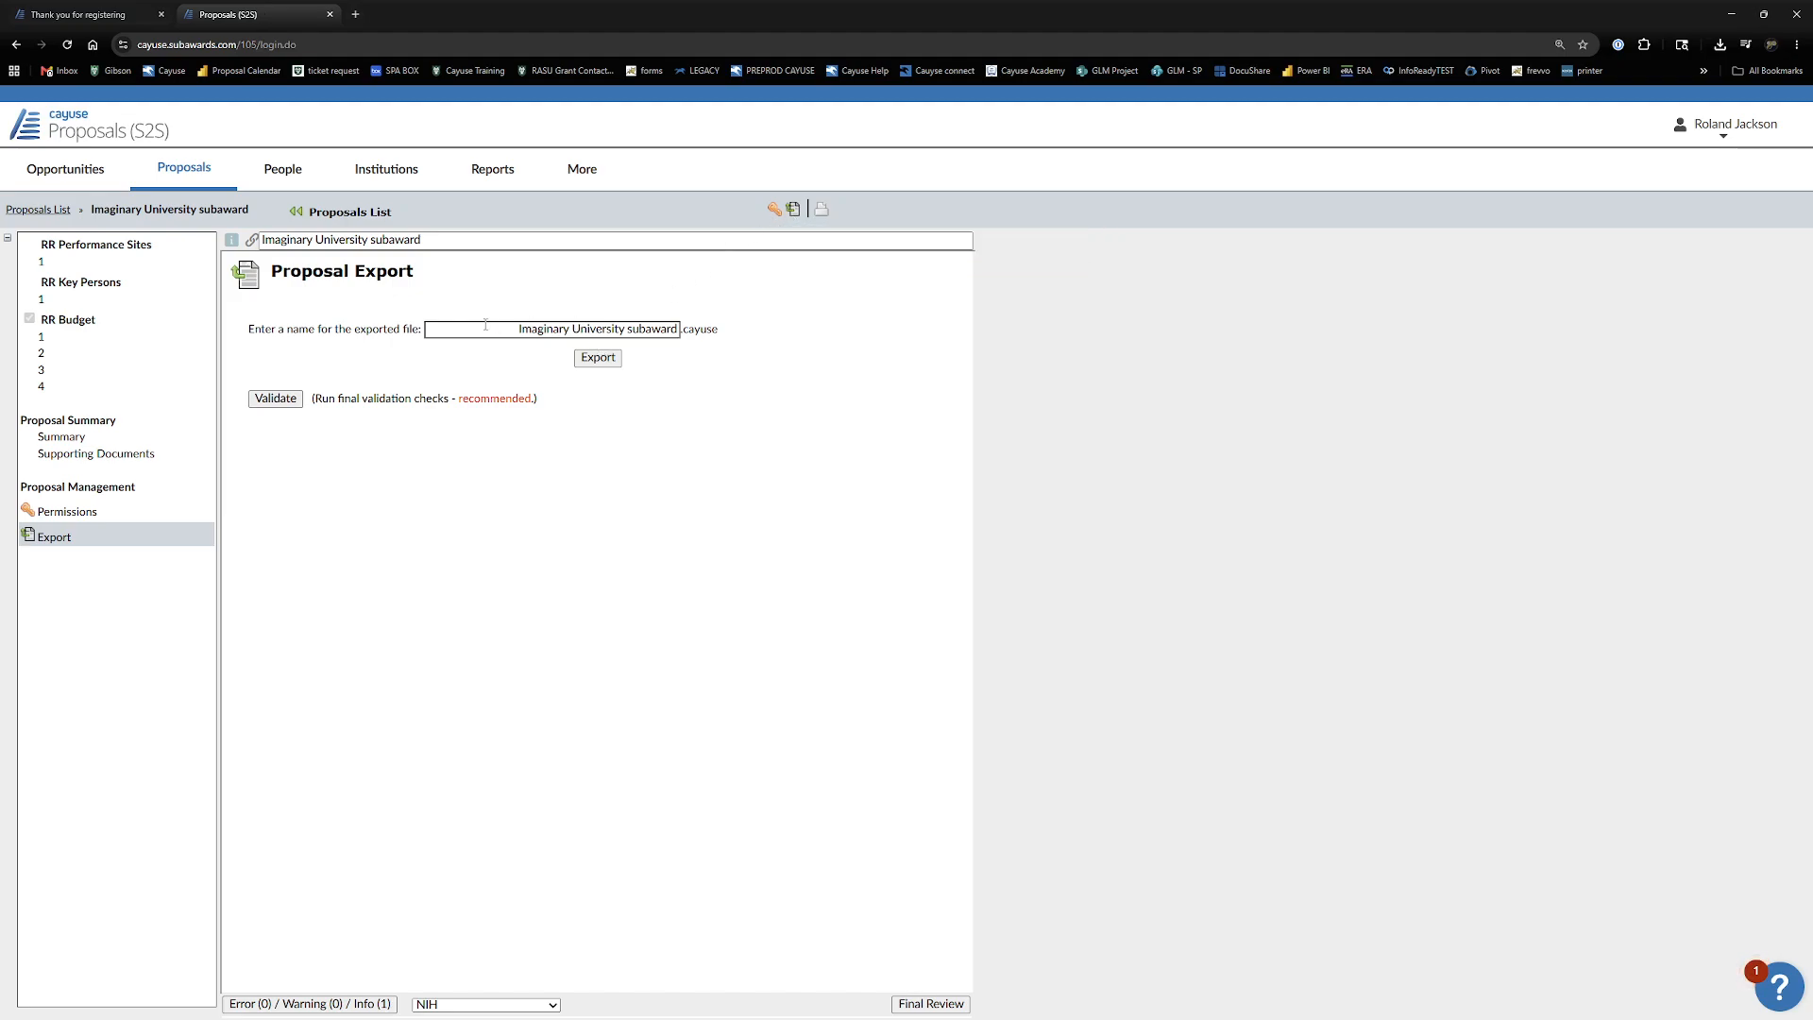
{"action": "left_click_drag", "start_coordinate": [512, 327], "coordinate": [736, 339]}
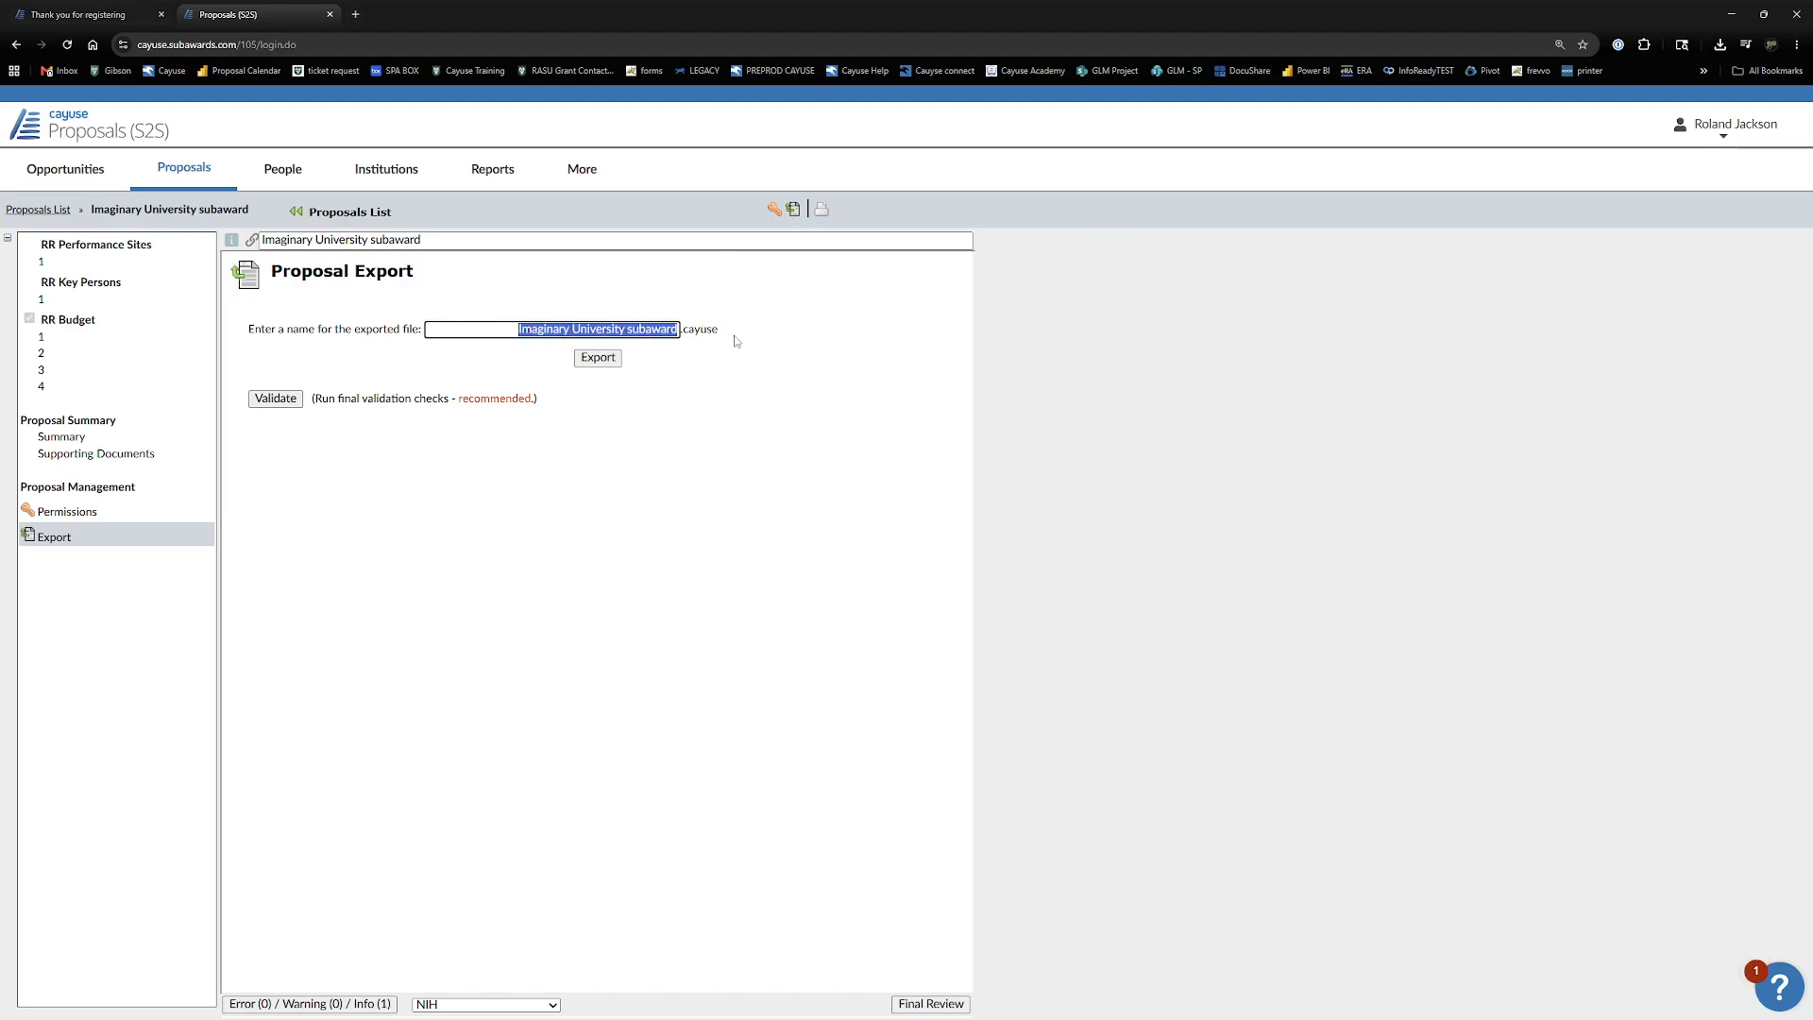
{"action": "left_click", "coordinate": [737, 341]}
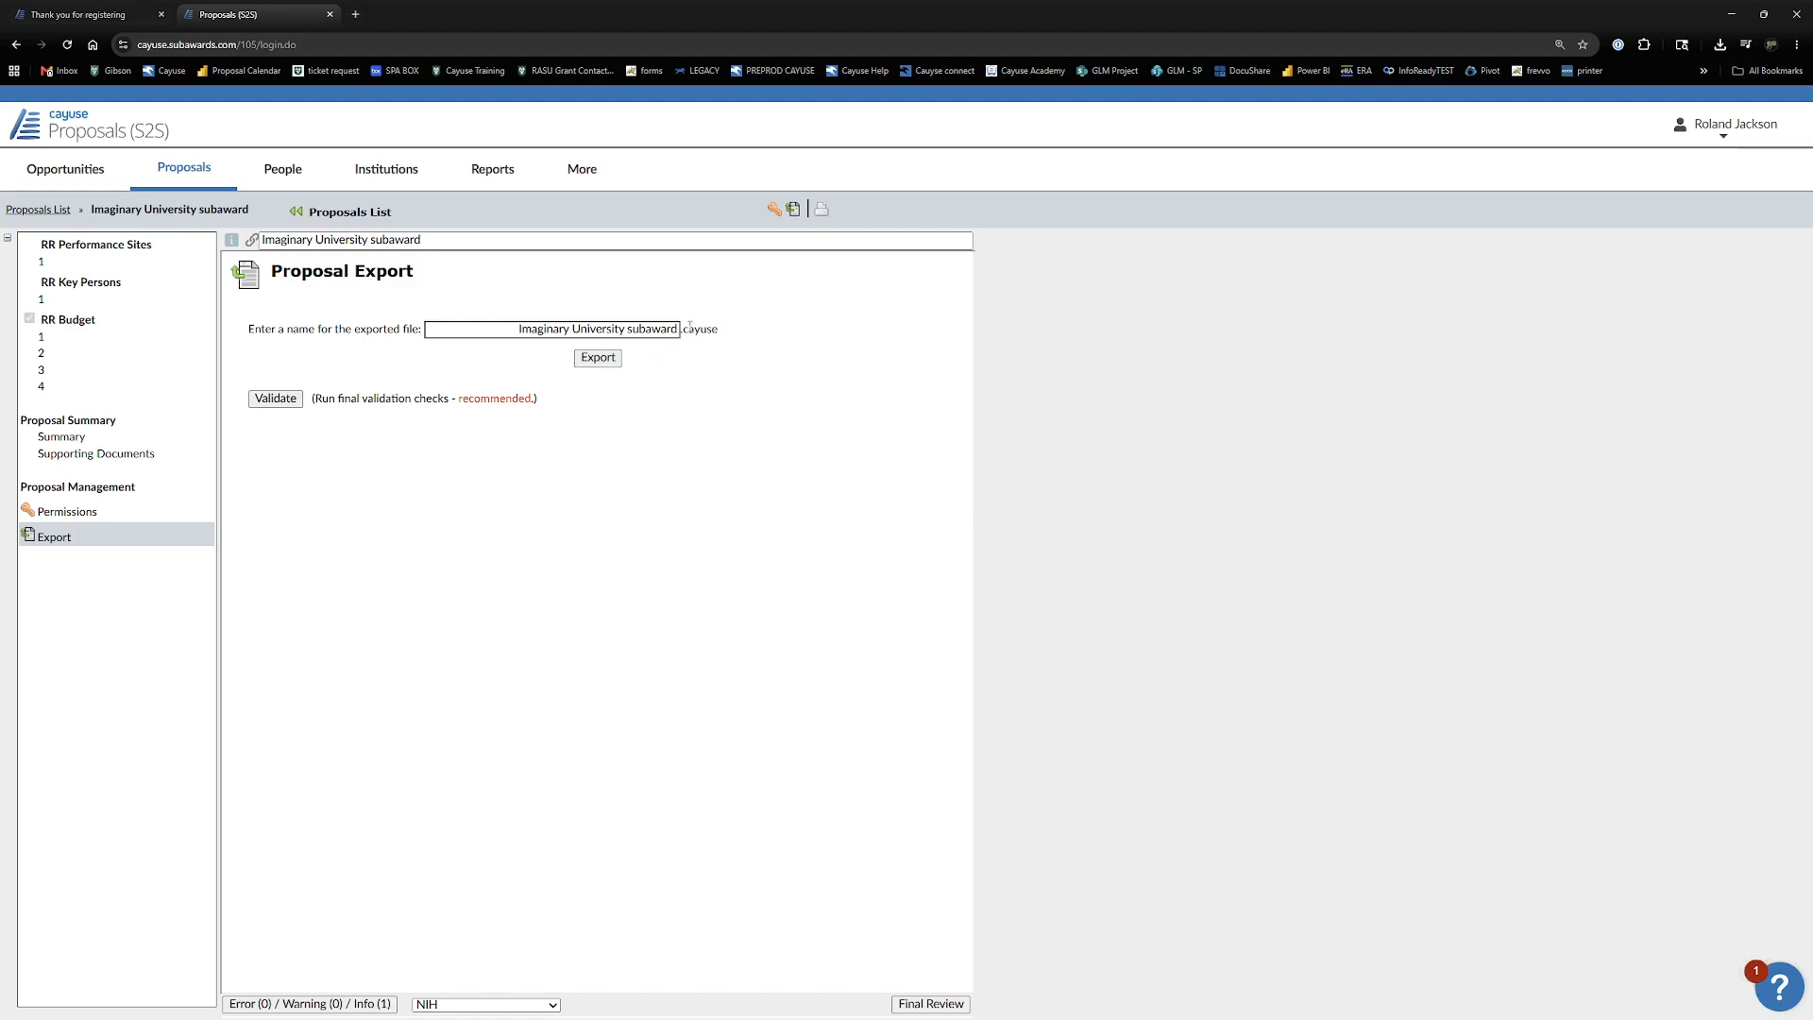
{"action": "left_click", "coordinate": [605, 363]}
{"action": "mouse_move", "coordinate": [1607, 82]}
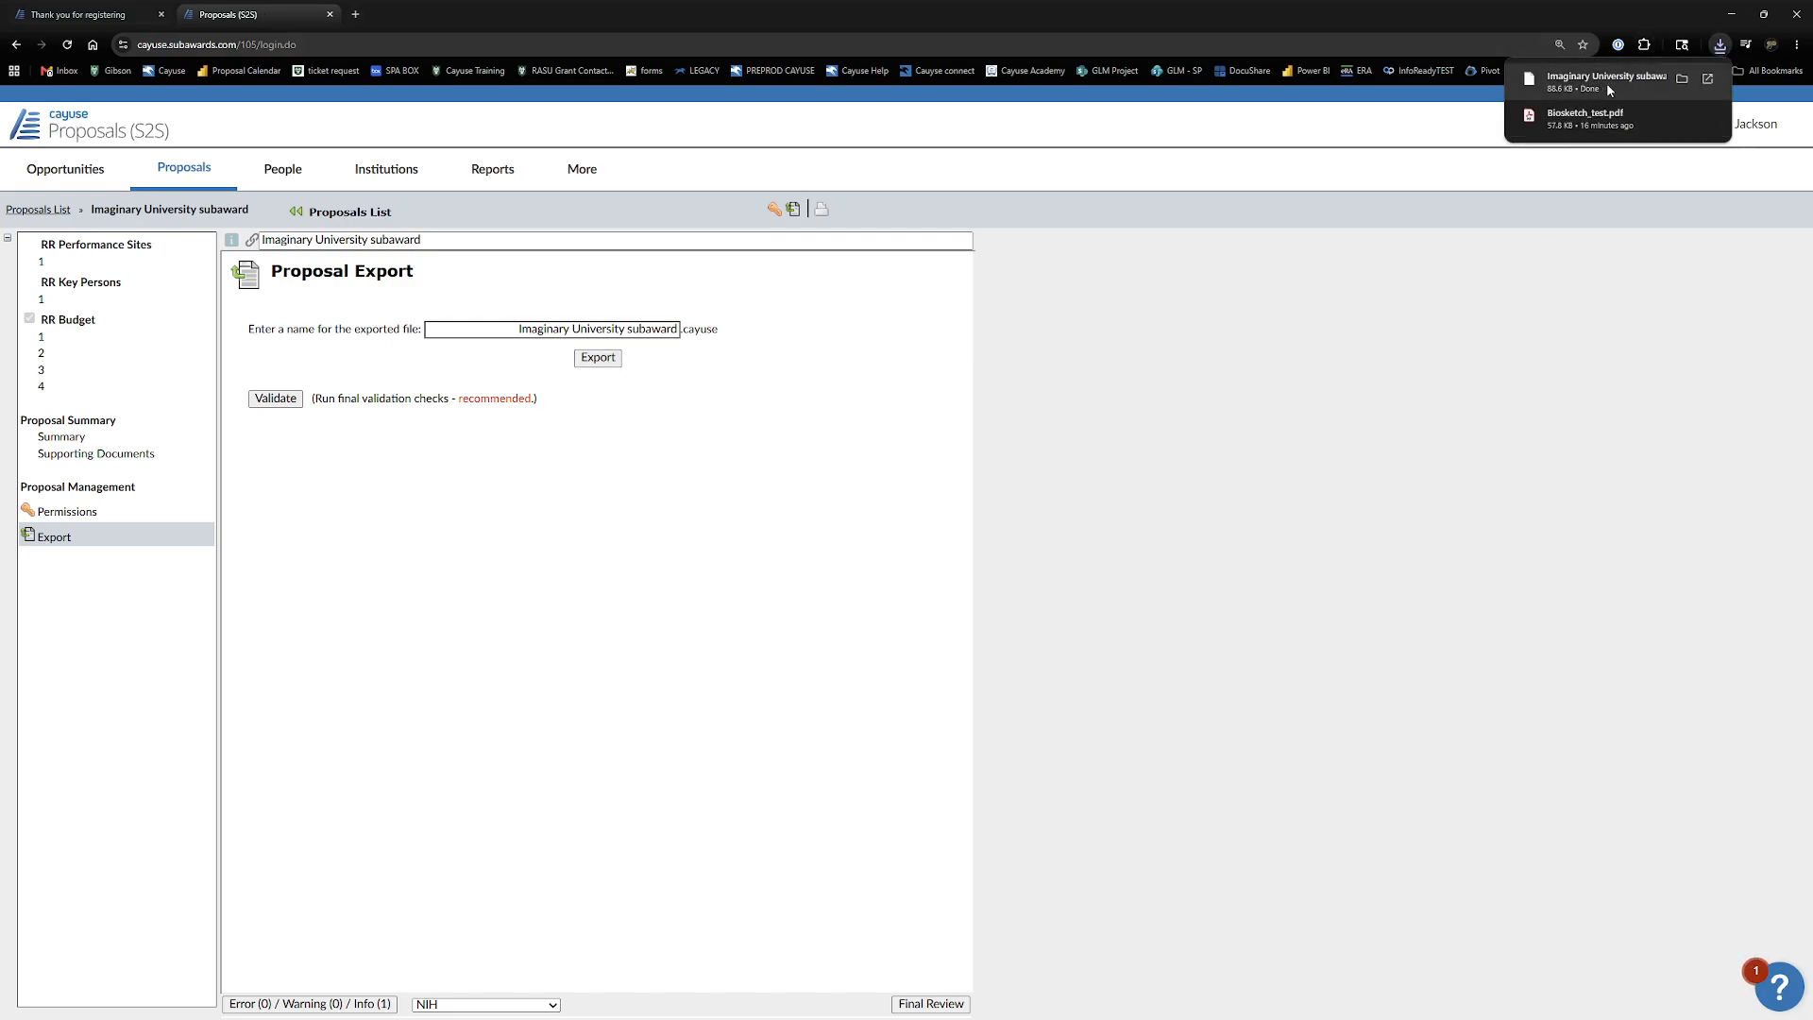
{"action": "left_click", "coordinate": [1685, 79]}
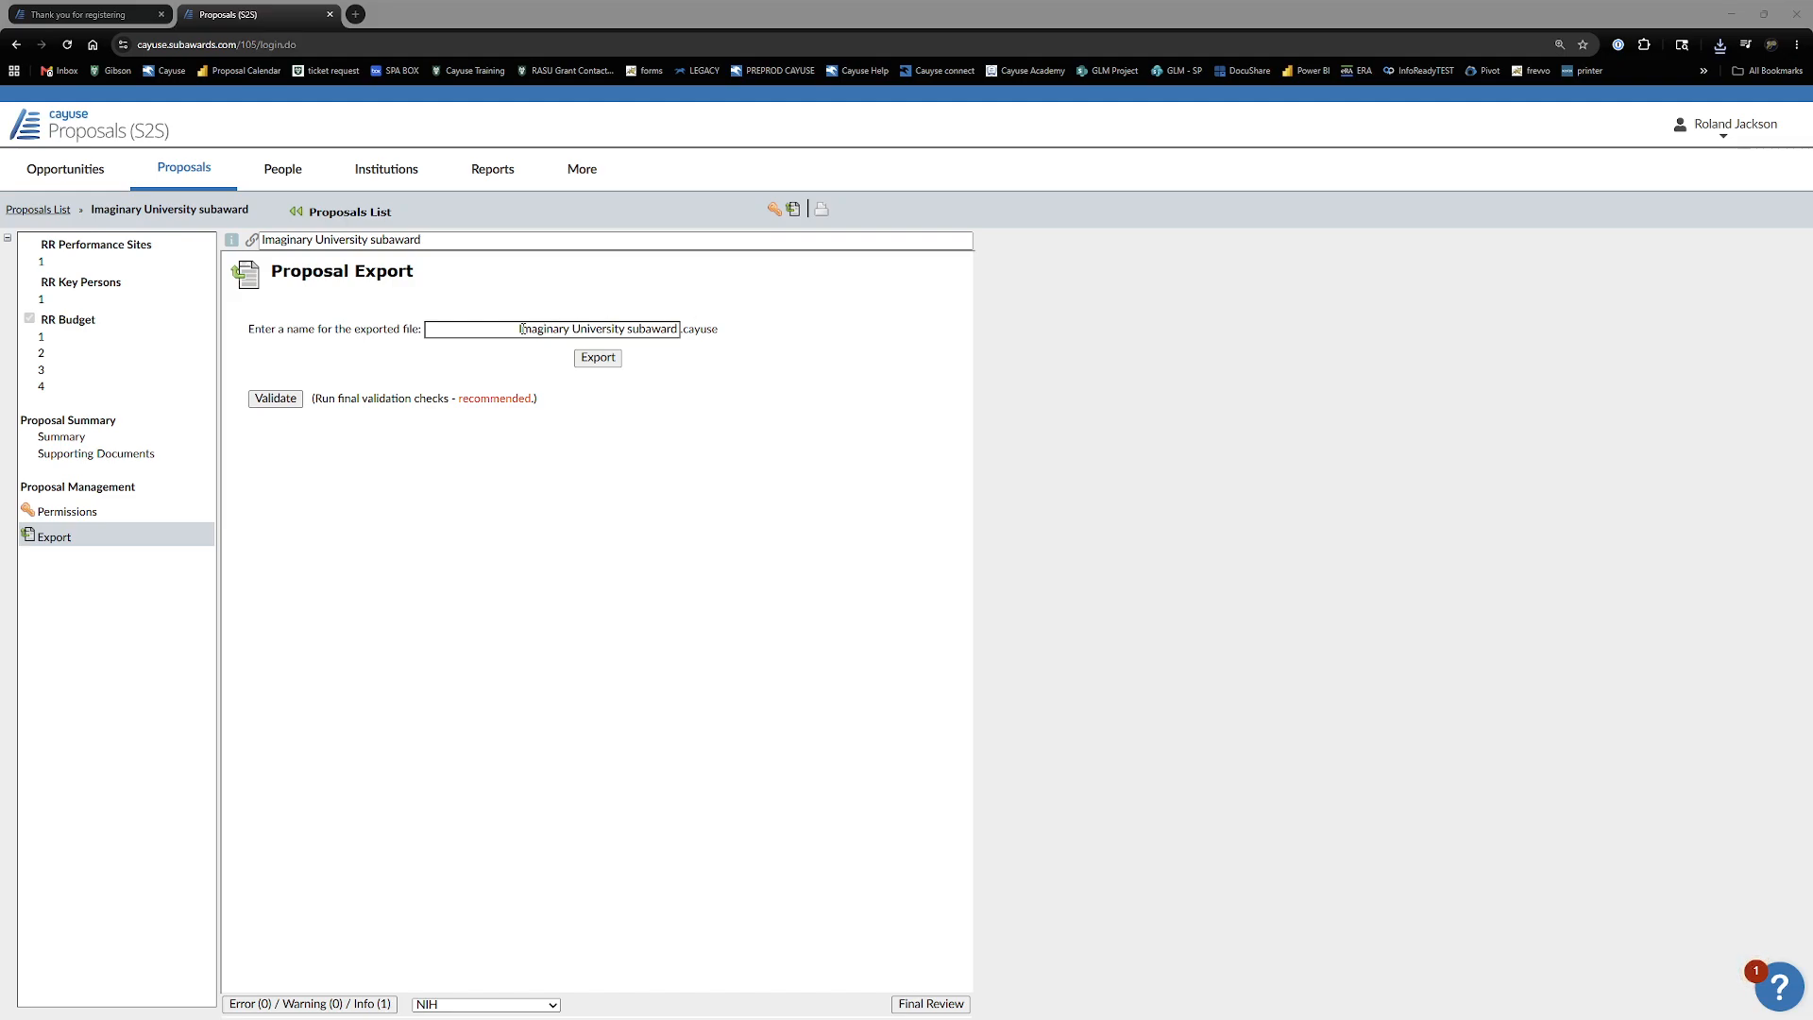
{"action": "left_click_drag", "start_coordinate": [522, 329], "coordinate": [680, 329]}
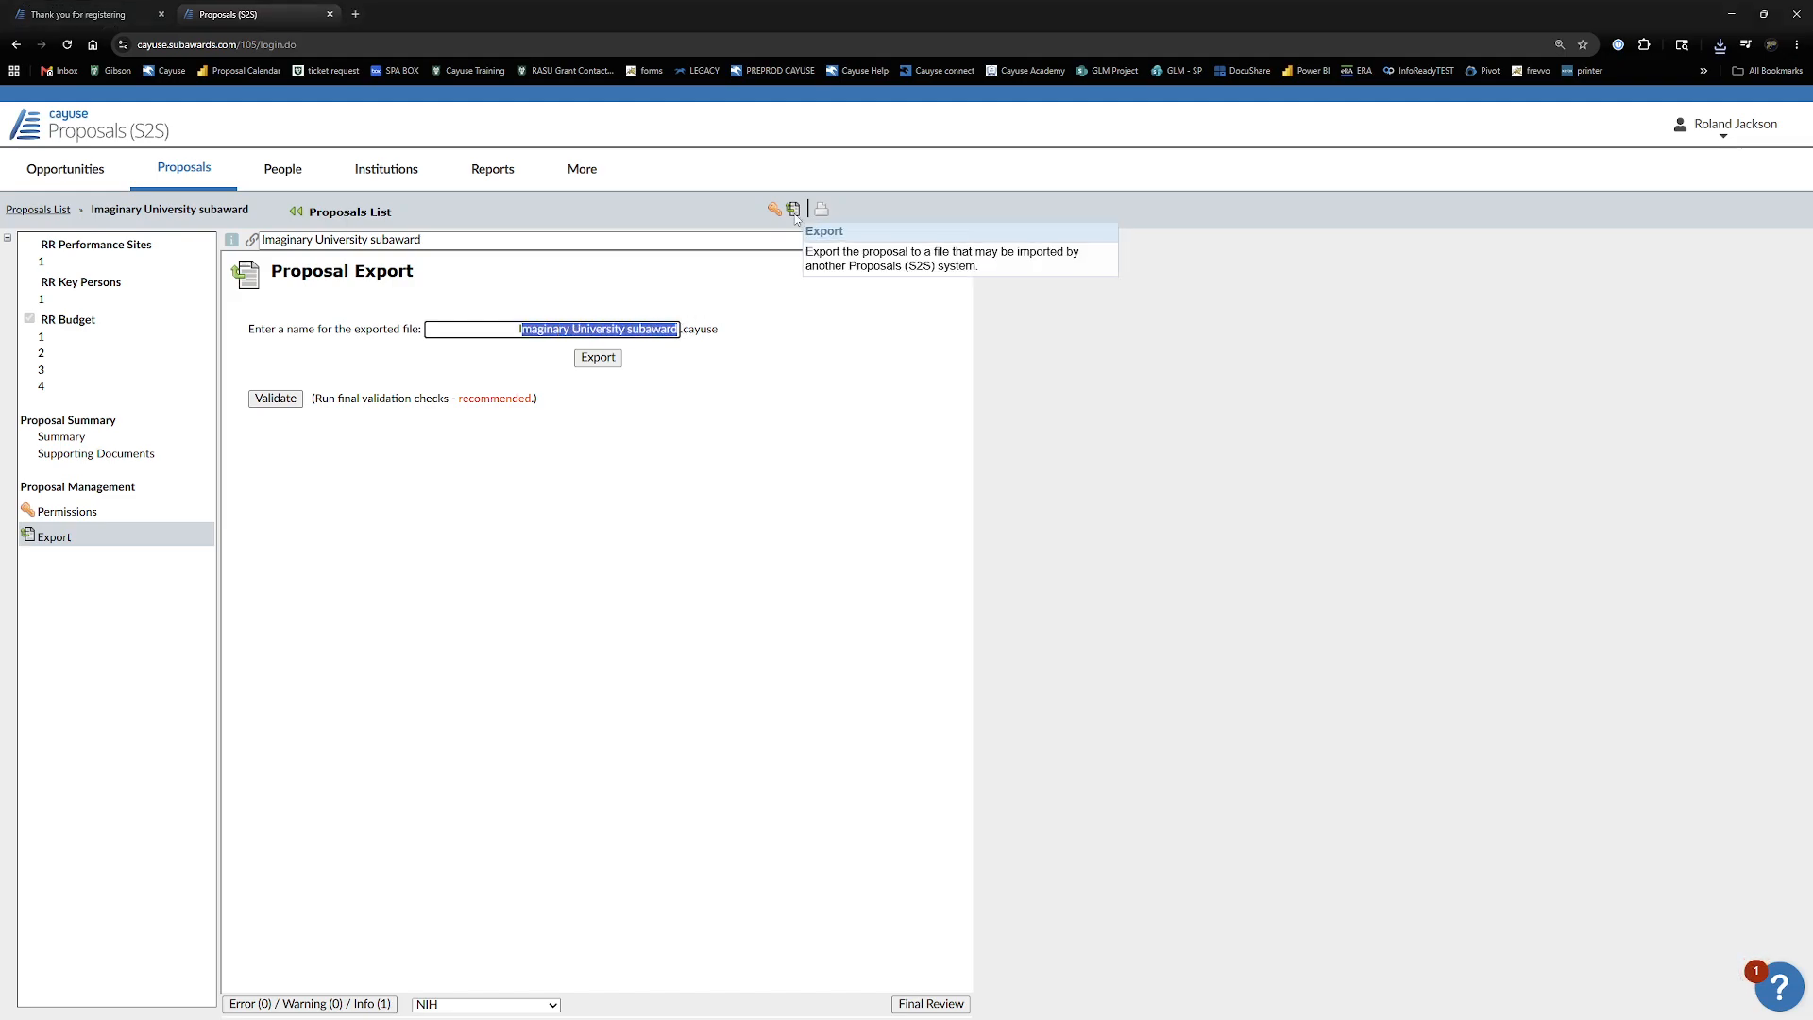
{"action": "left_click", "coordinate": [408, 298]}
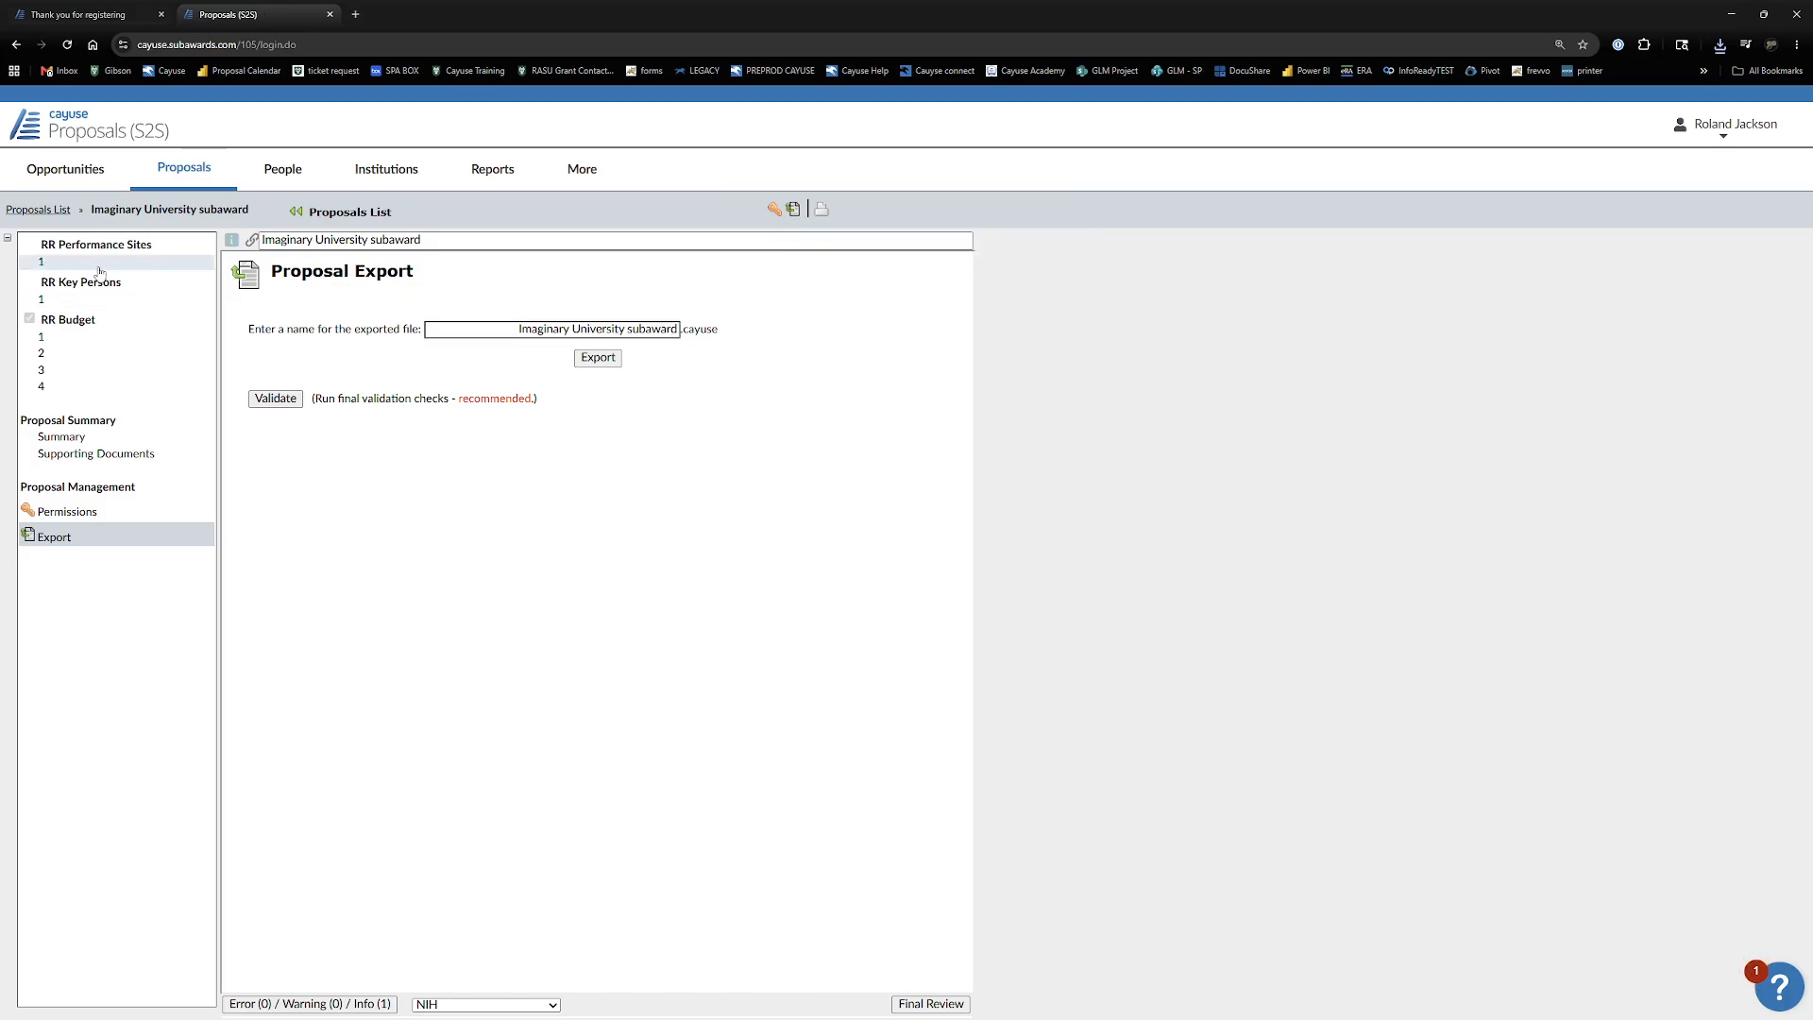
{"action": "left_click", "coordinate": [99, 268]}
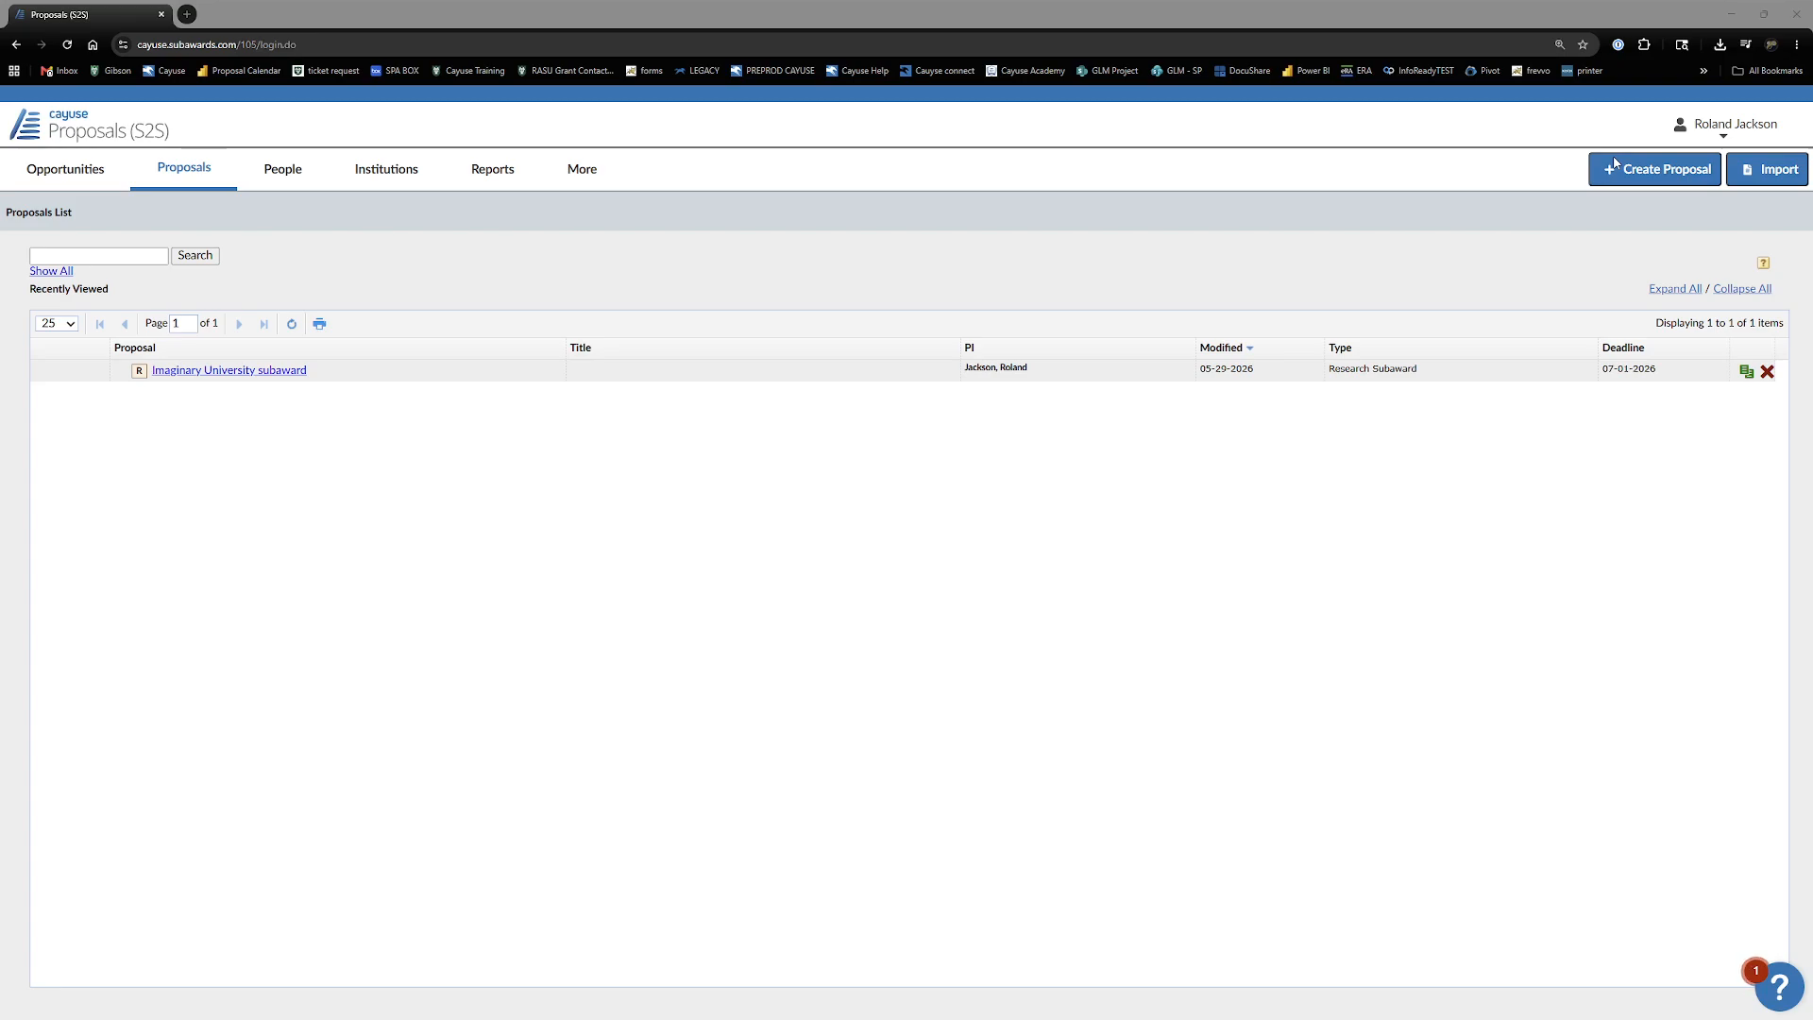
- From the proposals list, import "test budget2.pdf" as a proposal named "import test"
{"action": "left_click", "coordinate": [1760, 171]}
{"action": "left_click", "coordinate": [949, 463]}
{"action": "type", "text": "import test"}
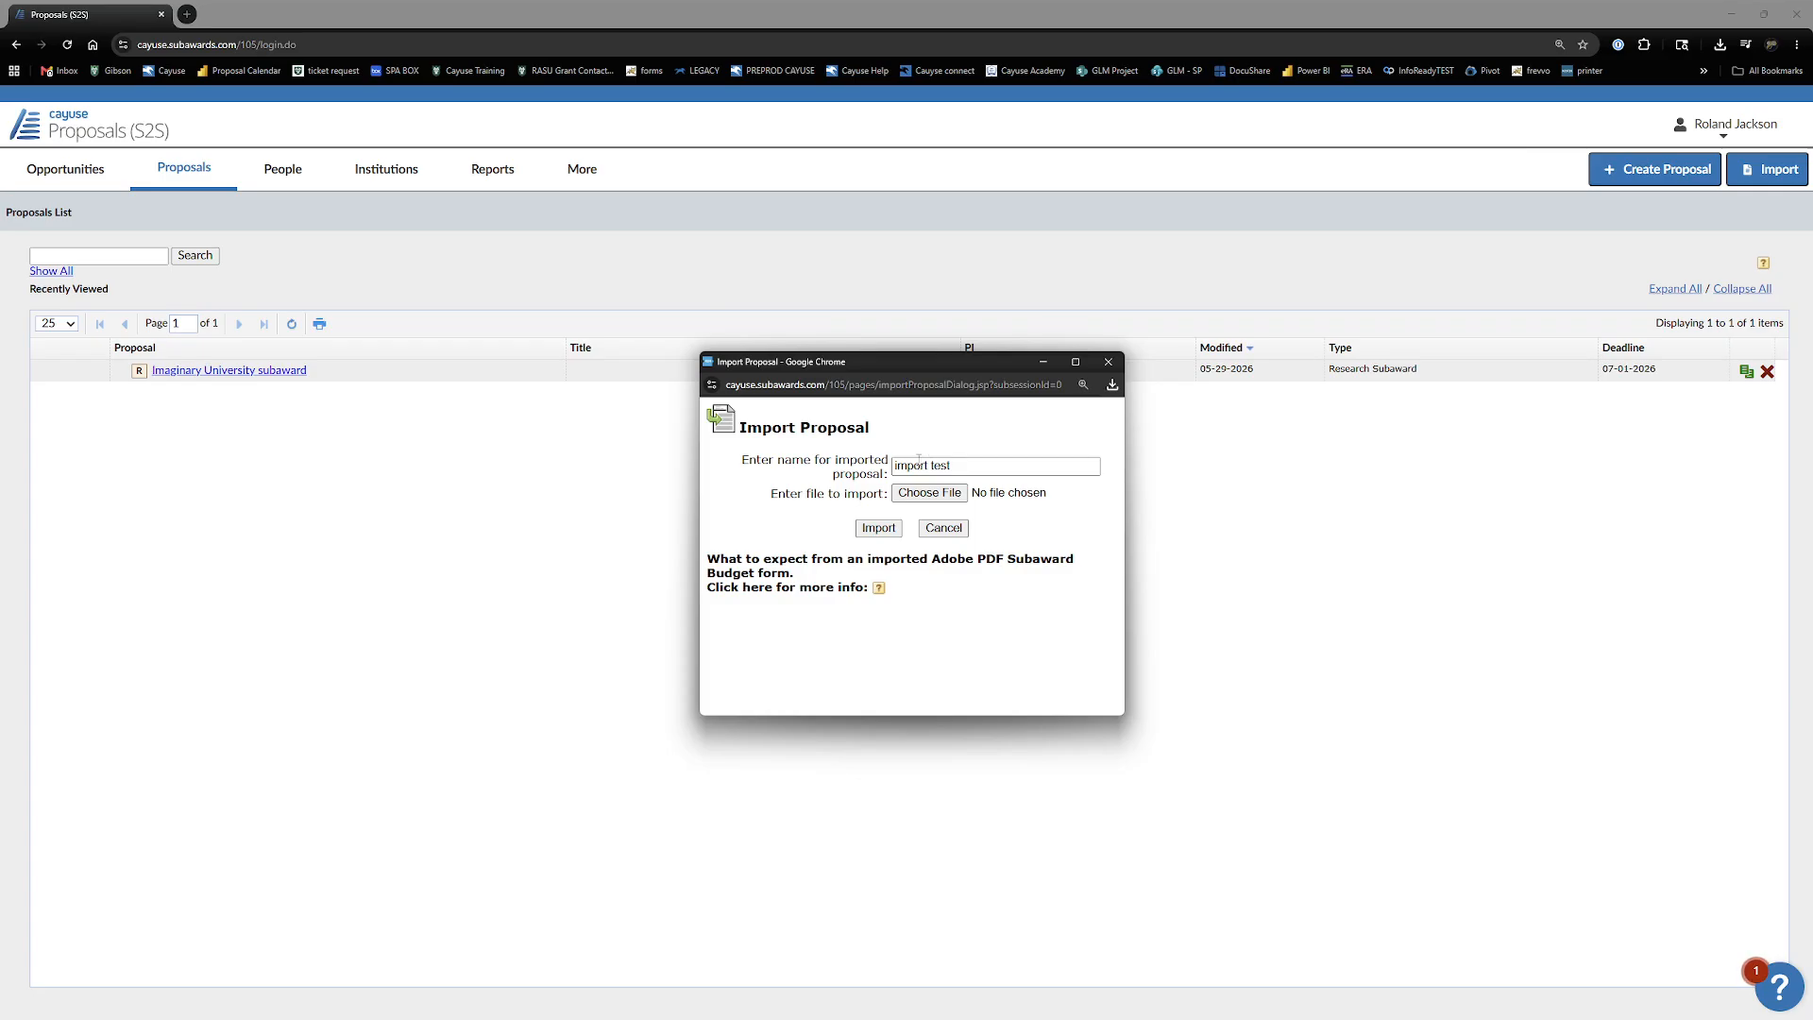
{"action": "left_click", "coordinate": [924, 494]}
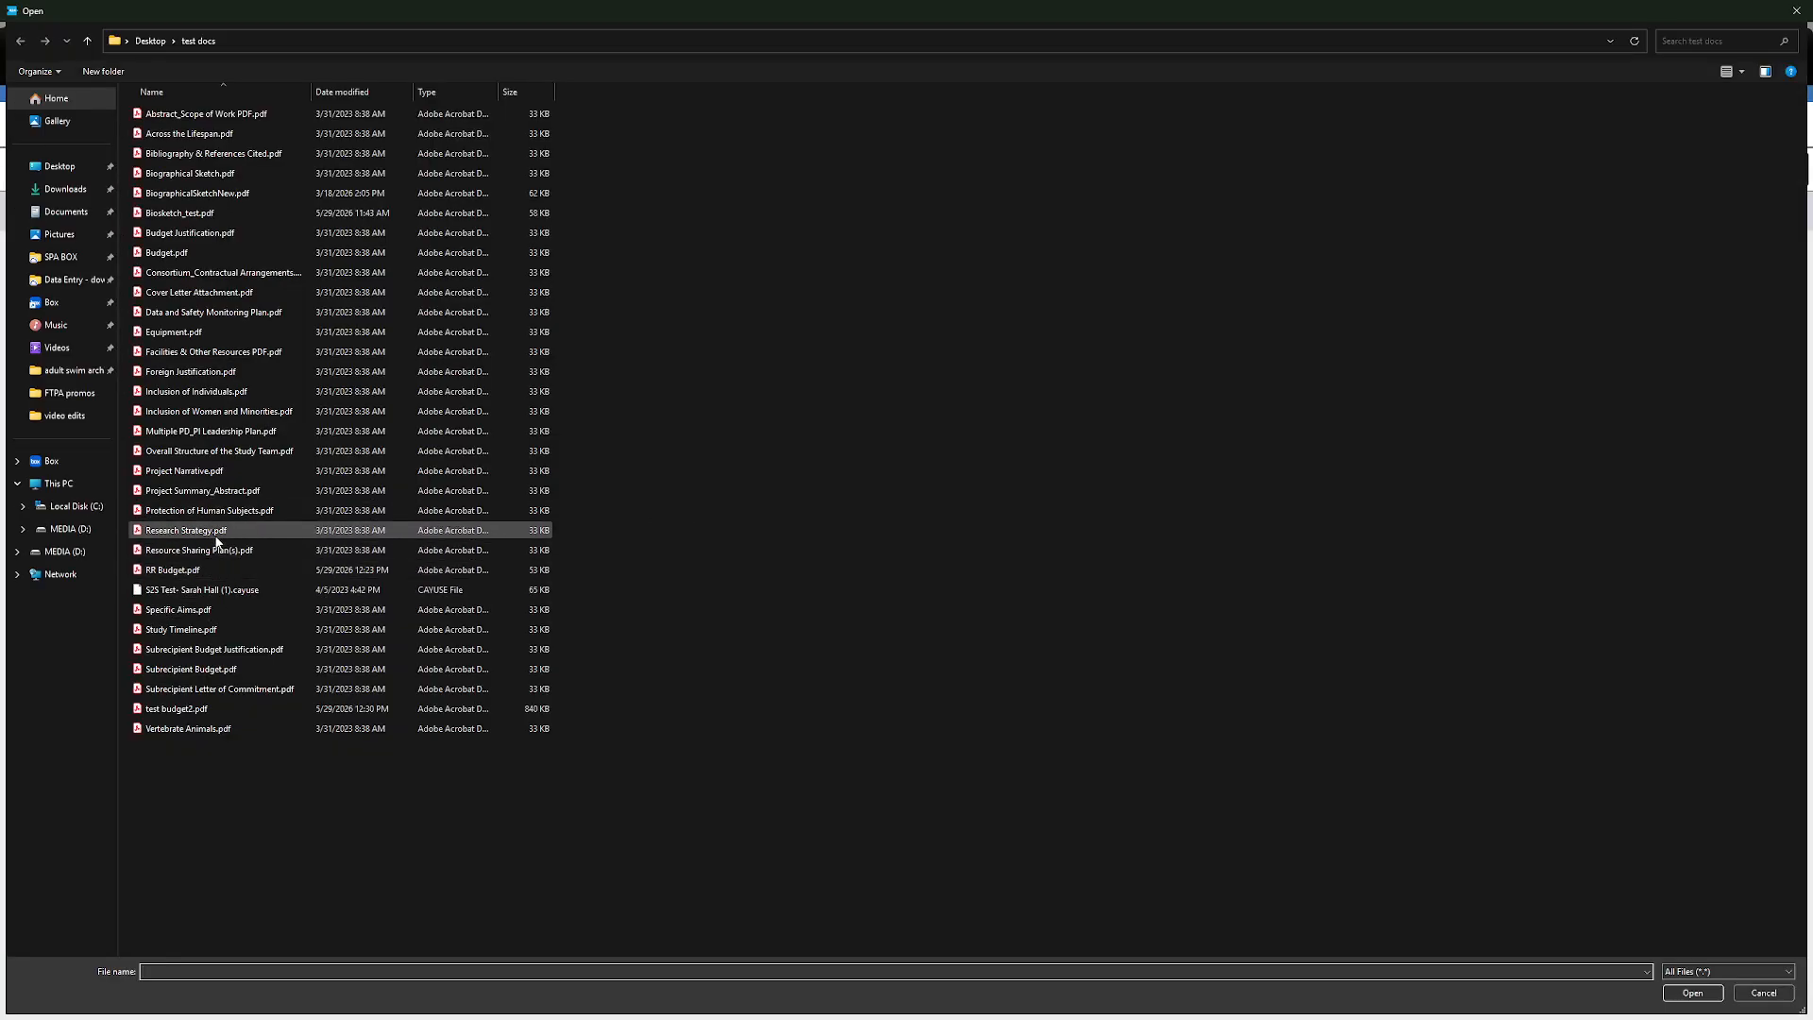
{"action": "left_click", "coordinate": [189, 715]}
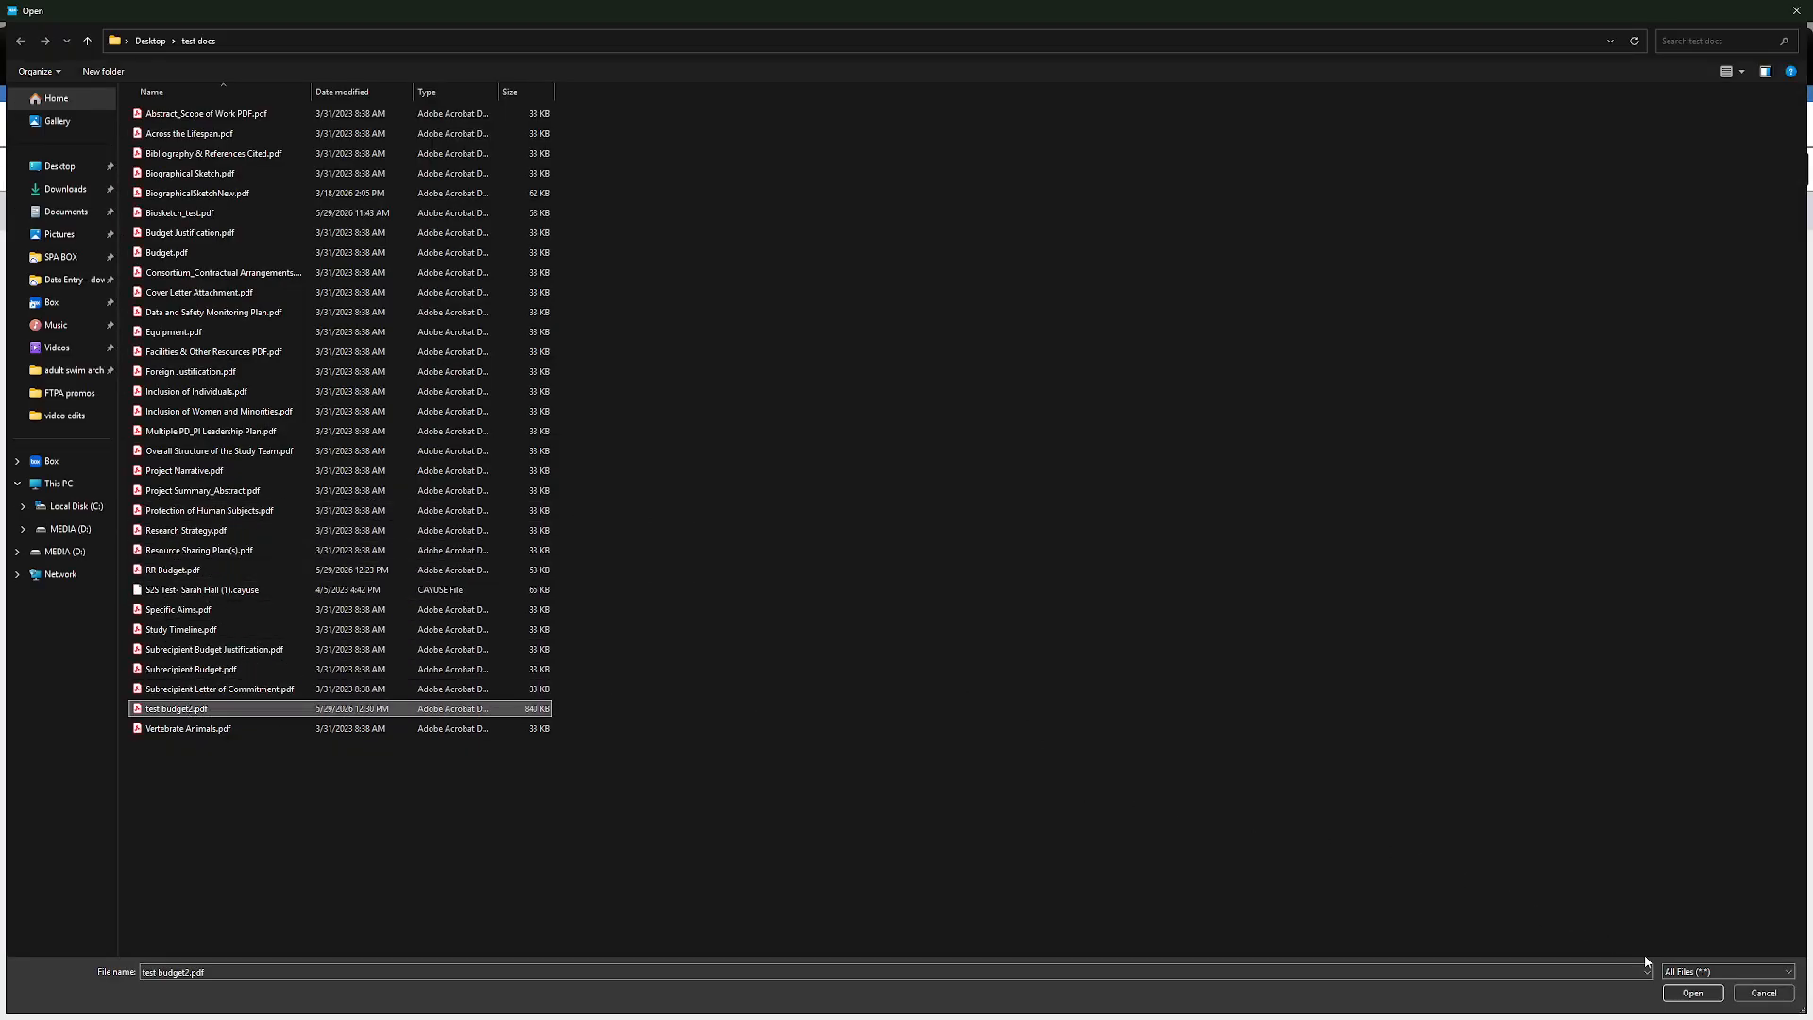
{"action": "left_click", "coordinate": [1686, 993]}
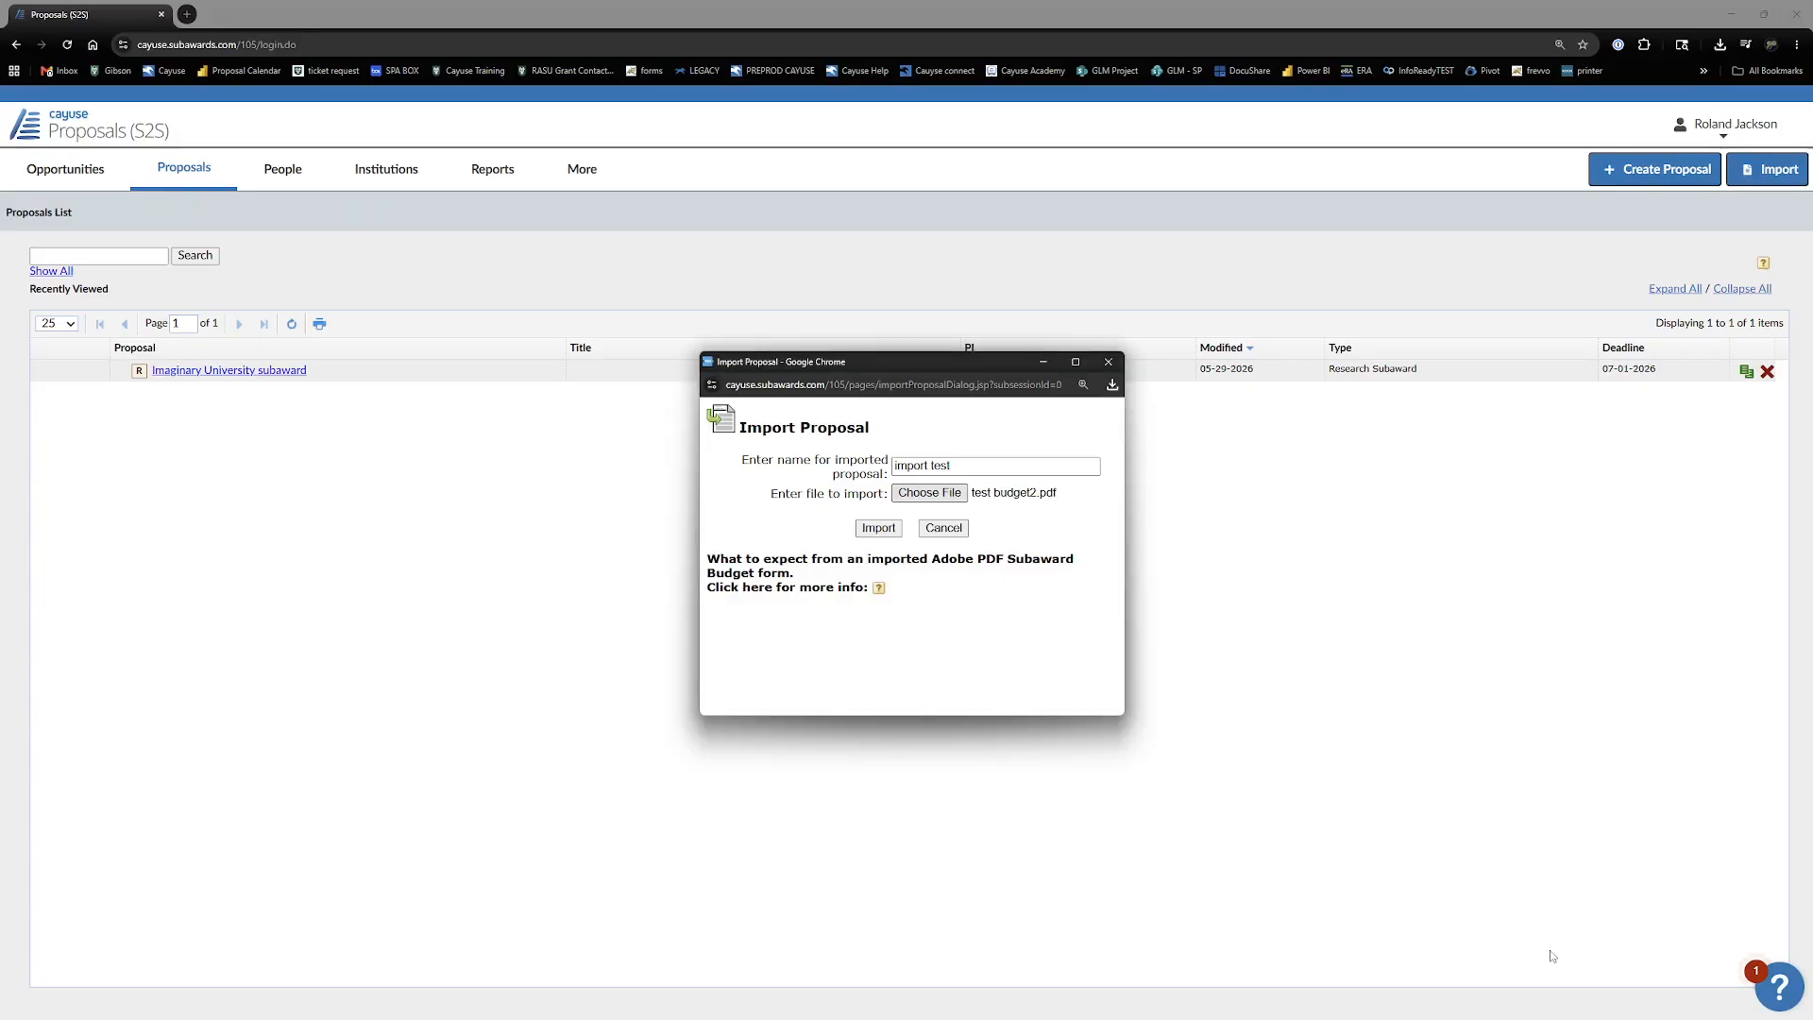
{"action": "left_click", "coordinate": [886, 529]}
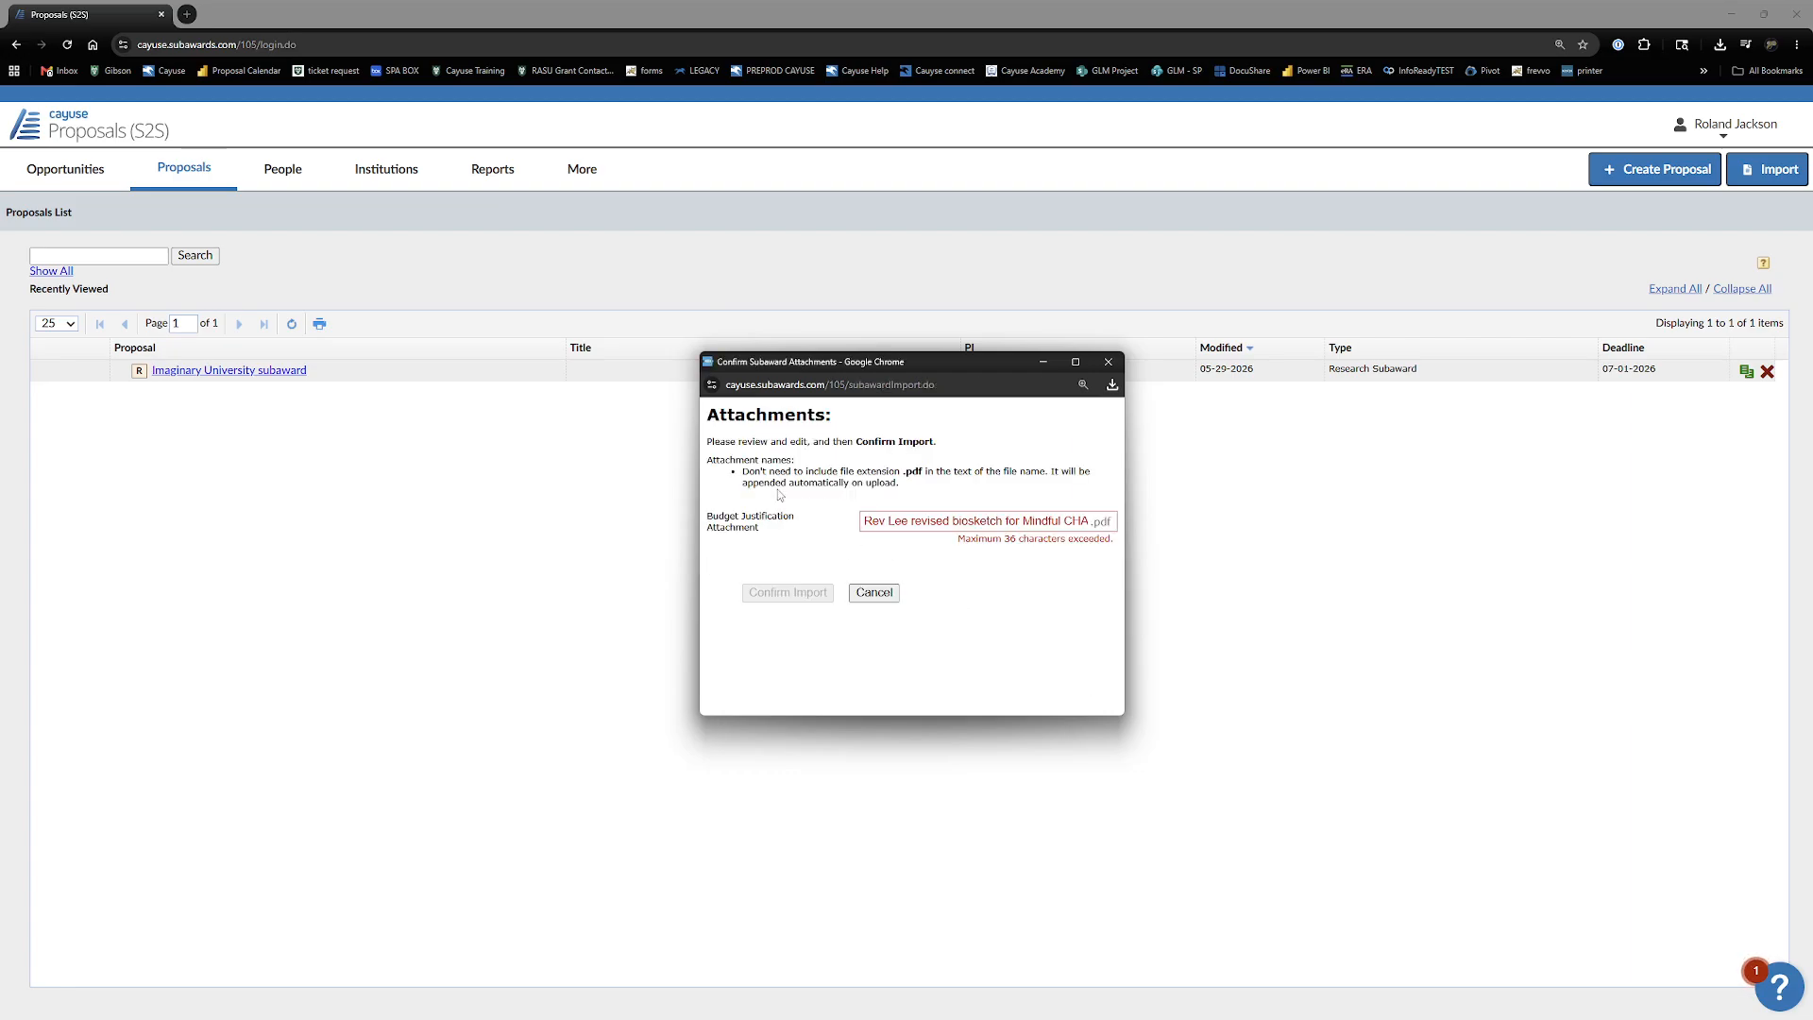
- Shorten the budget justification attachment's name to fit the 36-character limit and confirm the import
{"action": "left_click", "coordinate": [1080, 524]}
{"action": "left_click_drag", "start_coordinate": [915, 521], "coordinate": [836, 521]}
{"action": "key", "text": "BackSpace"}
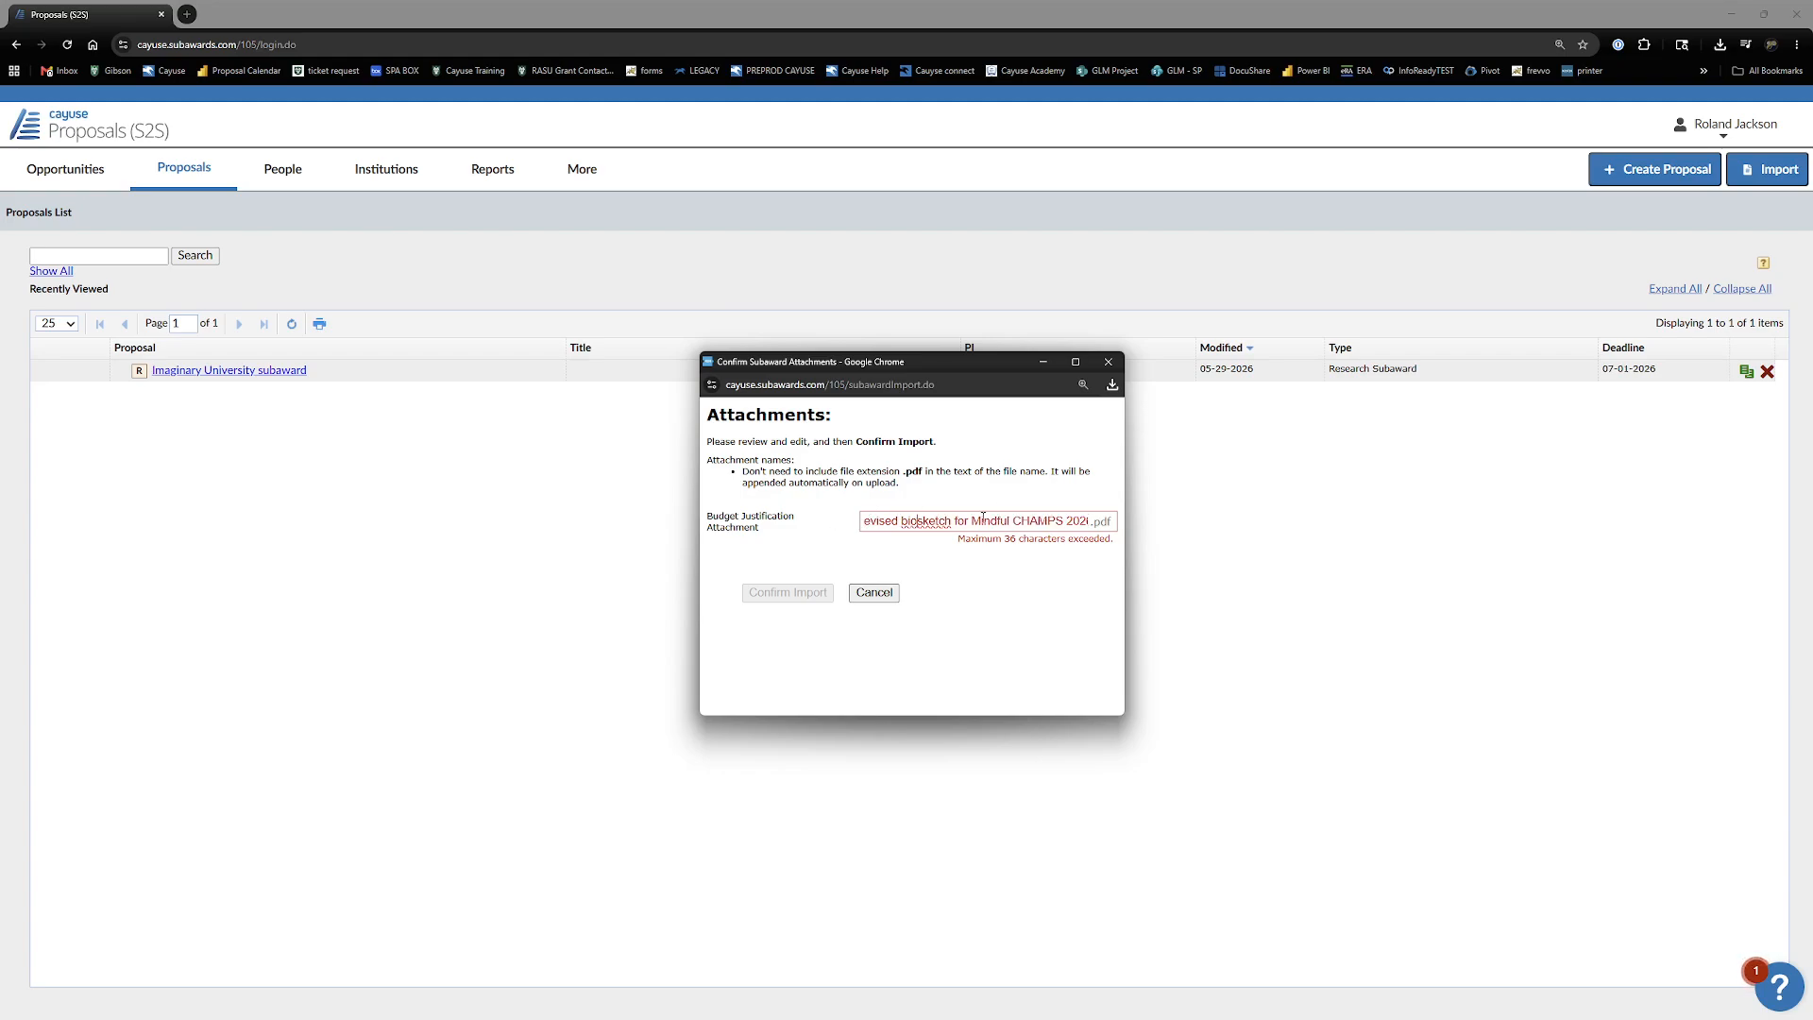
{"action": "left_click_drag", "start_coordinate": [1089, 520], "coordinate": [1041, 519]}
{"action": "key", "text": "BackSpace"}
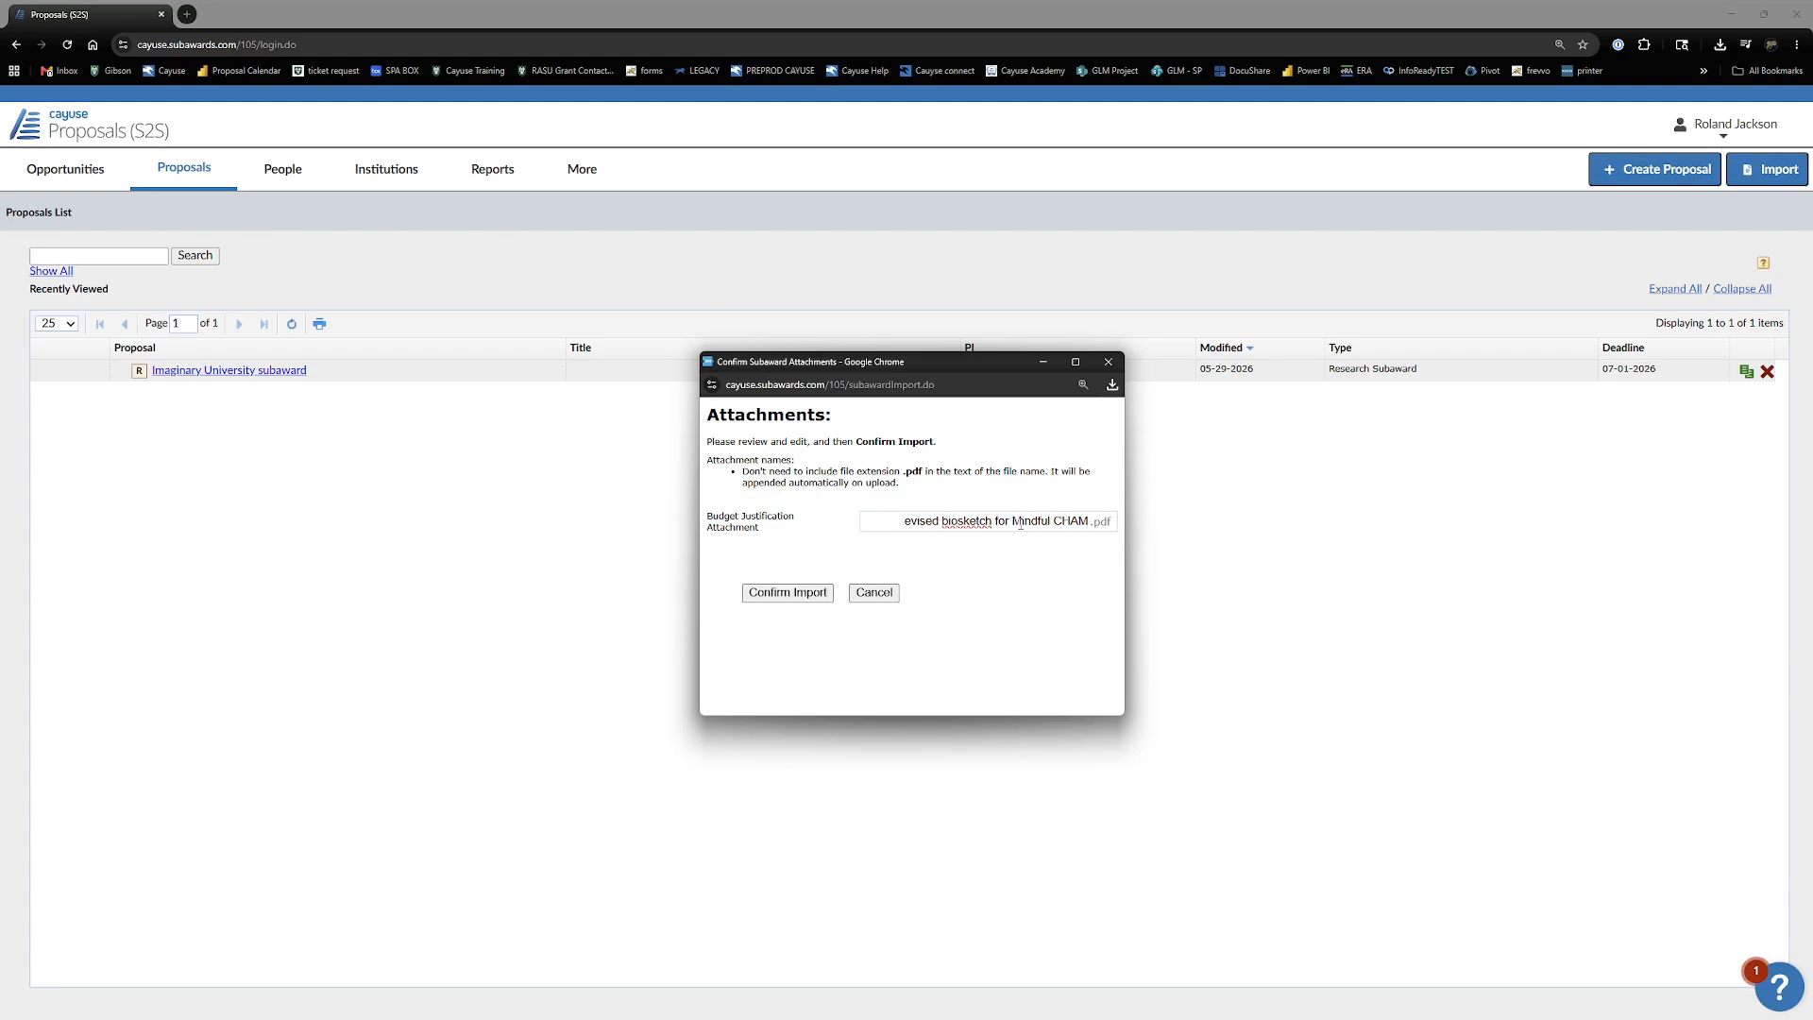
{"action": "left_click_drag", "start_coordinate": [1089, 524], "coordinate": [1022, 520]}
{"action": "key", "text": "BackSpace"}
{"action": "left_click", "coordinate": [968, 522]}
{"action": "type", "text": "r"}
{"action": "left_click", "coordinate": [797, 600]}
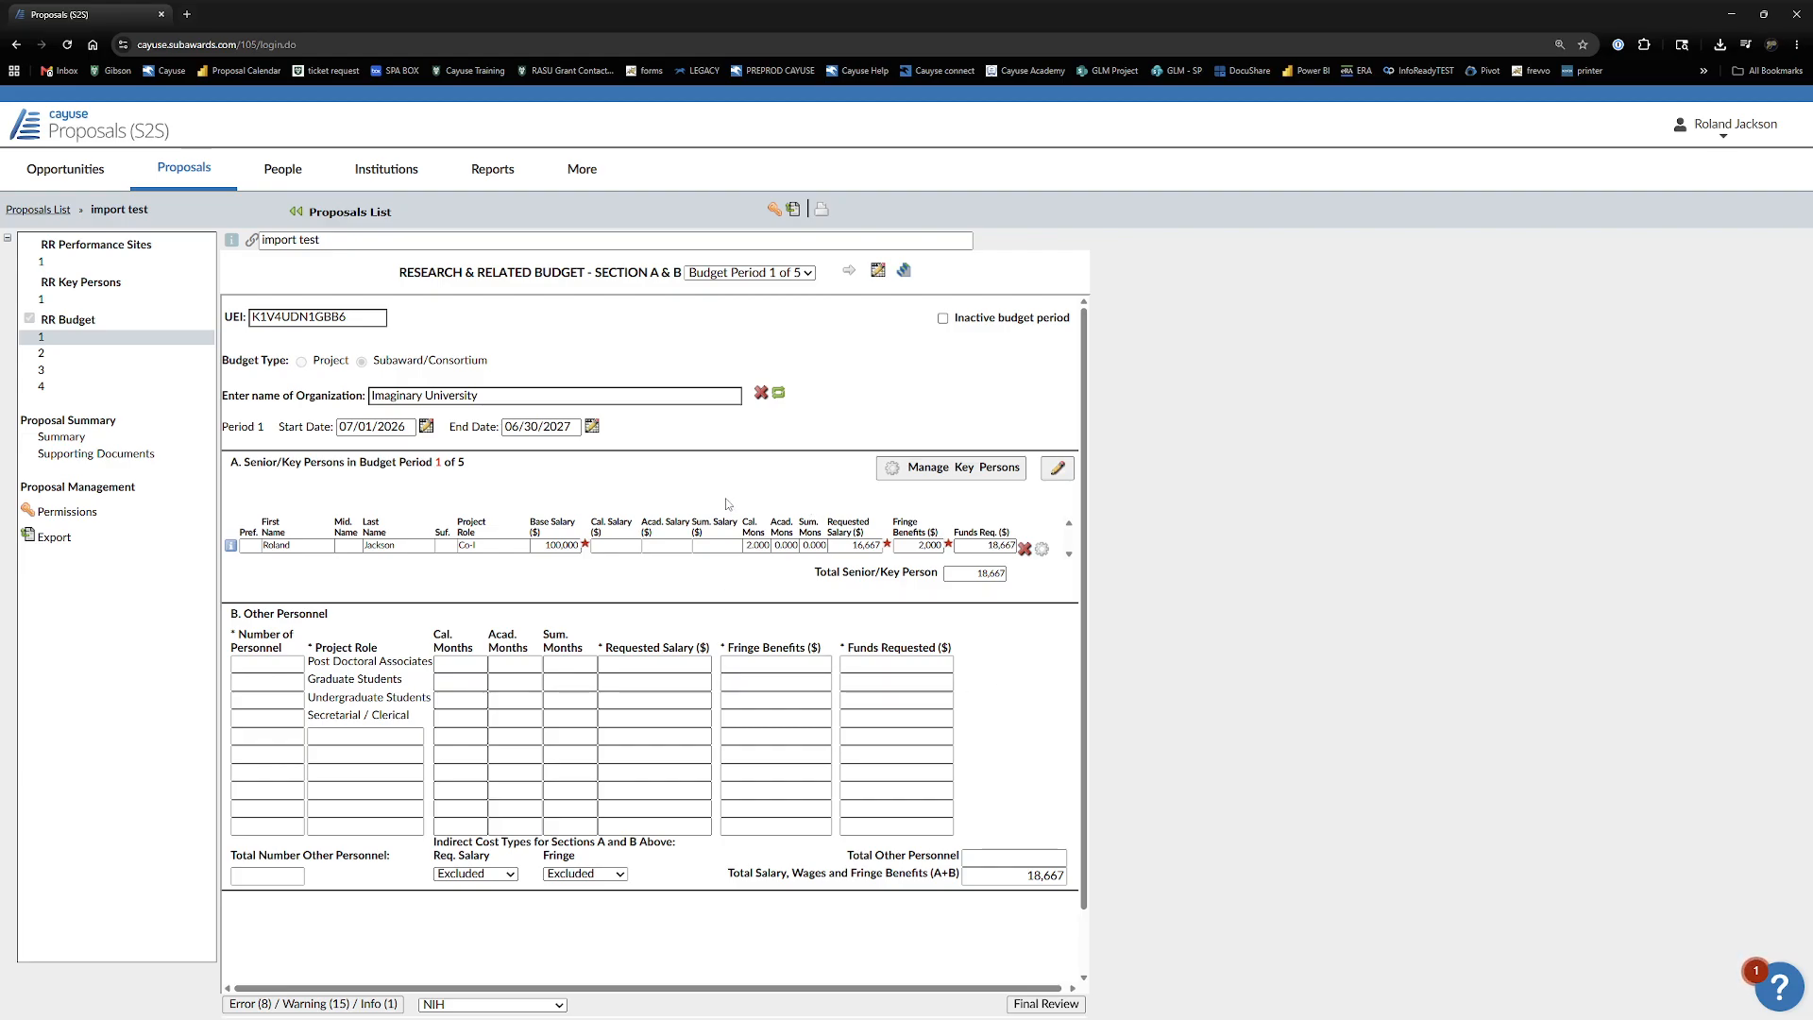
- Review the imported proposal's validation errors and warnings, and close the list
{"action": "left_click", "coordinate": [344, 1003]}
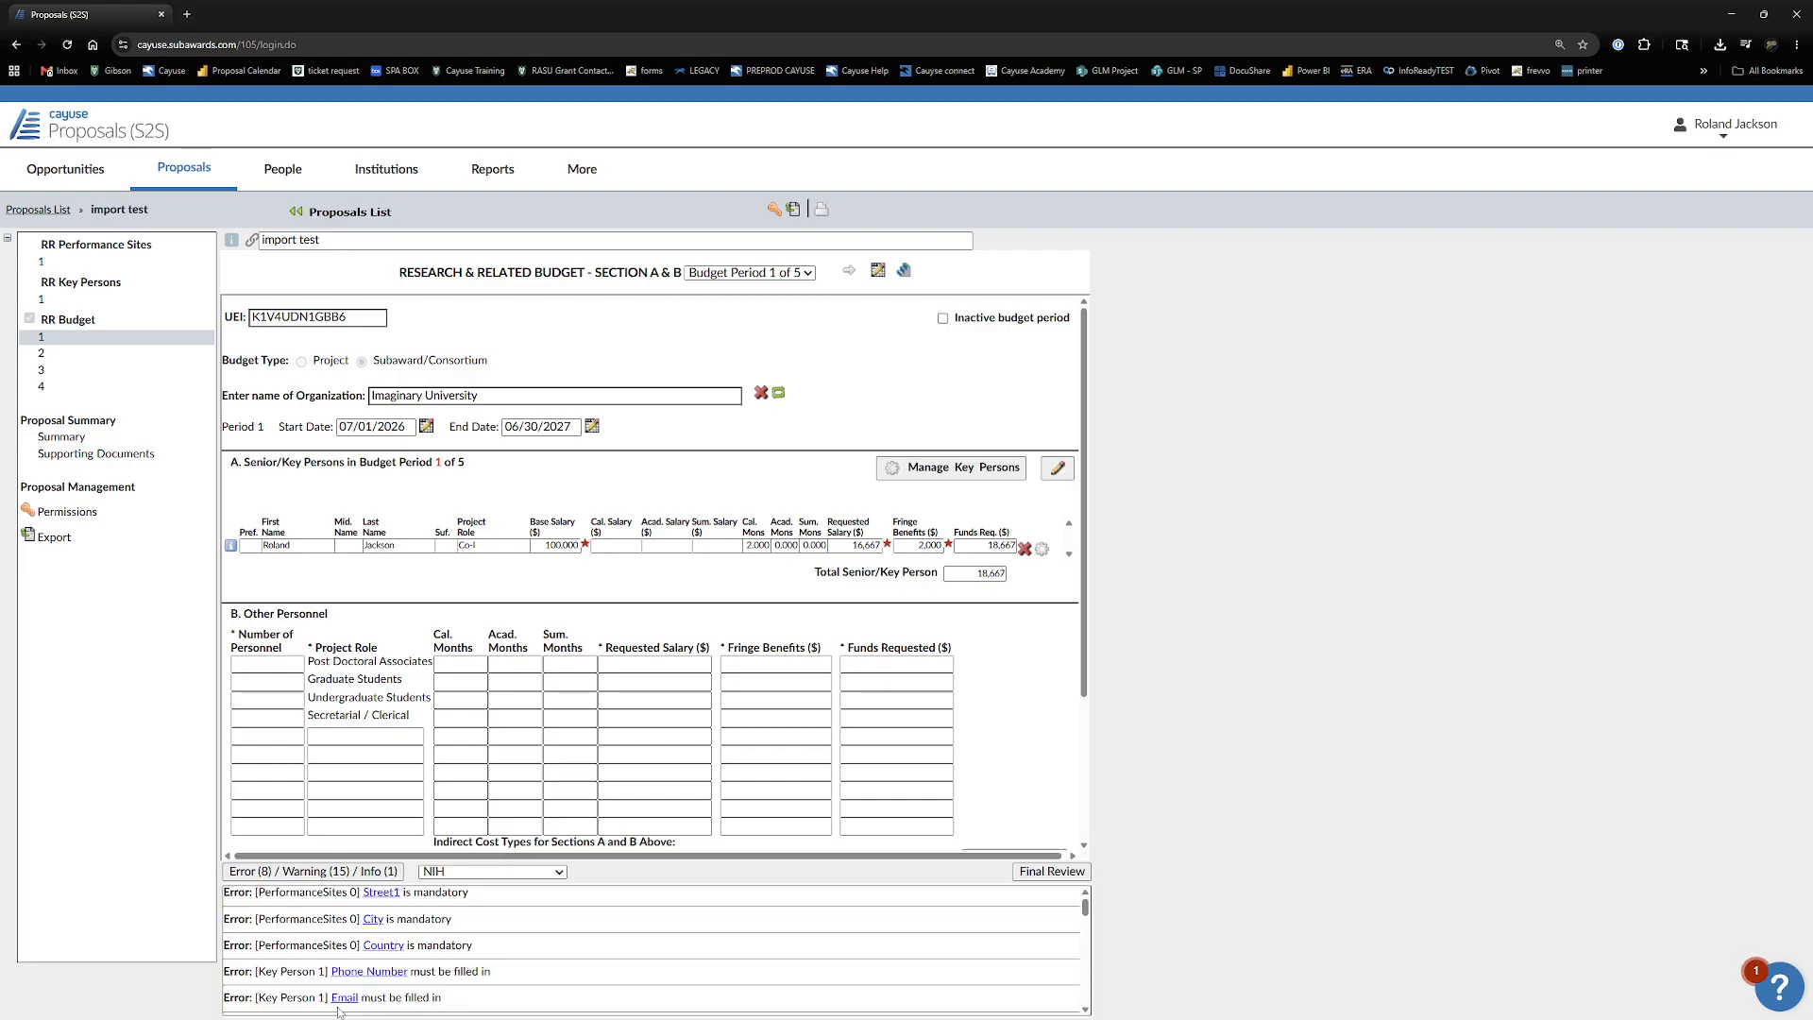
{"action": "scroll", "coordinate": [395, 932], "scroll_direction": "down", "scroll_amount": 5}
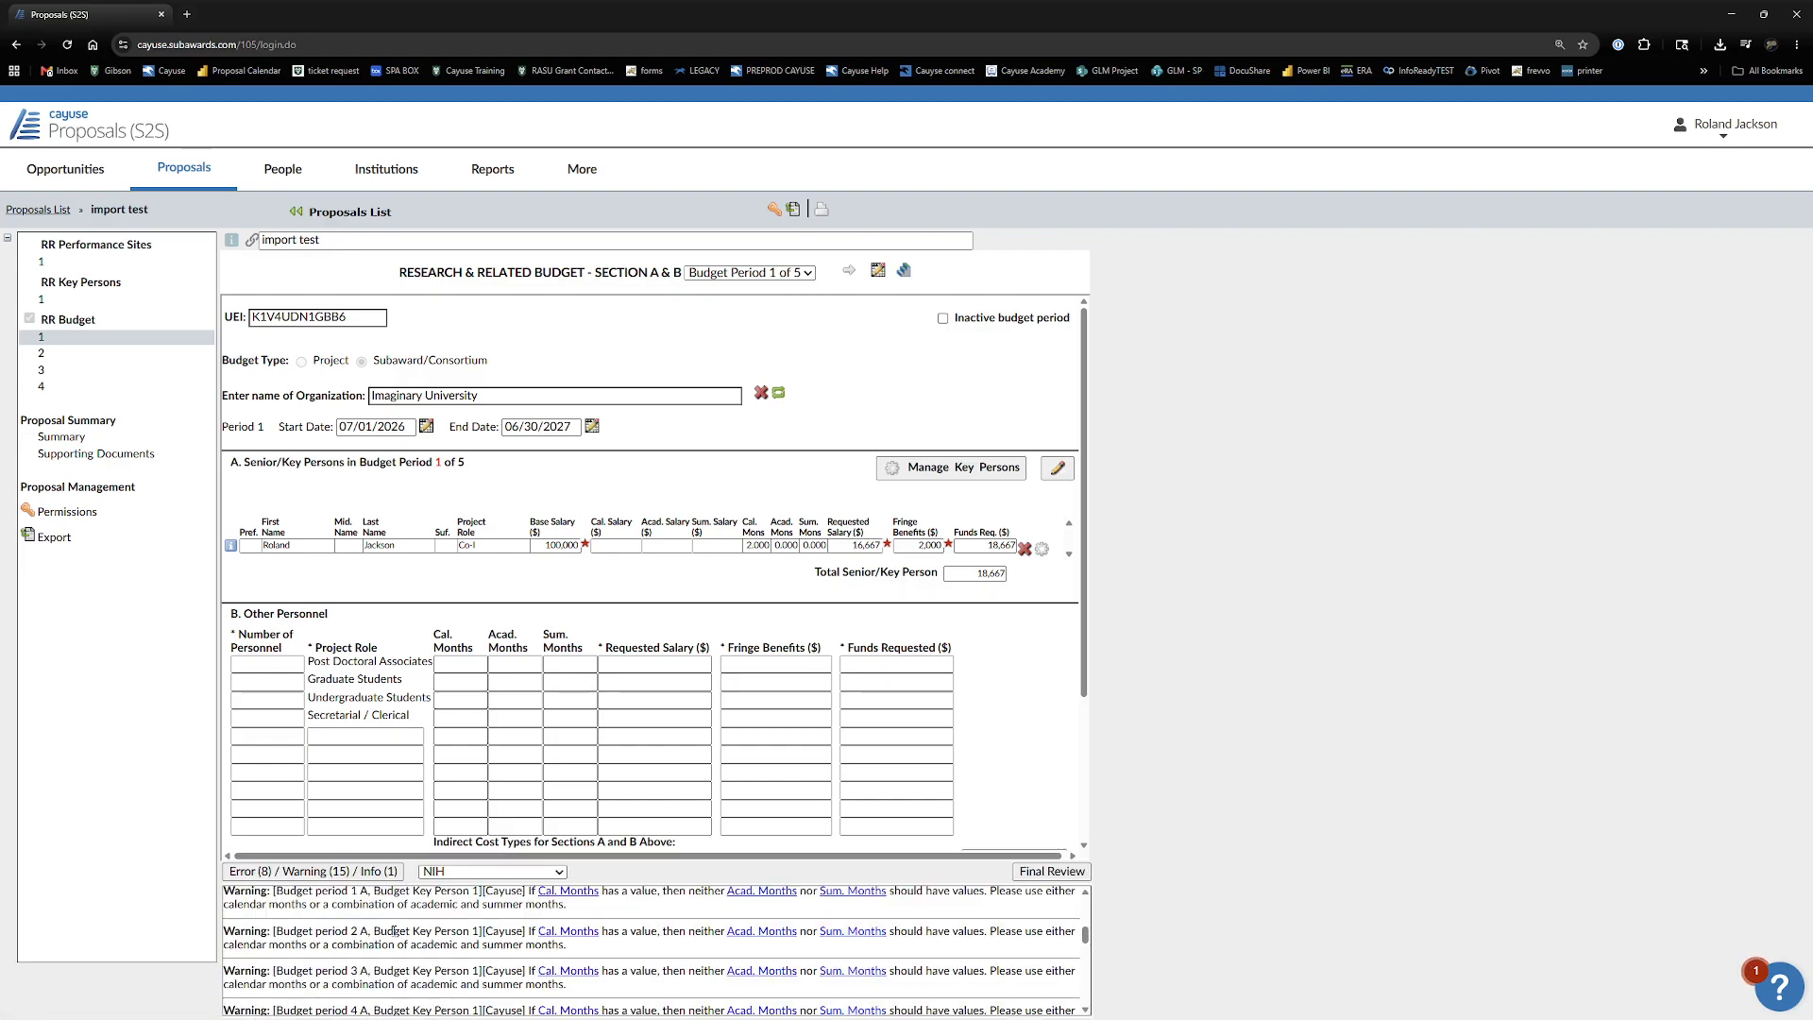
{"action": "scroll", "coordinate": [395, 932], "scroll_direction": "up", "scroll_amount": 5}
{"action": "left_click", "coordinate": [312, 871]}
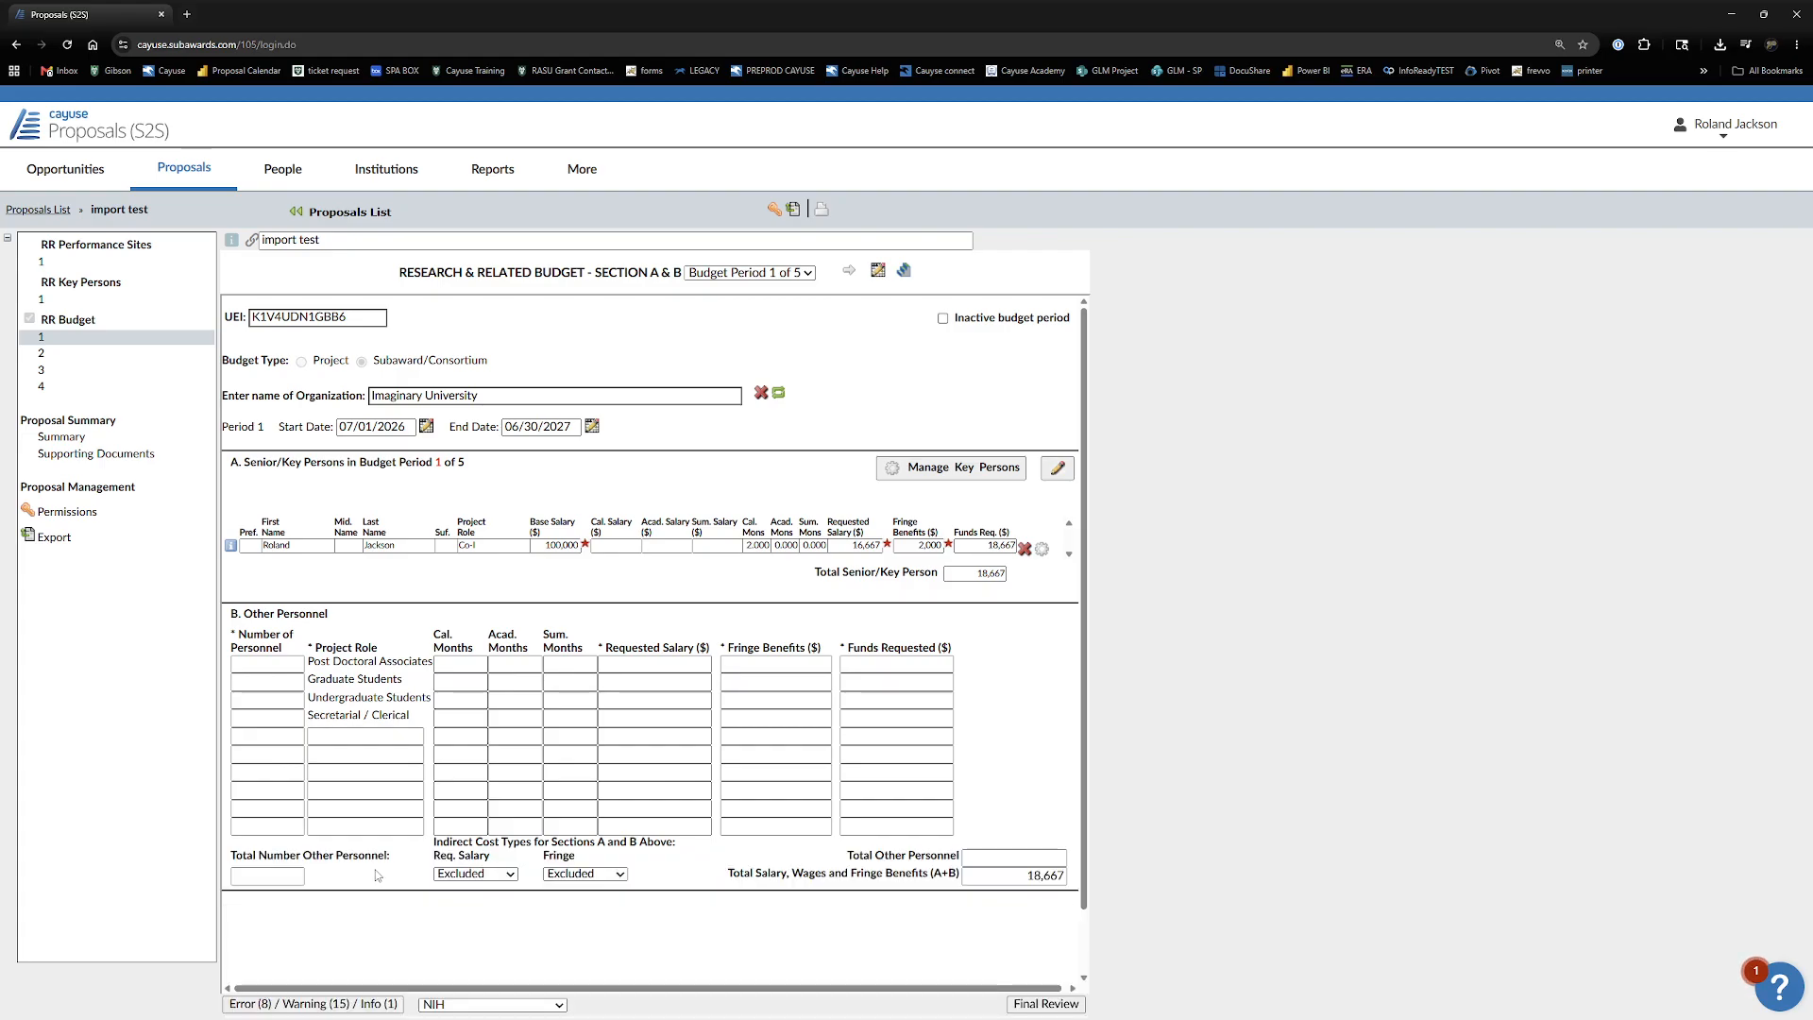
- Examine the imported performance site, key person and budget pages against the validation list, and return to the proposals list
{"action": "left_click", "coordinate": [88, 264]}
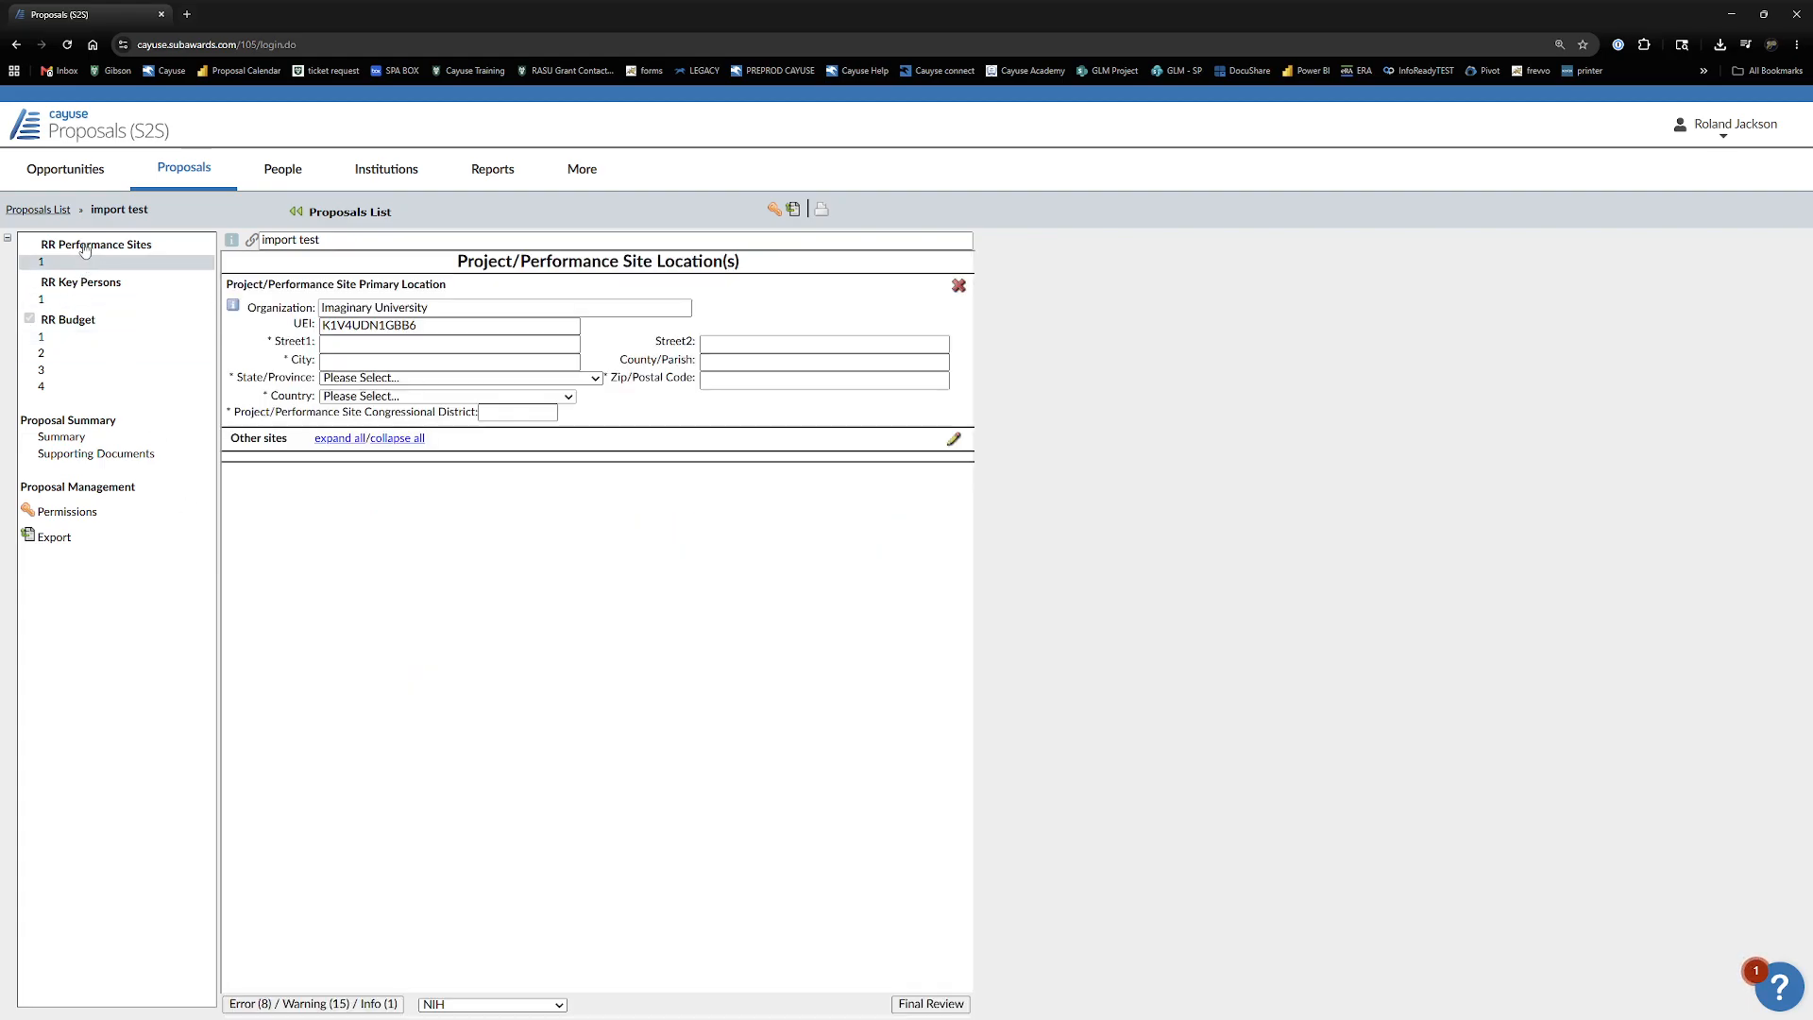
{"action": "left_click", "coordinate": [106, 304]}
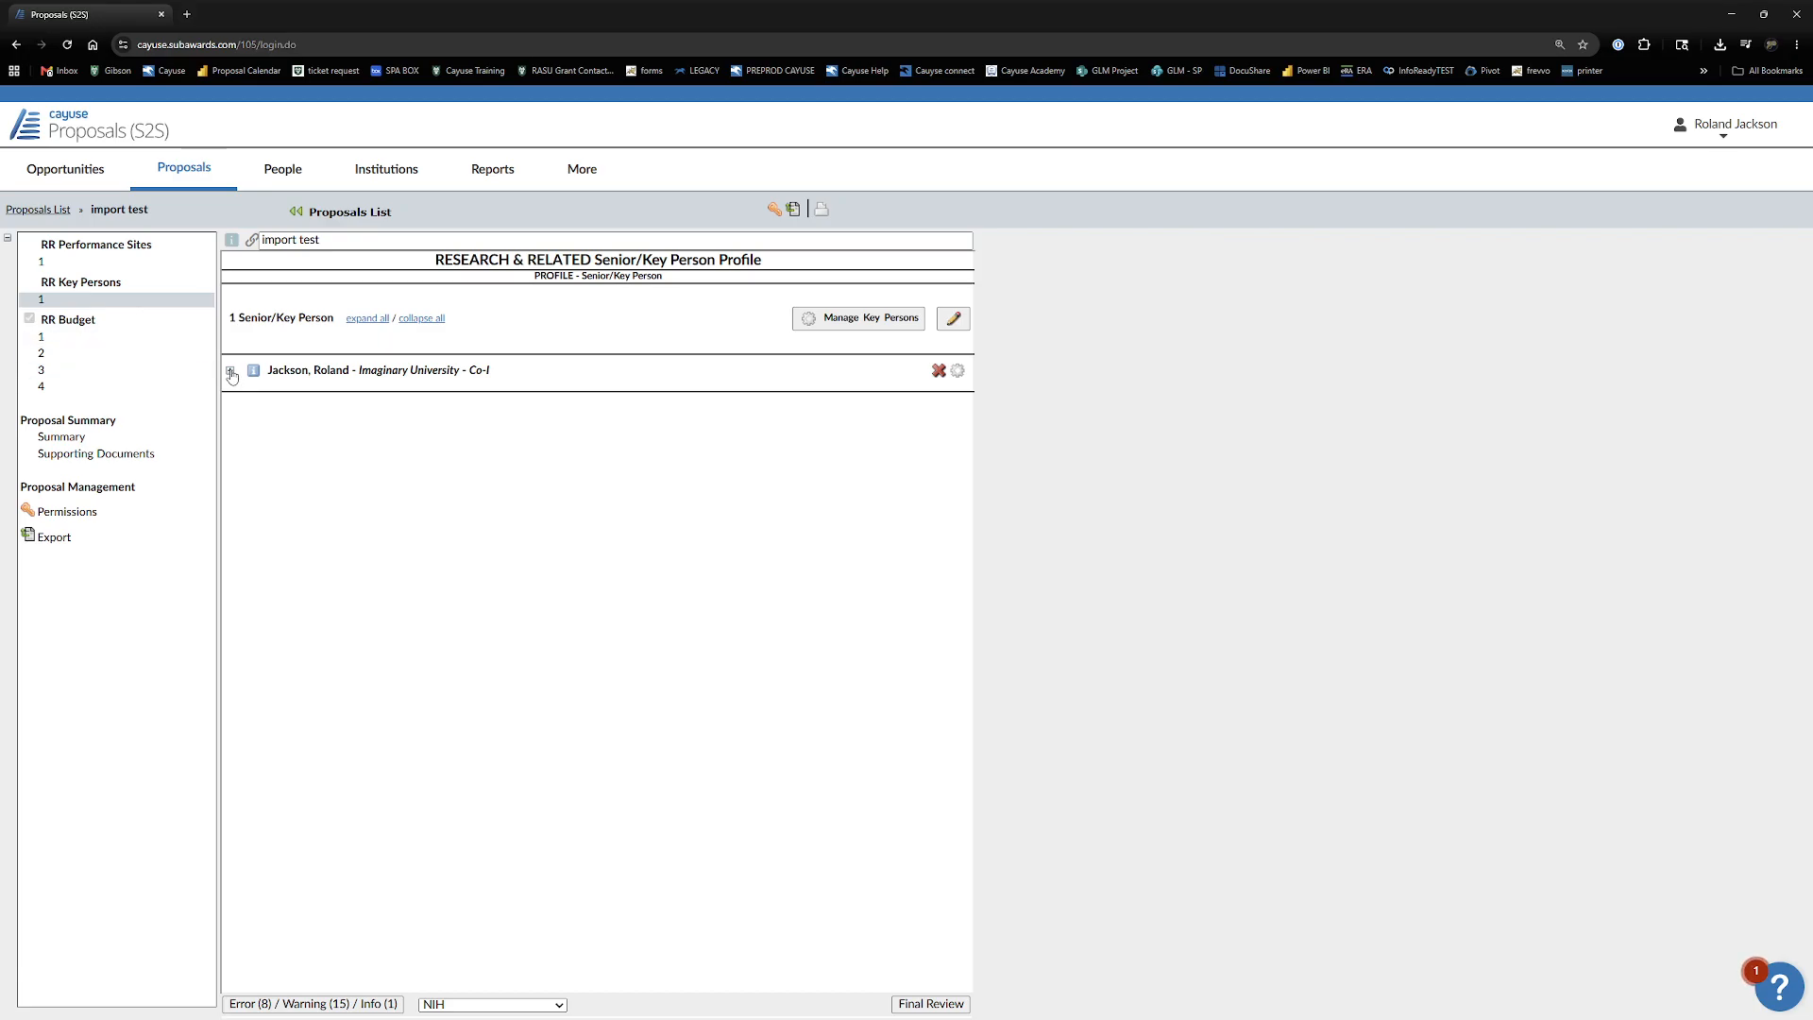
{"action": "left_click", "coordinate": [229, 370]}
{"action": "left_click", "coordinate": [85, 338]}
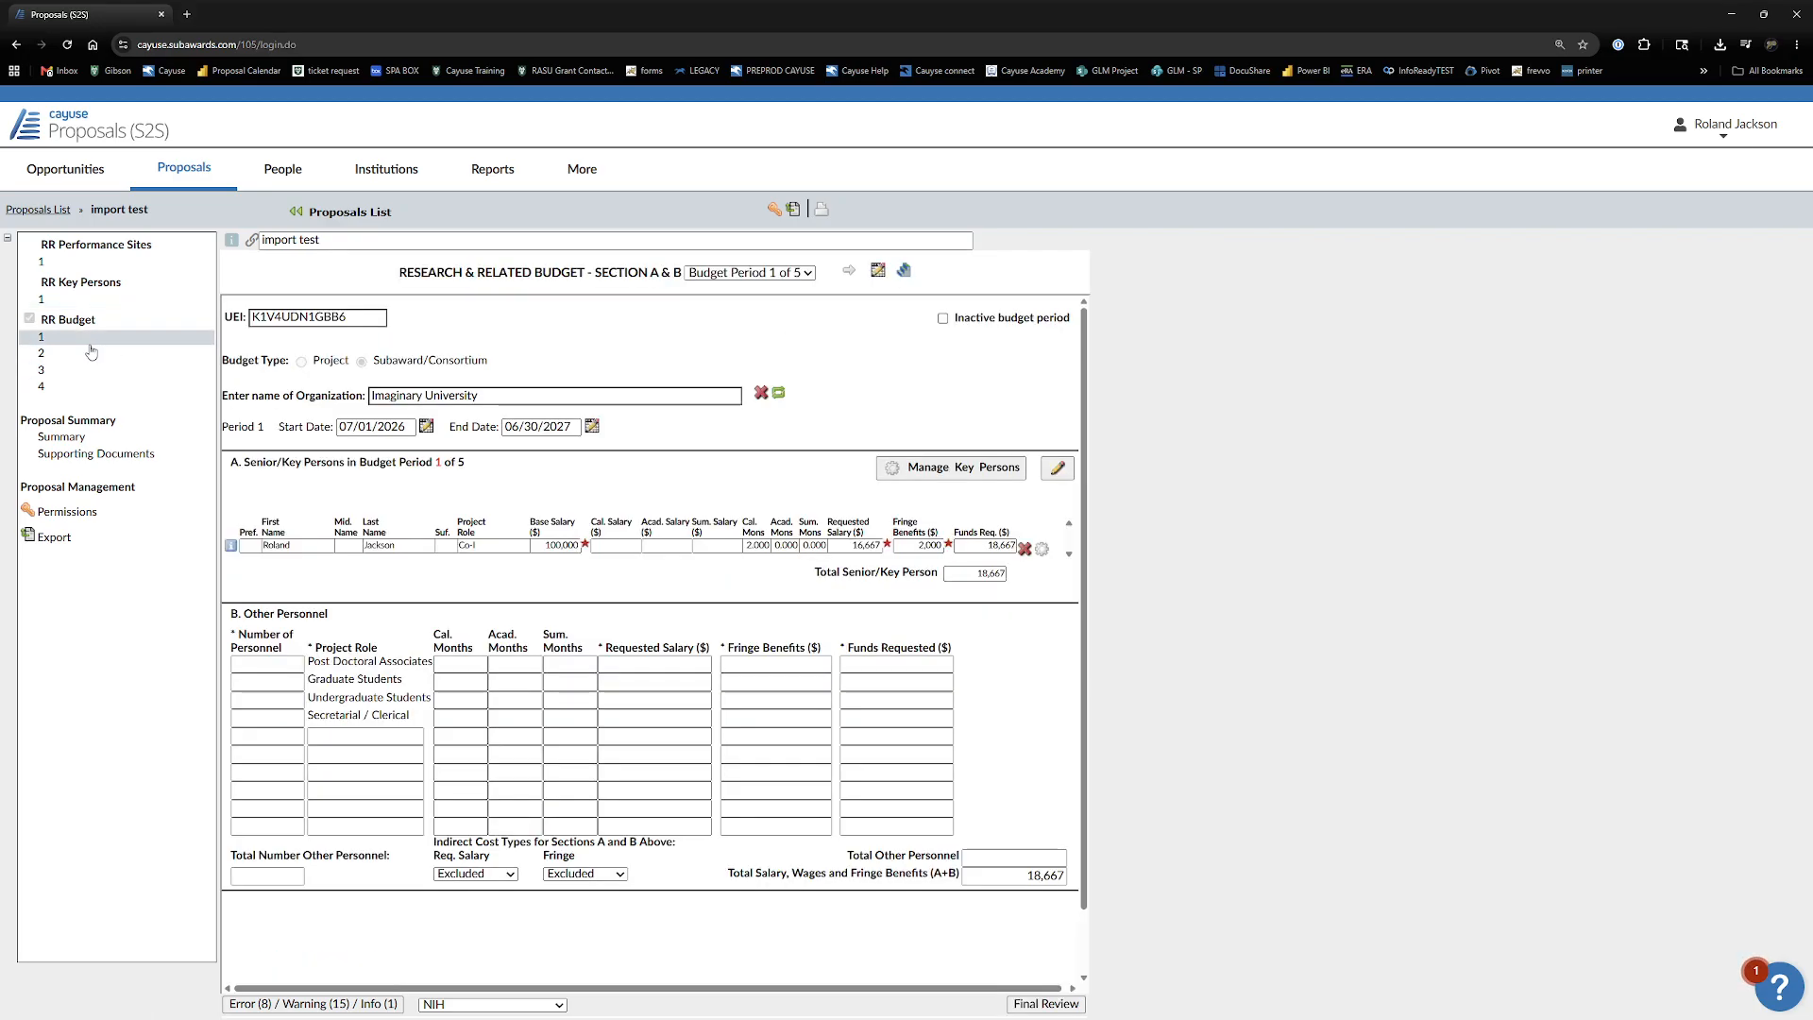
{"action": "left_click", "coordinate": [83, 266]}
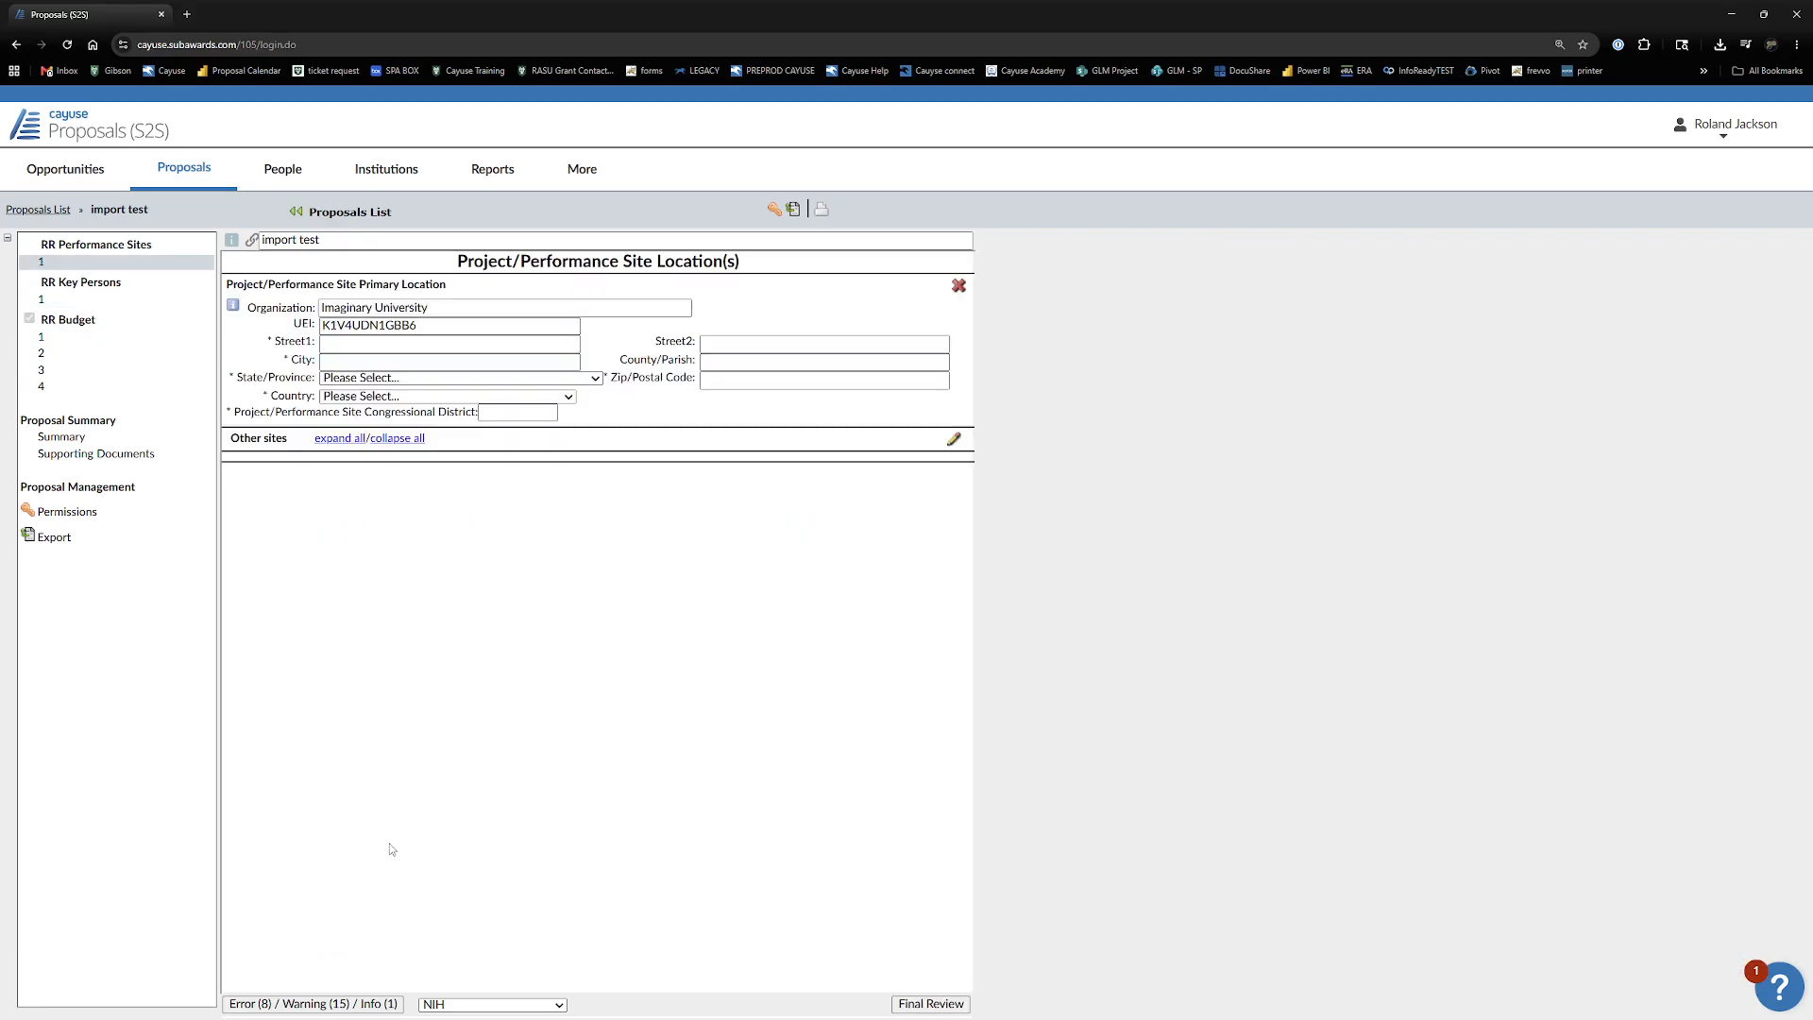
{"action": "left_click", "coordinate": [281, 1007]}
{"action": "scroll", "coordinate": [376, 968], "scroll_direction": "down", "scroll_amount": 3}
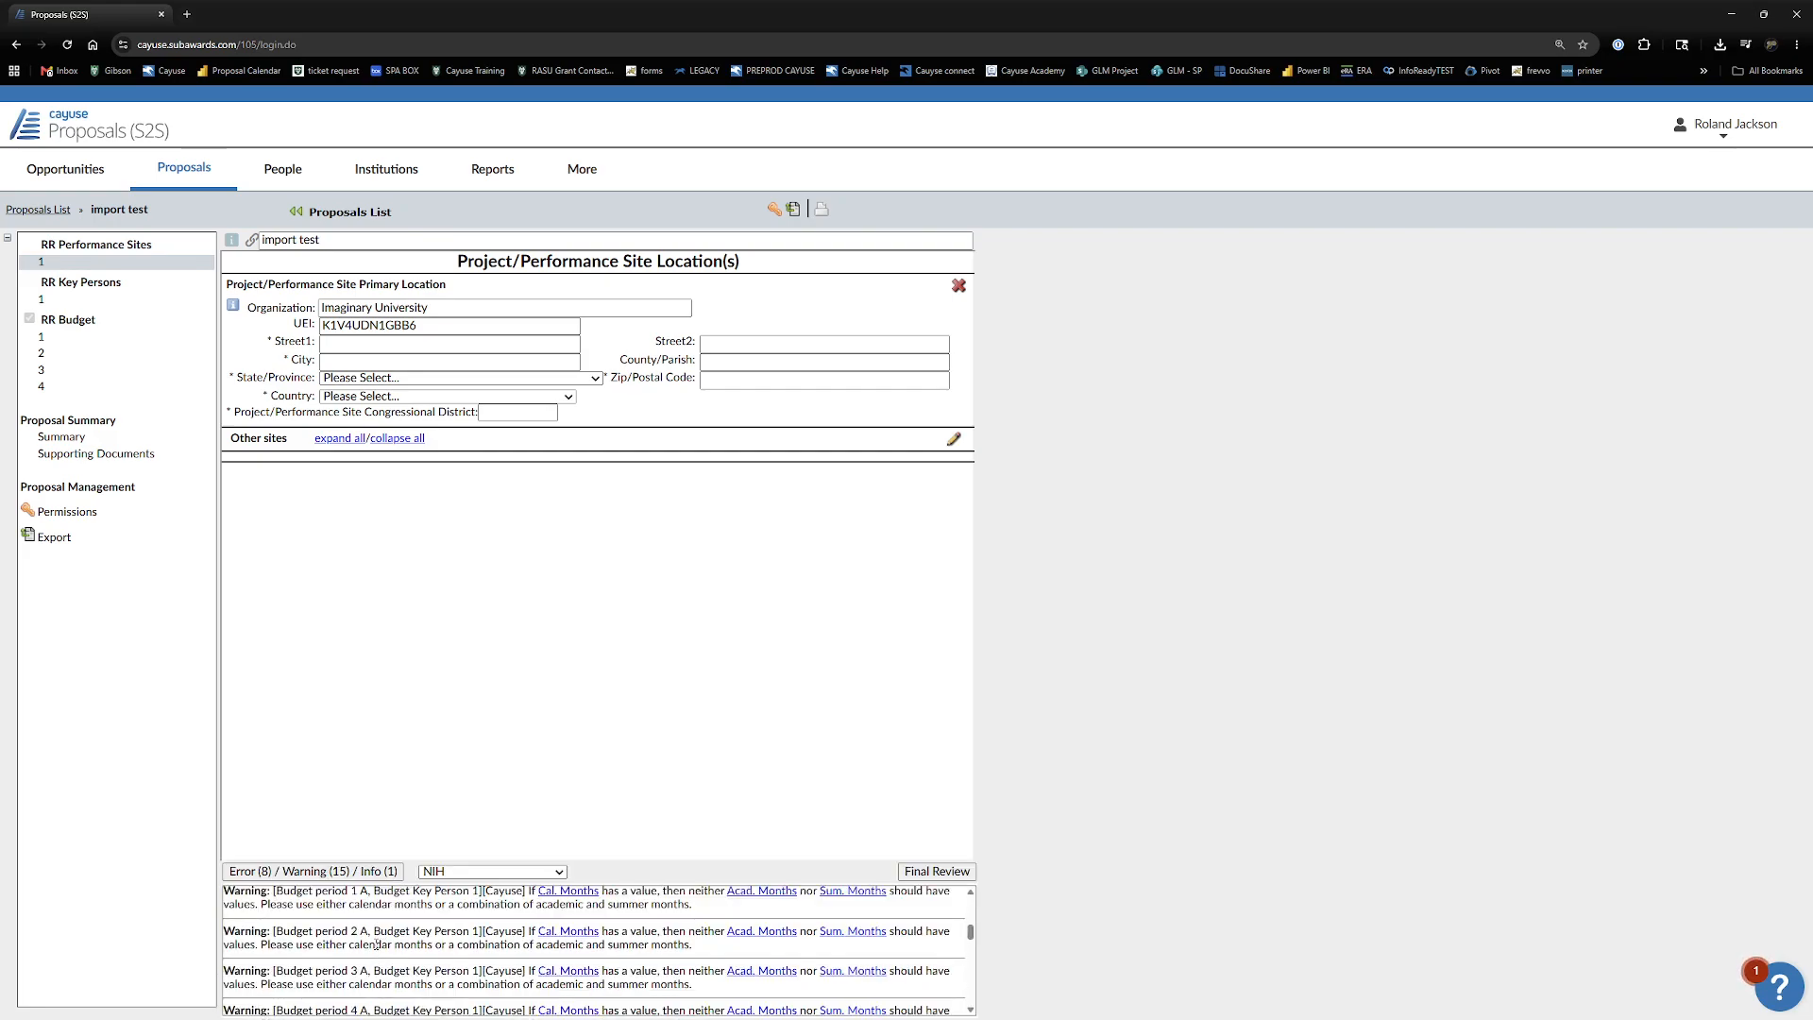
{"action": "scroll", "coordinate": [376, 942], "scroll_direction": "up", "scroll_amount": 3}
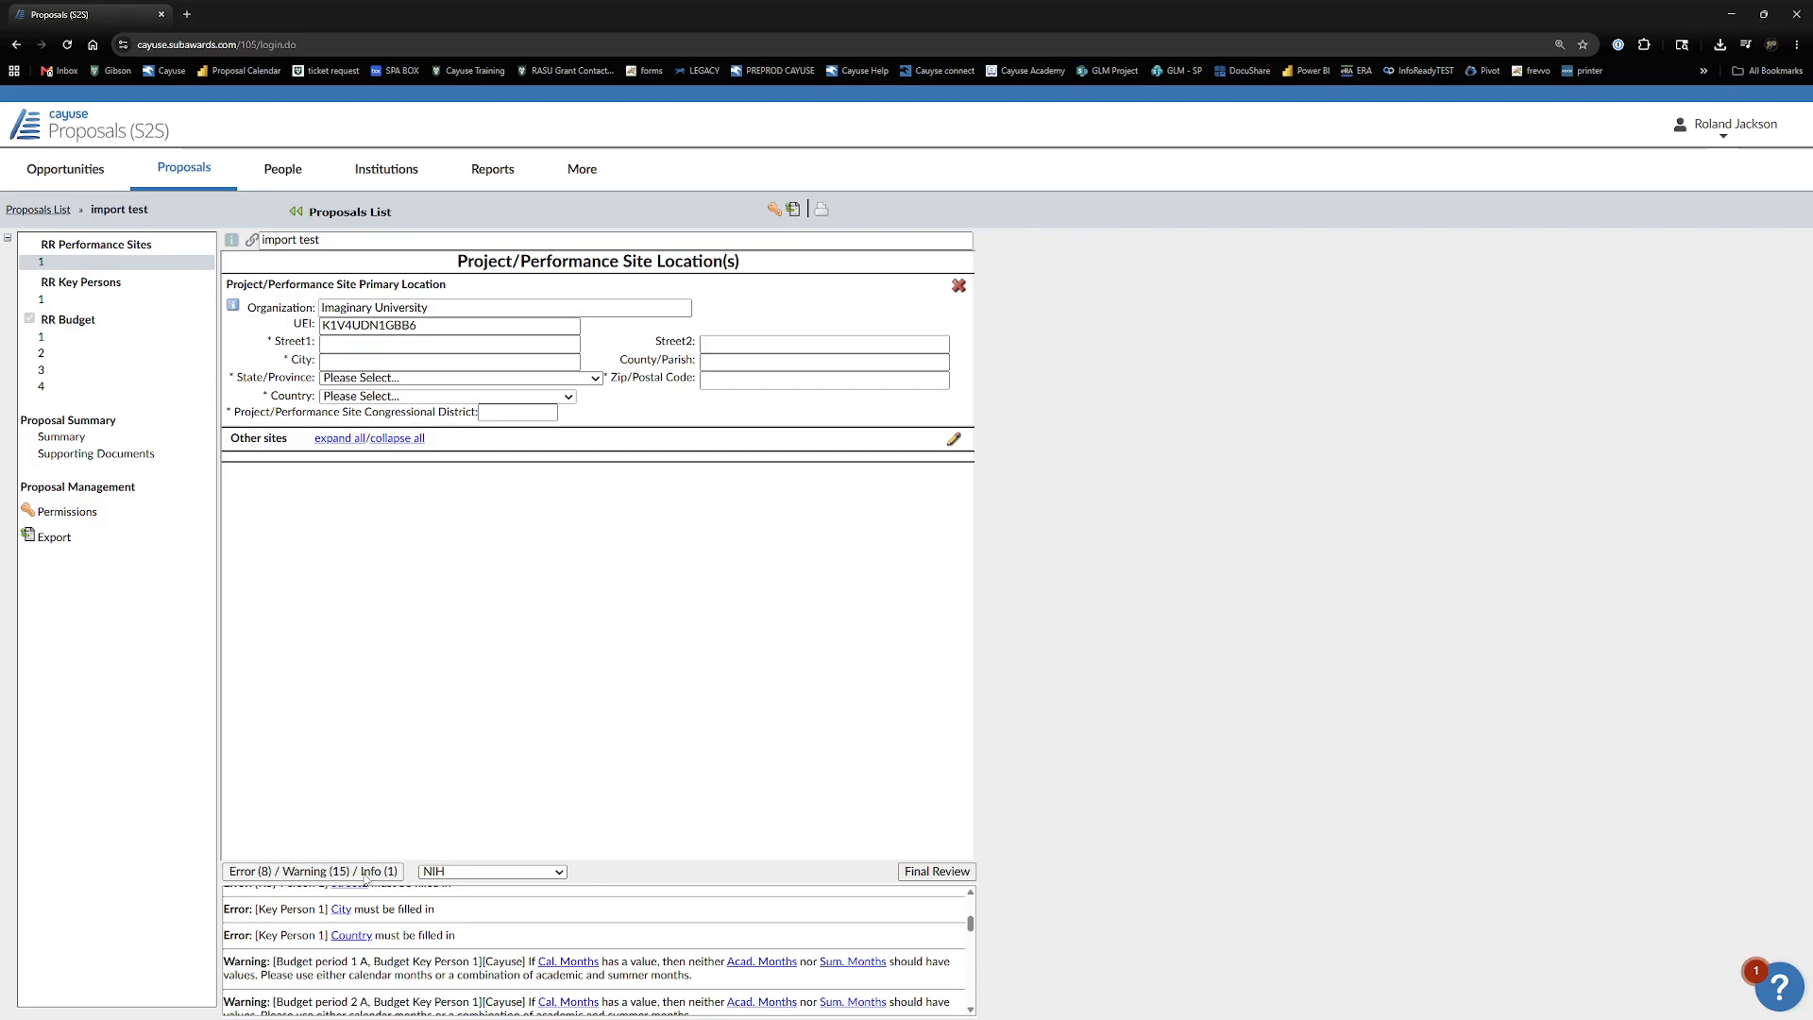
{"action": "left_click", "coordinate": [366, 872]}
{"action": "left_click", "coordinate": [85, 230]}
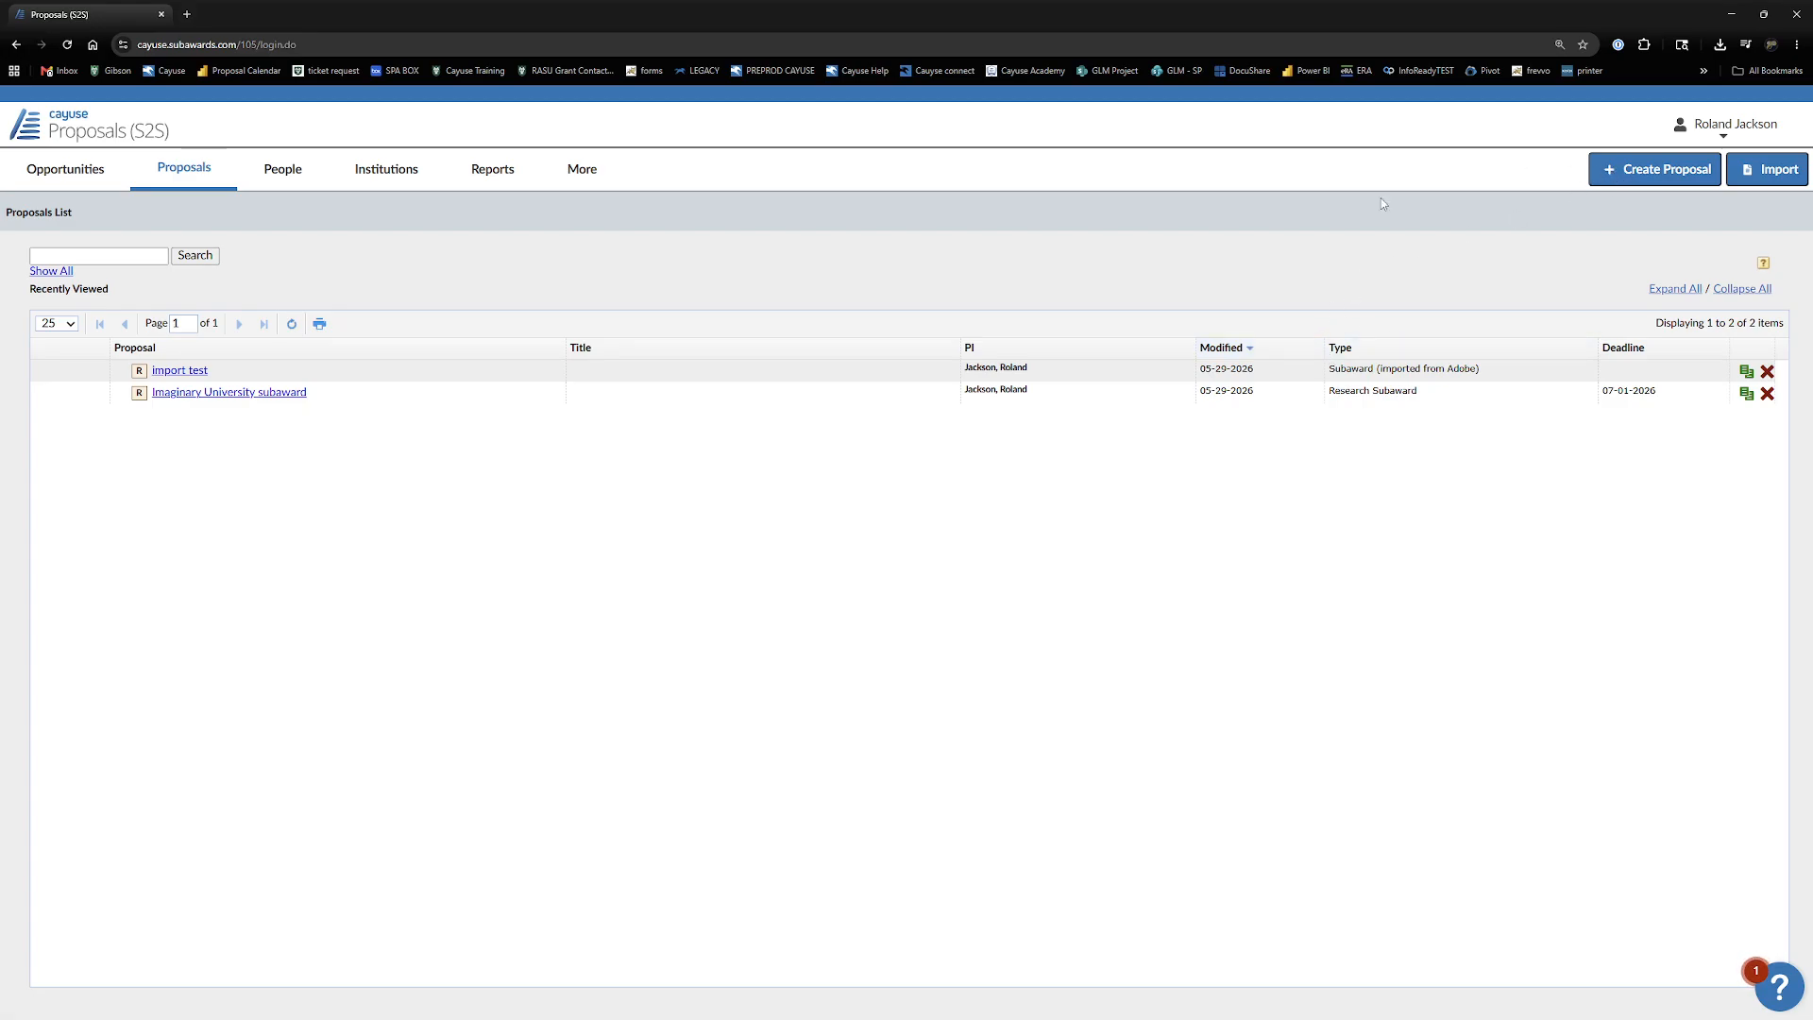
- View the proposal types available for a new proposal and the export page of "import test", ending at the proposals list
{"action": "left_click", "coordinate": [1664, 177]}
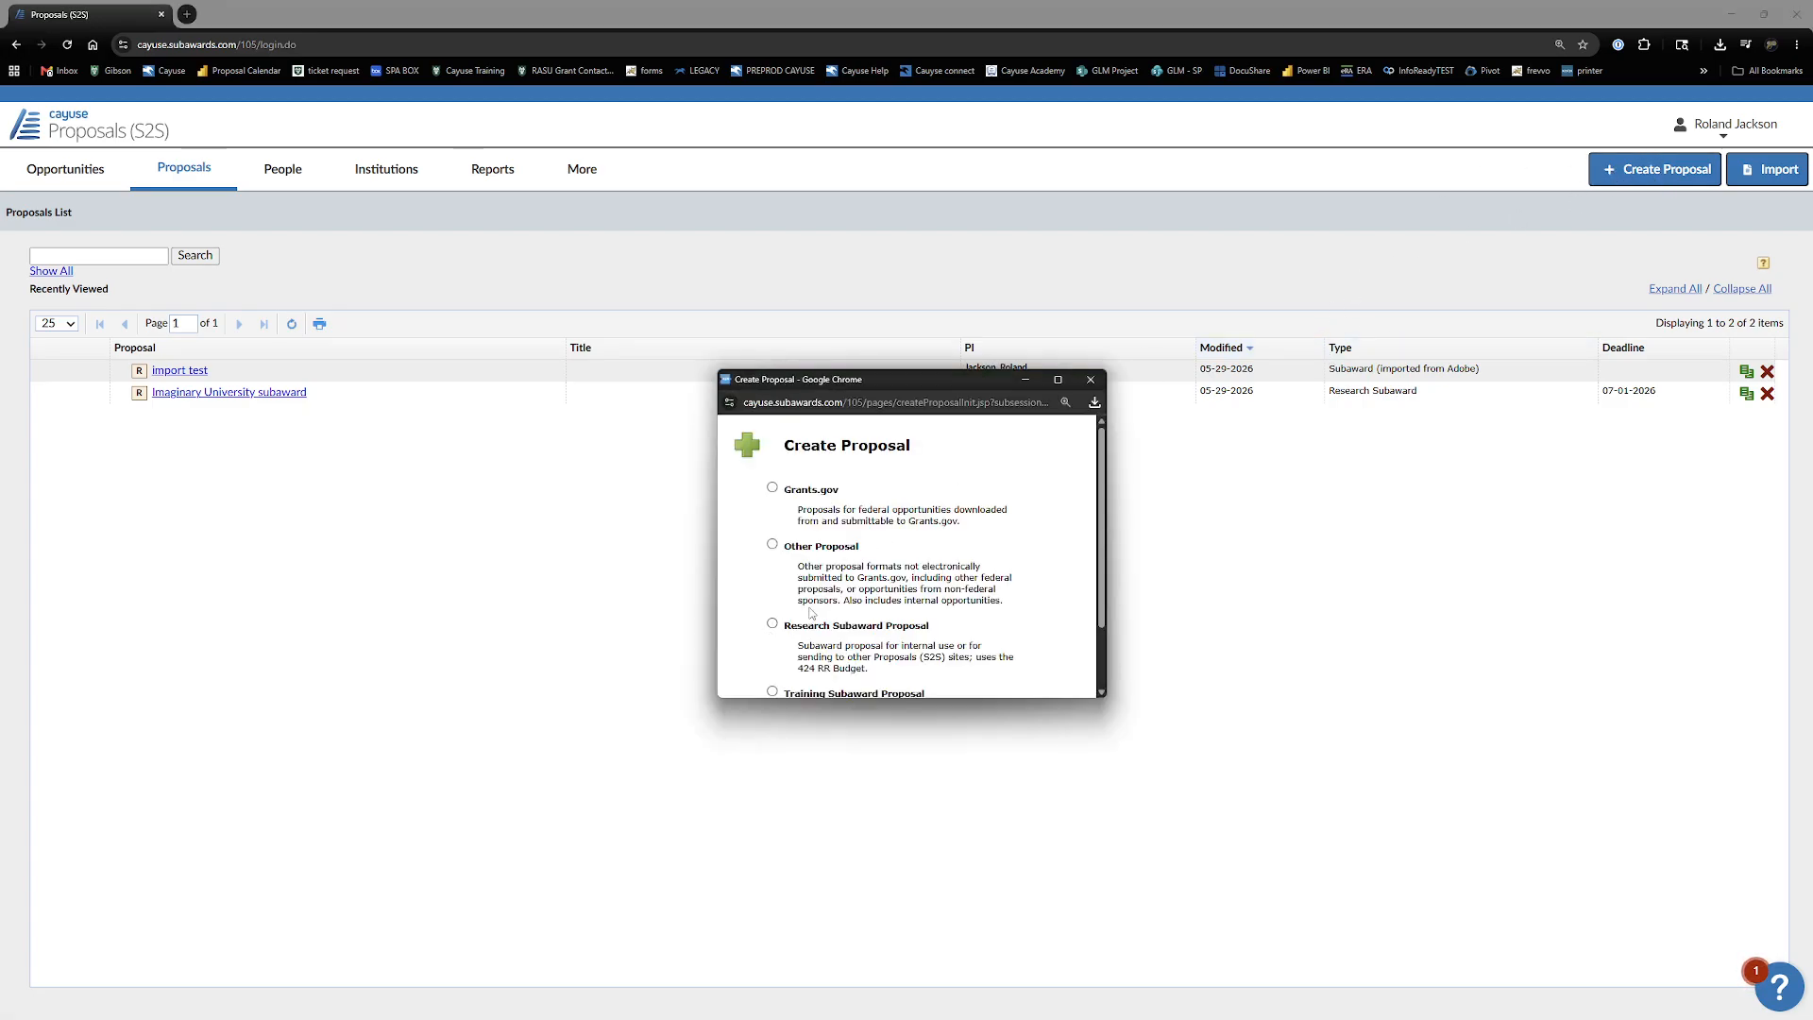
{"action": "left_click", "coordinate": [1091, 379]}
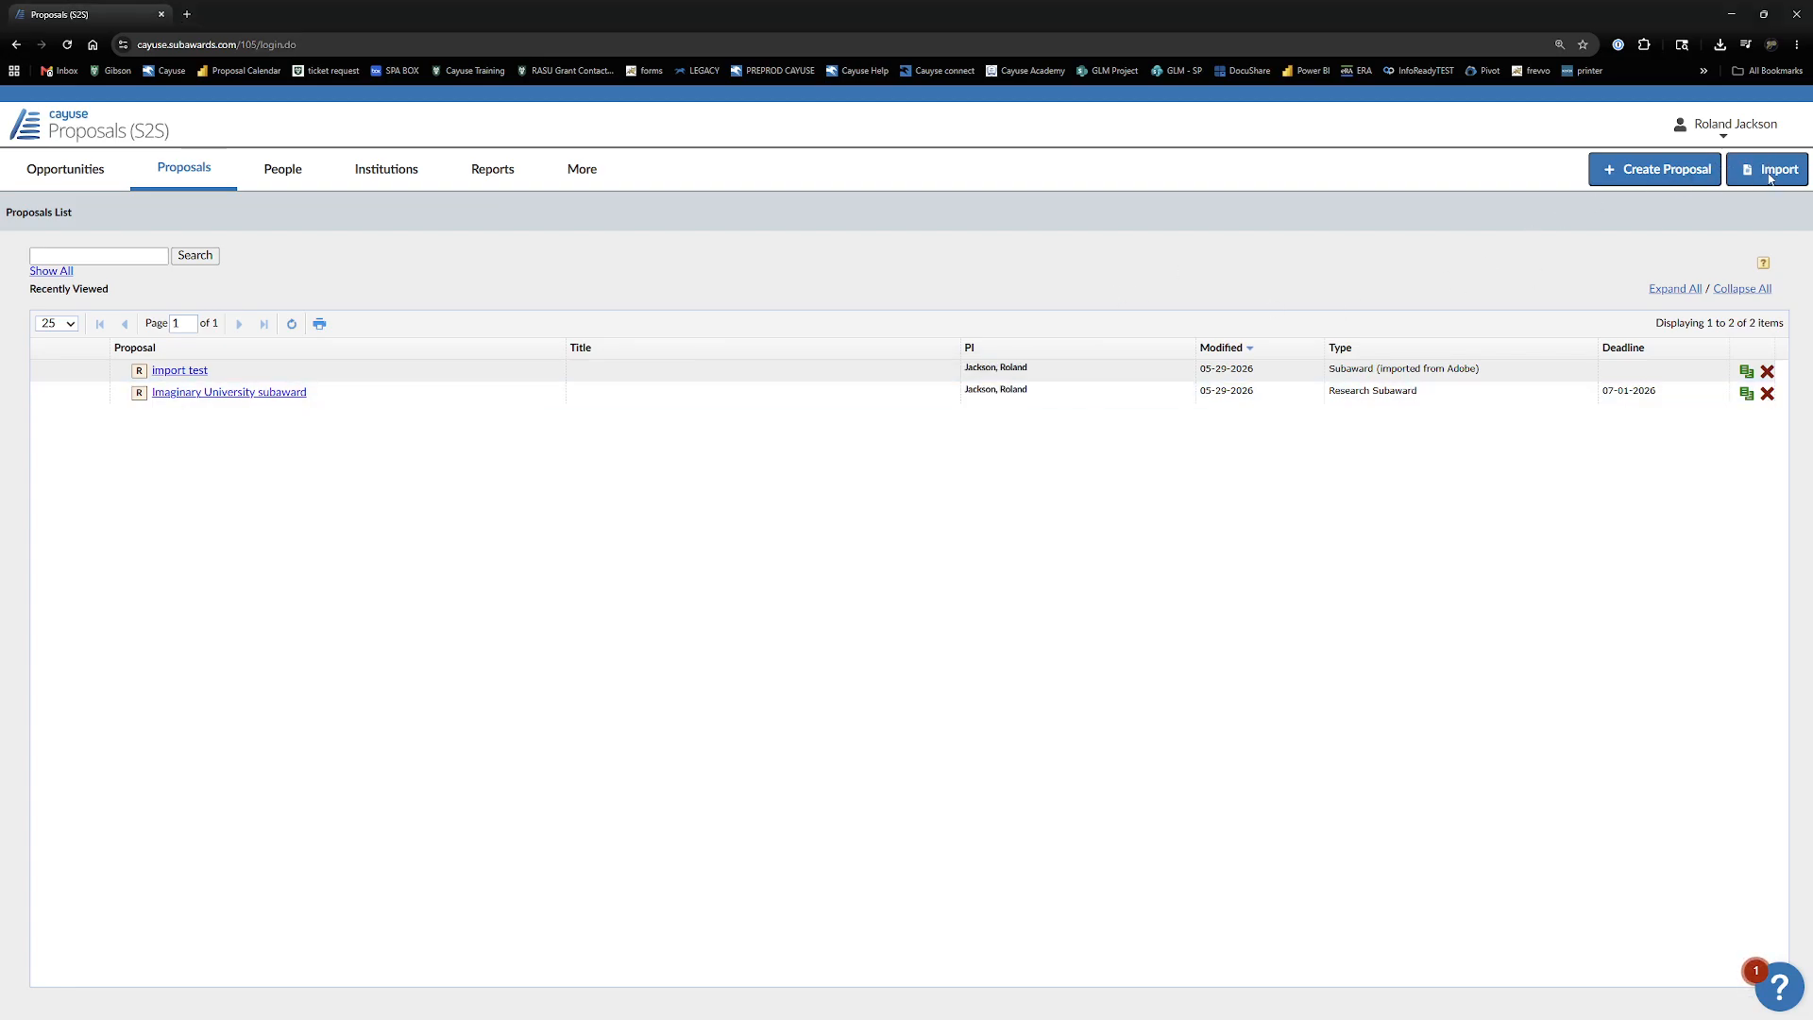
{"action": "left_click", "coordinate": [184, 369]}
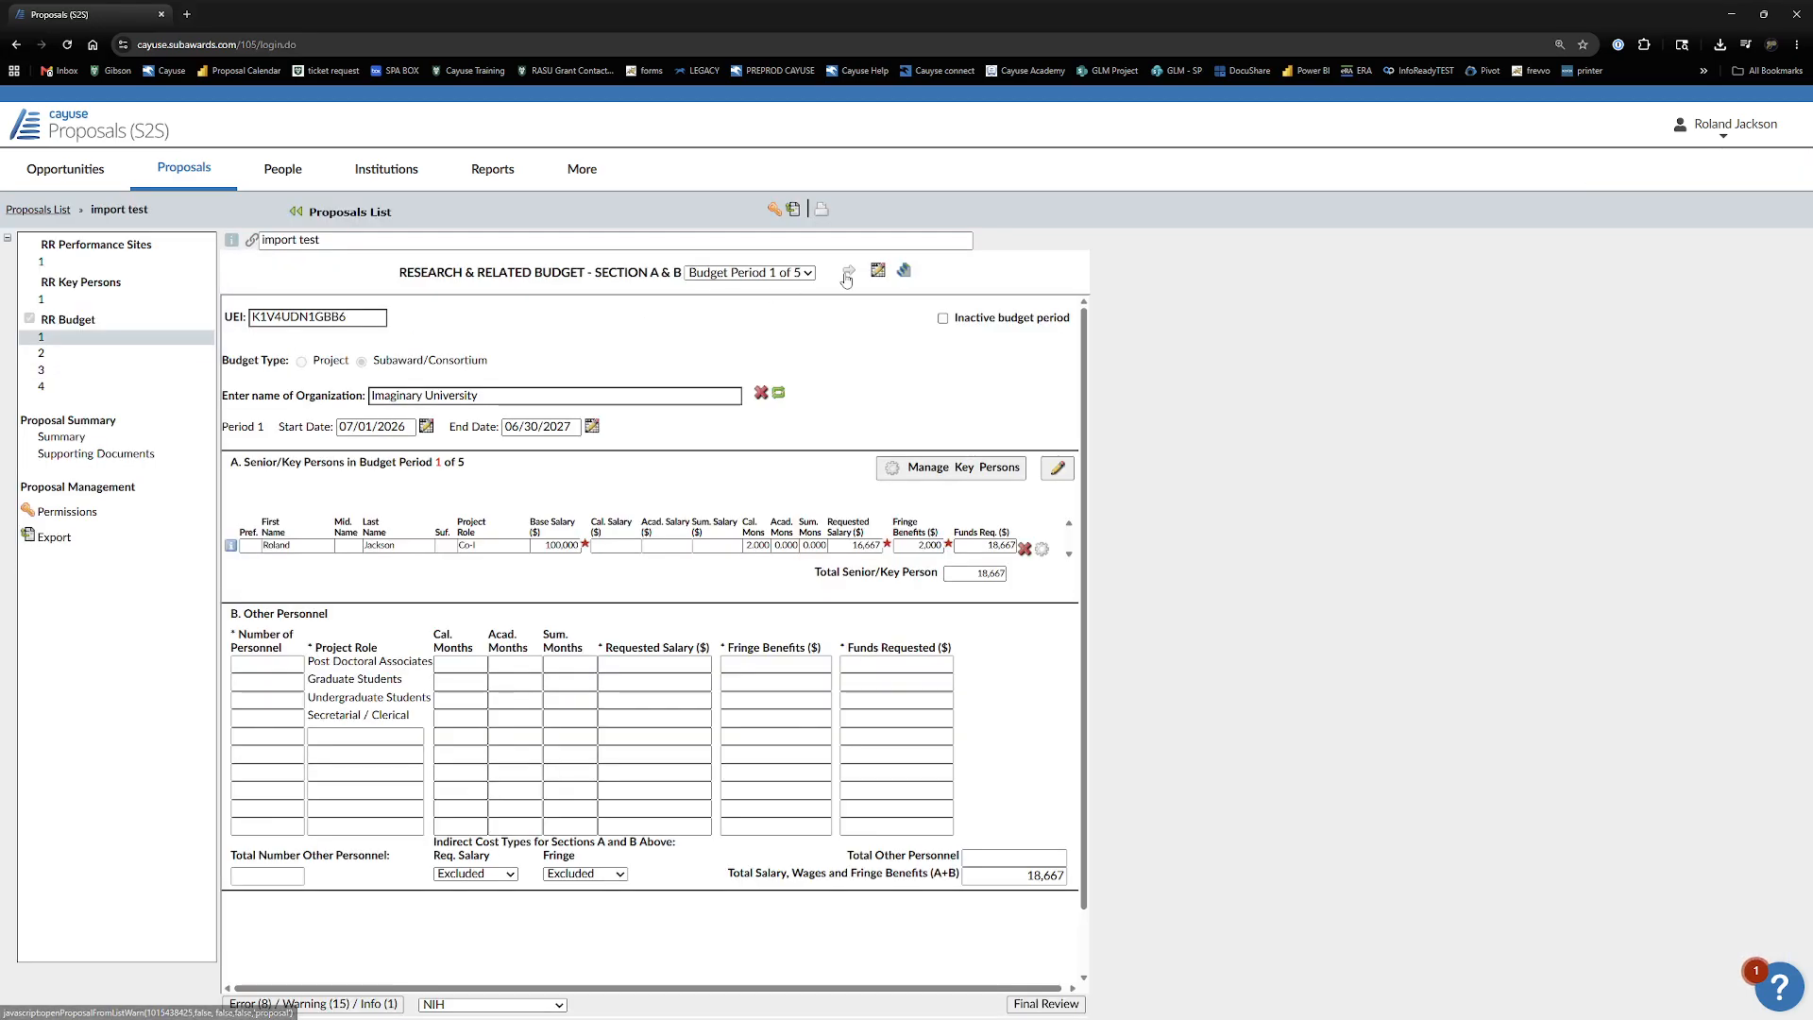
{"action": "left_click", "coordinate": [792, 213]}
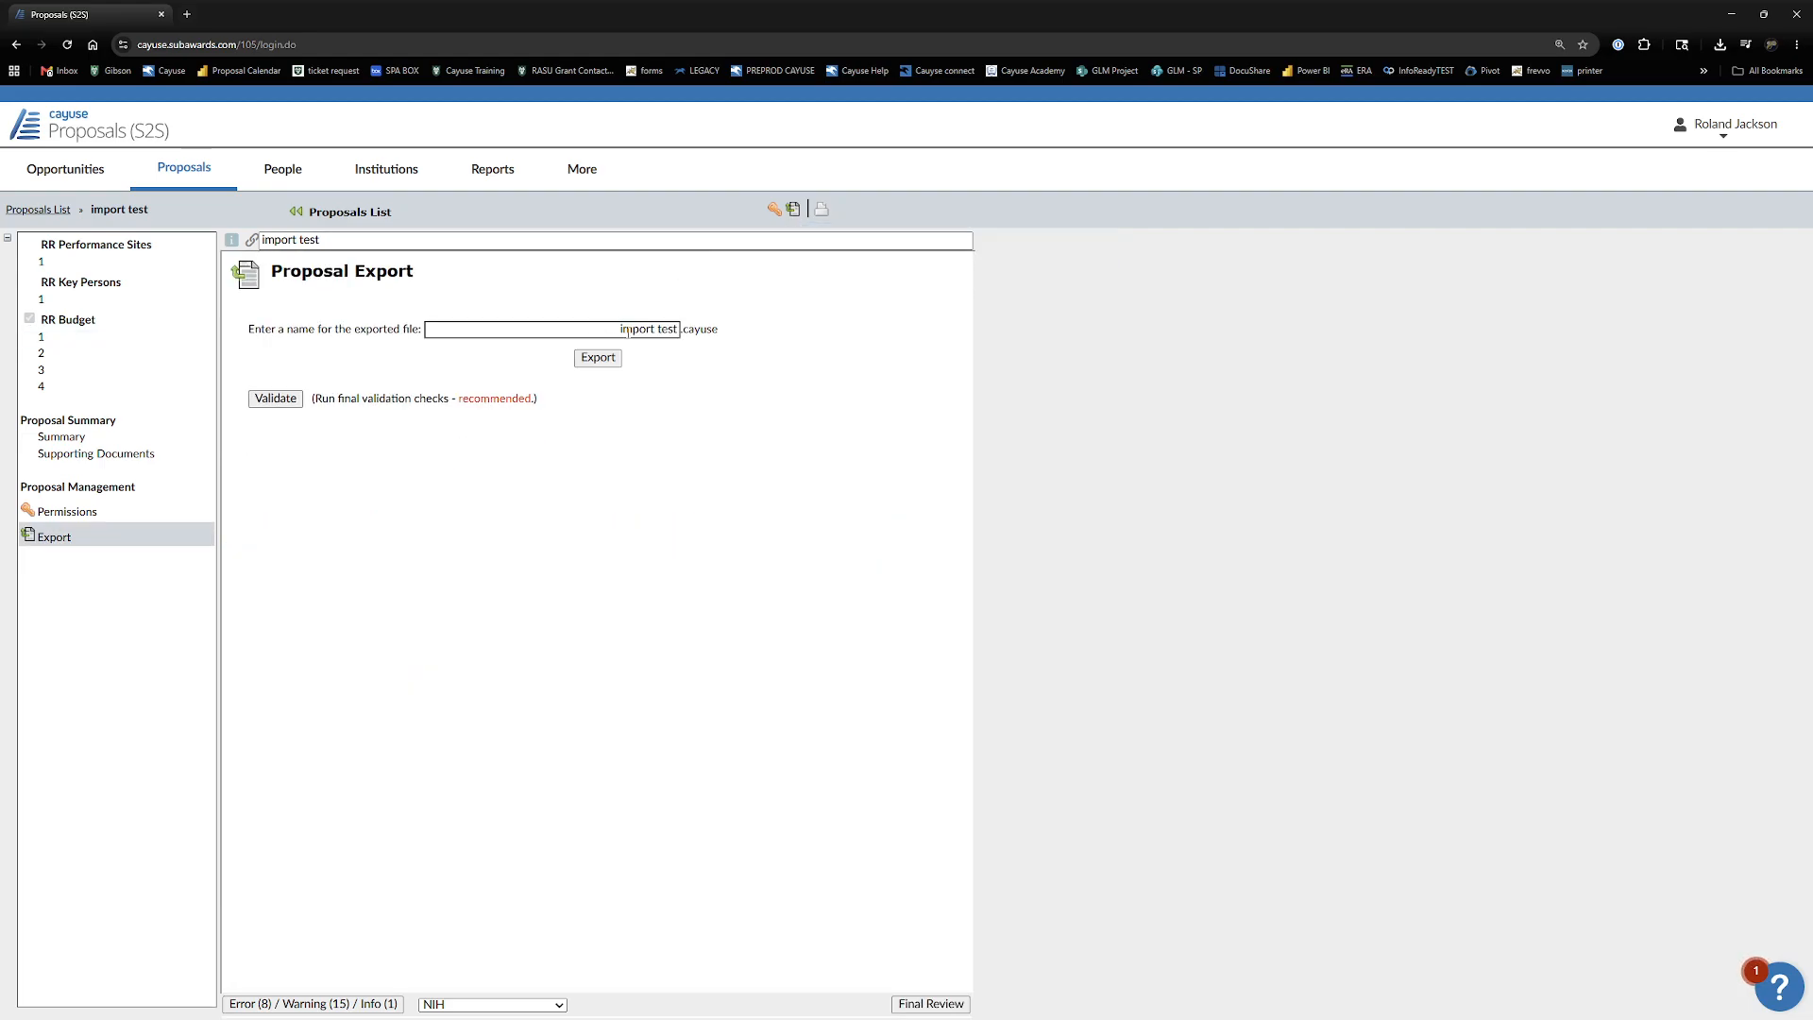
{"action": "left_click", "coordinate": [100, 264]}
{"action": "left_click", "coordinate": [40, 211]}
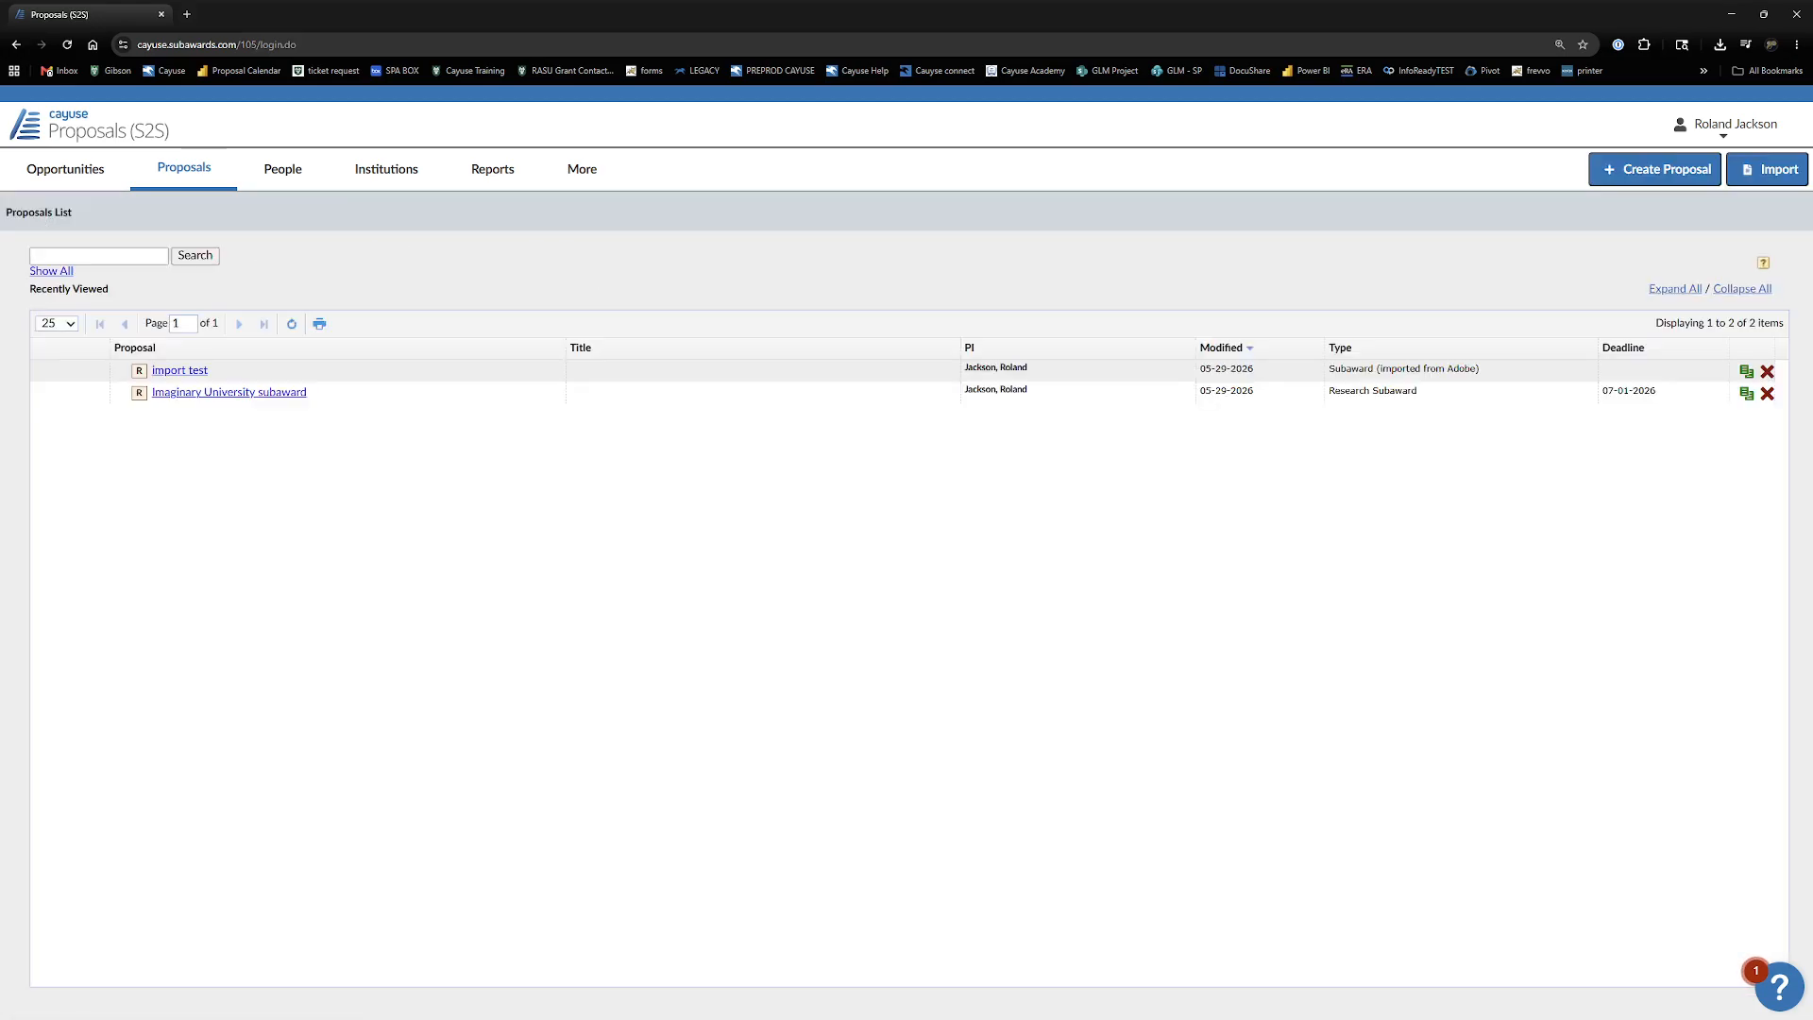